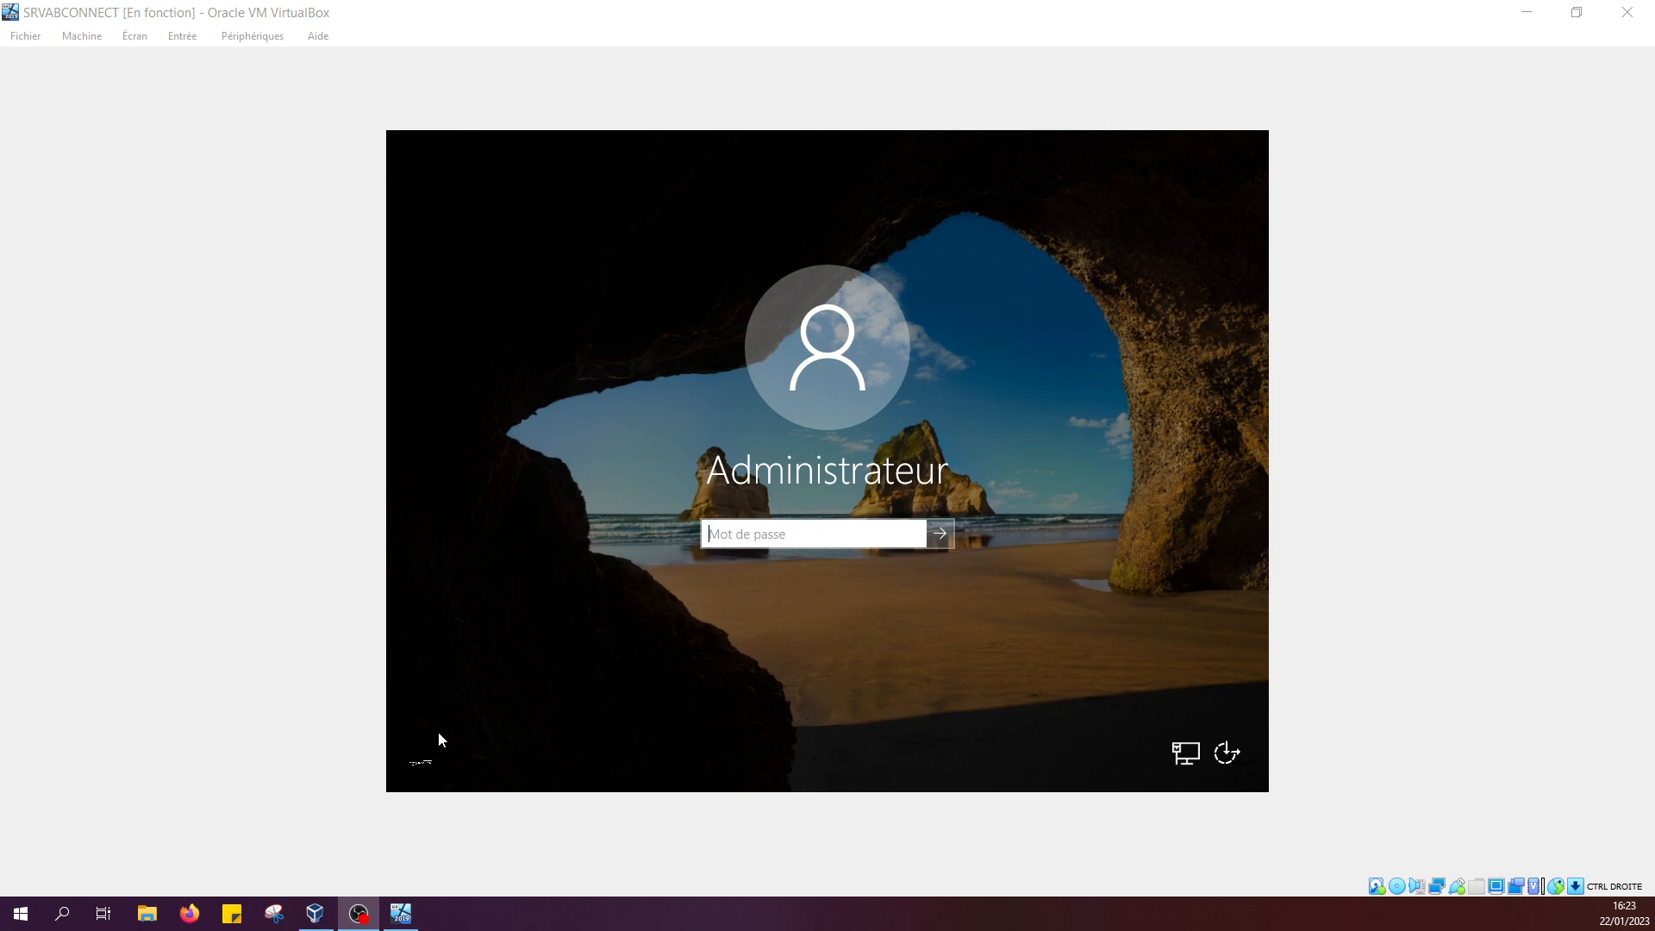
# - Review the SRVABCONNECT machine's settings in the VirtualBox manager and sign in to its Administrateur session with the account password
pyautogui.click(308, 917)
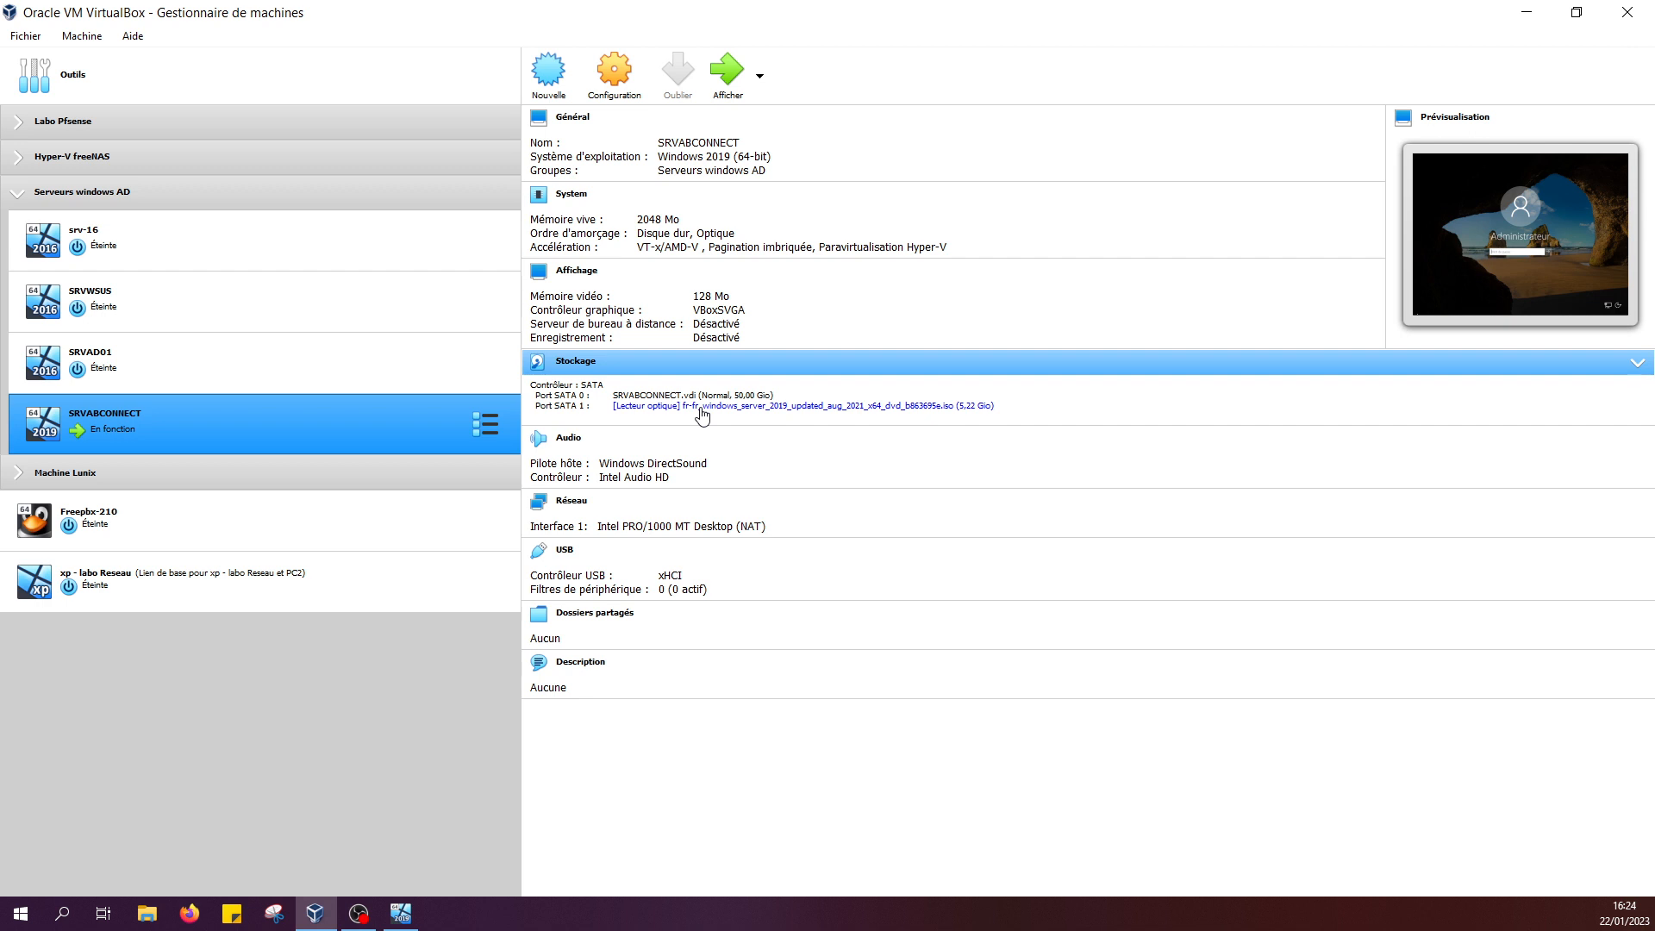
pyautogui.click(413, 917)
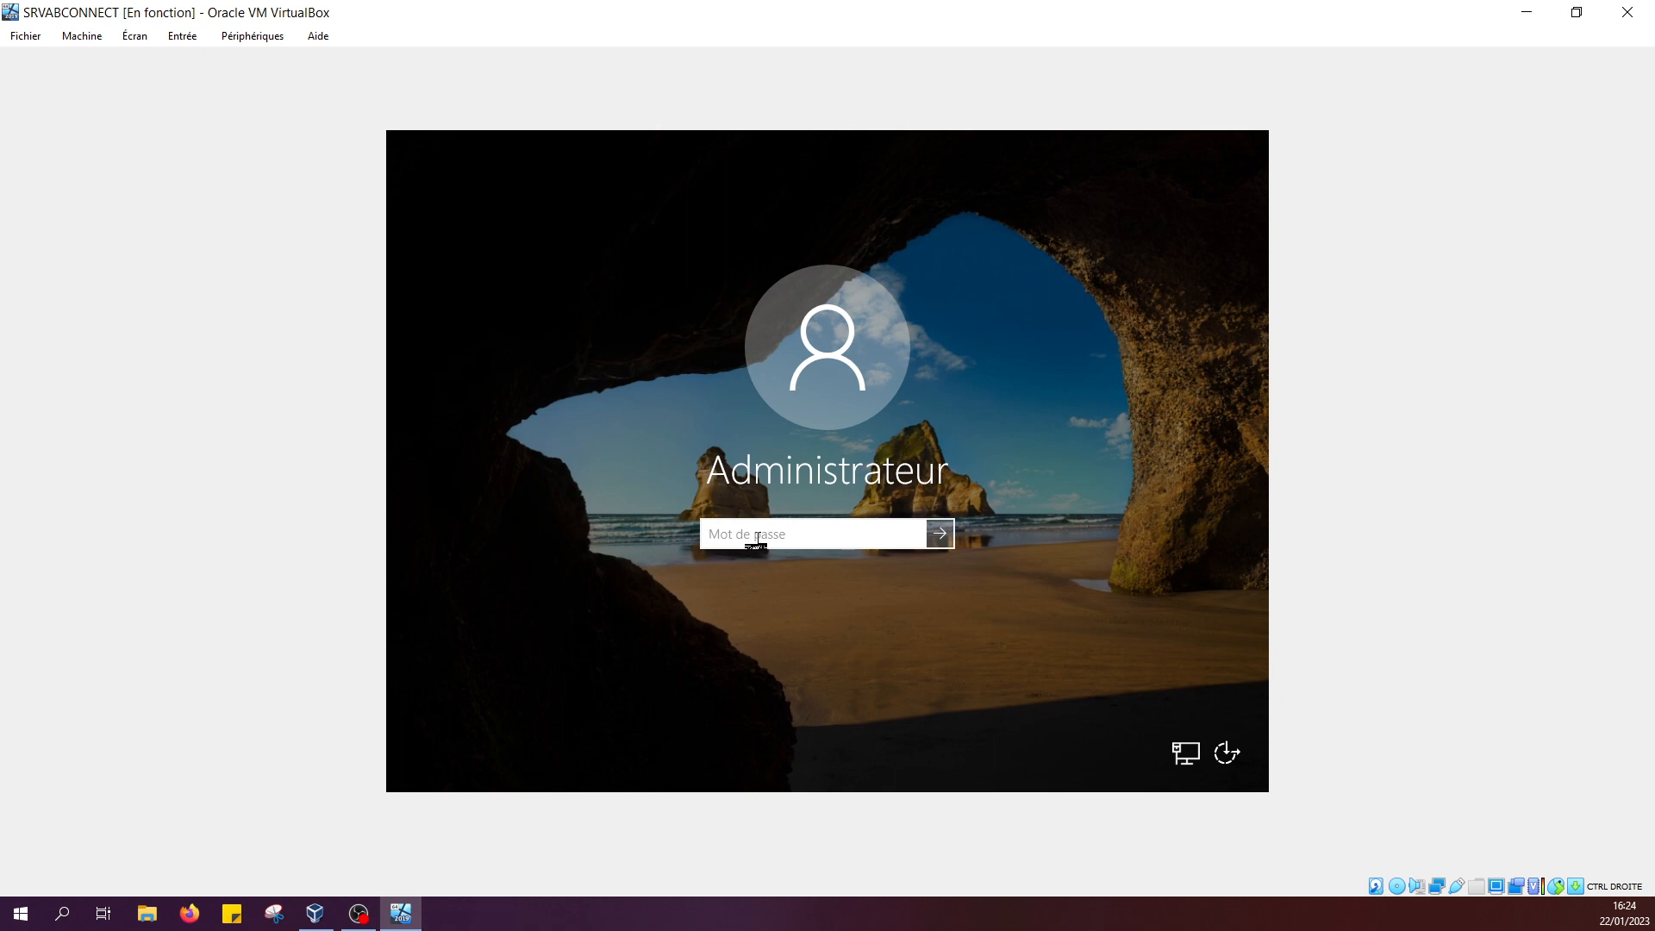
pyautogui.press('capslock')
pyautogui.write('•')
pyautogui.press('capslock')
pyautogui.write('••••••••')
pyautogui.press('Return')
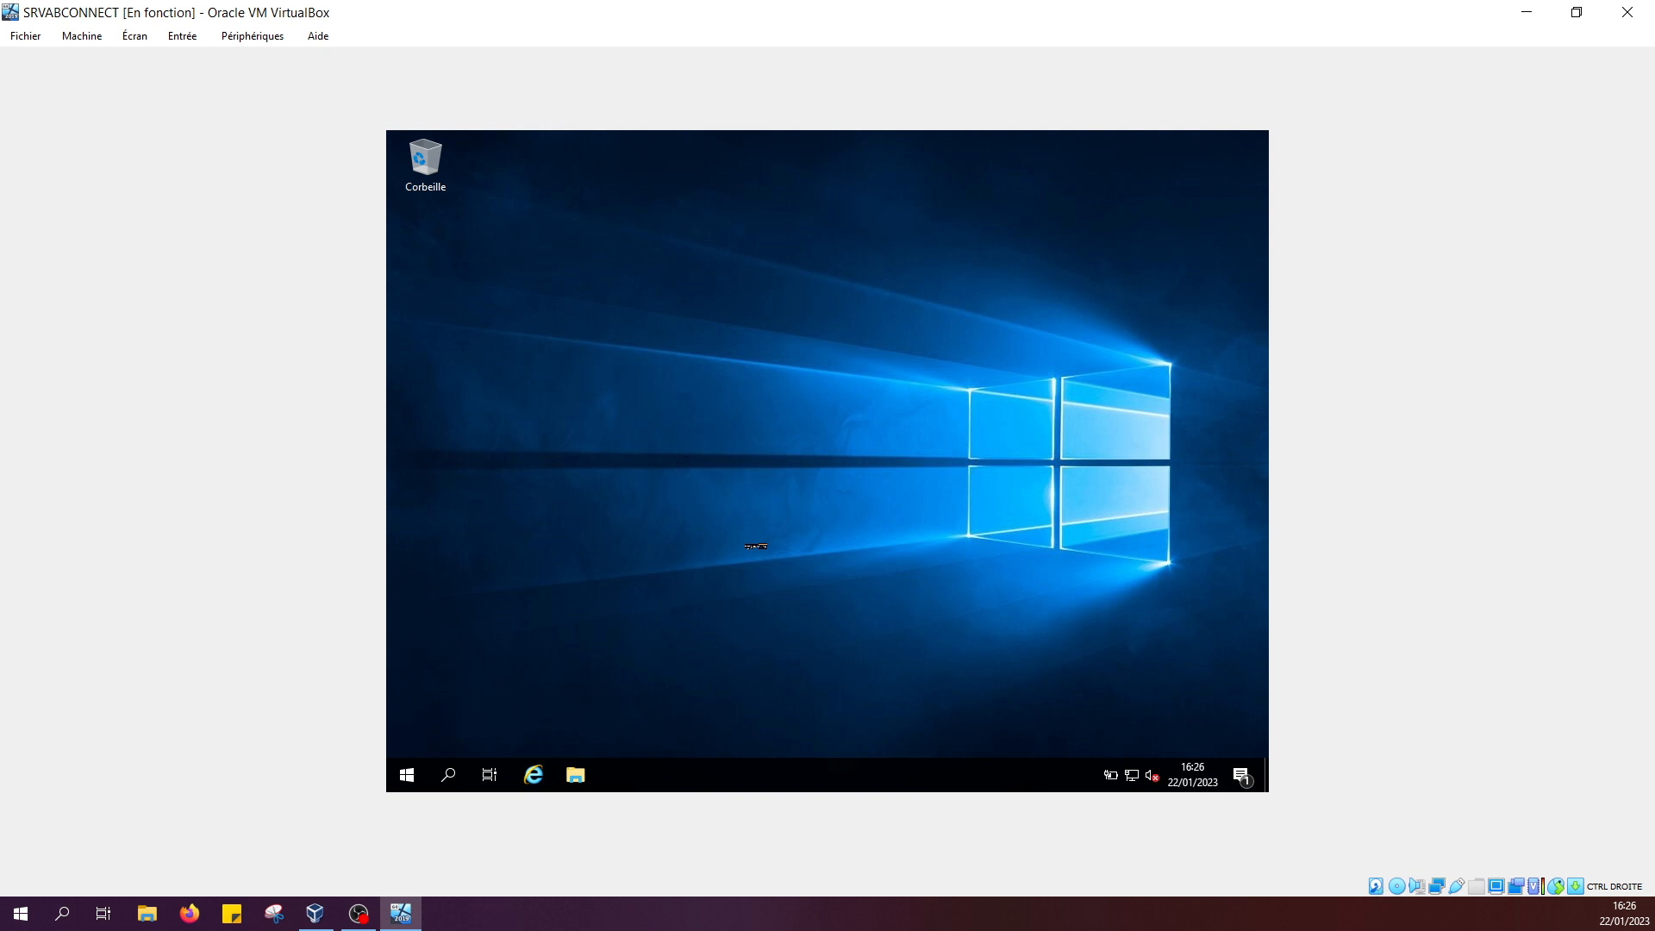
# - Find and open cmd on the server, checking the machine's network adapter in the VirtualBox manager in between
pyautogui.click(450, 773)
pyautogui.write('c')
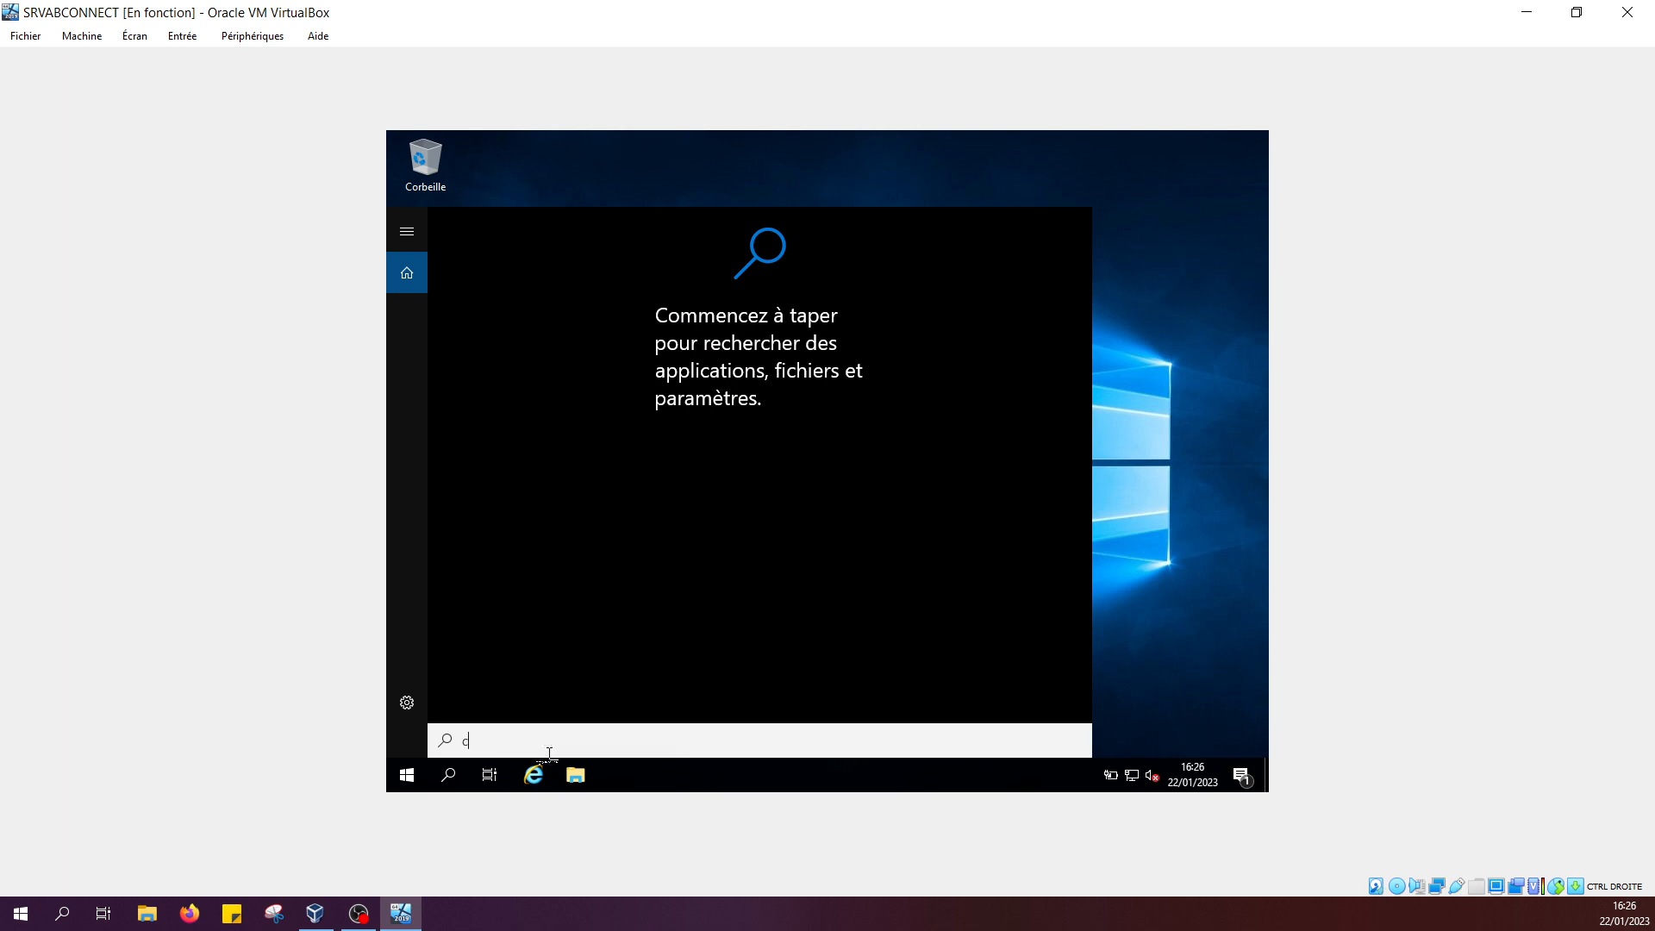
pyautogui.write('md')
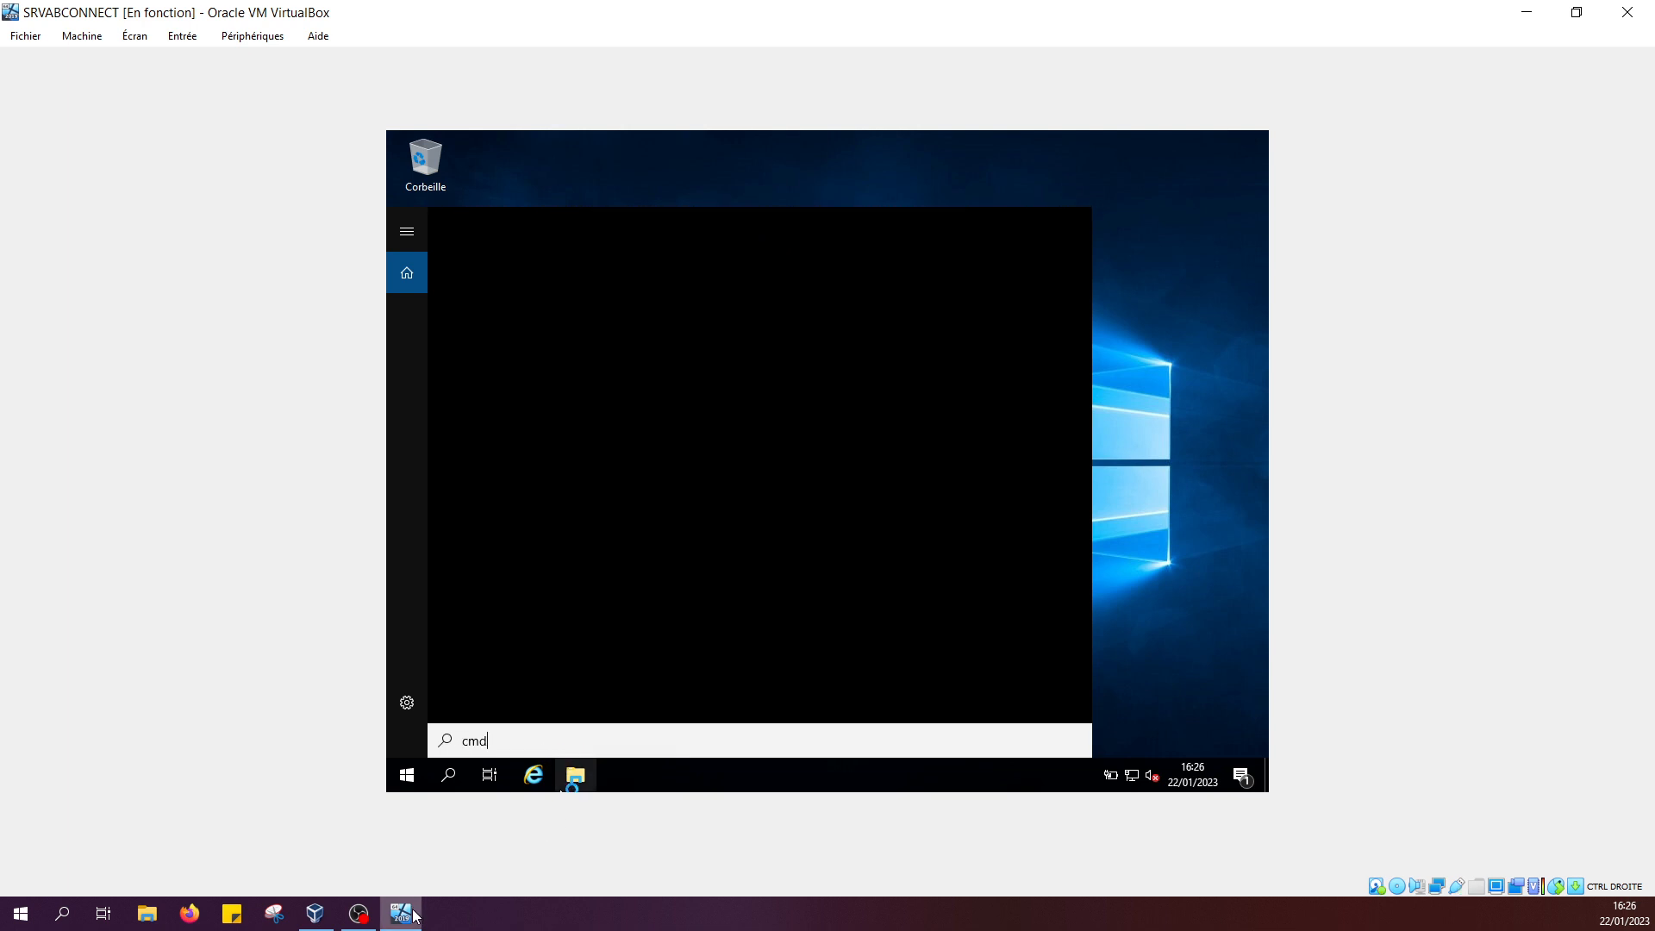
pyautogui.click(315, 914)
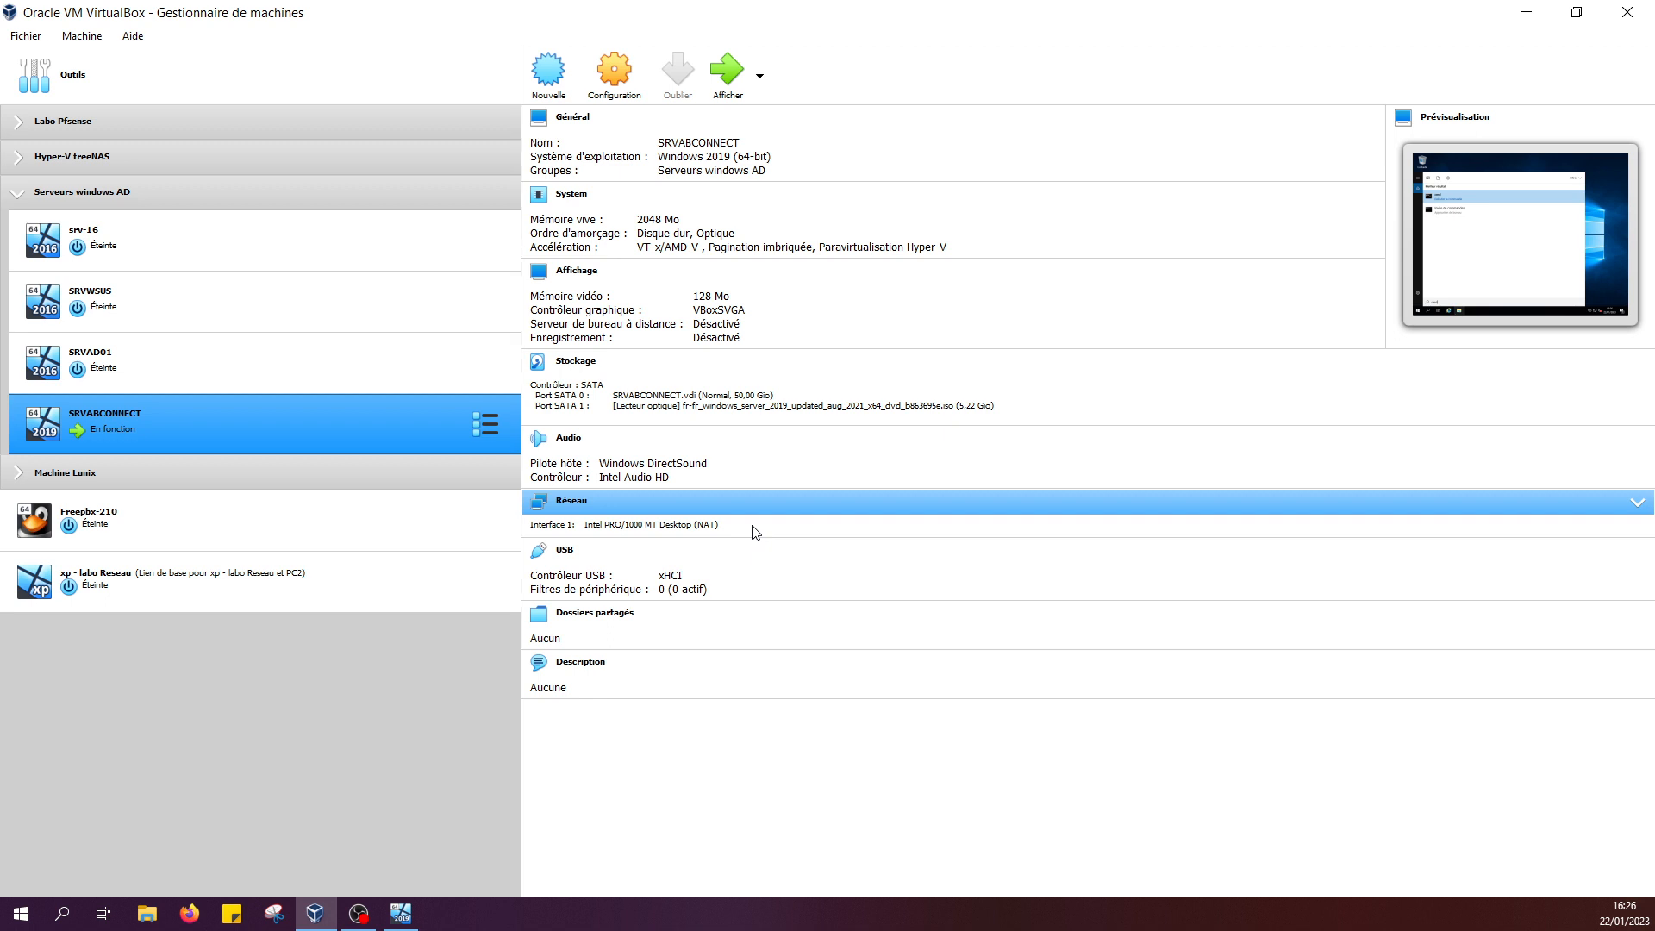
pyautogui.click(400, 913)
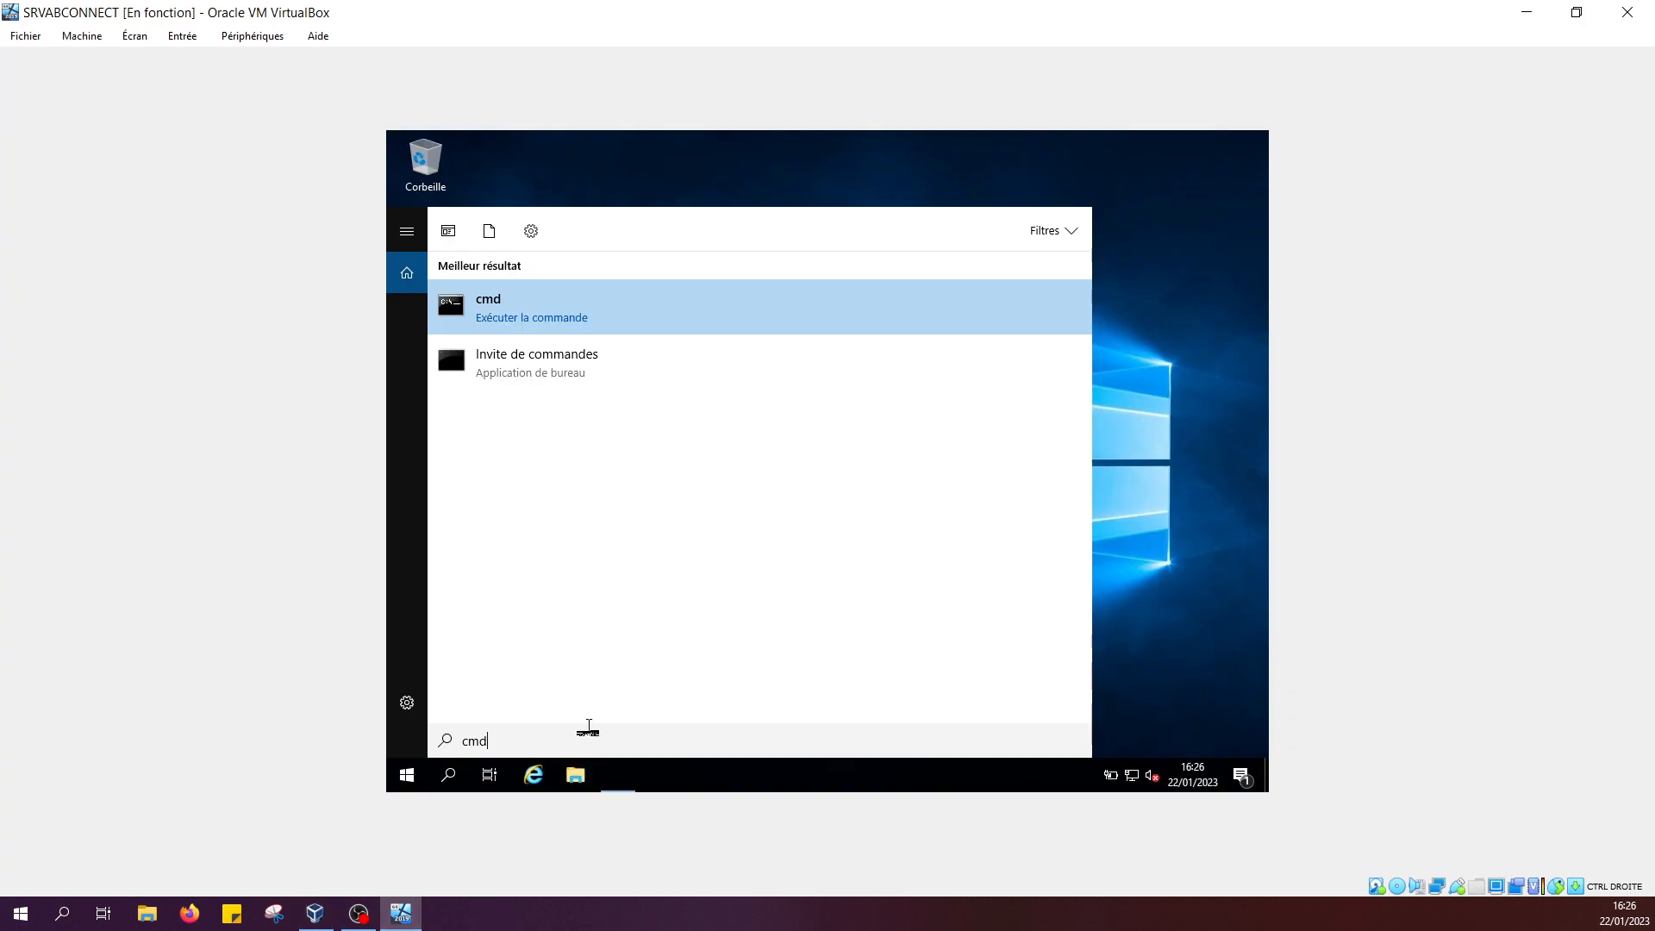
pyautogui.press('Return')
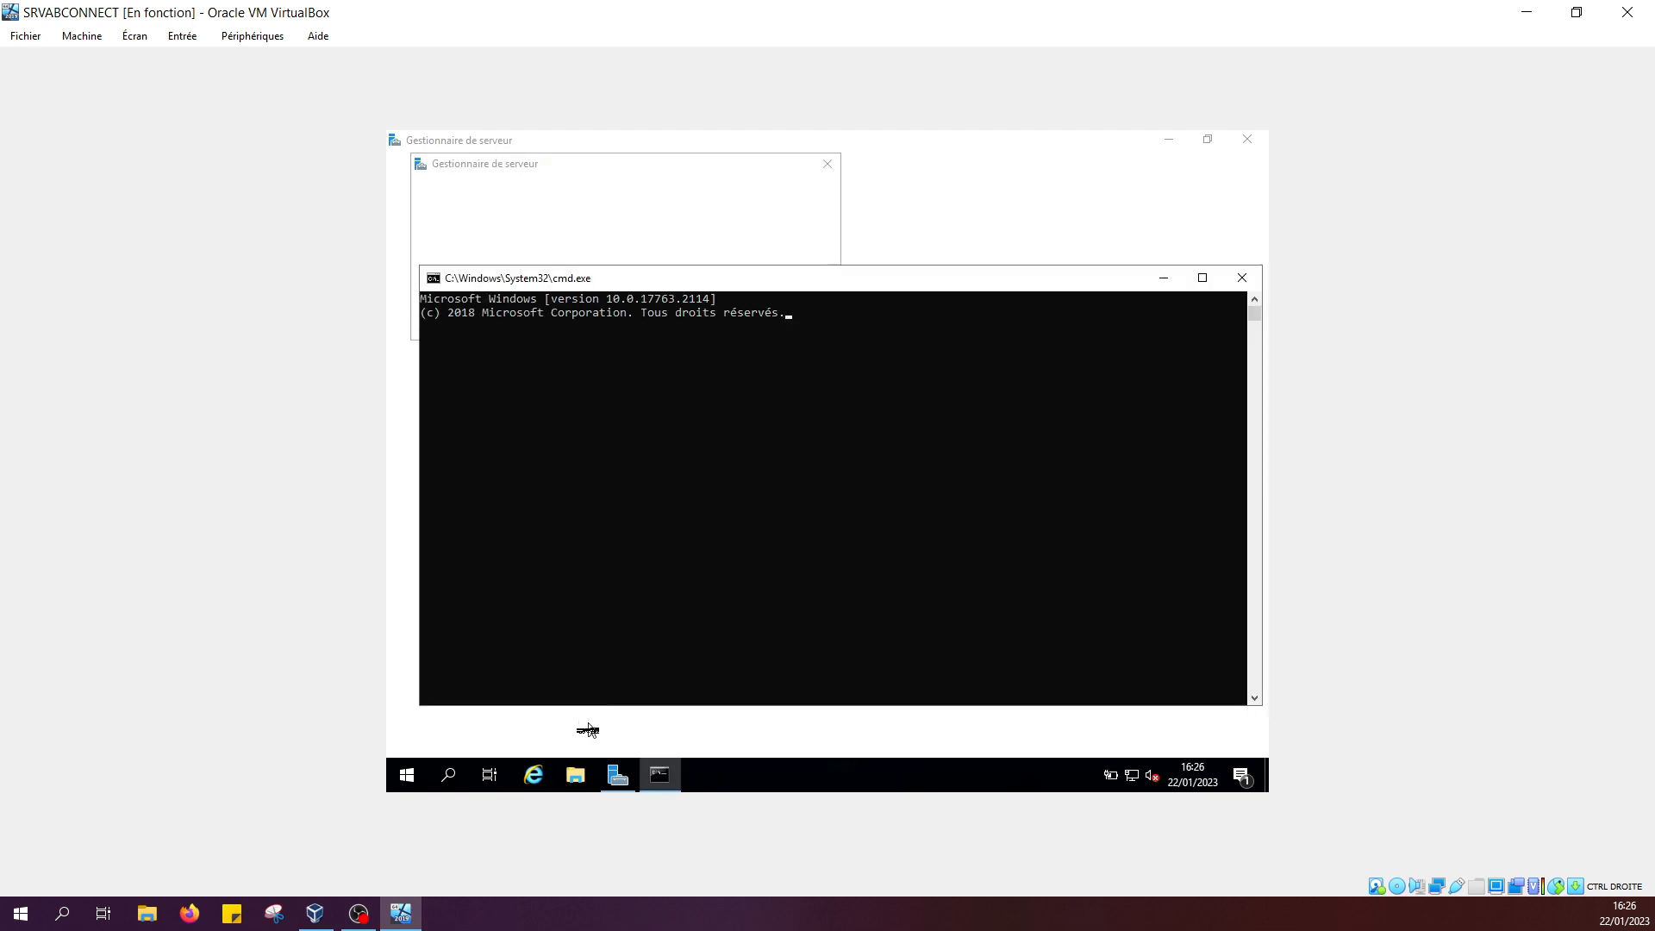
# - Display the server's IP configuration with the ipconfig command
pyautogui.write('i')
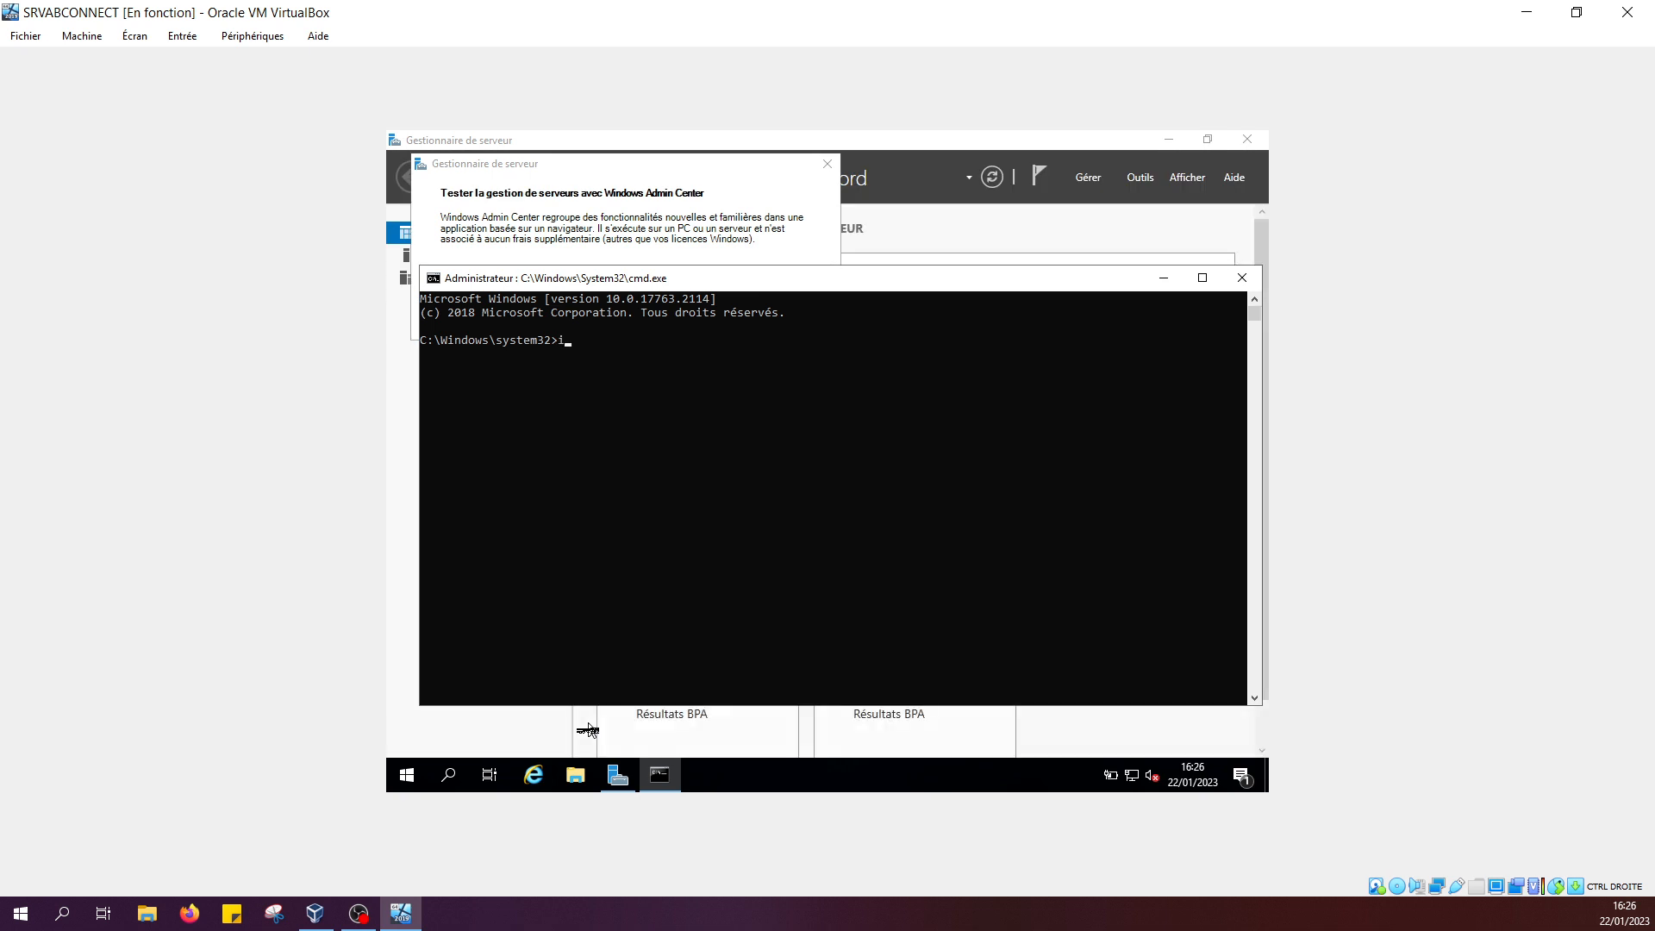
pyautogui.write('pconfig')
pyautogui.press('Return')
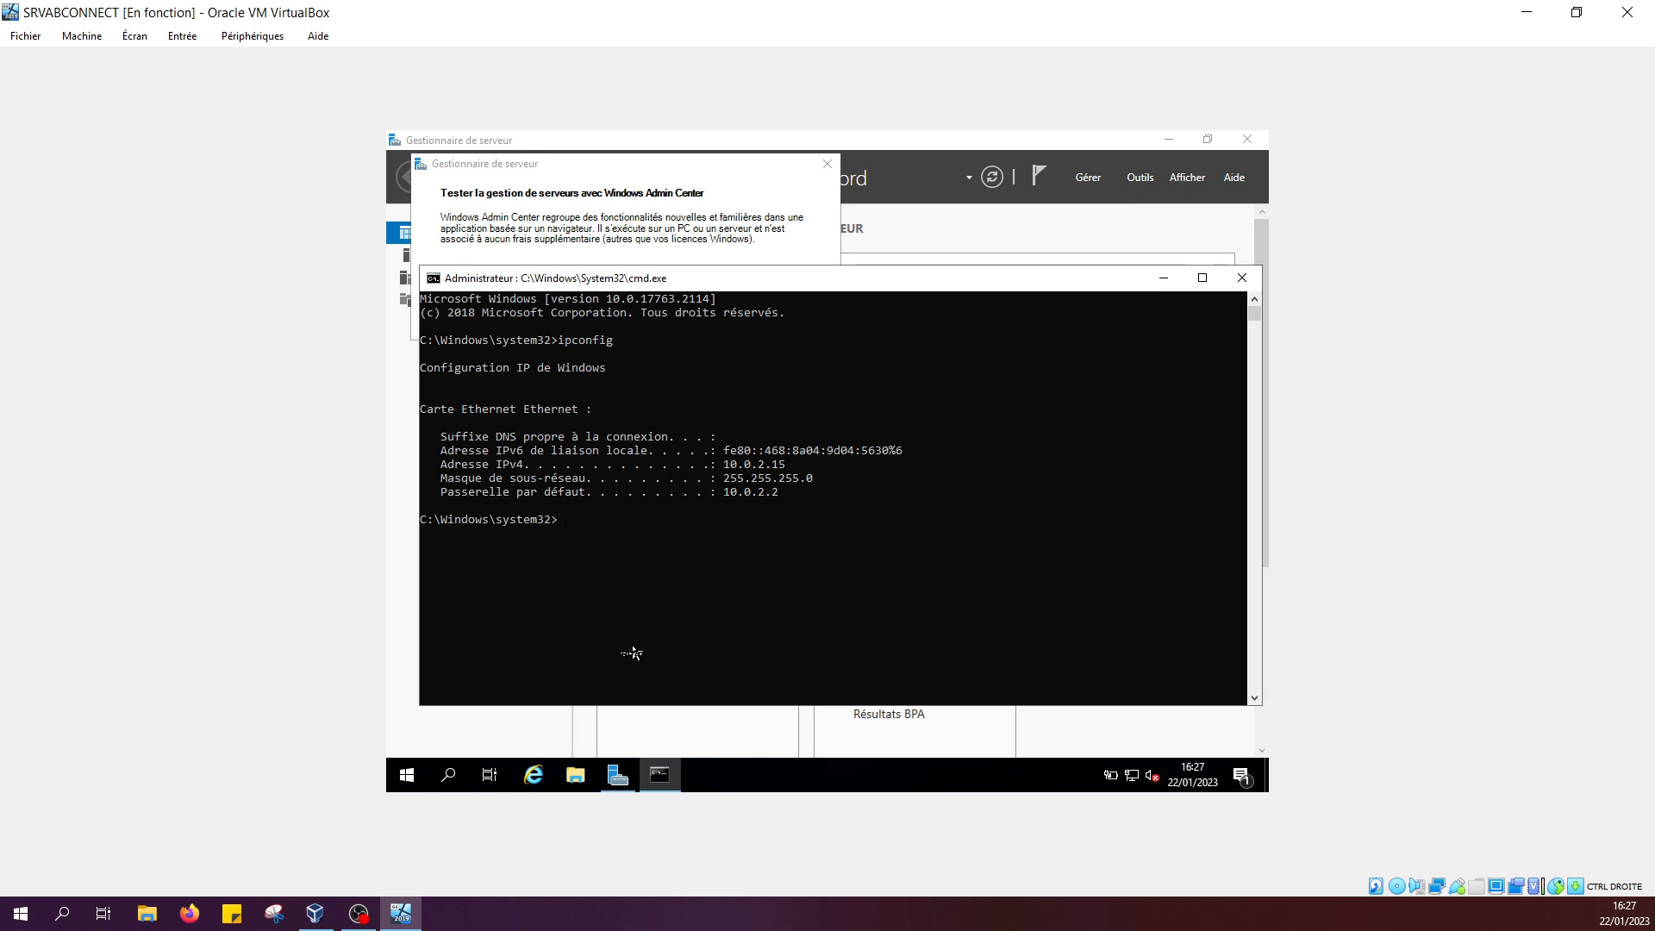
# - Close the command prompt and the Windows Admin Center notice, and show the Serveur local properties in Server Manager
pyautogui.click(1238, 284)
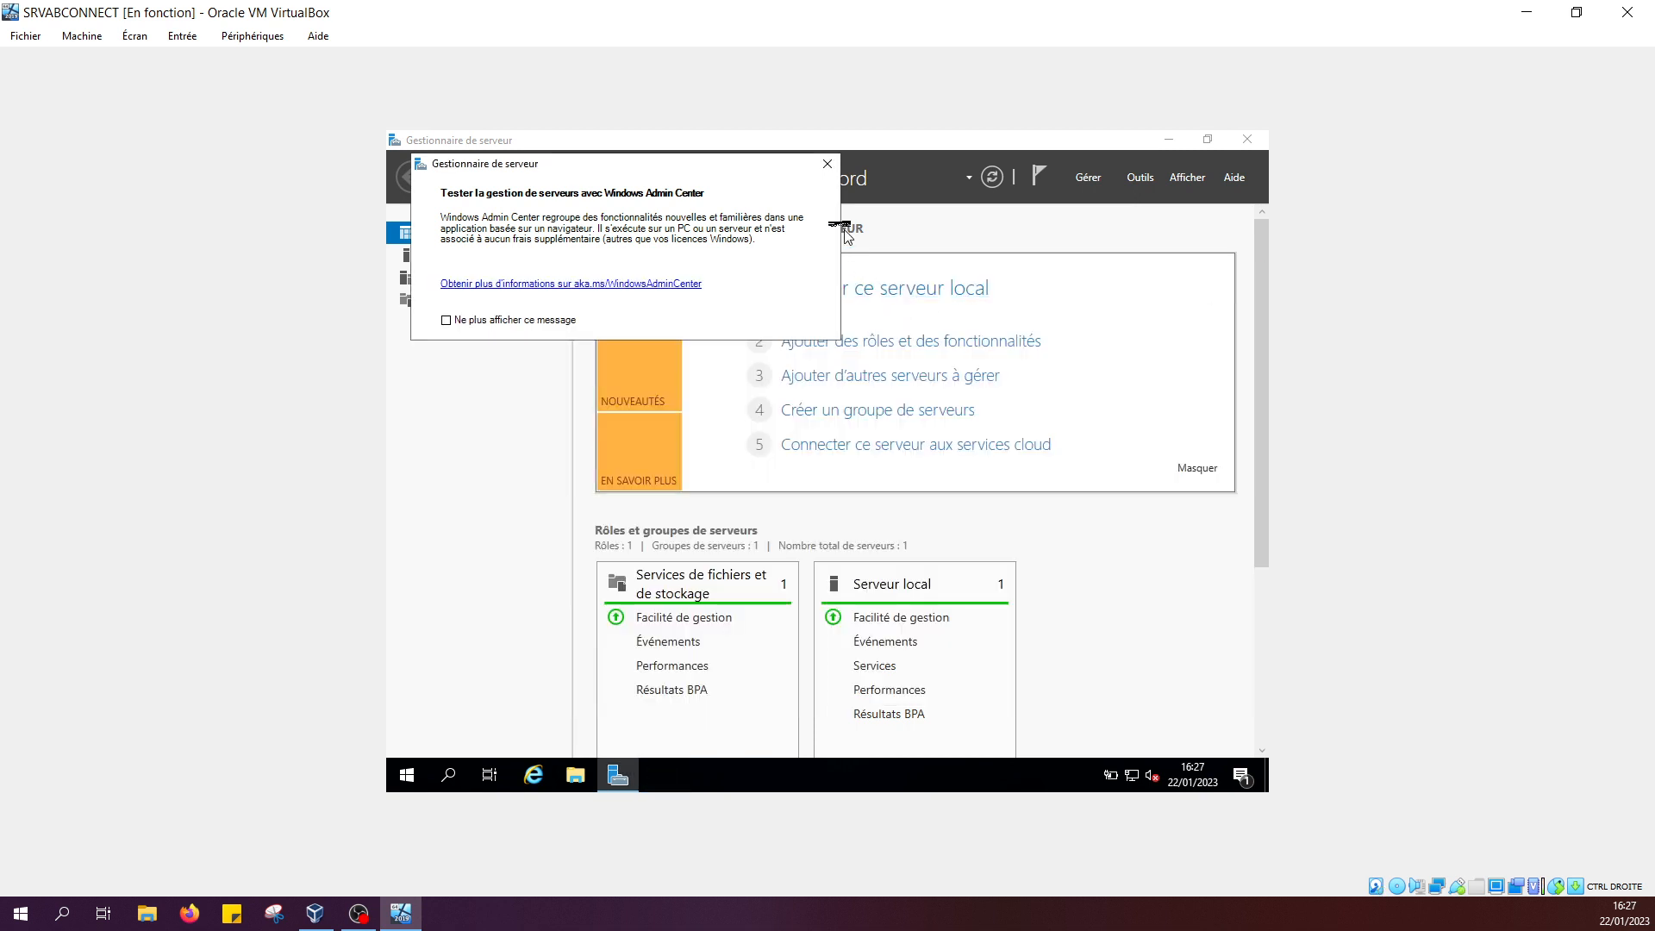
pyautogui.click(828, 164)
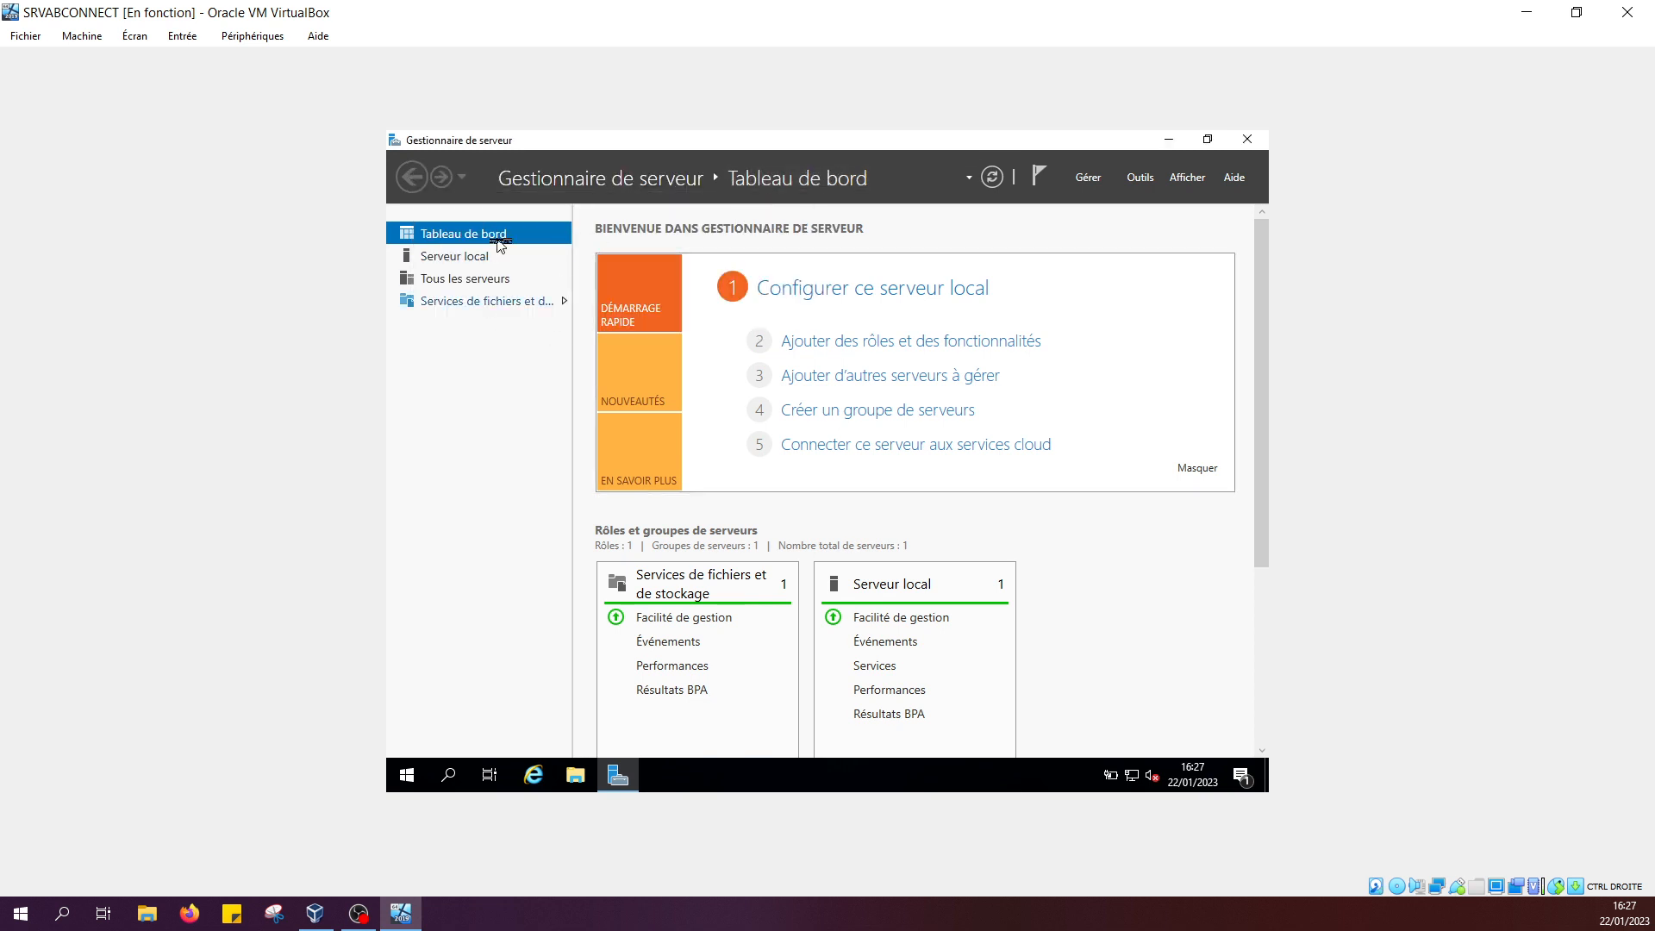
pyautogui.click(476, 259)
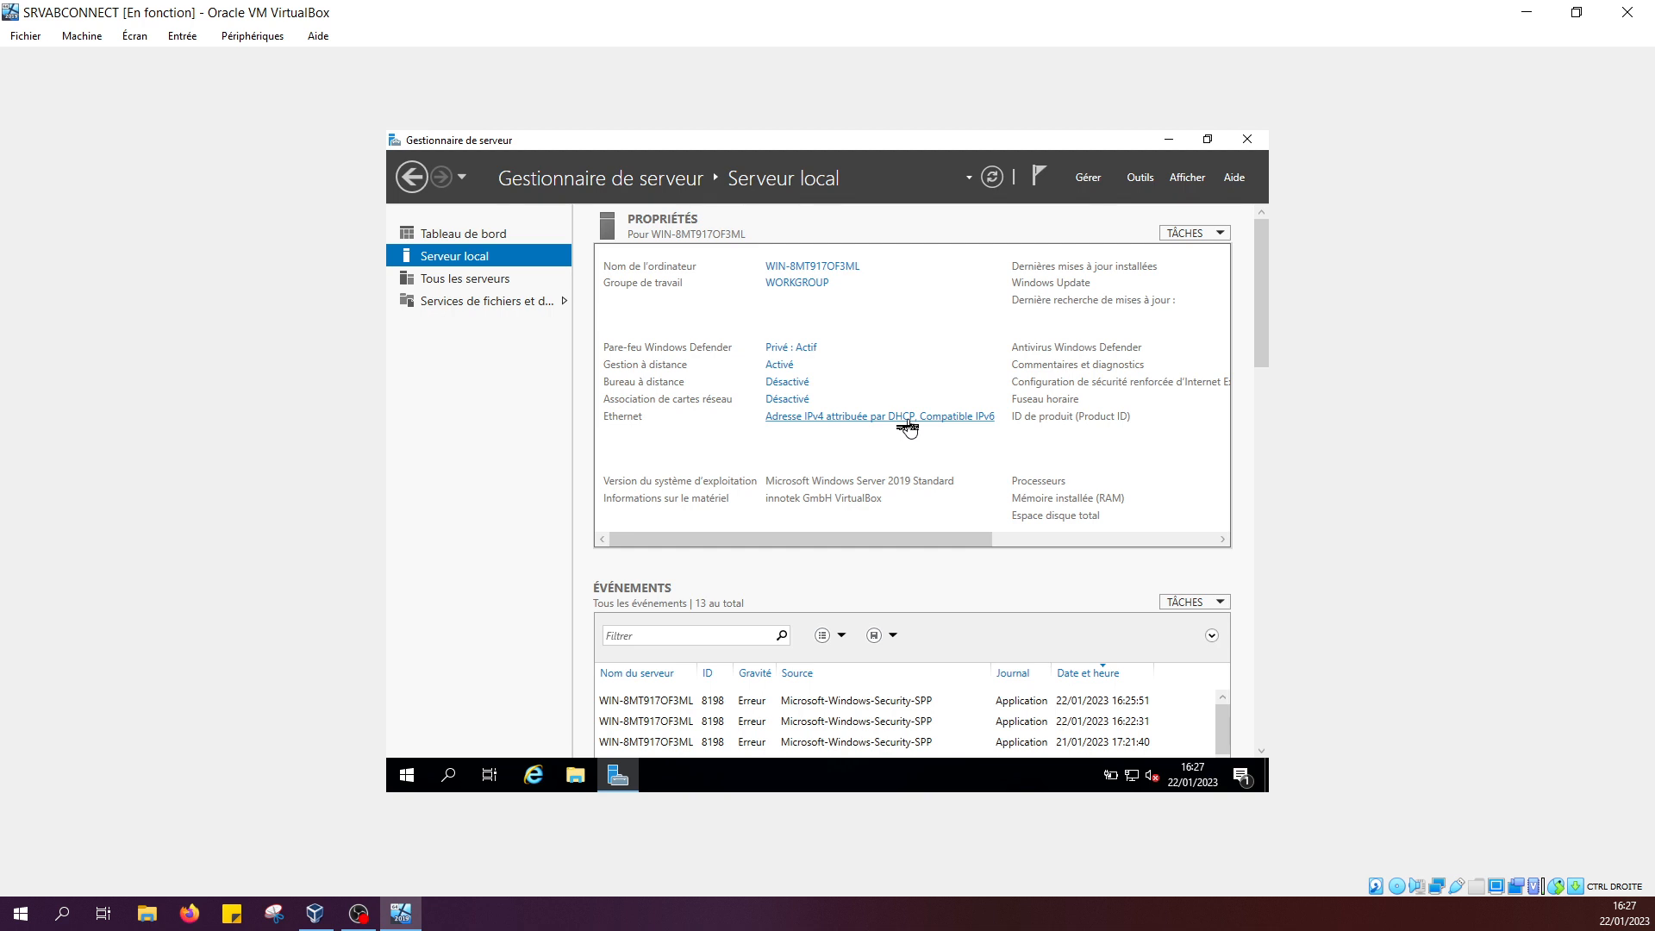
# - Search the server for sysdm.cpl and open the system properties
pyautogui.click(447, 776)
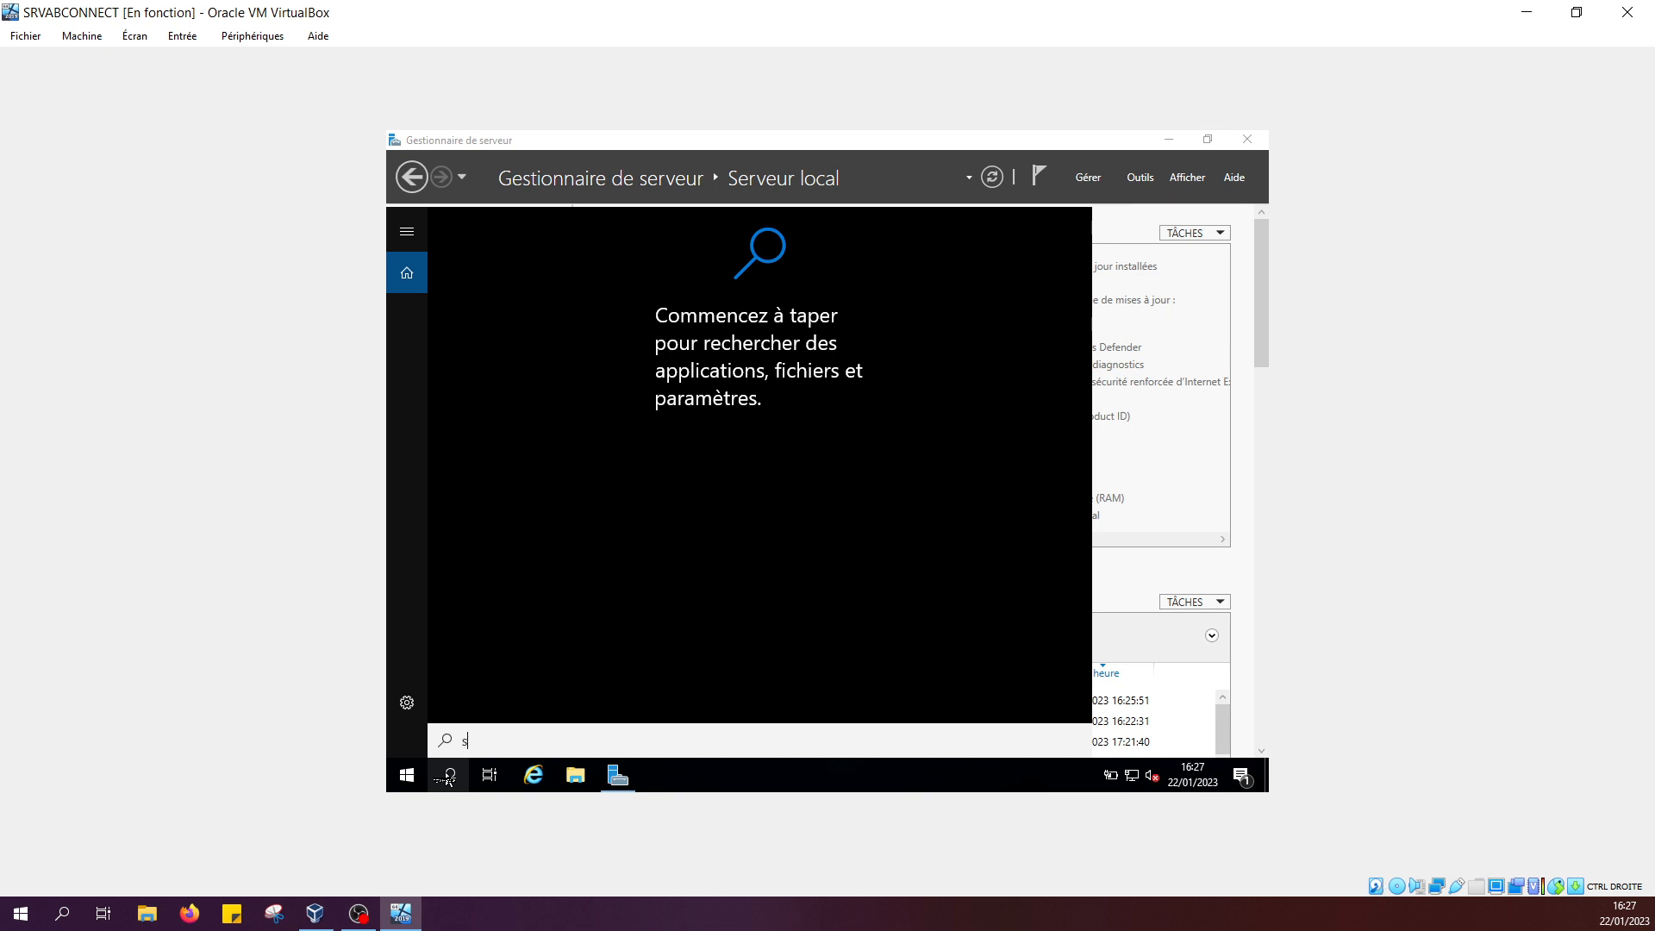
pyautogui.write('sys')
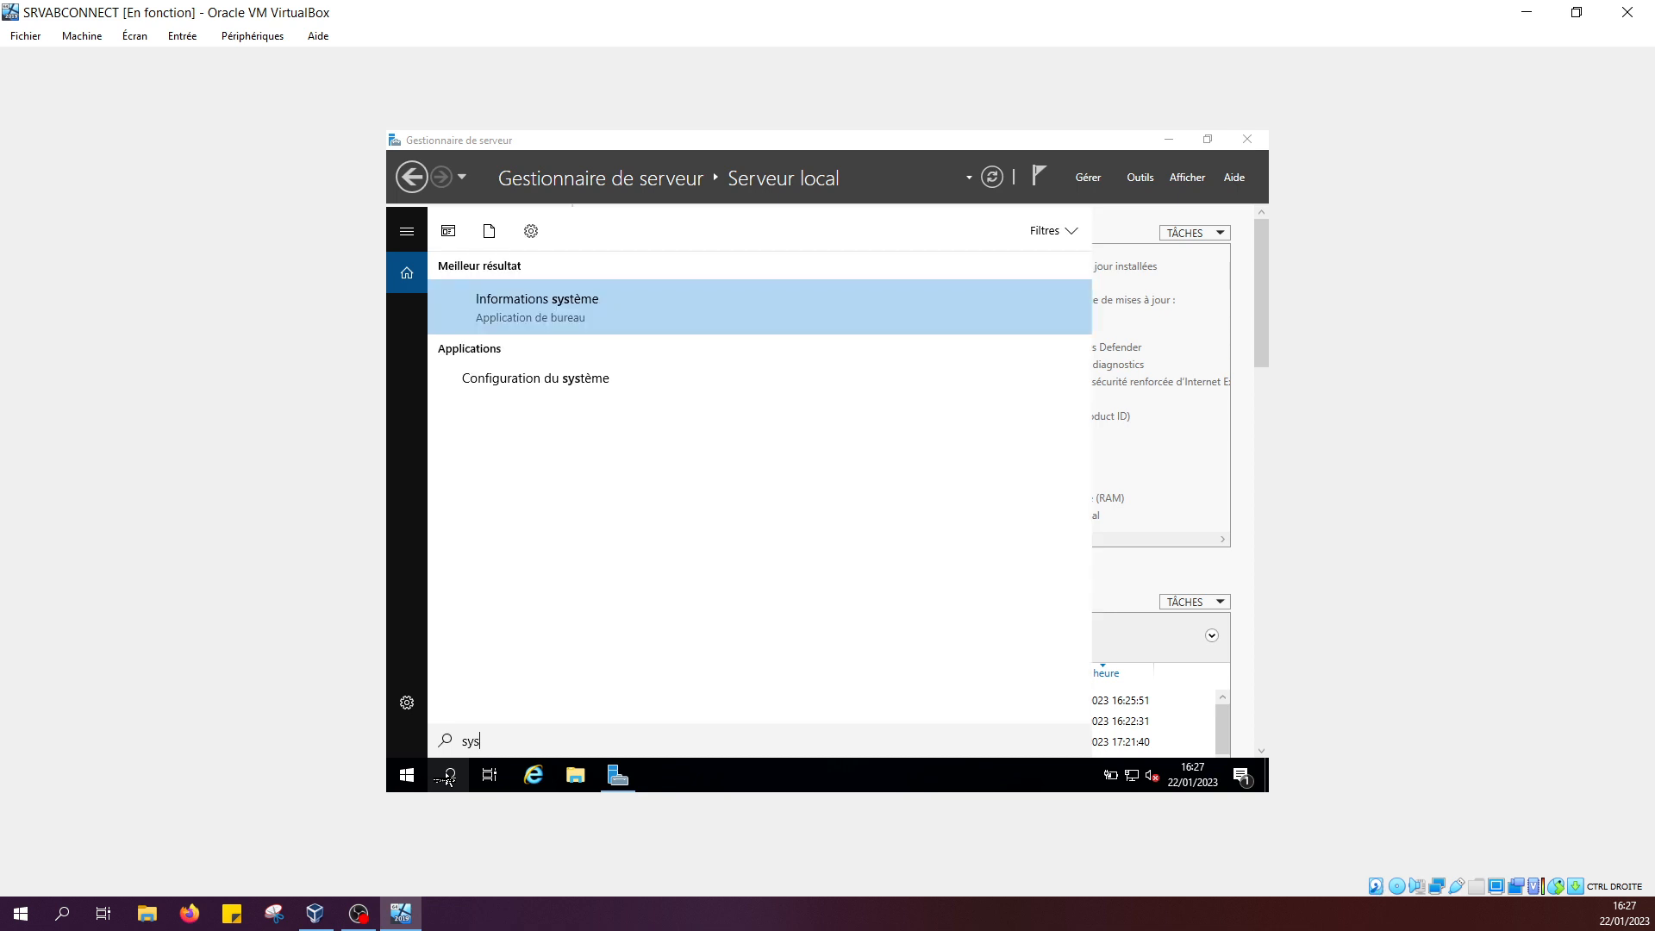
pyautogui.write('dm')
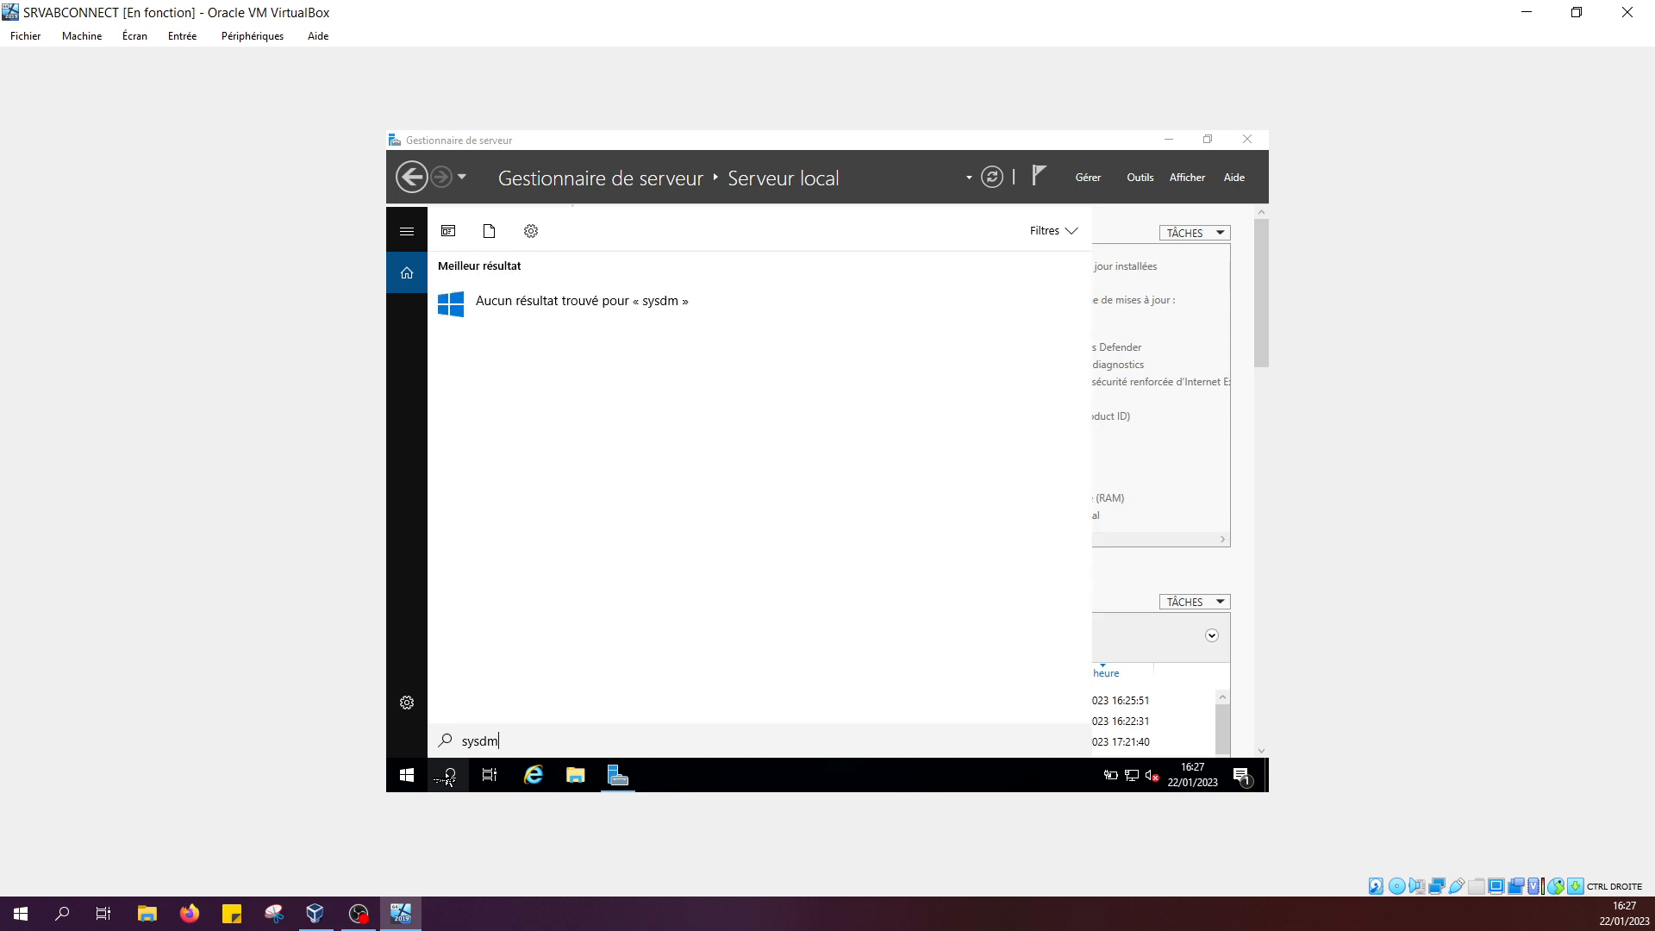
pyautogui.write('.cpl')
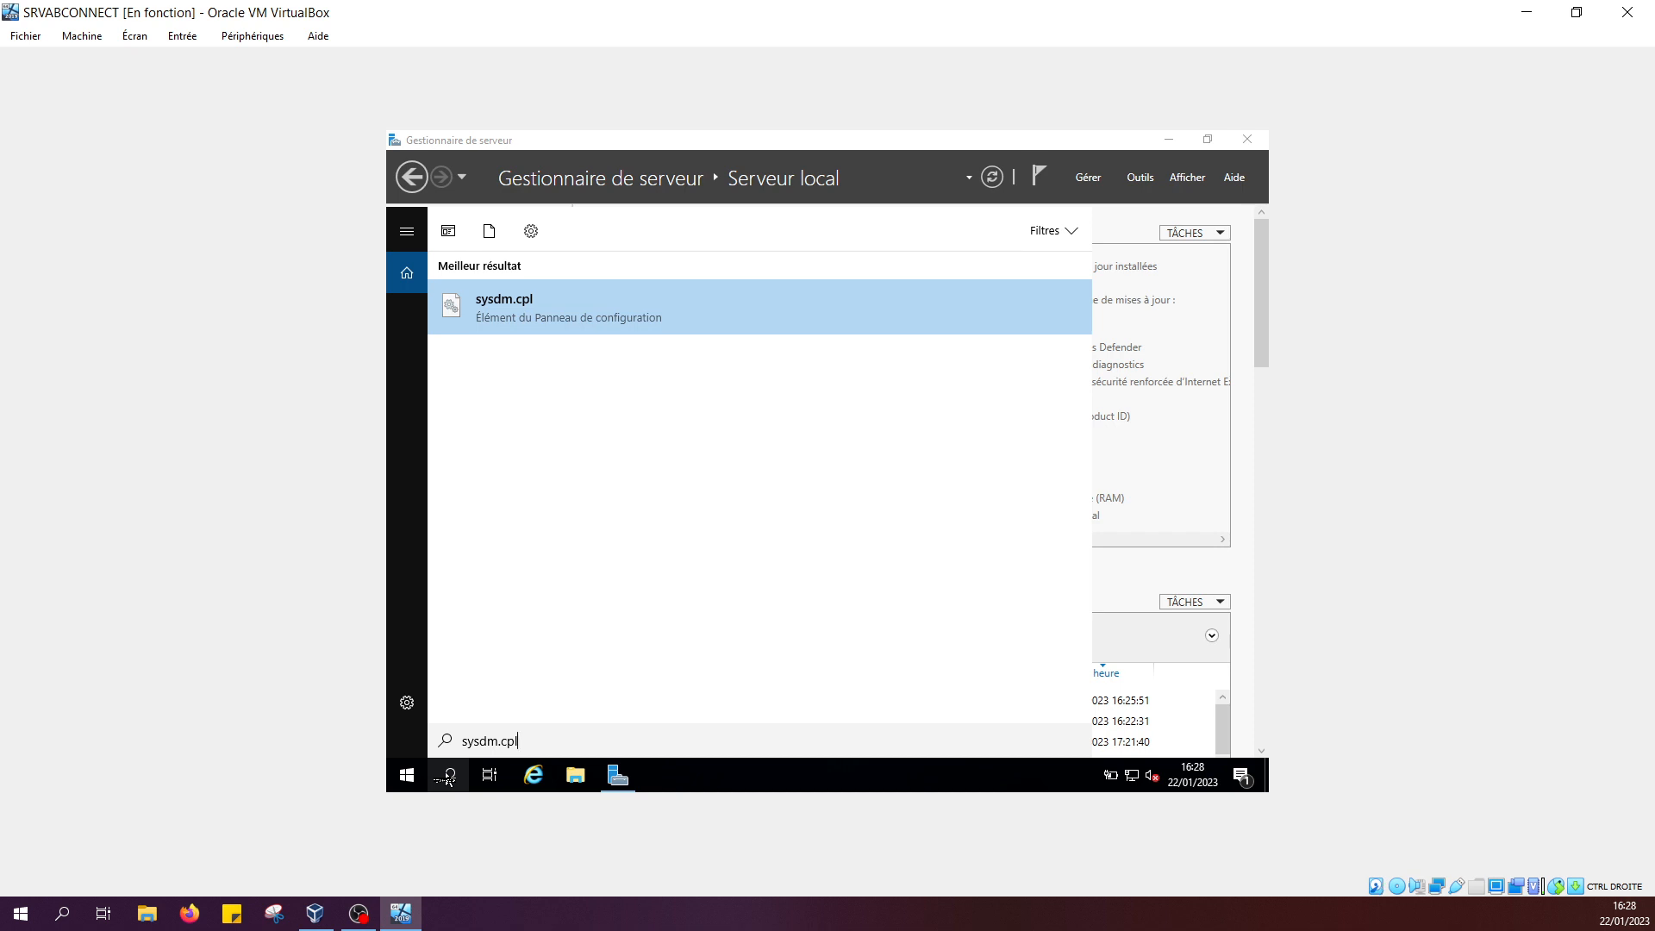
pyautogui.press('Return')
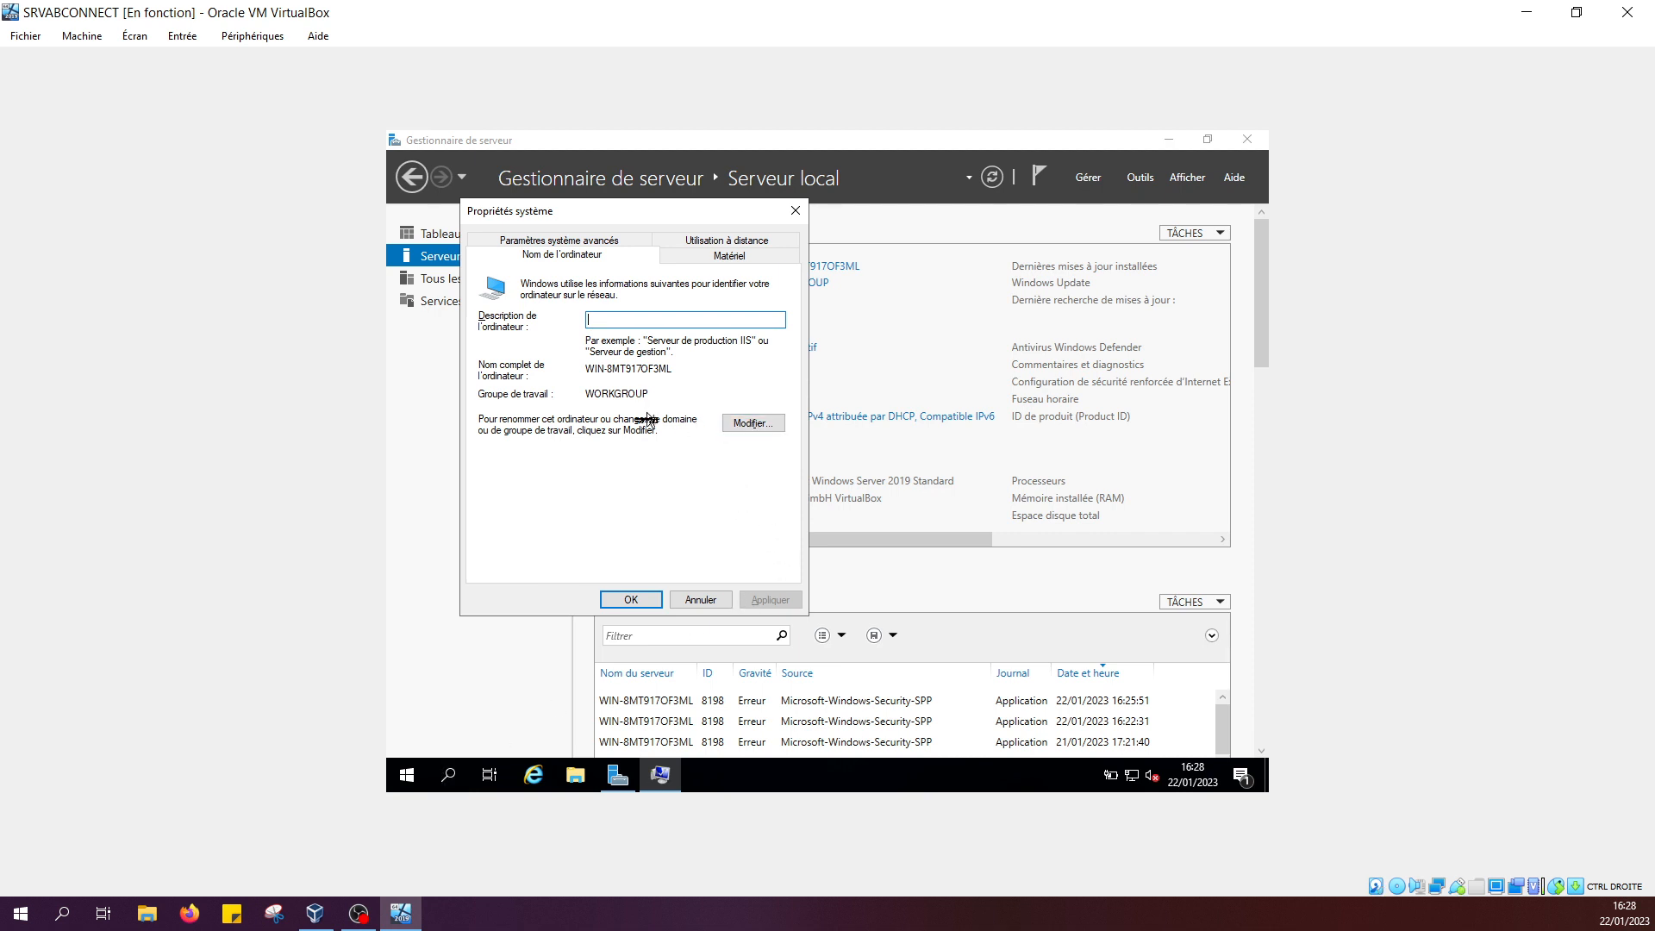
# - Rename the computer to SRV-ABCONNECT and acknowledge the restart notice
pyautogui.click(757, 424)
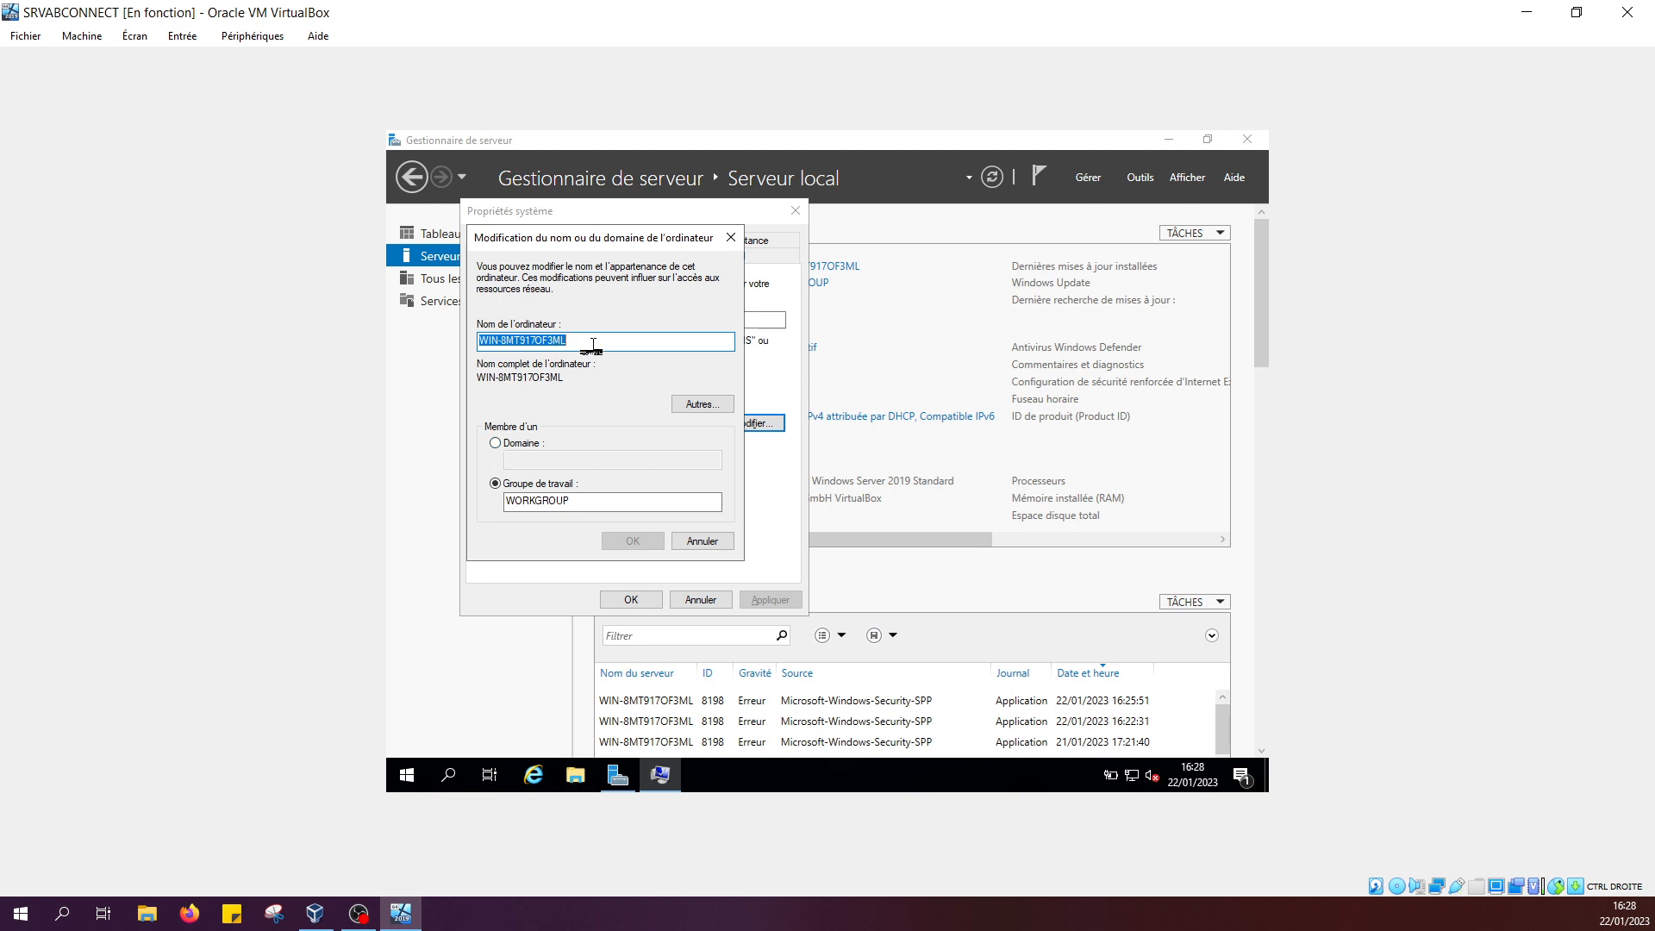
pyautogui.write('sr')
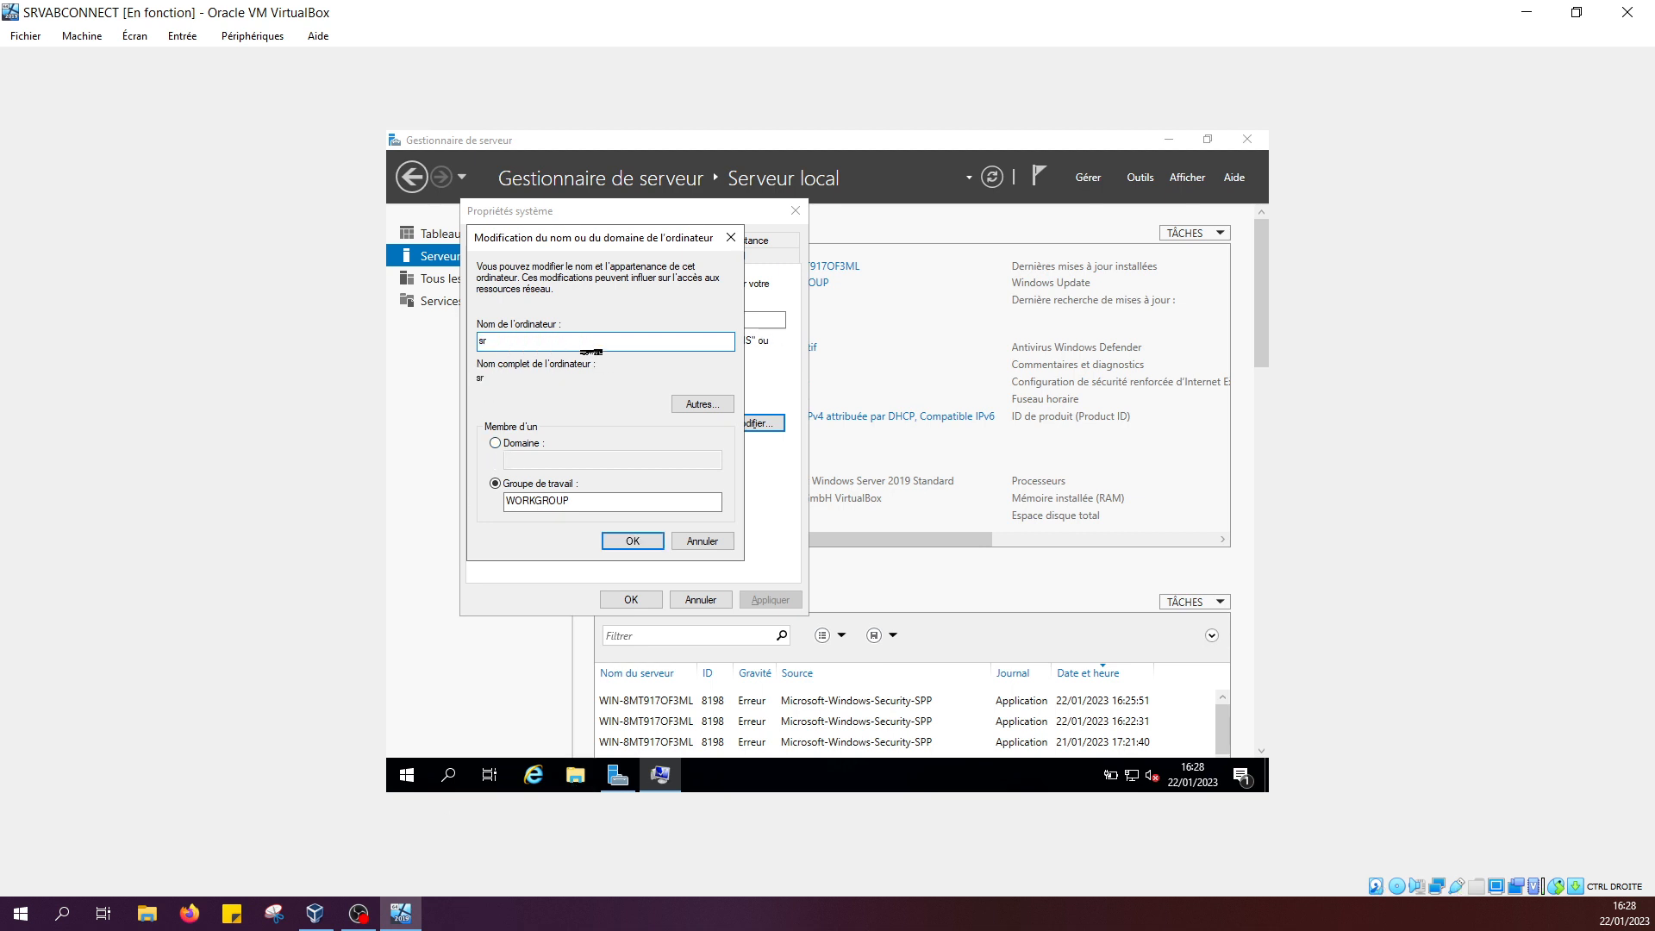
pyautogui.press('BackSpace')
pyautogui.press('BackSpace')
pyautogui.write('SRV')
pyautogui.write('-ABCONNECT')
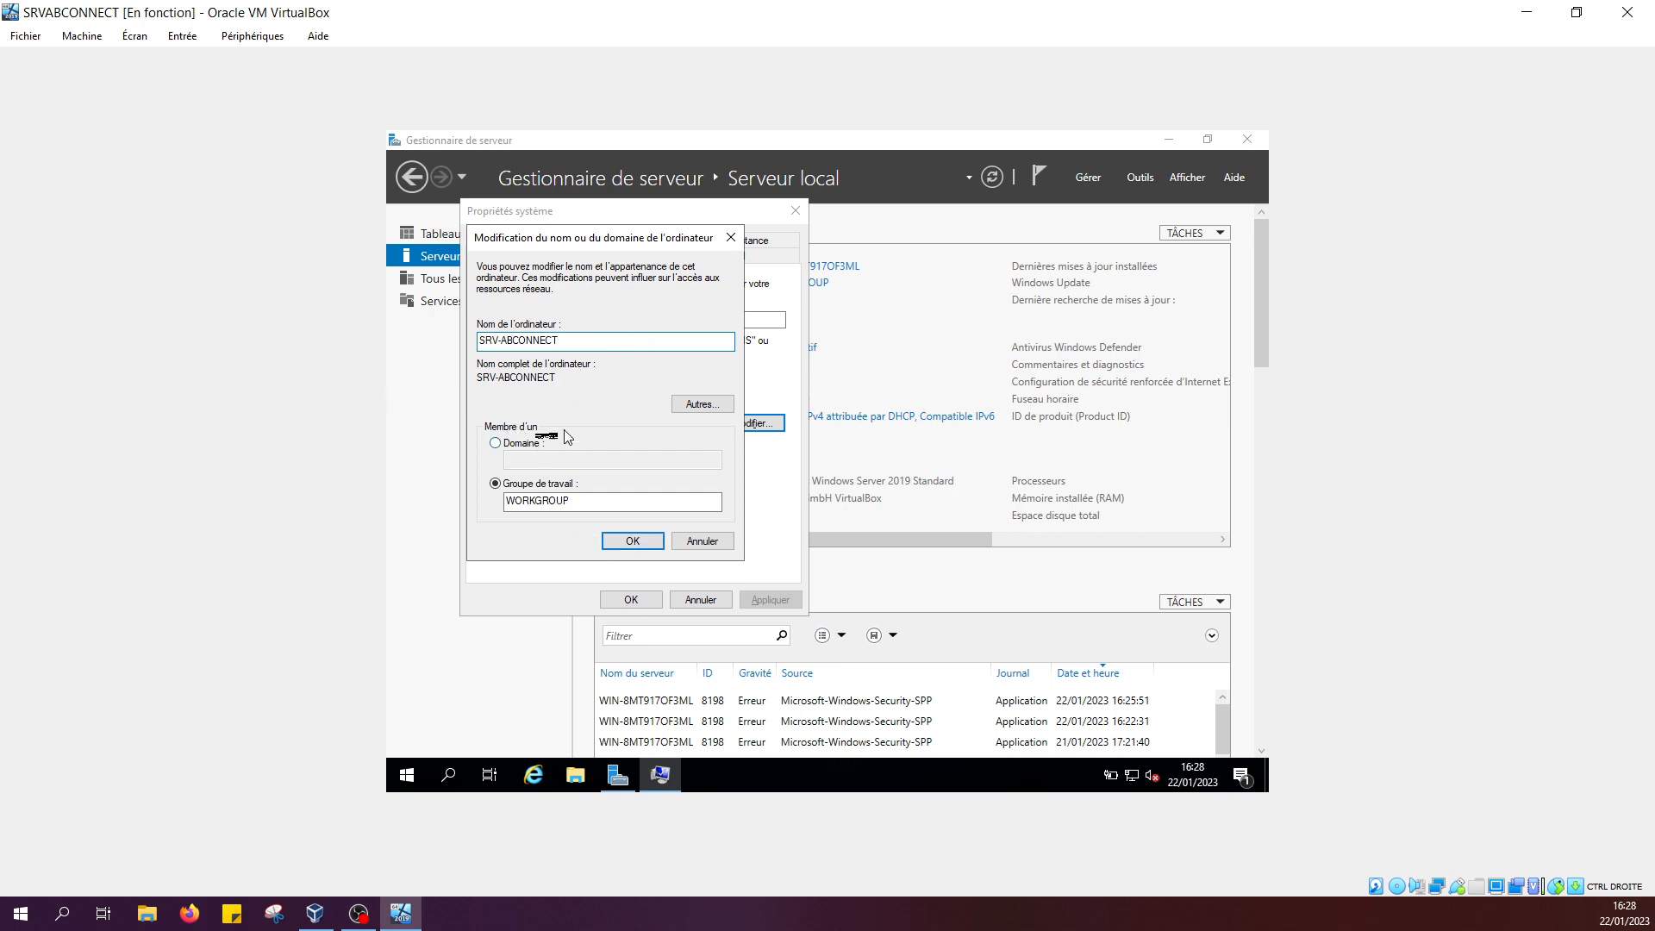
pyautogui.click(608, 503)
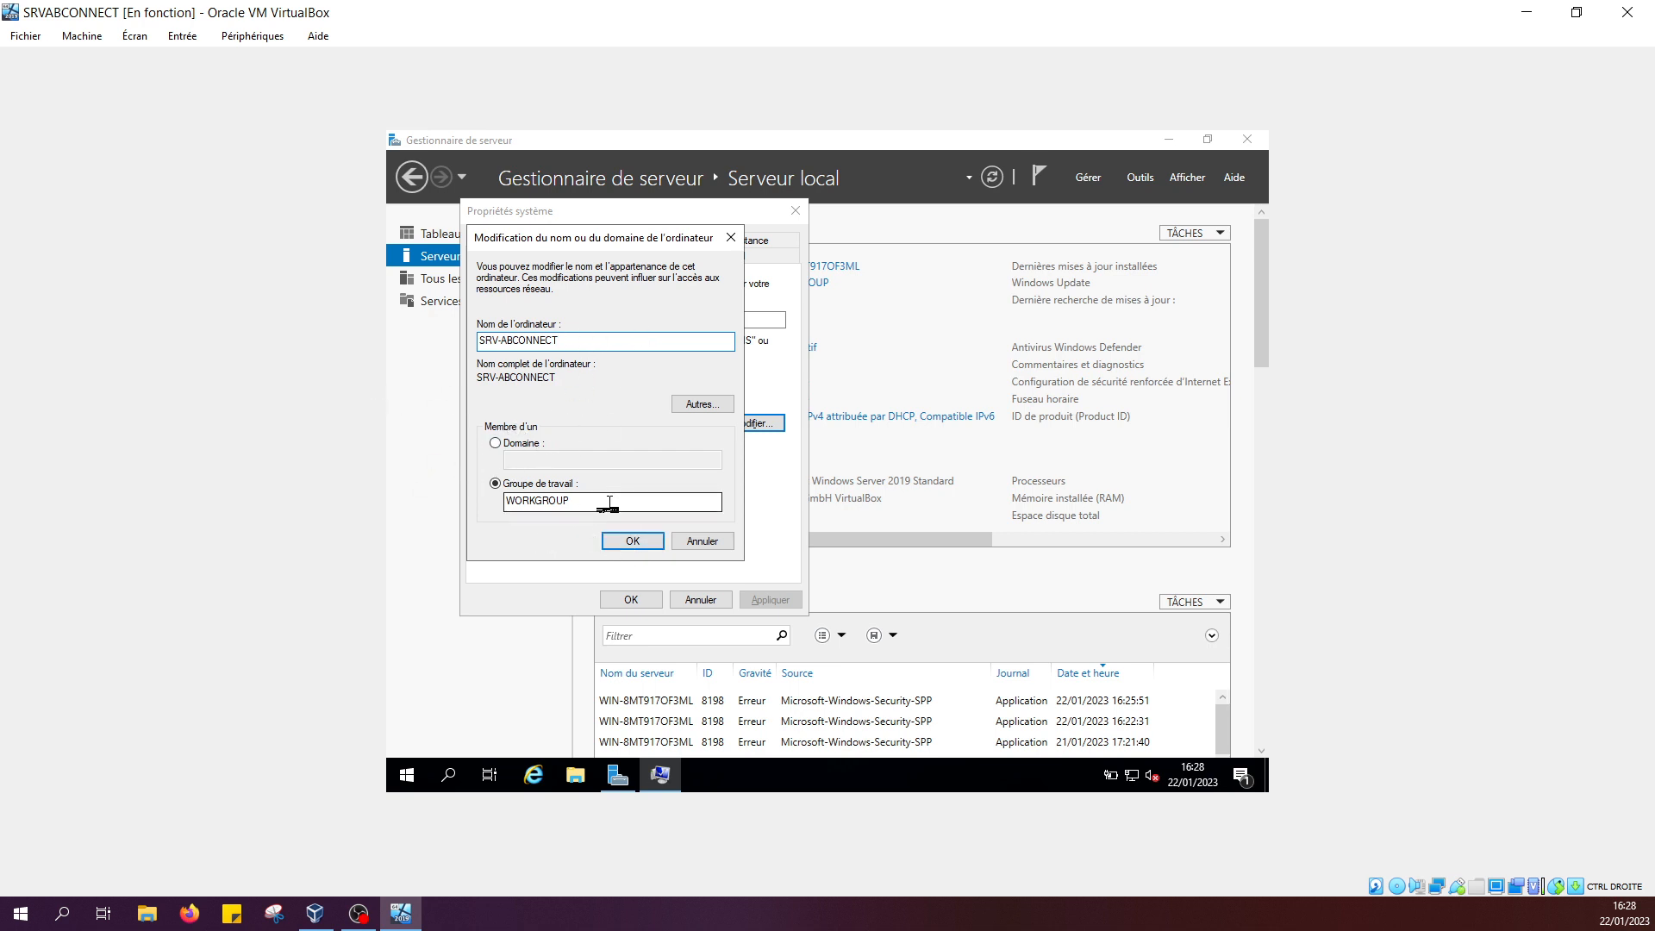
pyautogui.click(653, 550)
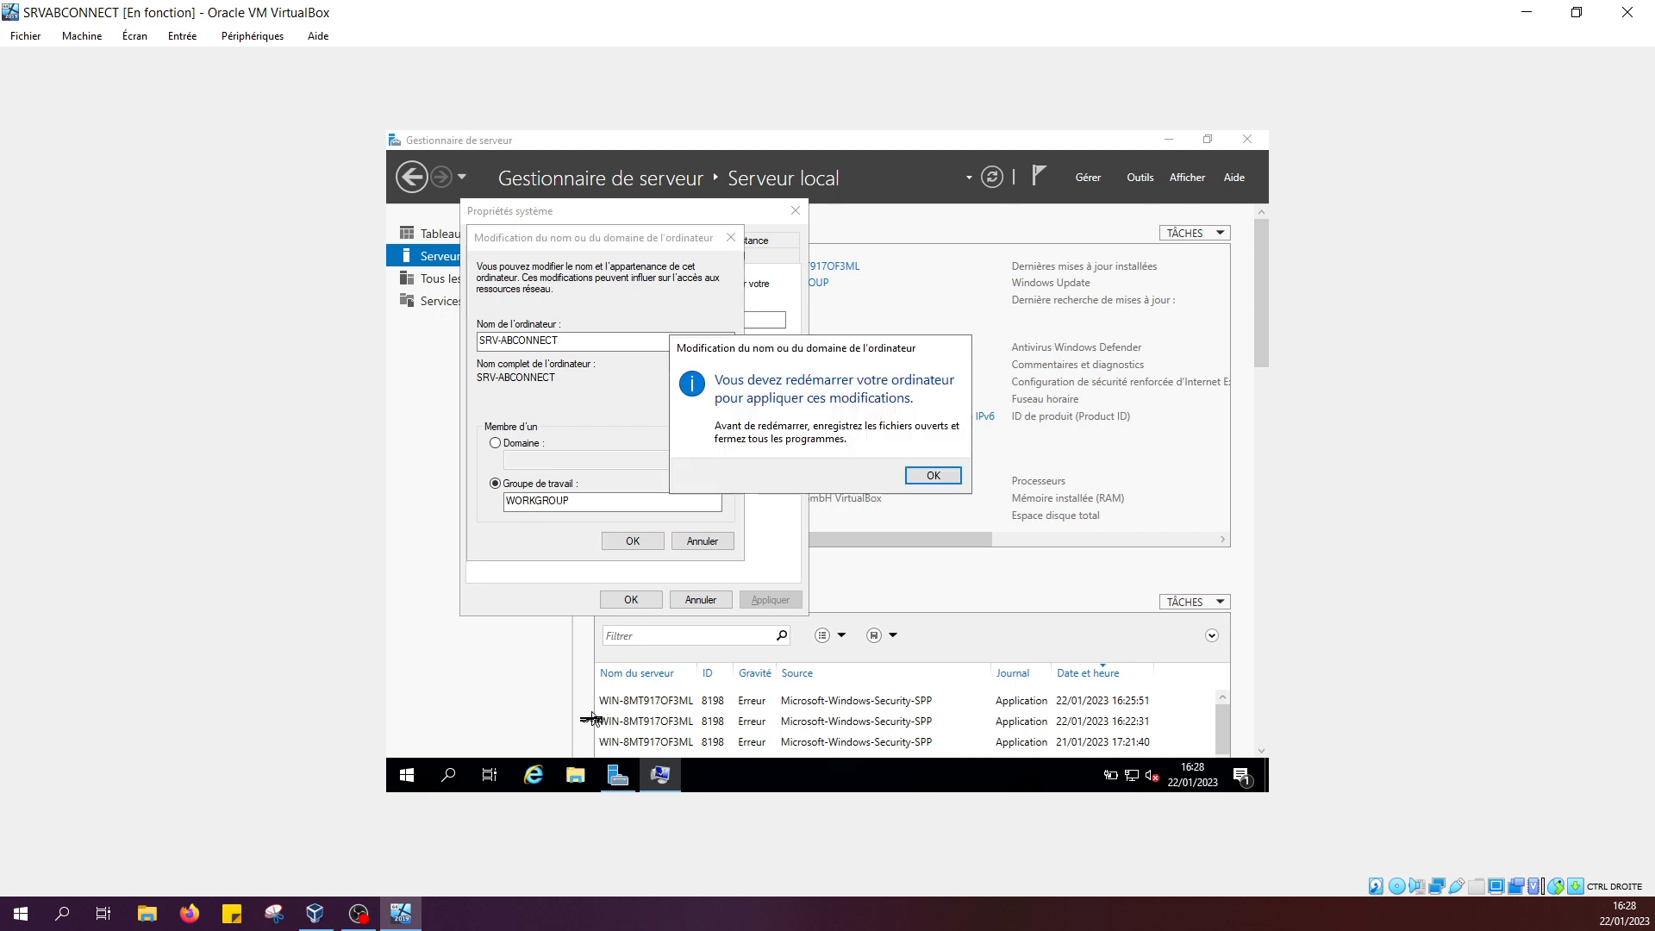
pyautogui.click(948, 481)
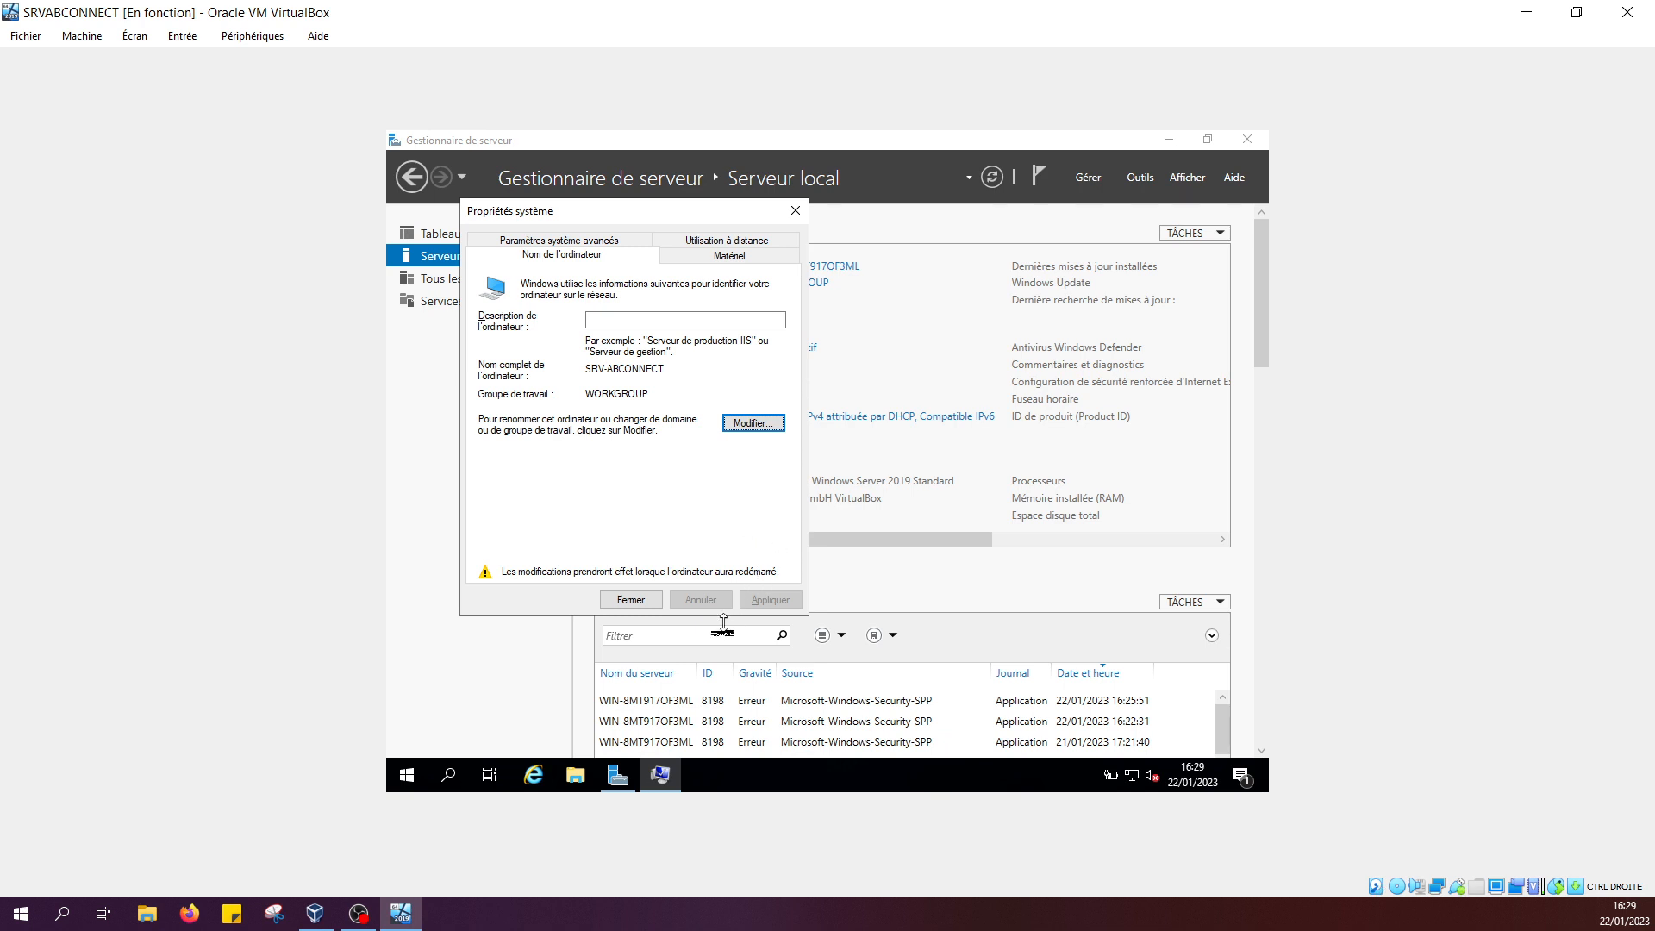
# - Open the Internet Protocol version 4 (TCP/IPv4) properties of the server's Ethernet connection from the Serveur local properties
pyautogui.click(902, 220)
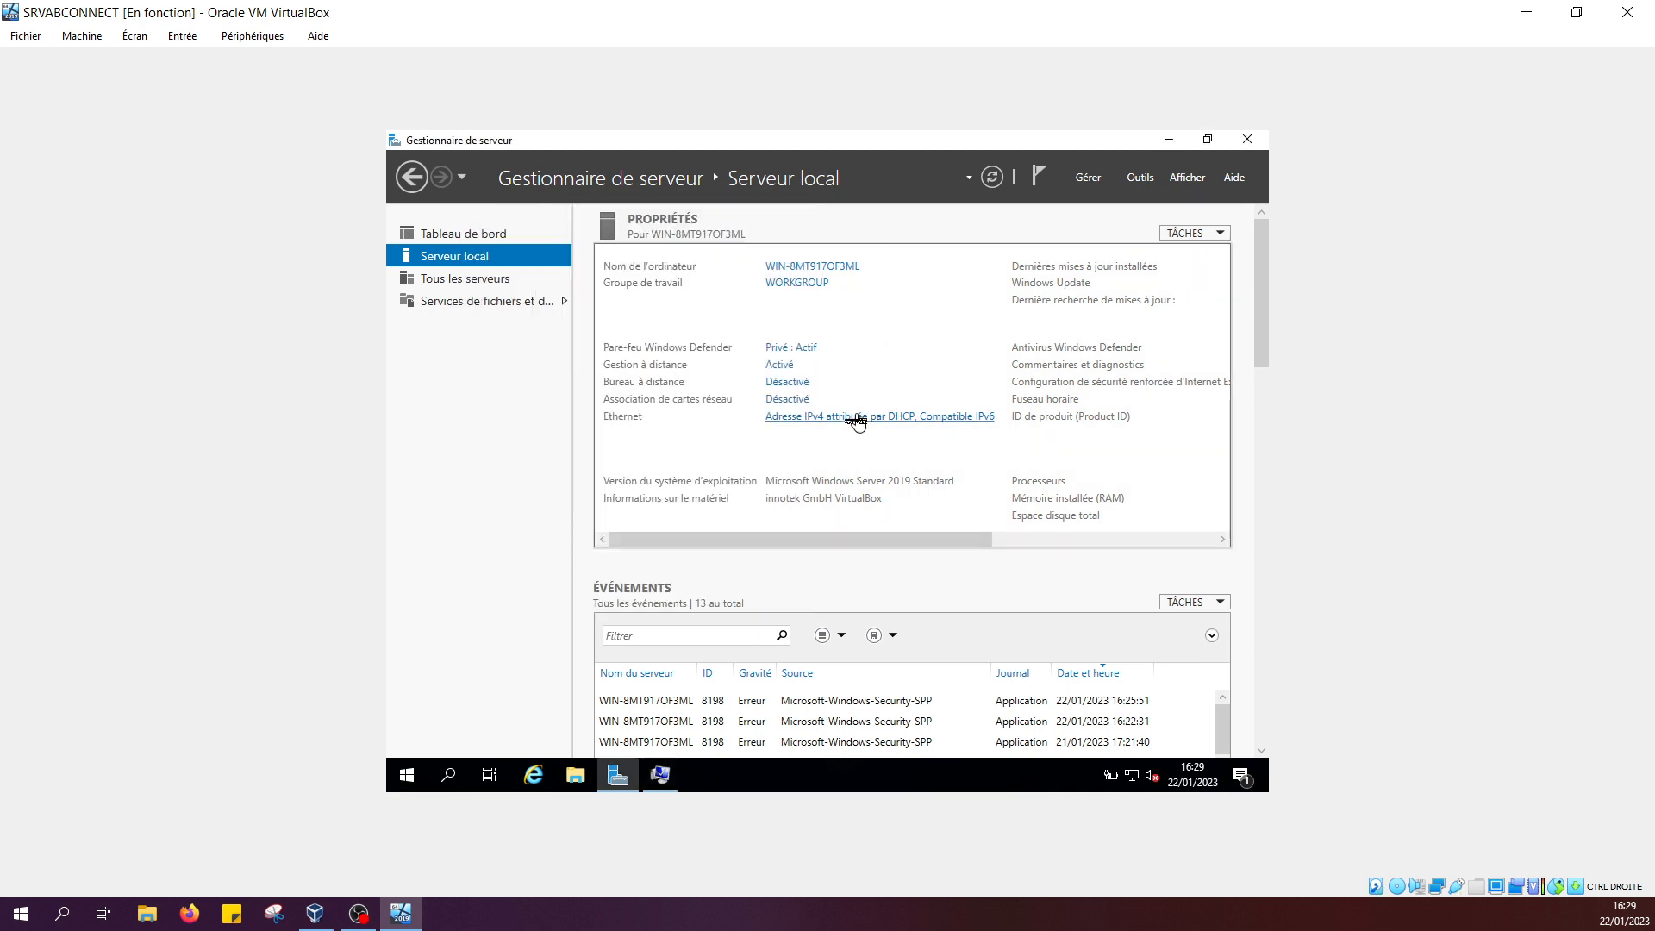
pyautogui.click(856, 419)
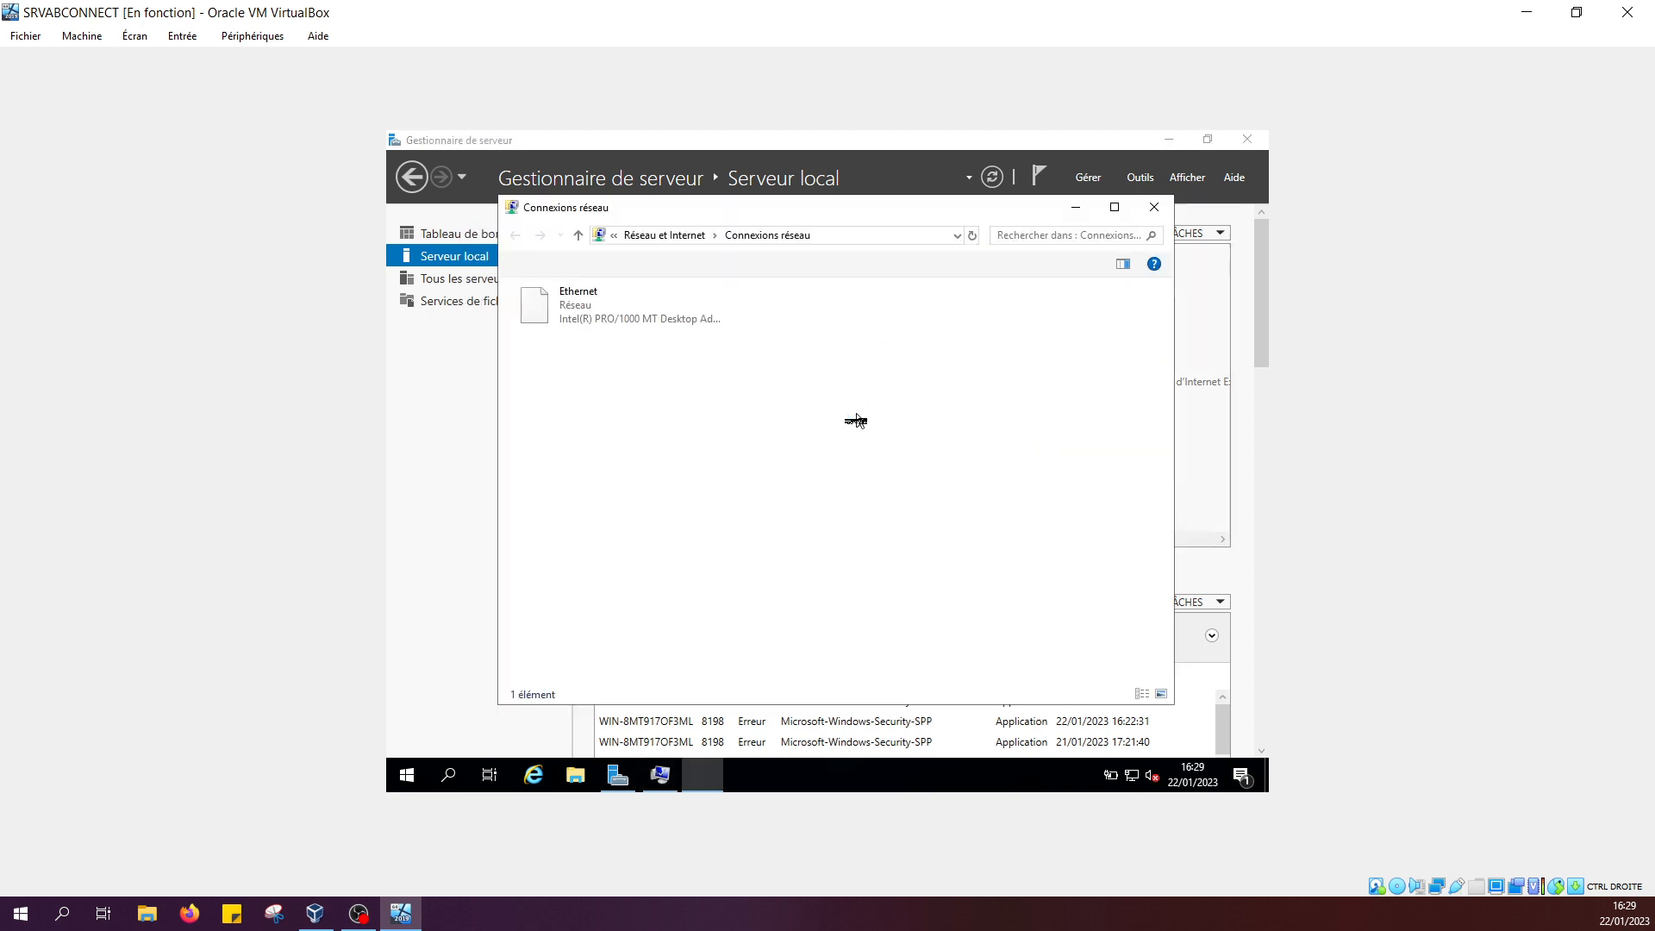
pyautogui.click(611, 325)
pyautogui.doubleClick(611, 324)
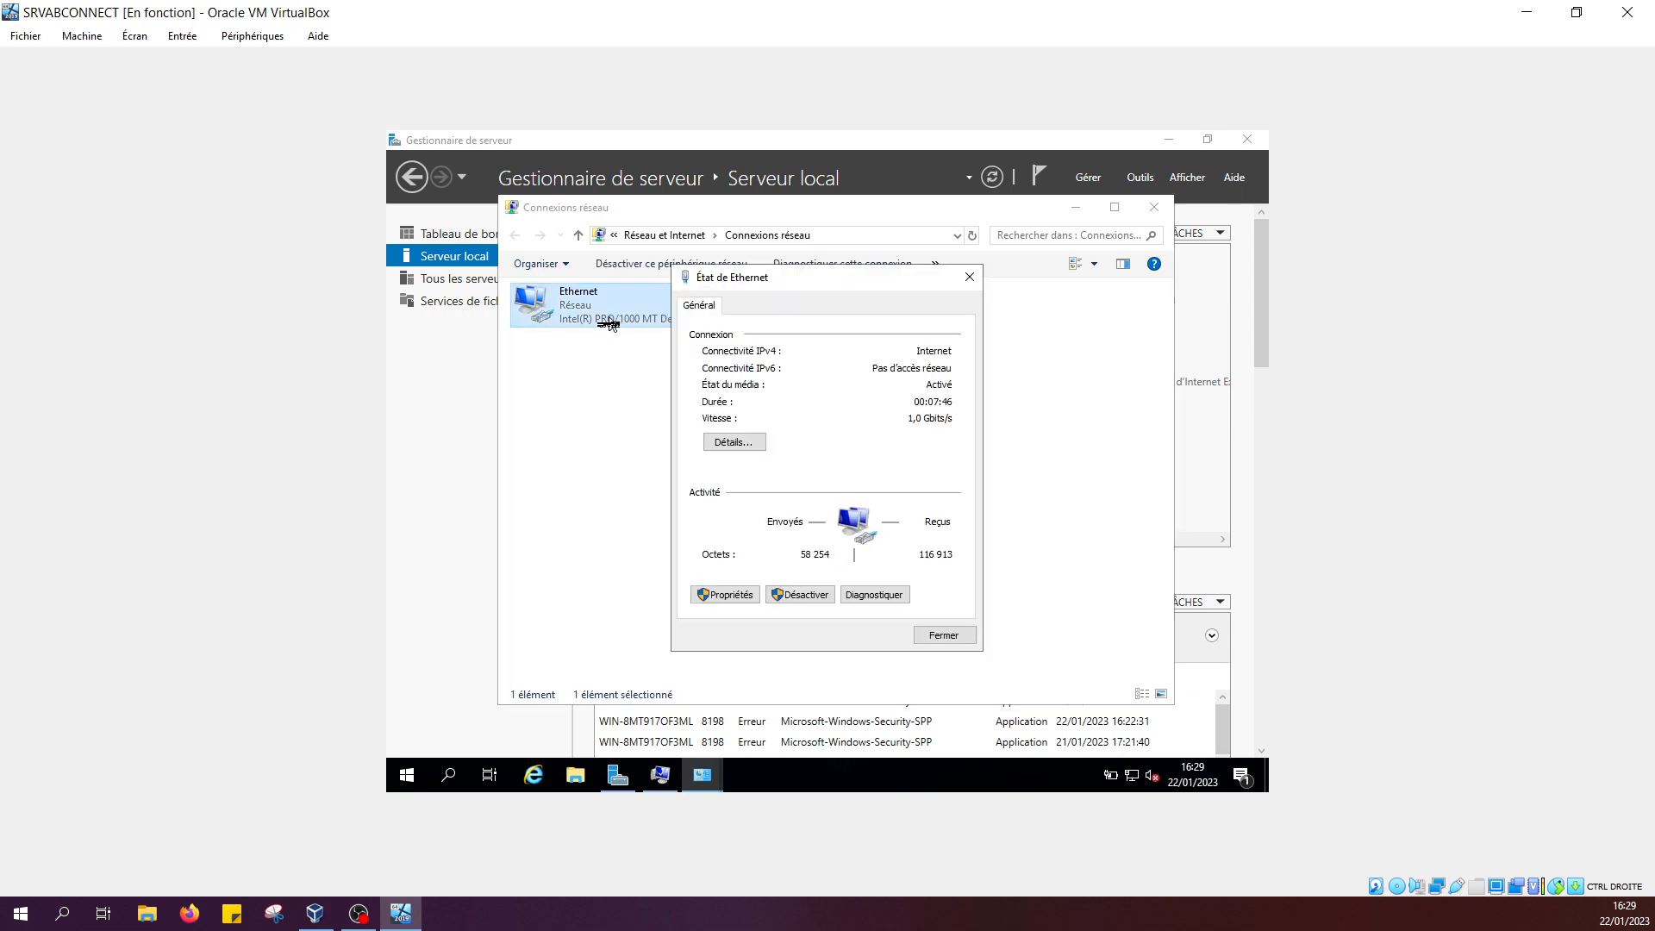
pyautogui.click(719, 595)
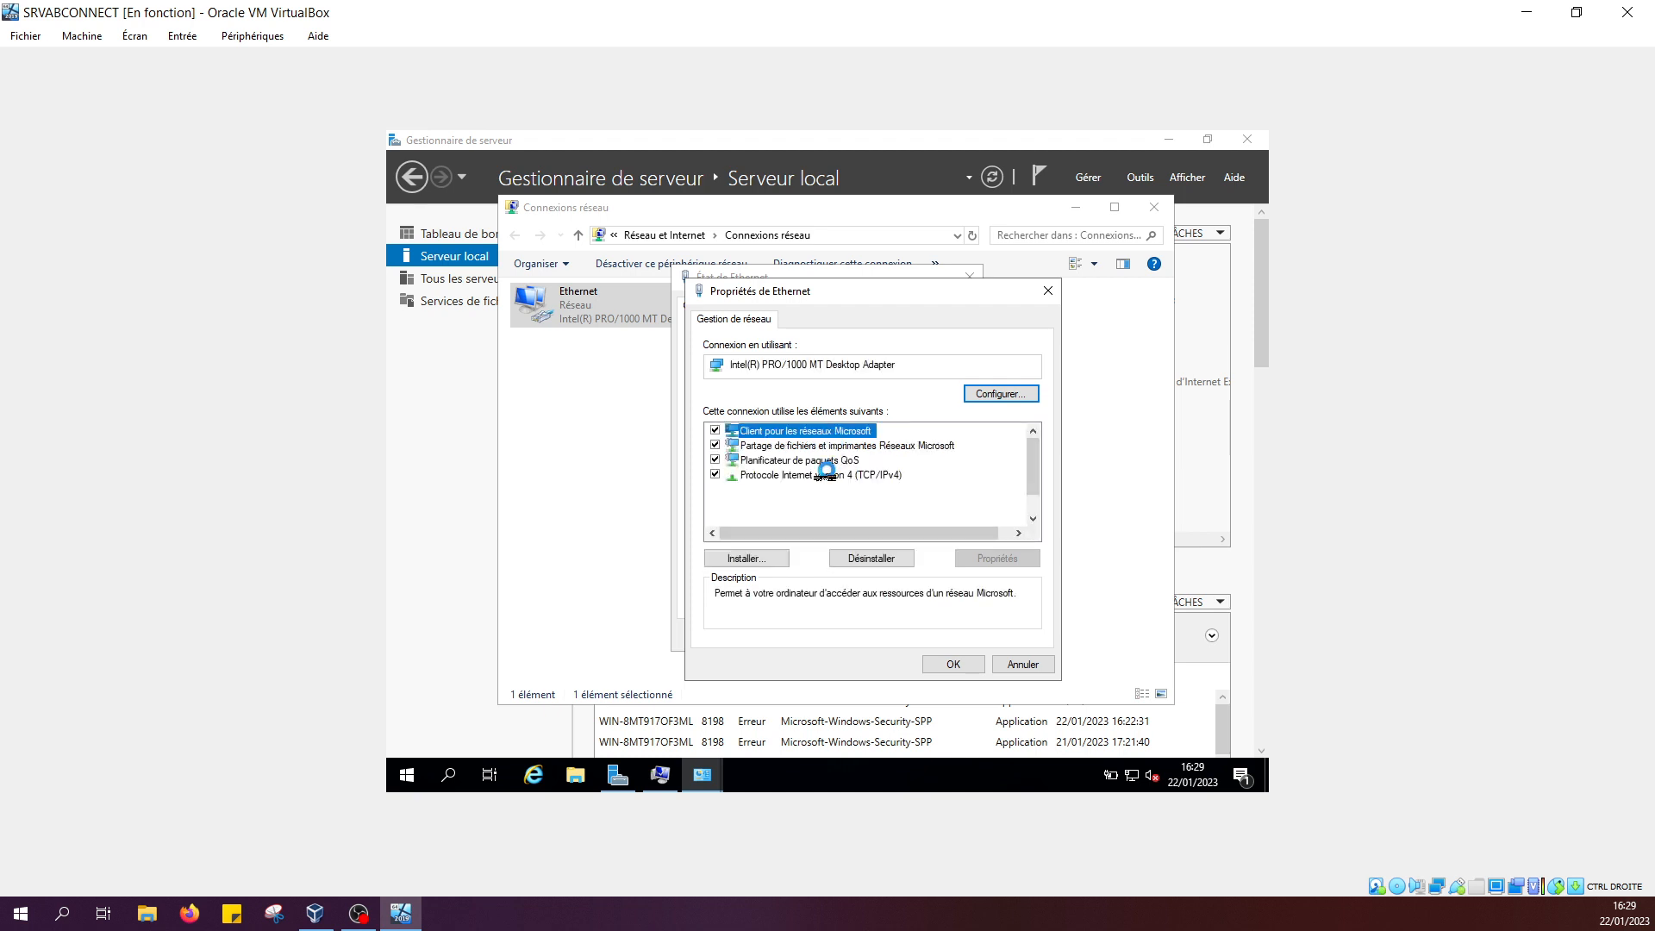
pyautogui.doubleClick(827, 475)
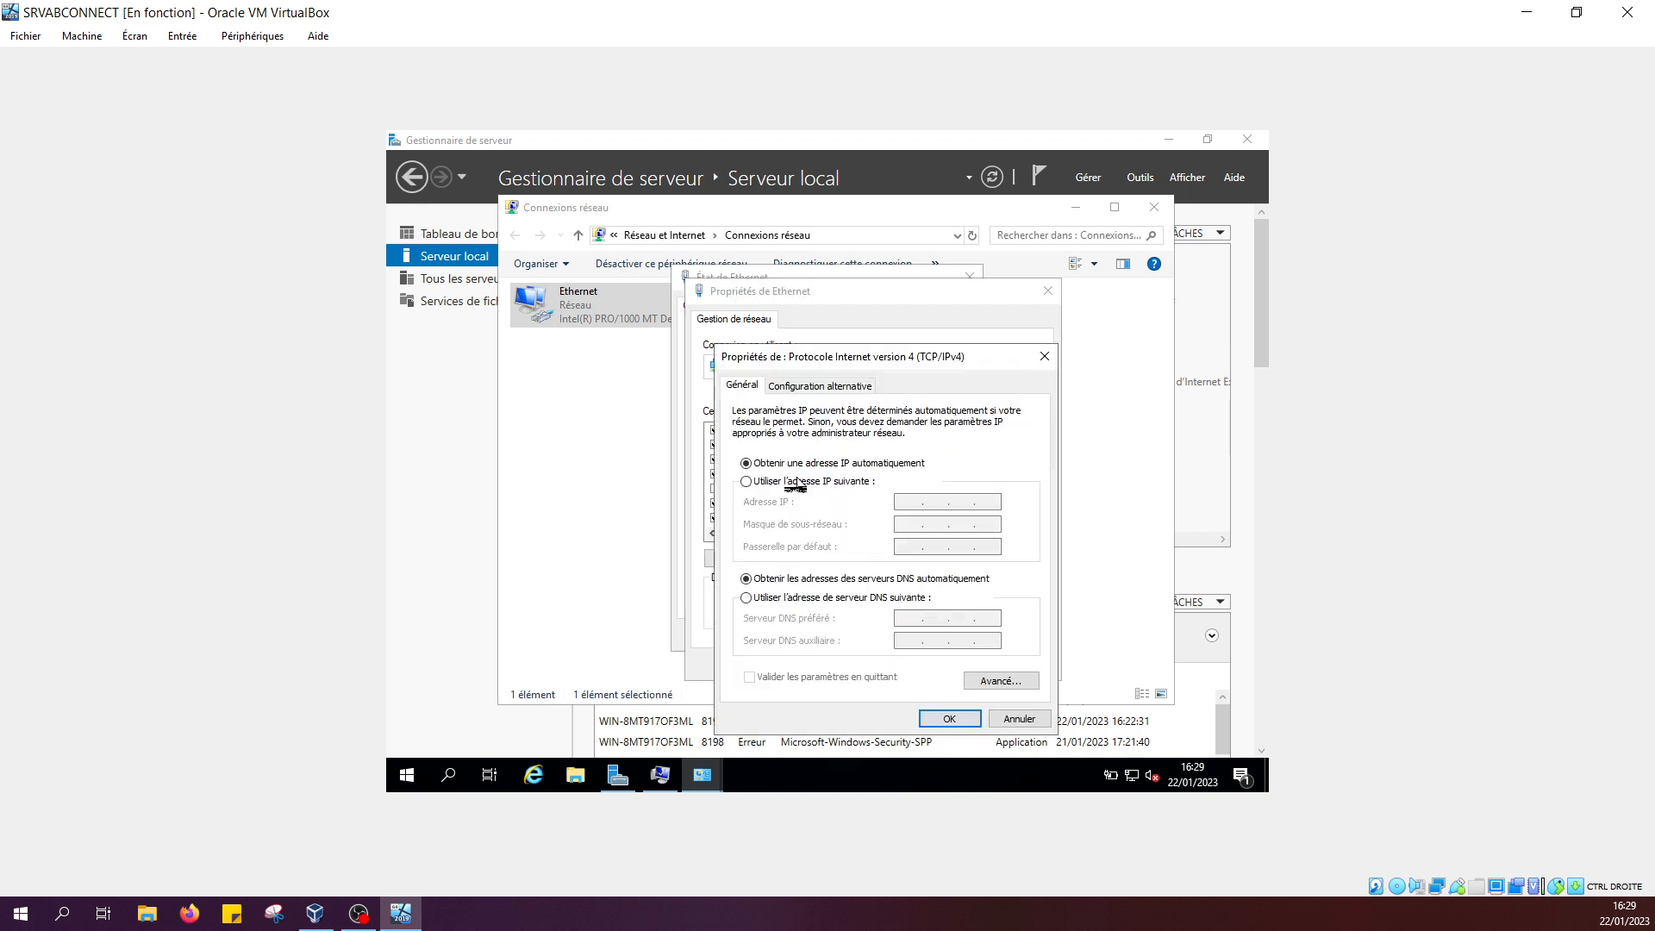
# - Assign the static IP address 192.168.10.250 with subnet mask 255.255.255.0 and default gateway 192.168.10.254
pyautogui.click(782, 484)
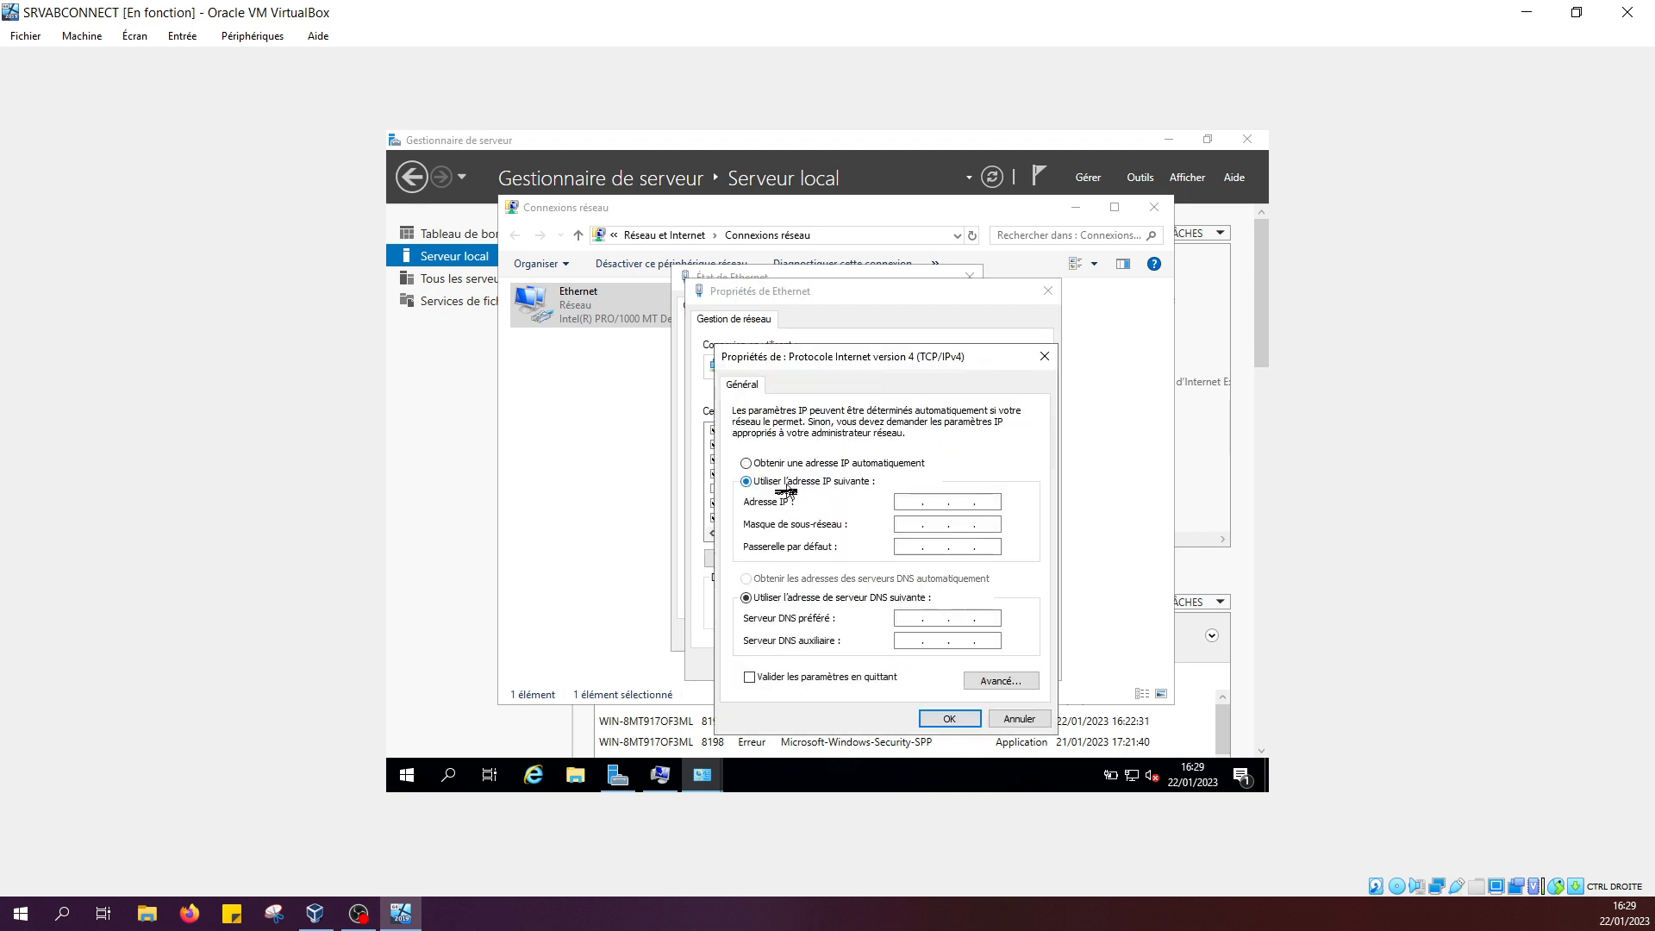
pyautogui.click(900, 501)
pyautogui.write('192 . 168 . 10 . 250')
pyautogui.click(897, 525)
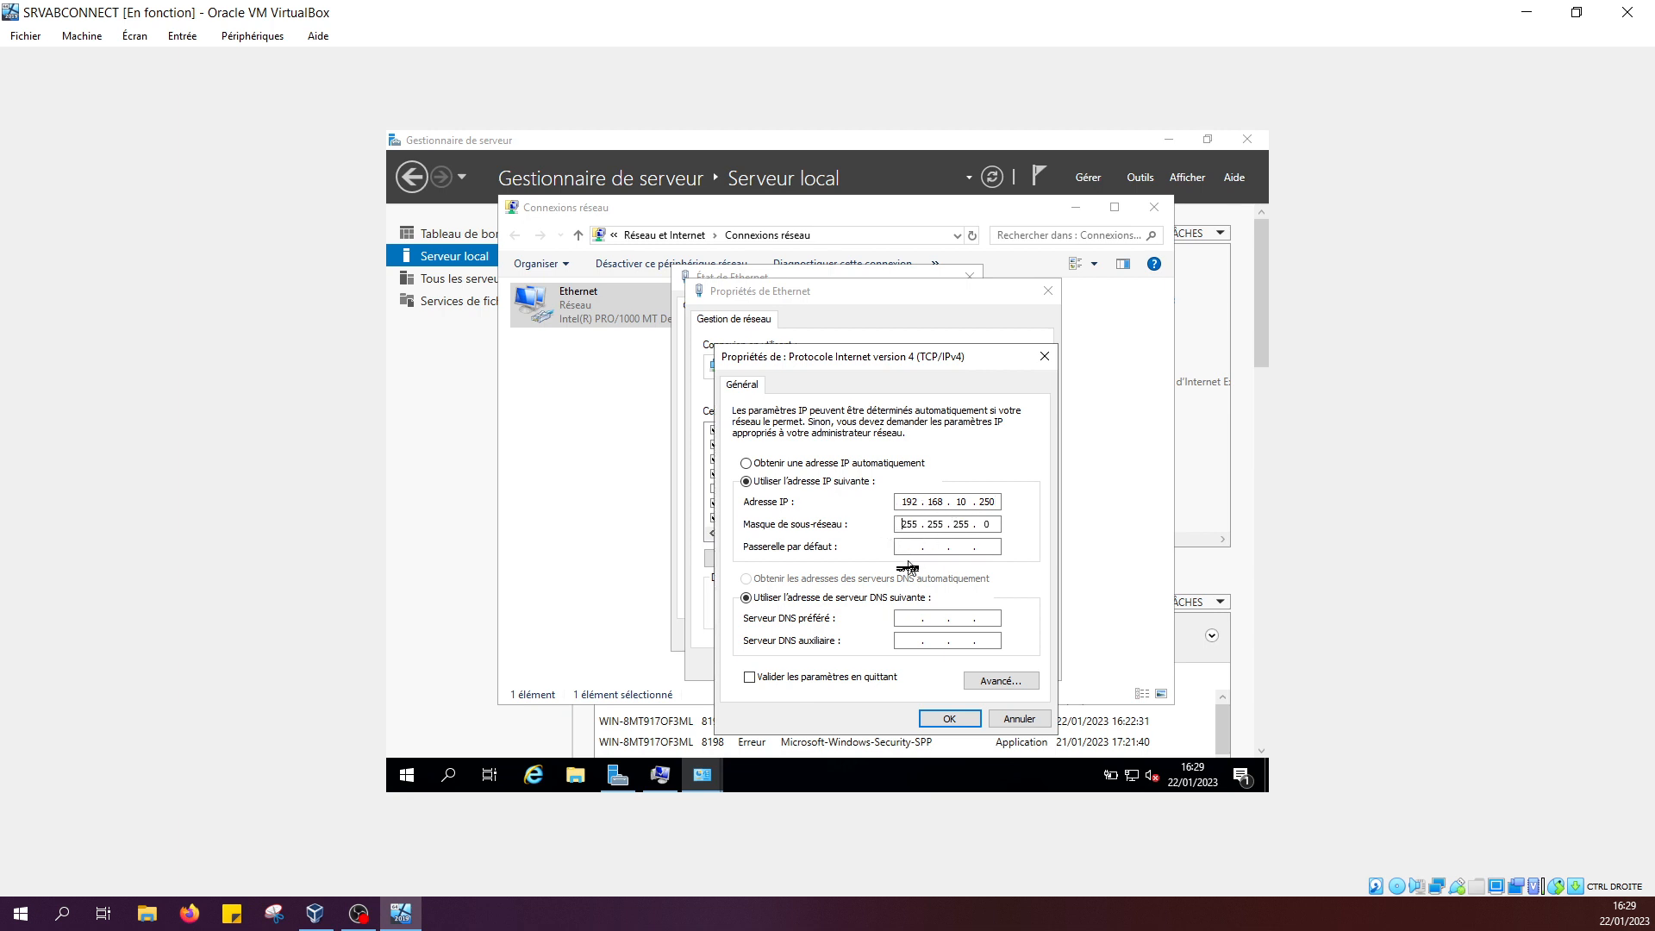
pyautogui.click(903, 548)
pyautogui.write('192 . 168 . 10 . 254')
# - Correct the IP address to 192.168.100.250 and the default gateway to 192.168.100.254
pyautogui.click(967, 501)
pyautogui.write('0')
pyautogui.click(967, 547)
pyautogui.write('0')
# - Set the preferred DNS server to 192.168.100.250, apply the IPv4 settings and close the Ethernet dialogs
pyautogui.click(905, 618)
pyautogui.write('192 . 168')
pyautogui.write('0250')
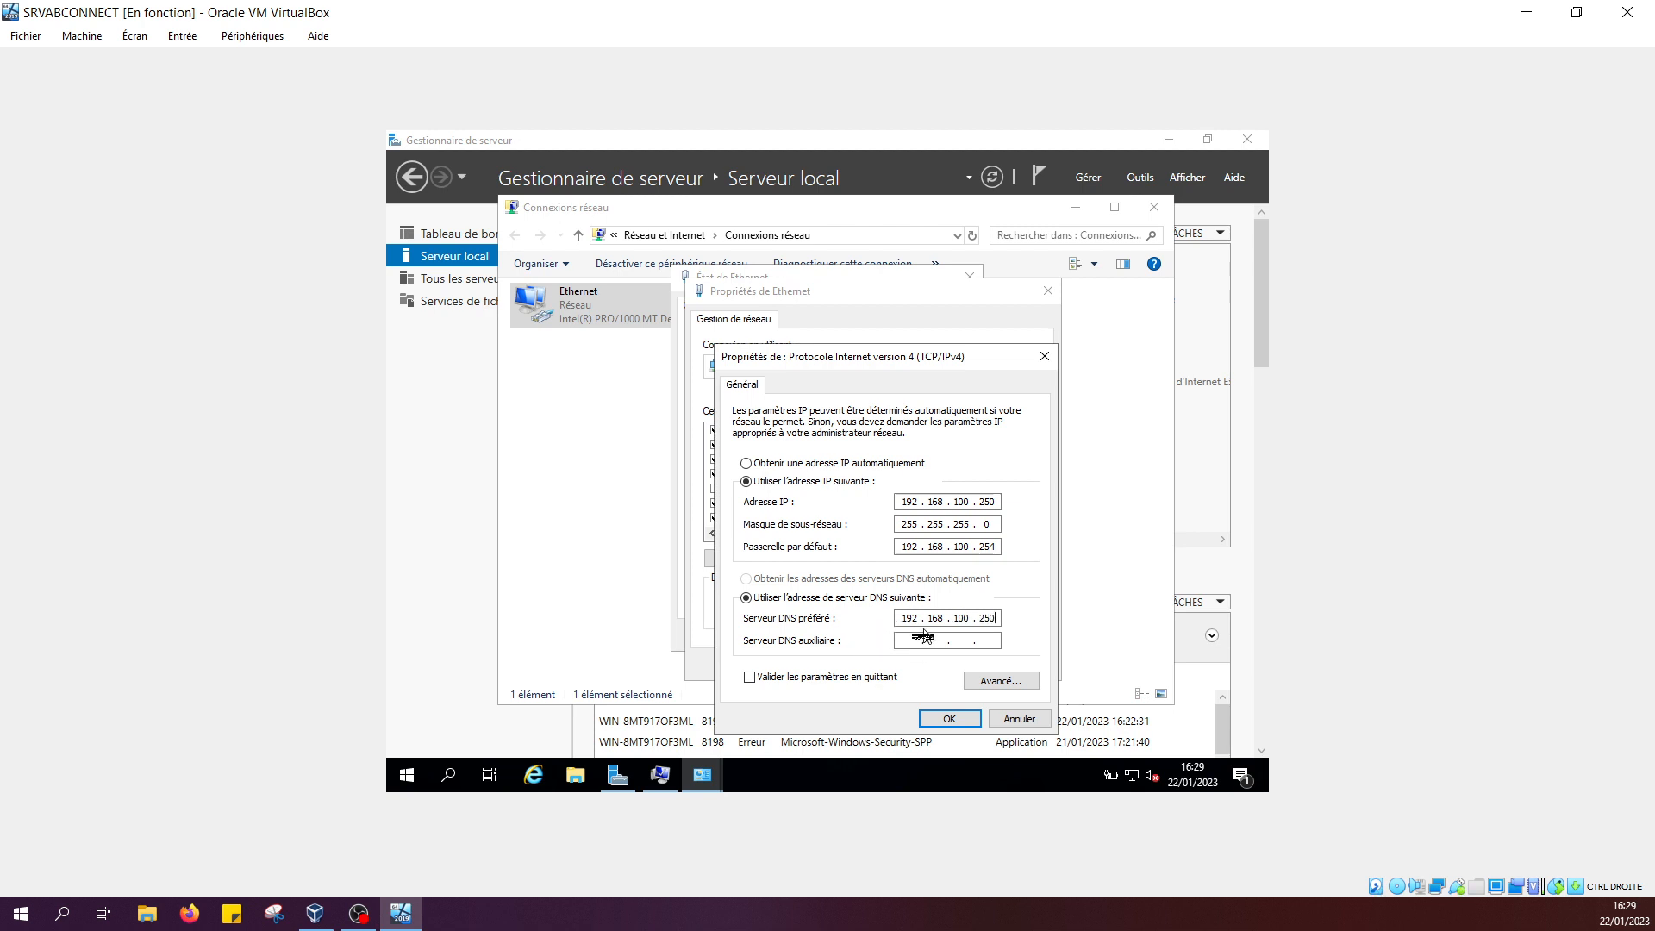
pyautogui.click(951, 721)
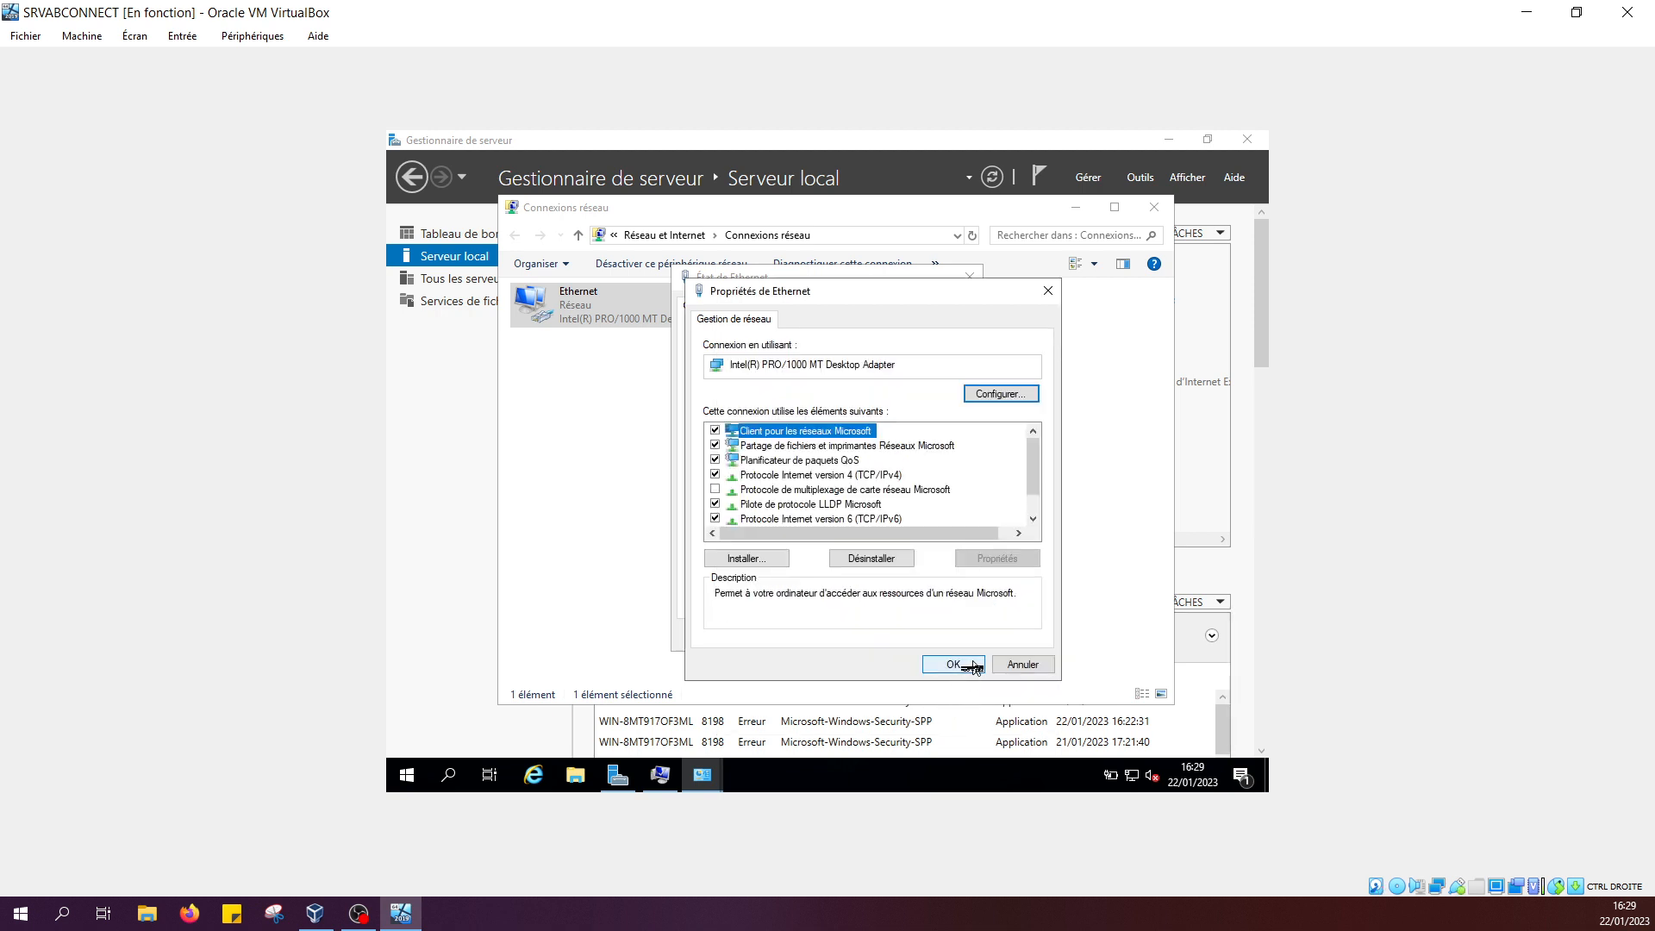
pyautogui.click(972, 666)
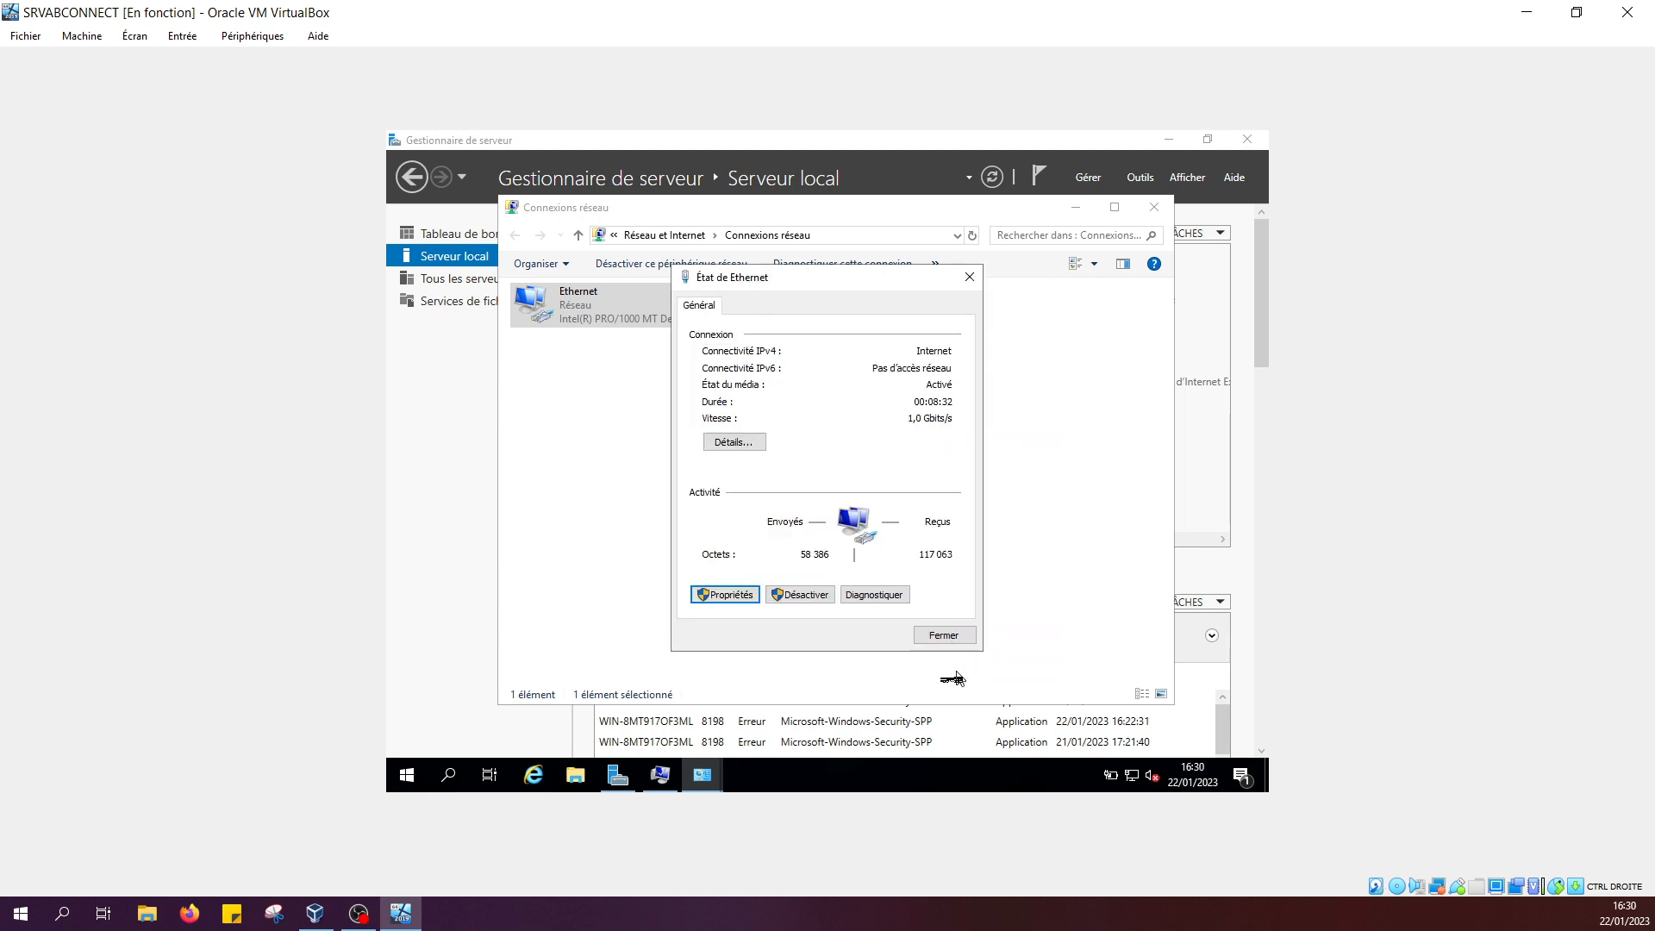
pyautogui.click(927, 638)
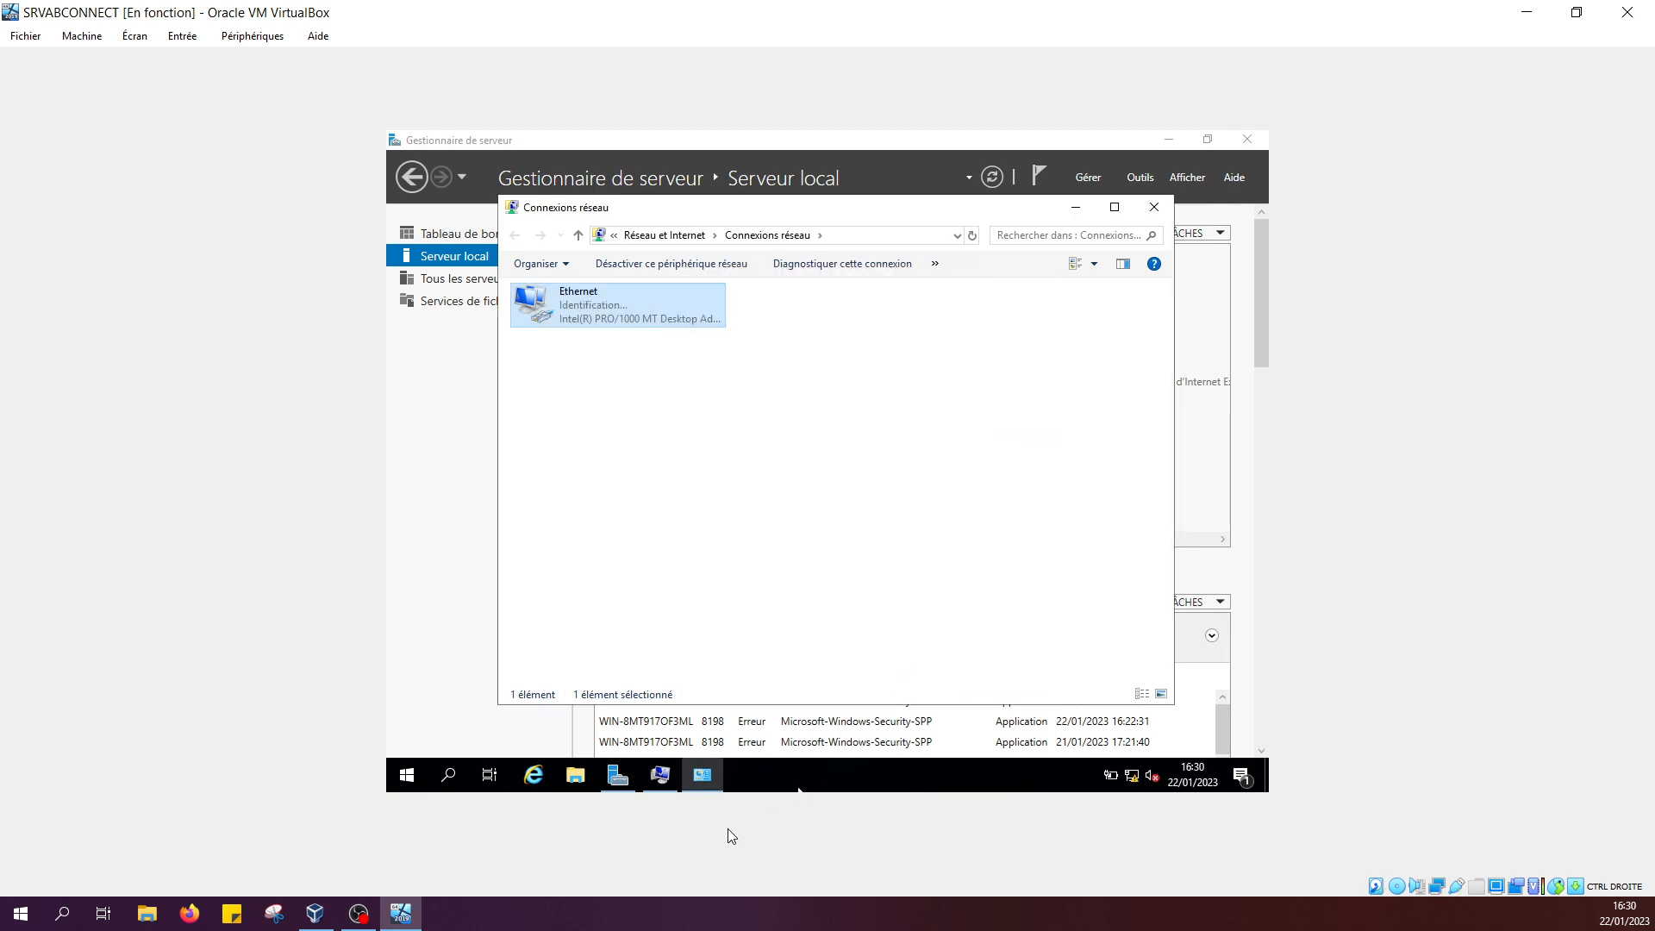
# - Close the remaining system dialog and restart the server immediately to apply the modifications
pyautogui.click(652, 780)
pyautogui.click(643, 604)
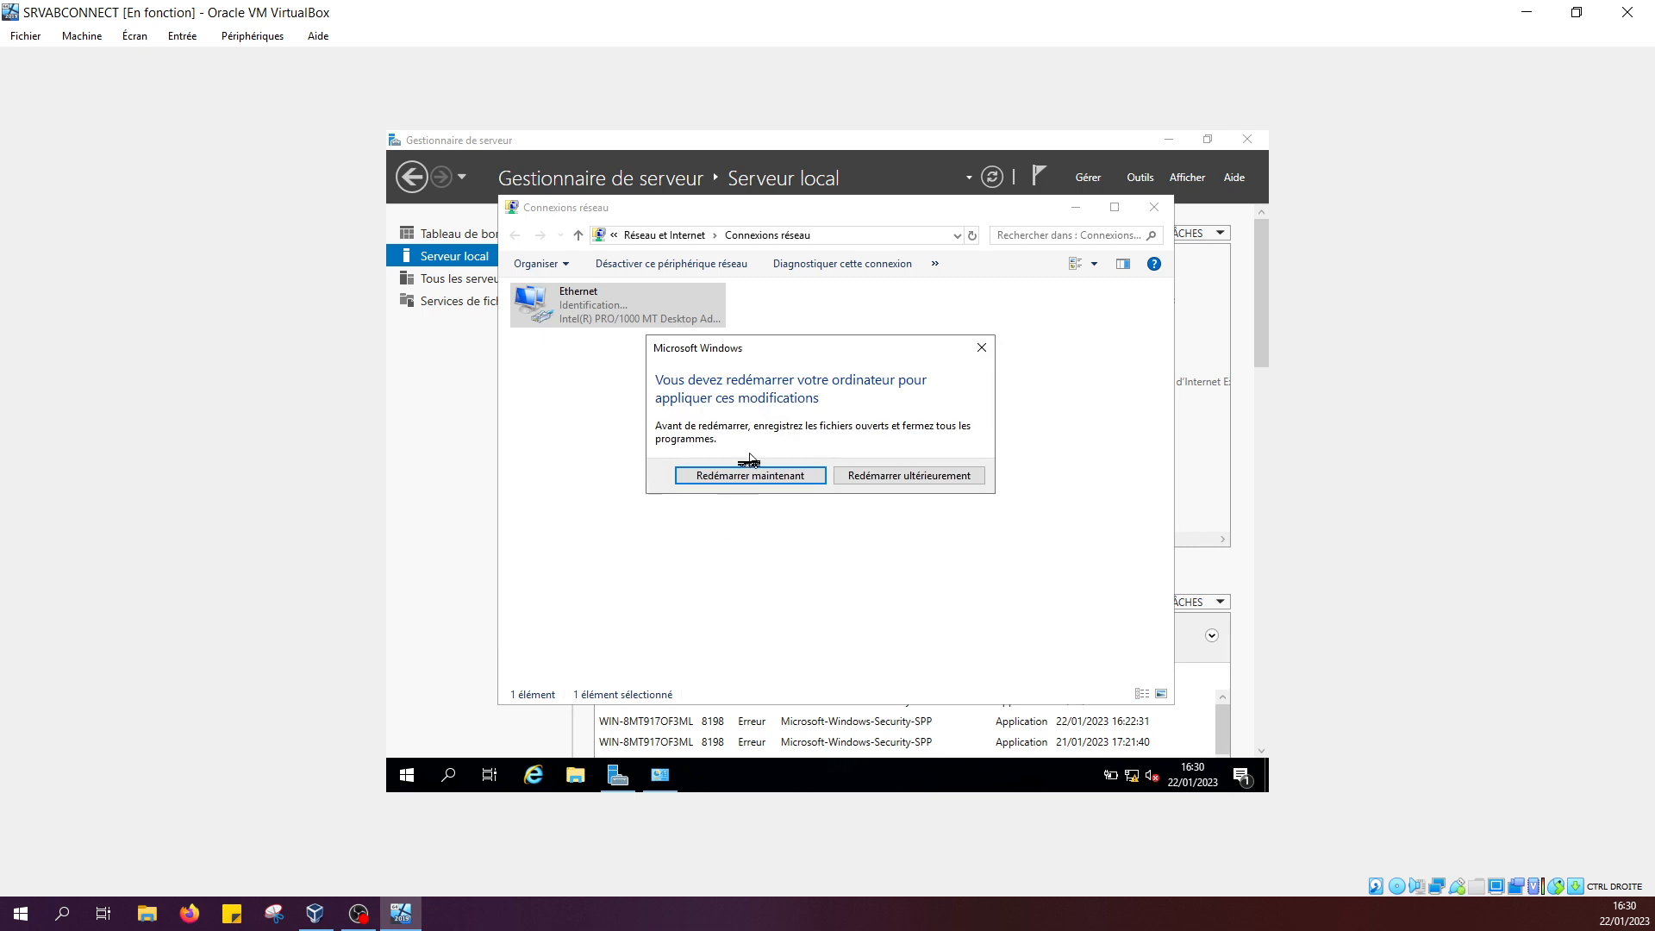
pyautogui.click(751, 476)
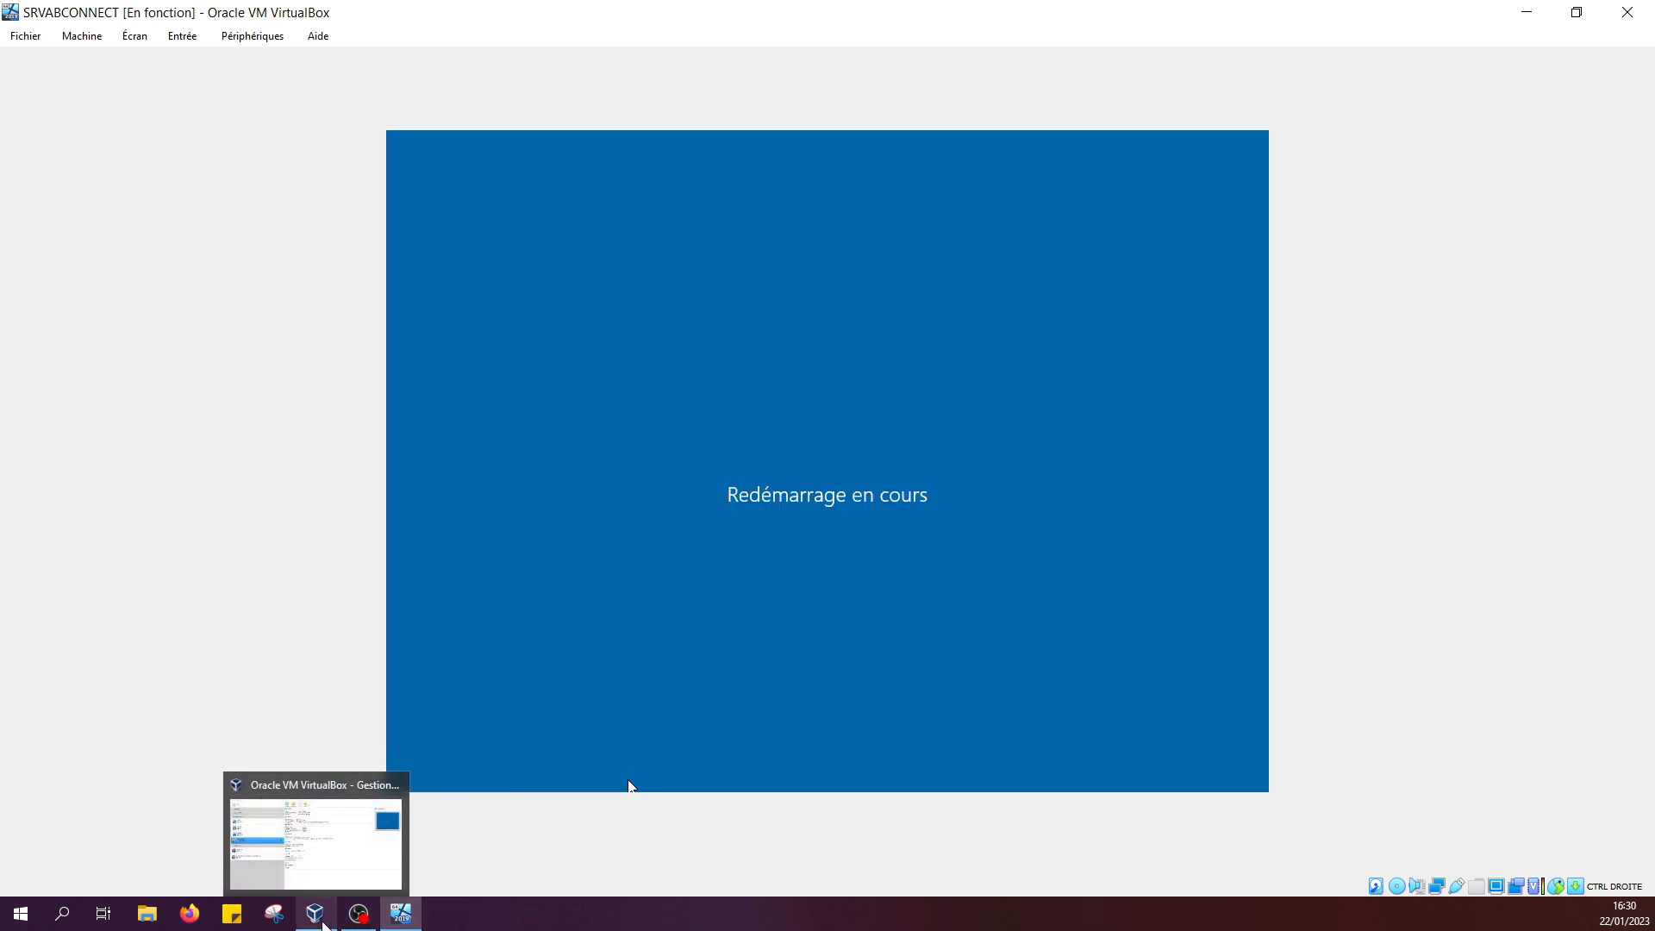
# - Switch to the VirtualBox machine manager and start the Pfsense-R100 virtual machine from the Labo Pfsense group
pyautogui.click(315, 913)
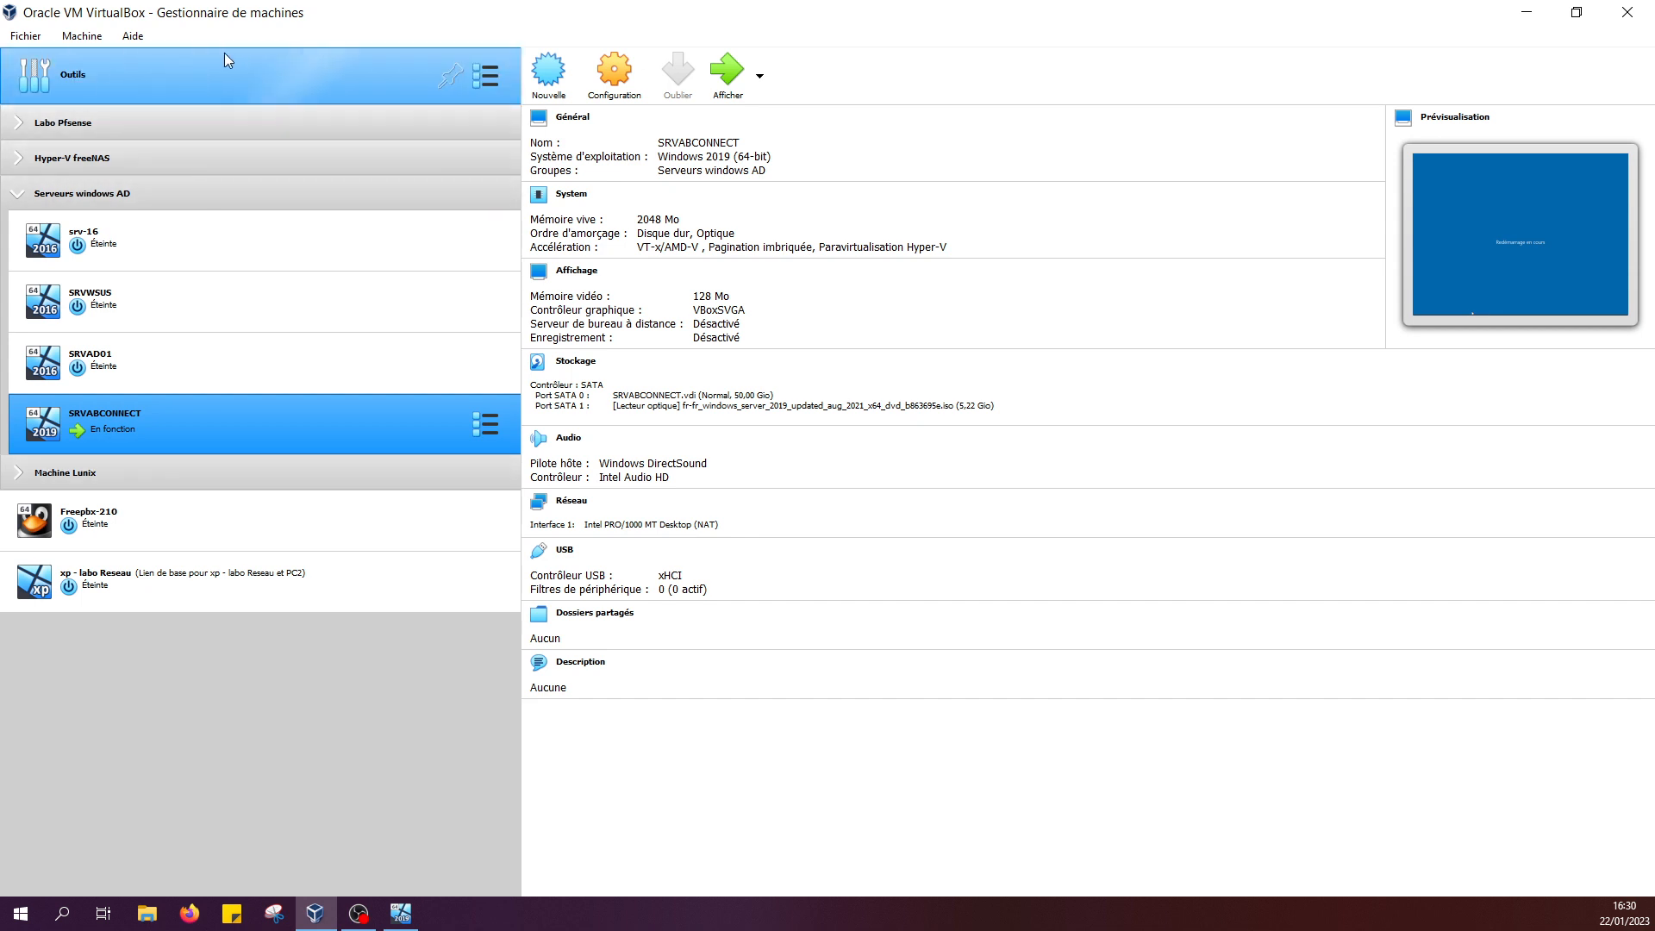
pyautogui.click(95, 122)
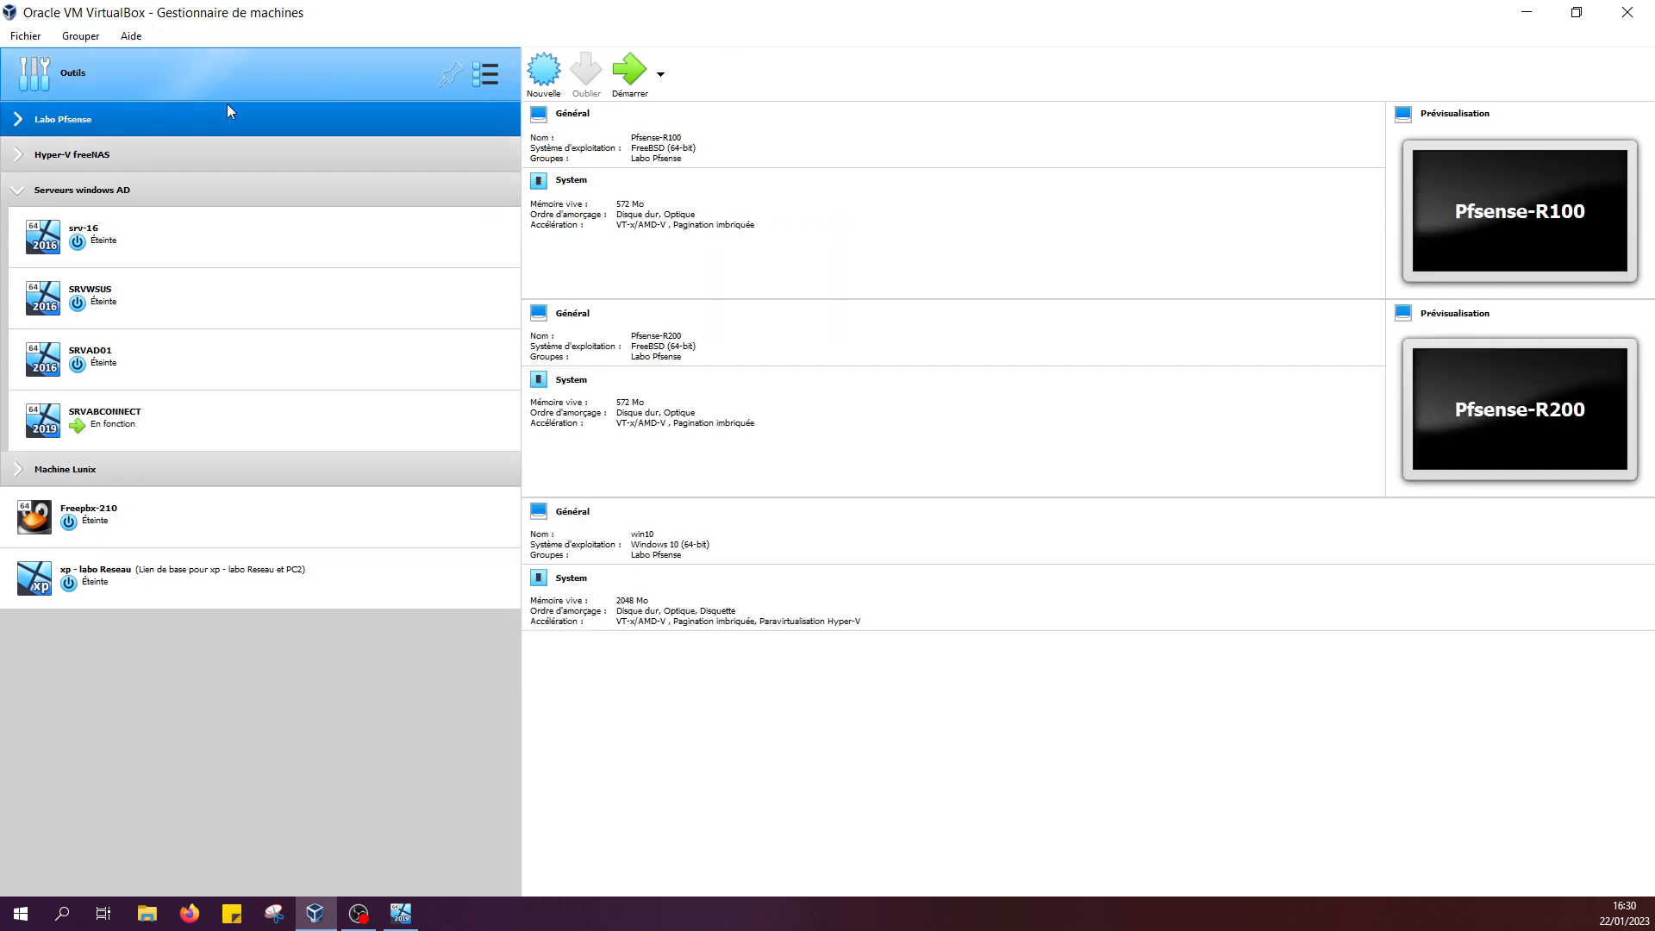
pyautogui.click(17, 119)
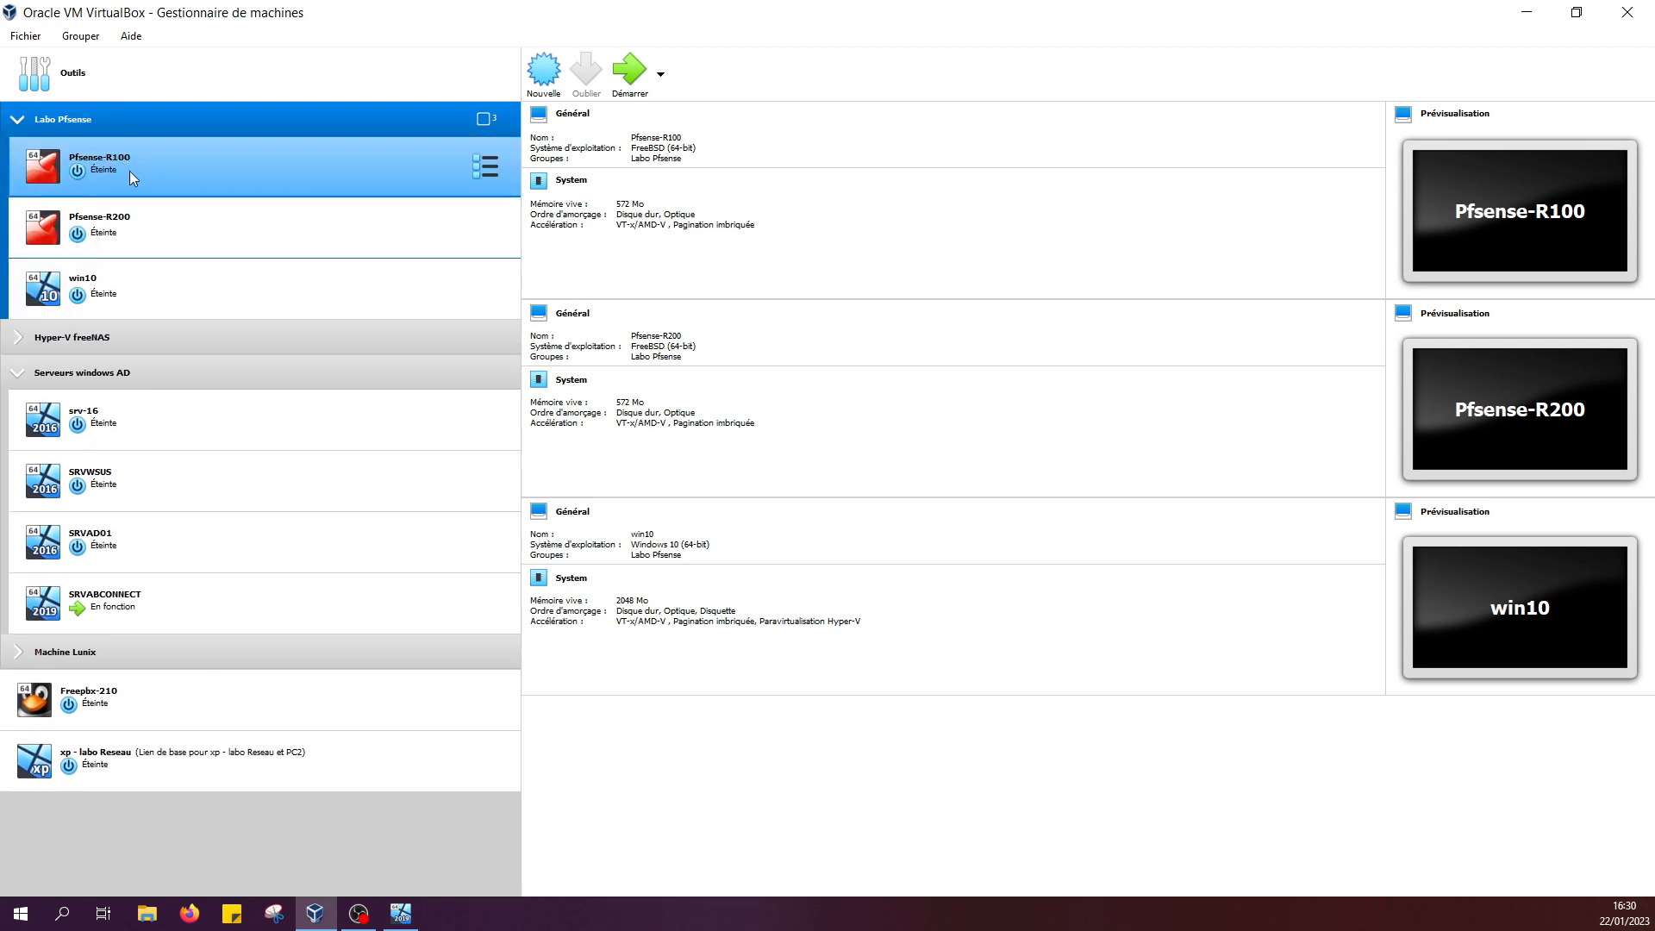
pyautogui.click(131, 169)
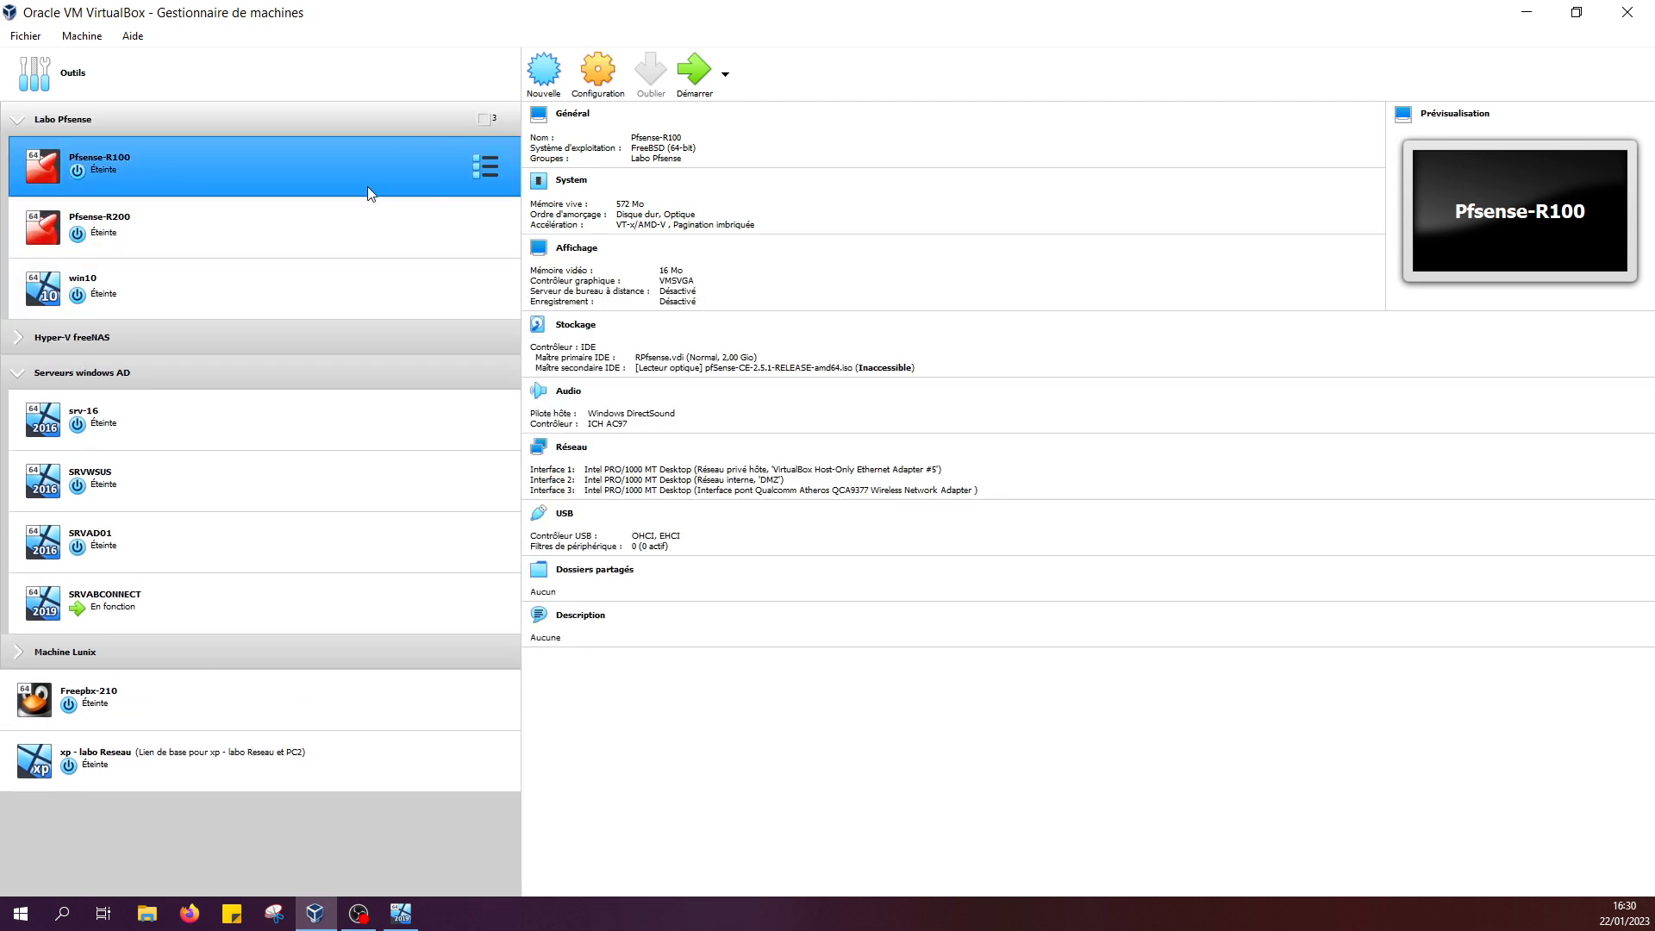
pyautogui.doubleClick(311, 197)
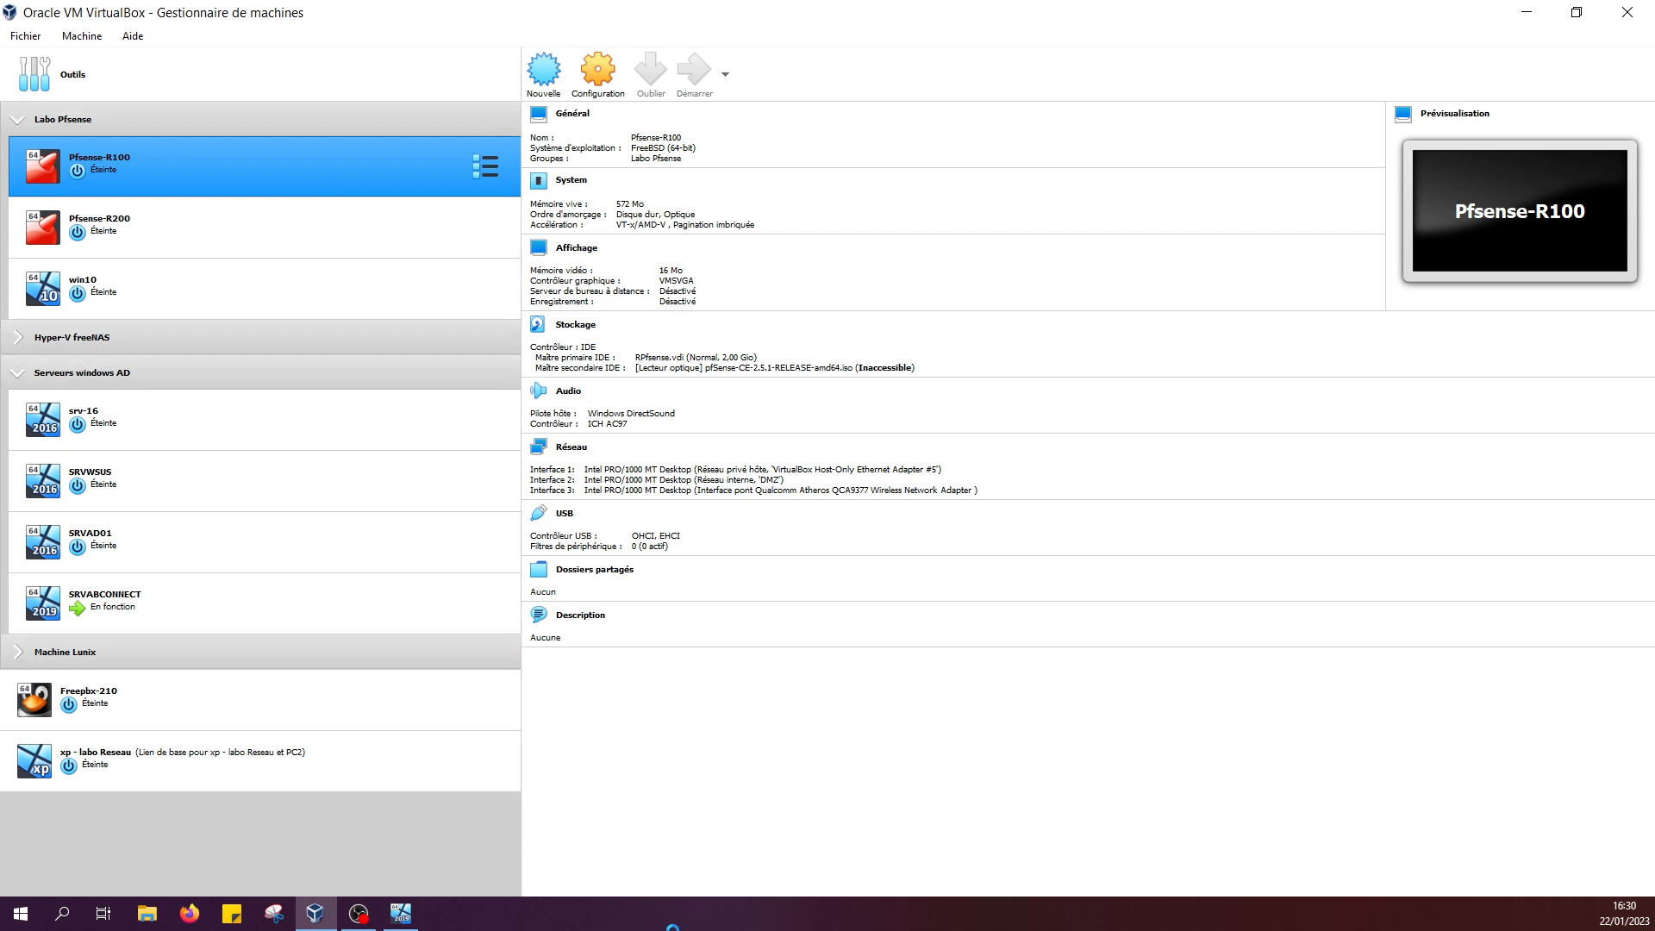
# - Return to the restarted SRVABCONNECT machine, unlock it and sign in as Administrateur with the account password
pyautogui.moveTo(390, 924)
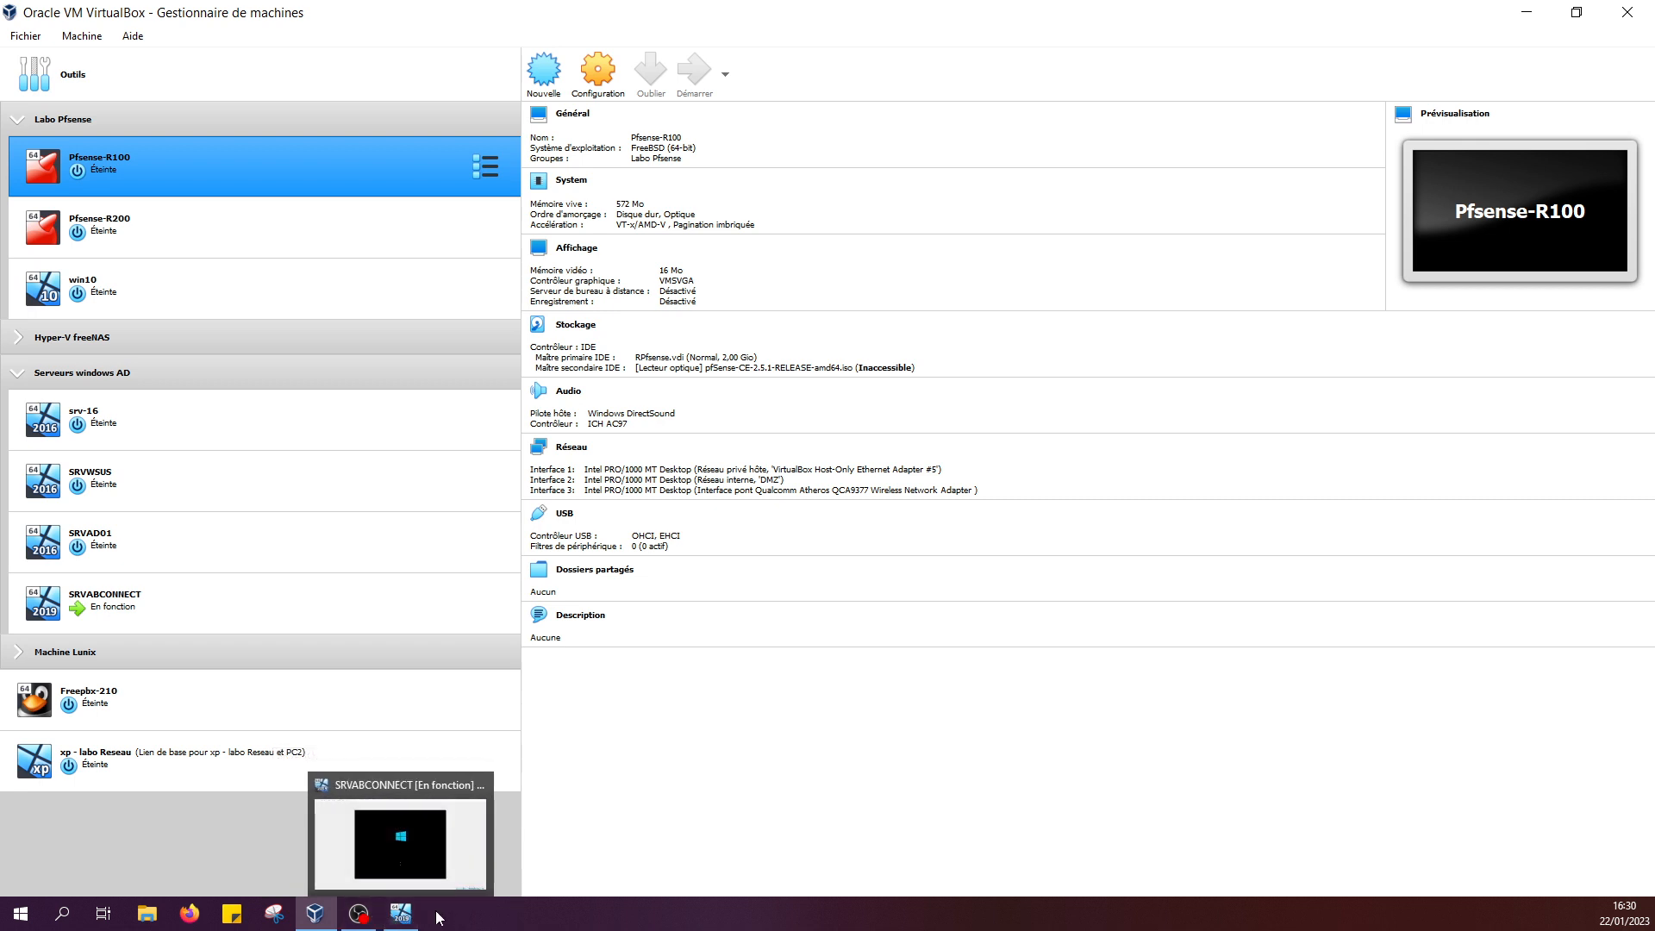
pyautogui.click(432, 869)
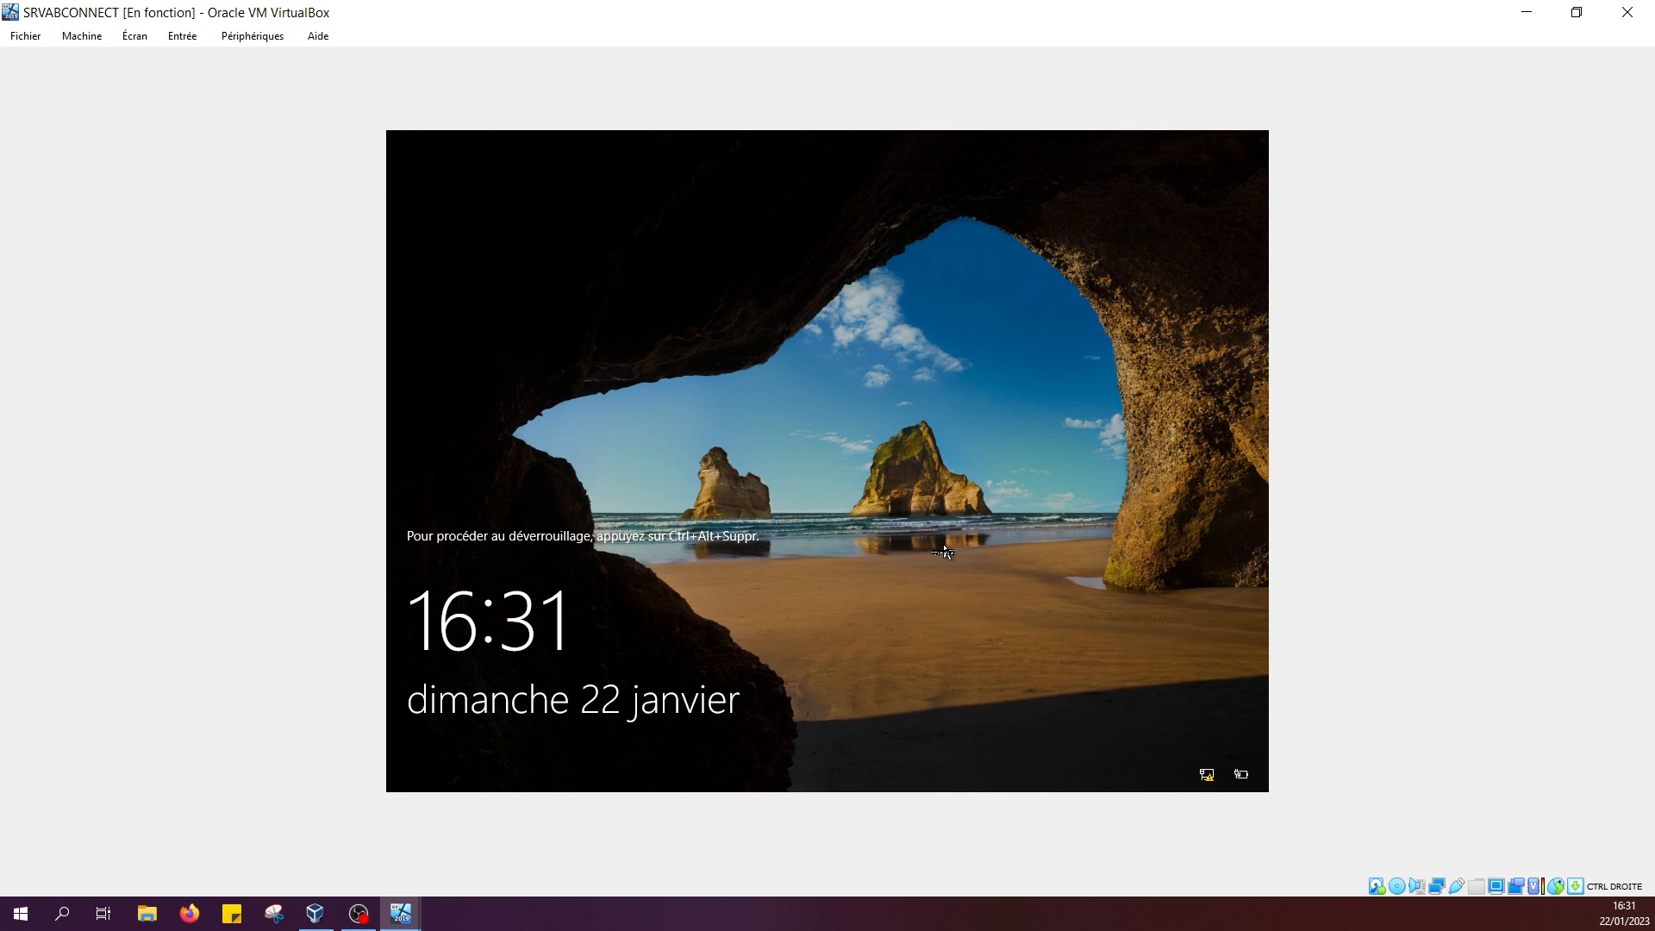
pyautogui.hotkey('ctrl', 'Delete')
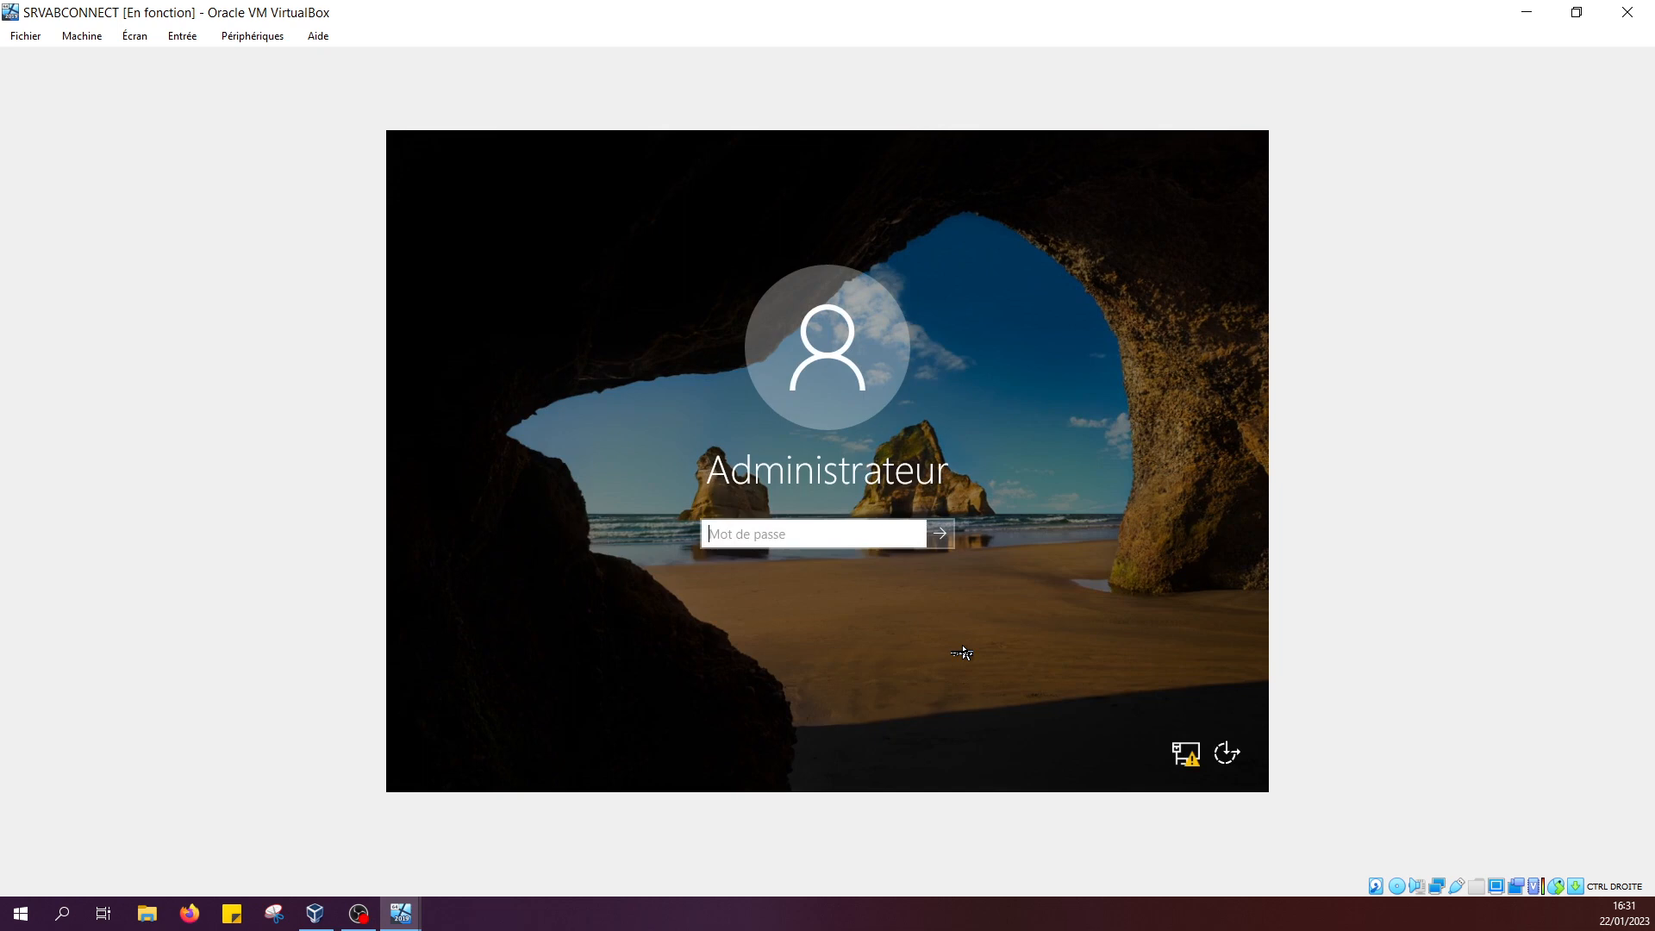
pyautogui.press('capslock')
pyautogui.write('•')
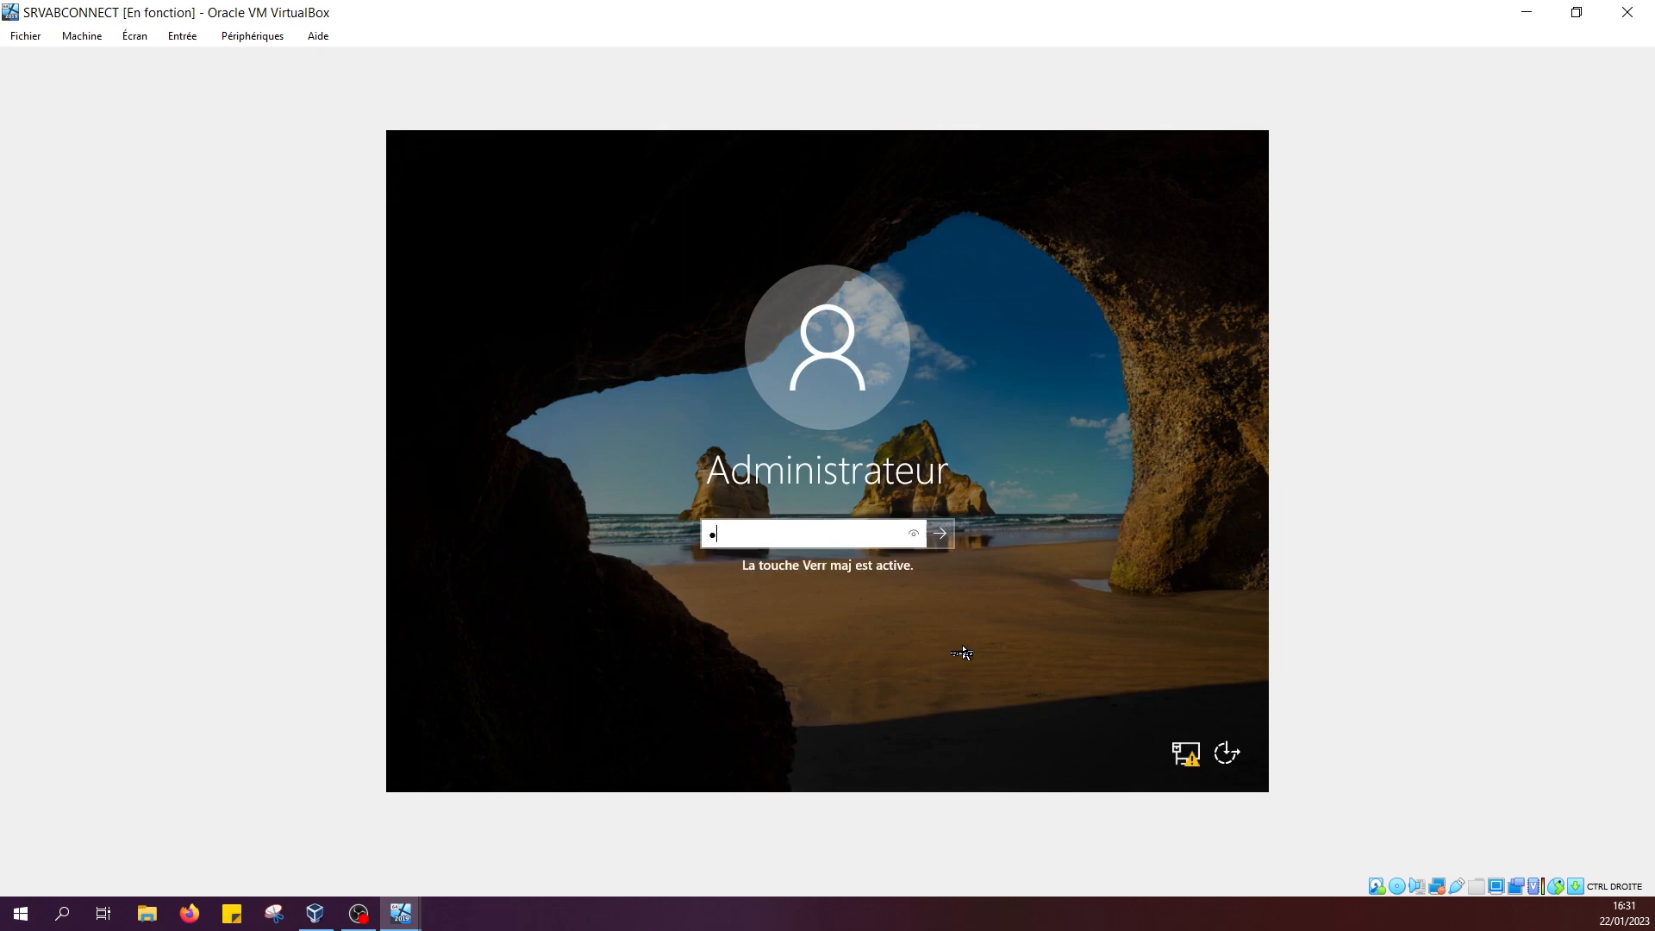
pyautogui.press('capslock')
pyautogui.write('••••••')
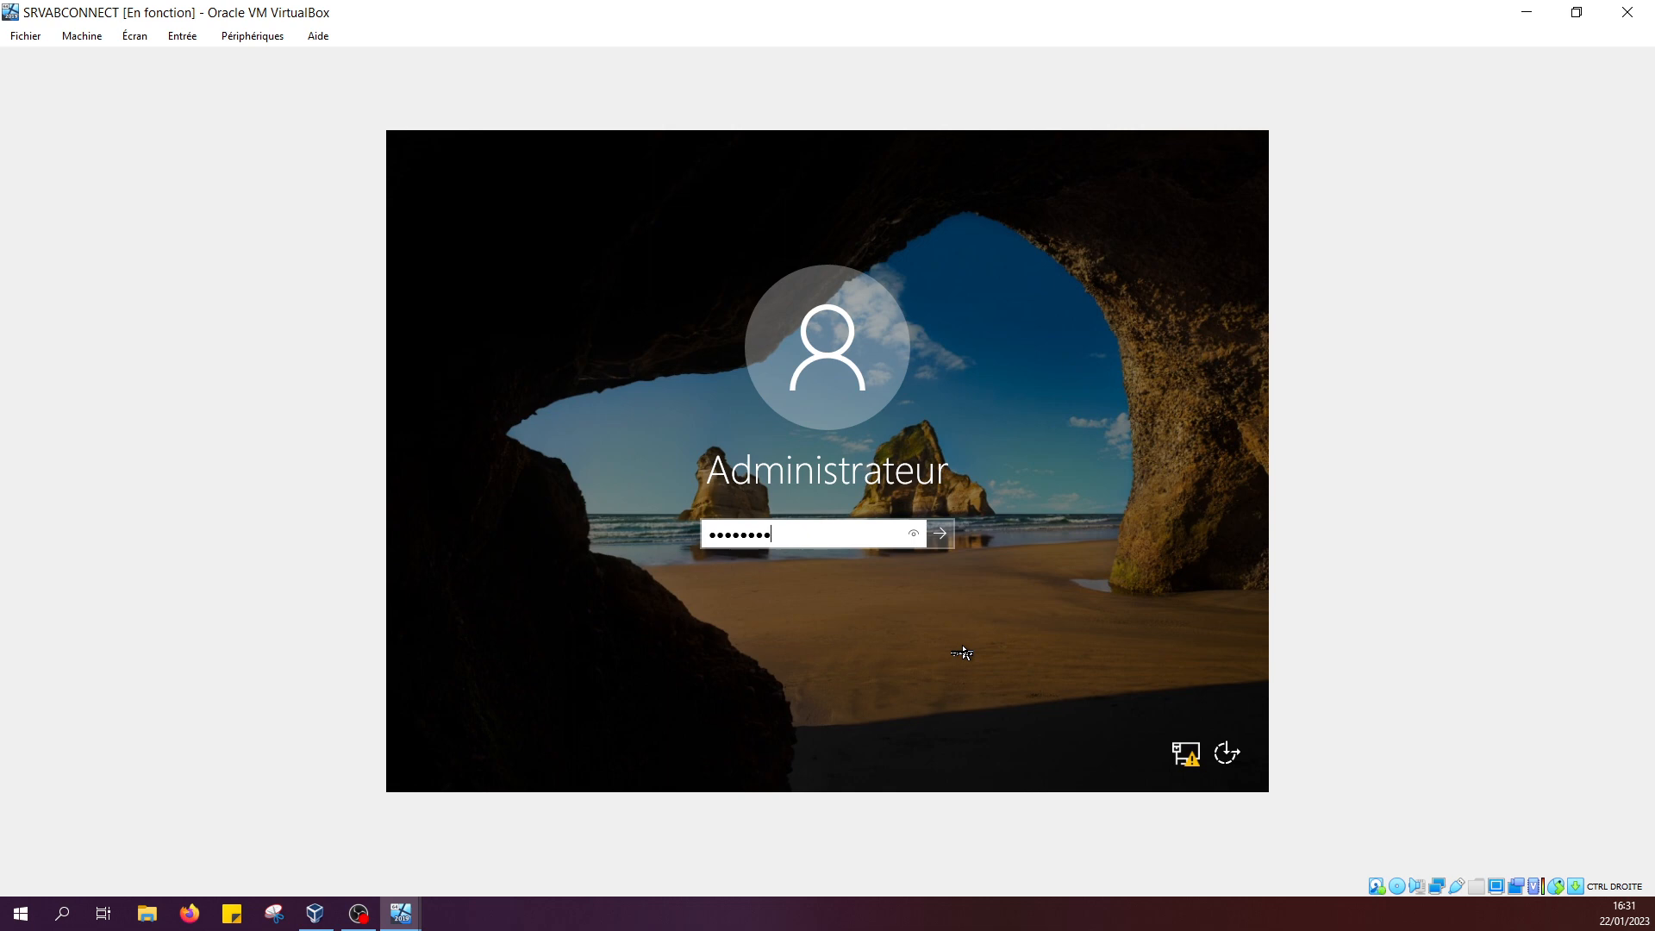
pyautogui.press('Return')
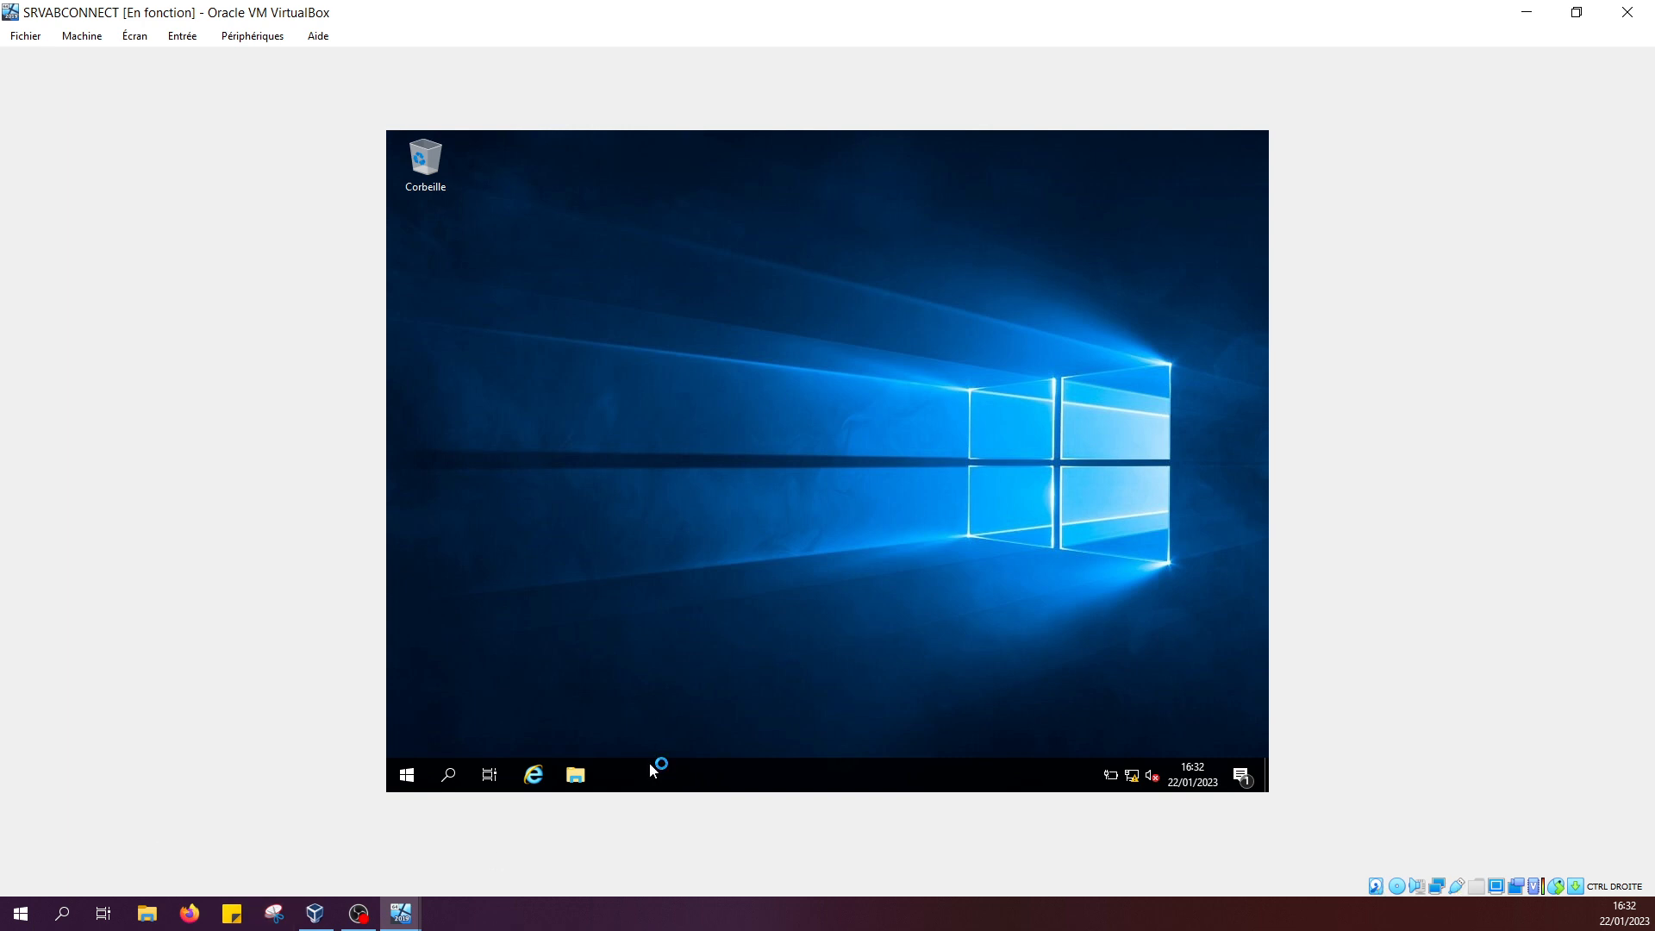
# - Bring the Pfsense-R100 console in front of the server window to examine its interface addresses
pyautogui.moveTo(0, 269); pyautogui.dragTo(1241, 54)
pyautogui.moveTo(1272, 13); pyautogui.dragTo(1215, 112)
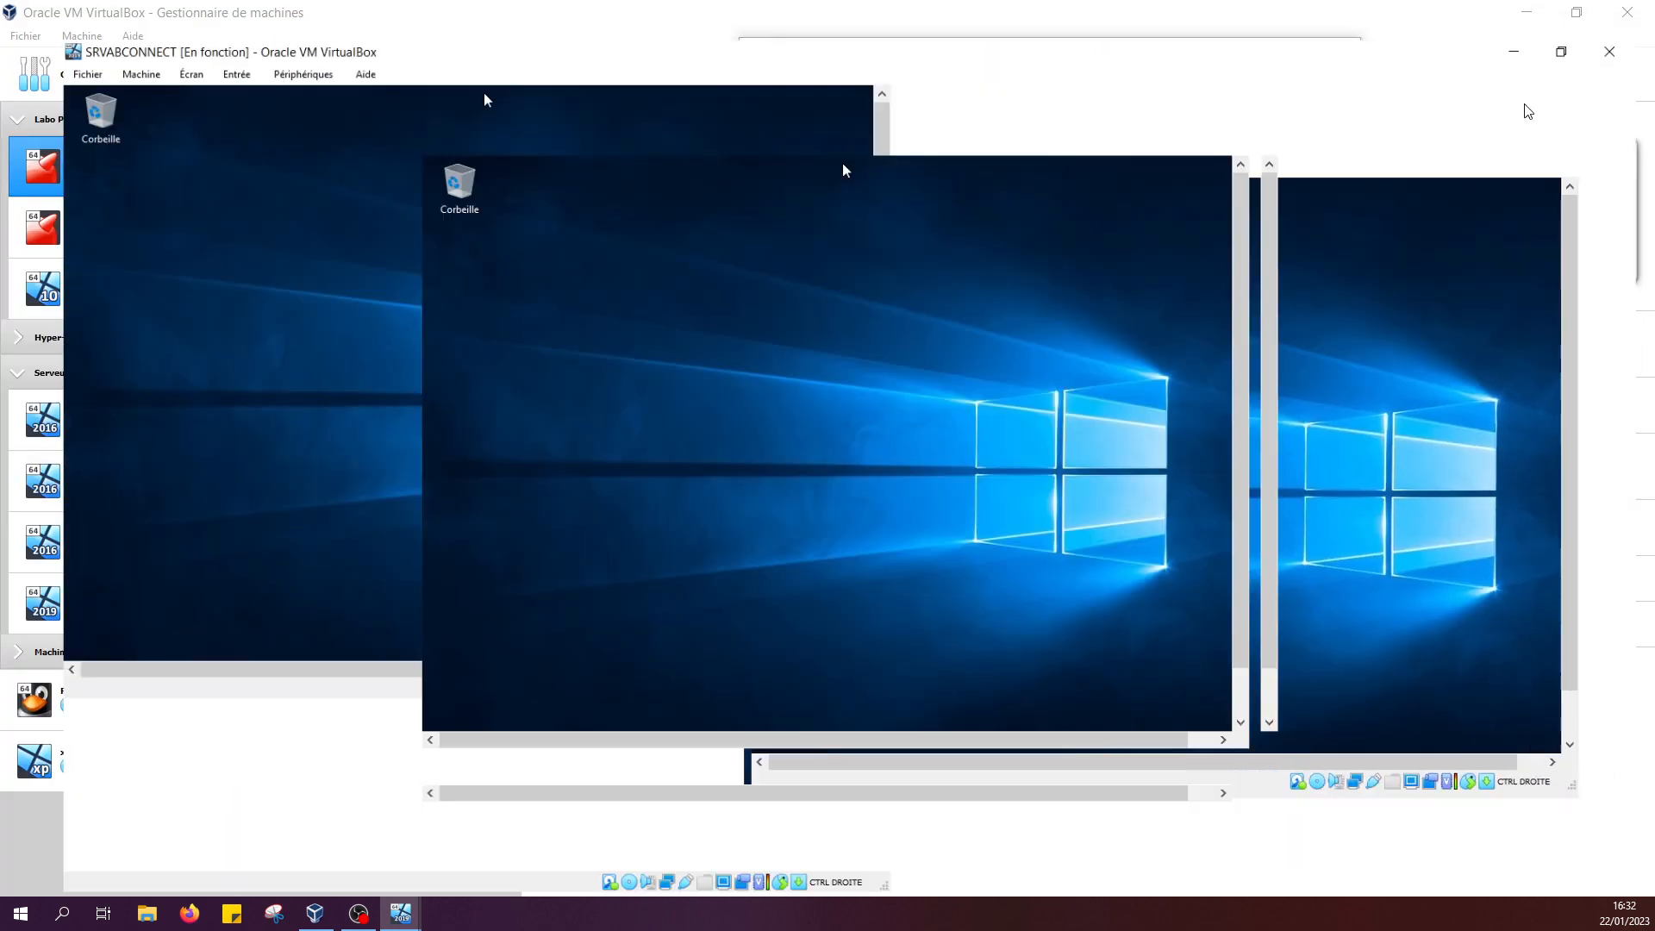
pyautogui.click(1518, 106)
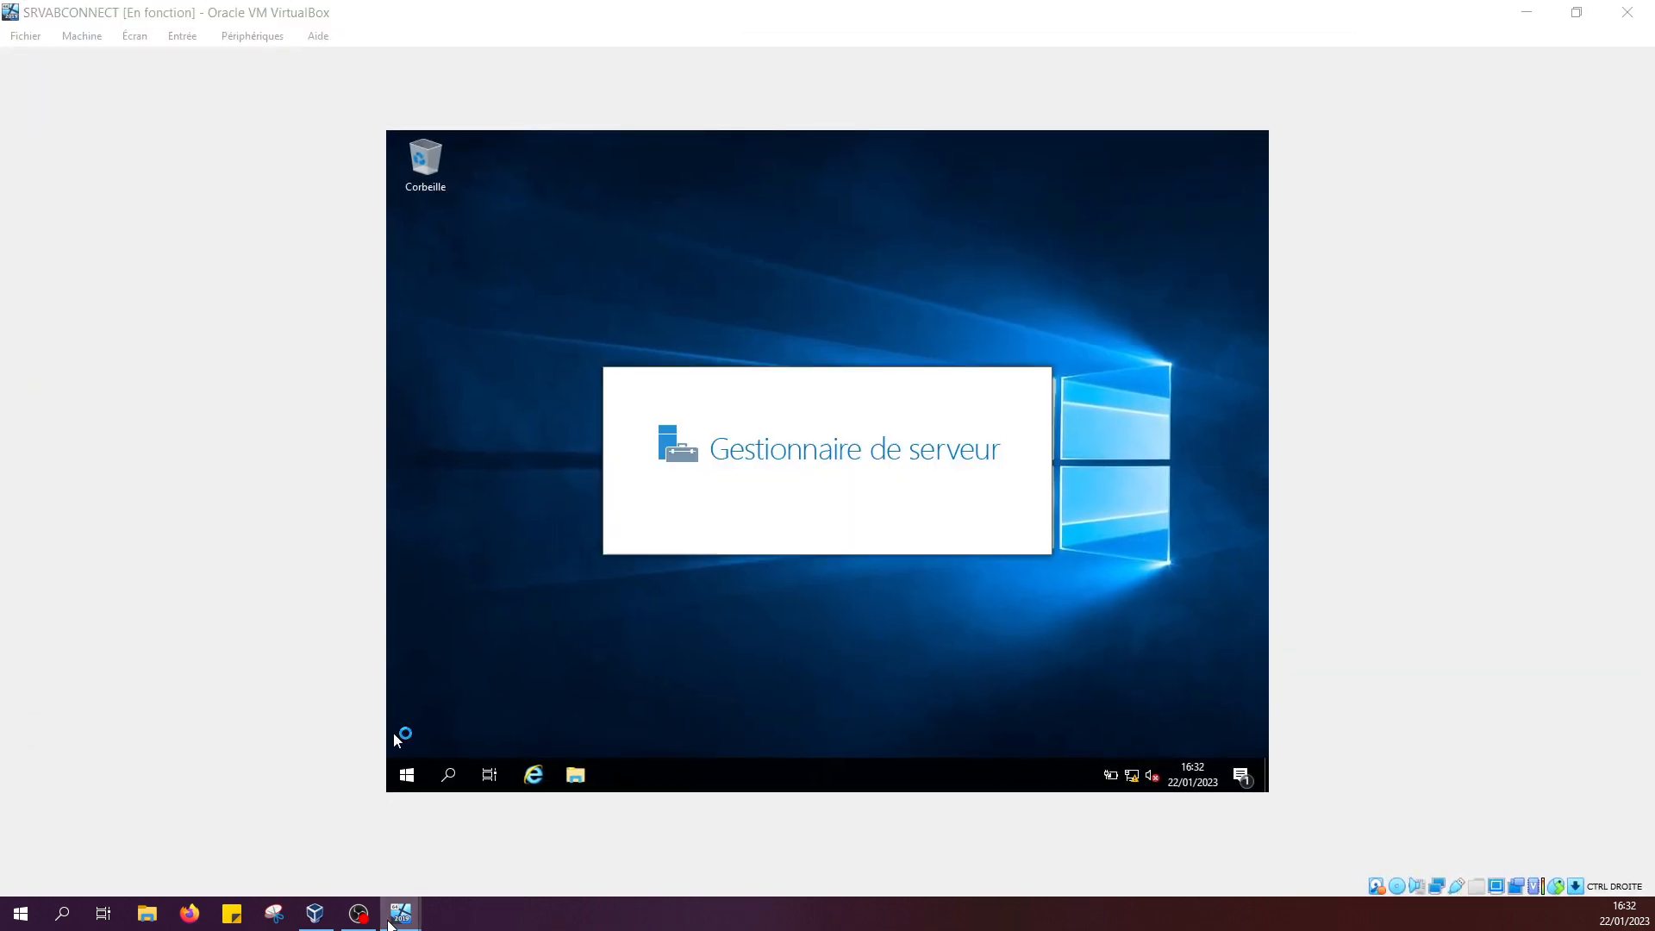
pyautogui.moveTo(403, 912)
pyautogui.click(468, 835)
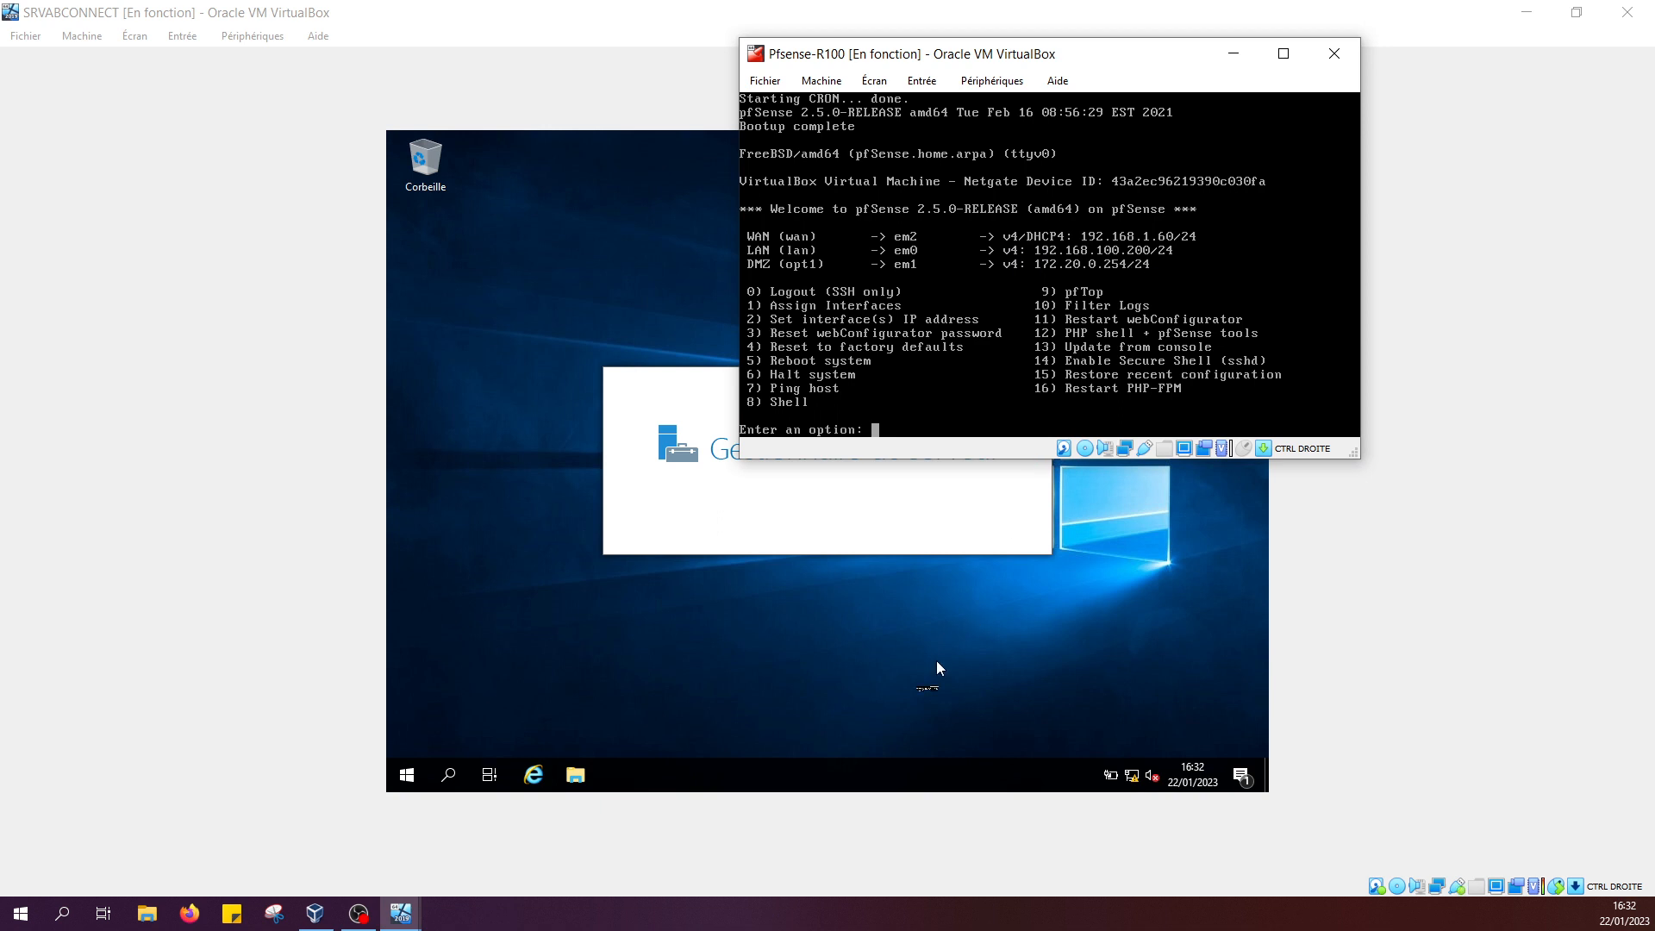
# - Return to the server and open its network connections by searching for and running ncpa.cpl
pyautogui.click(1132, 774)
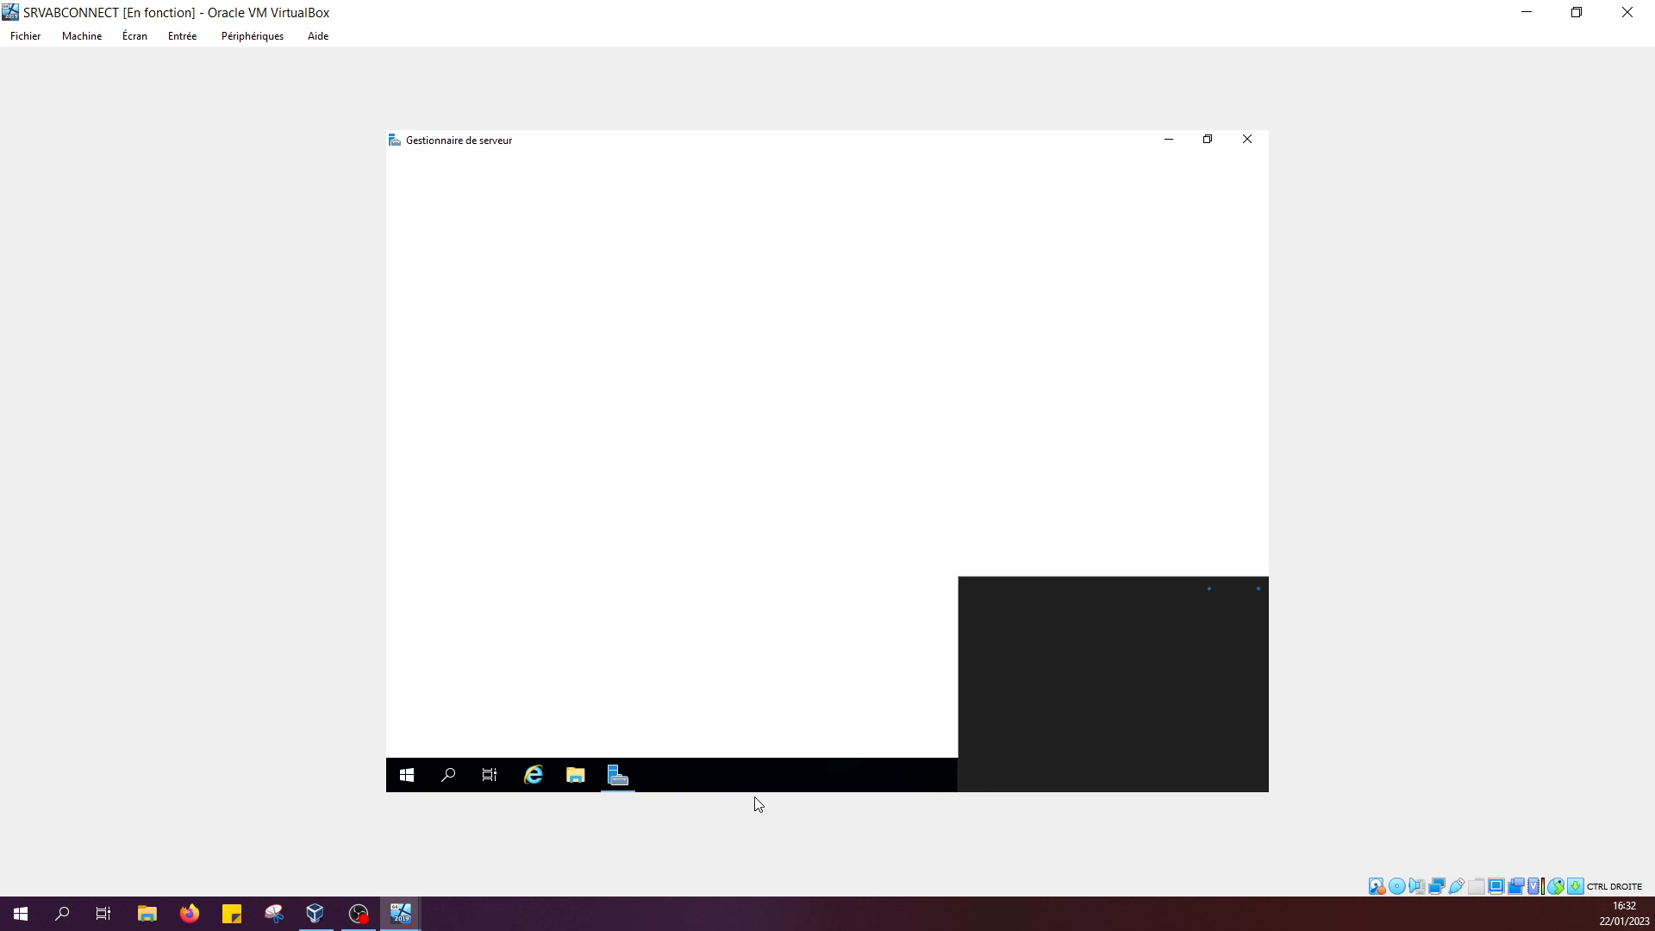
pyautogui.click(446, 774)
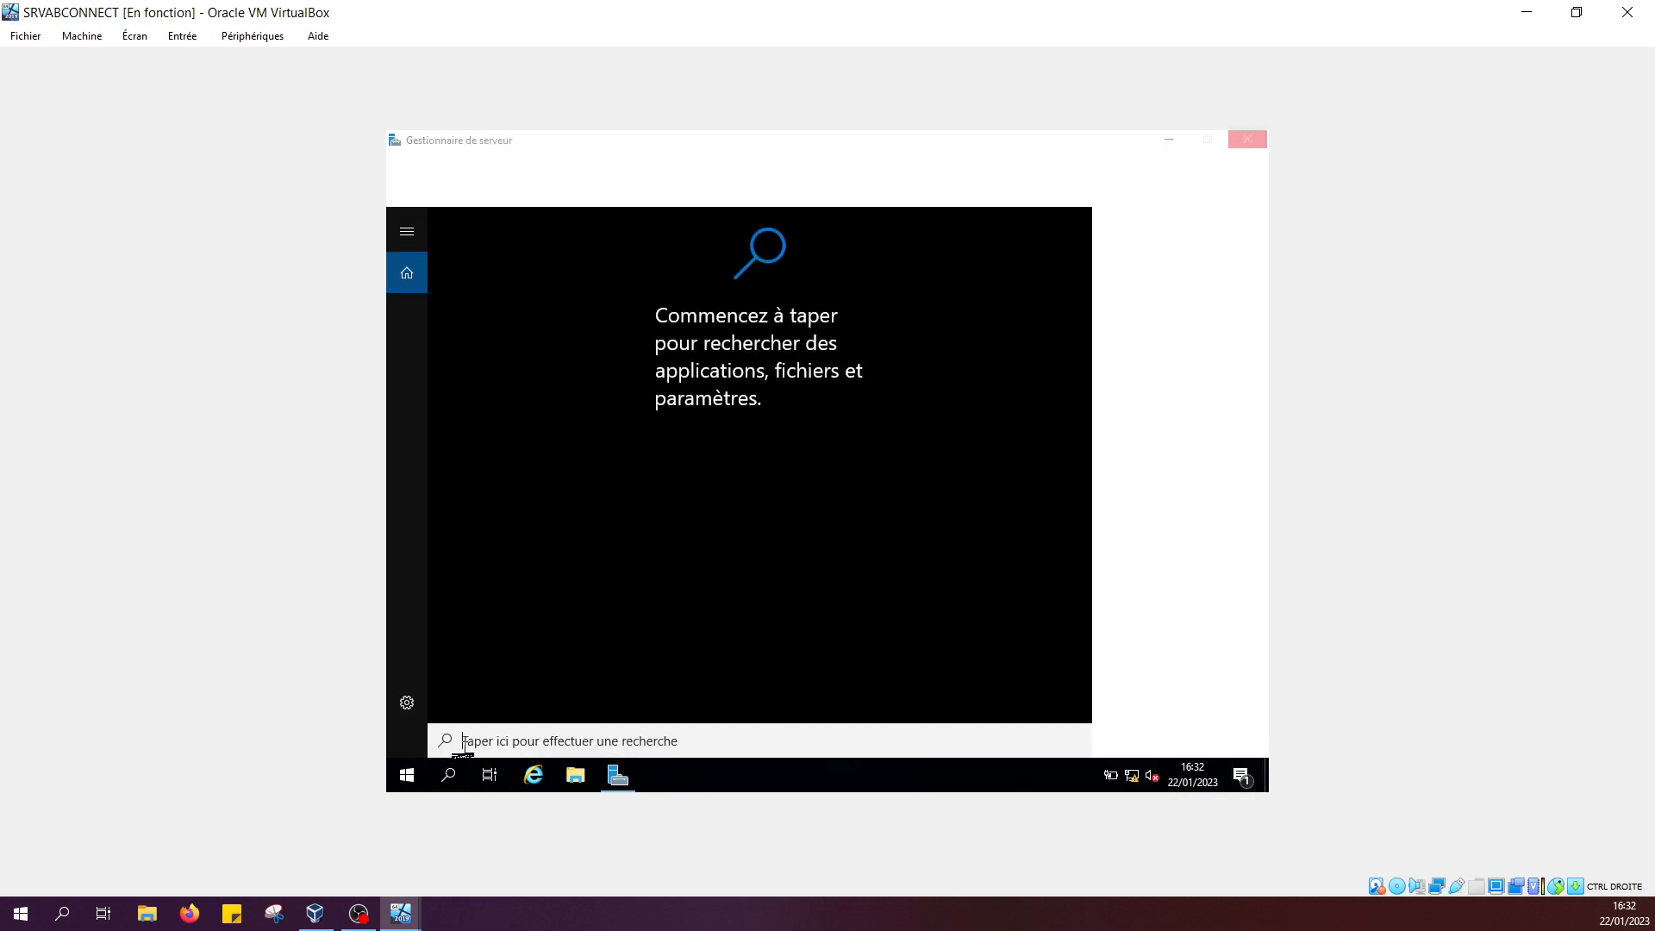
pyautogui.write('c')
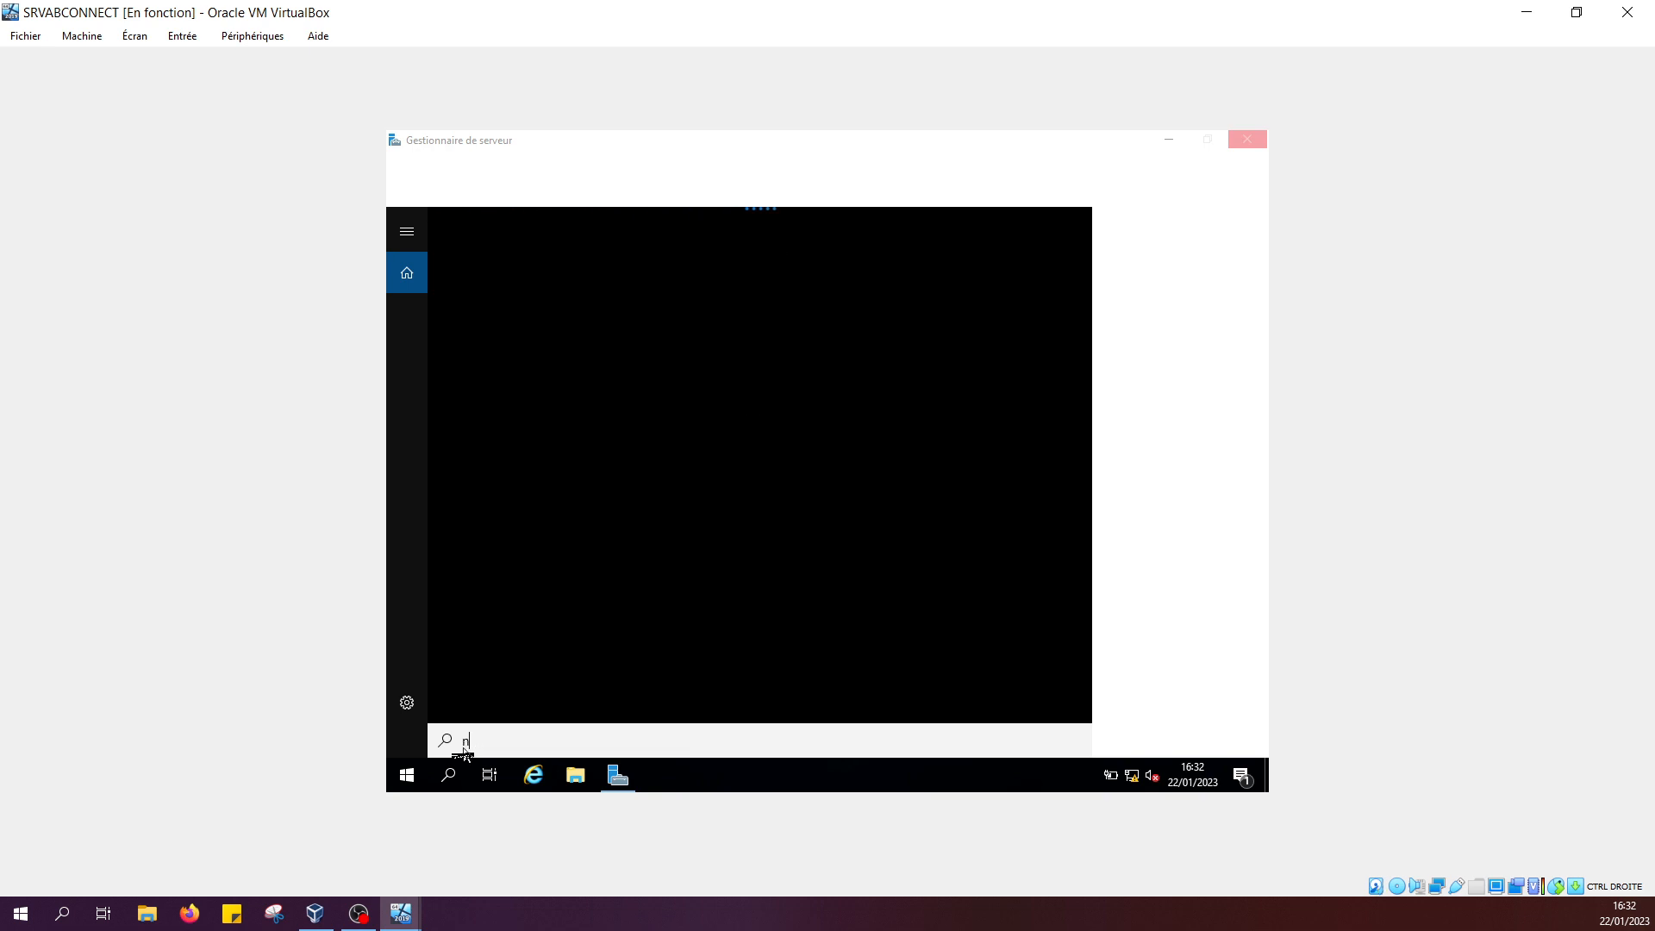
pyautogui.write('cpa.')
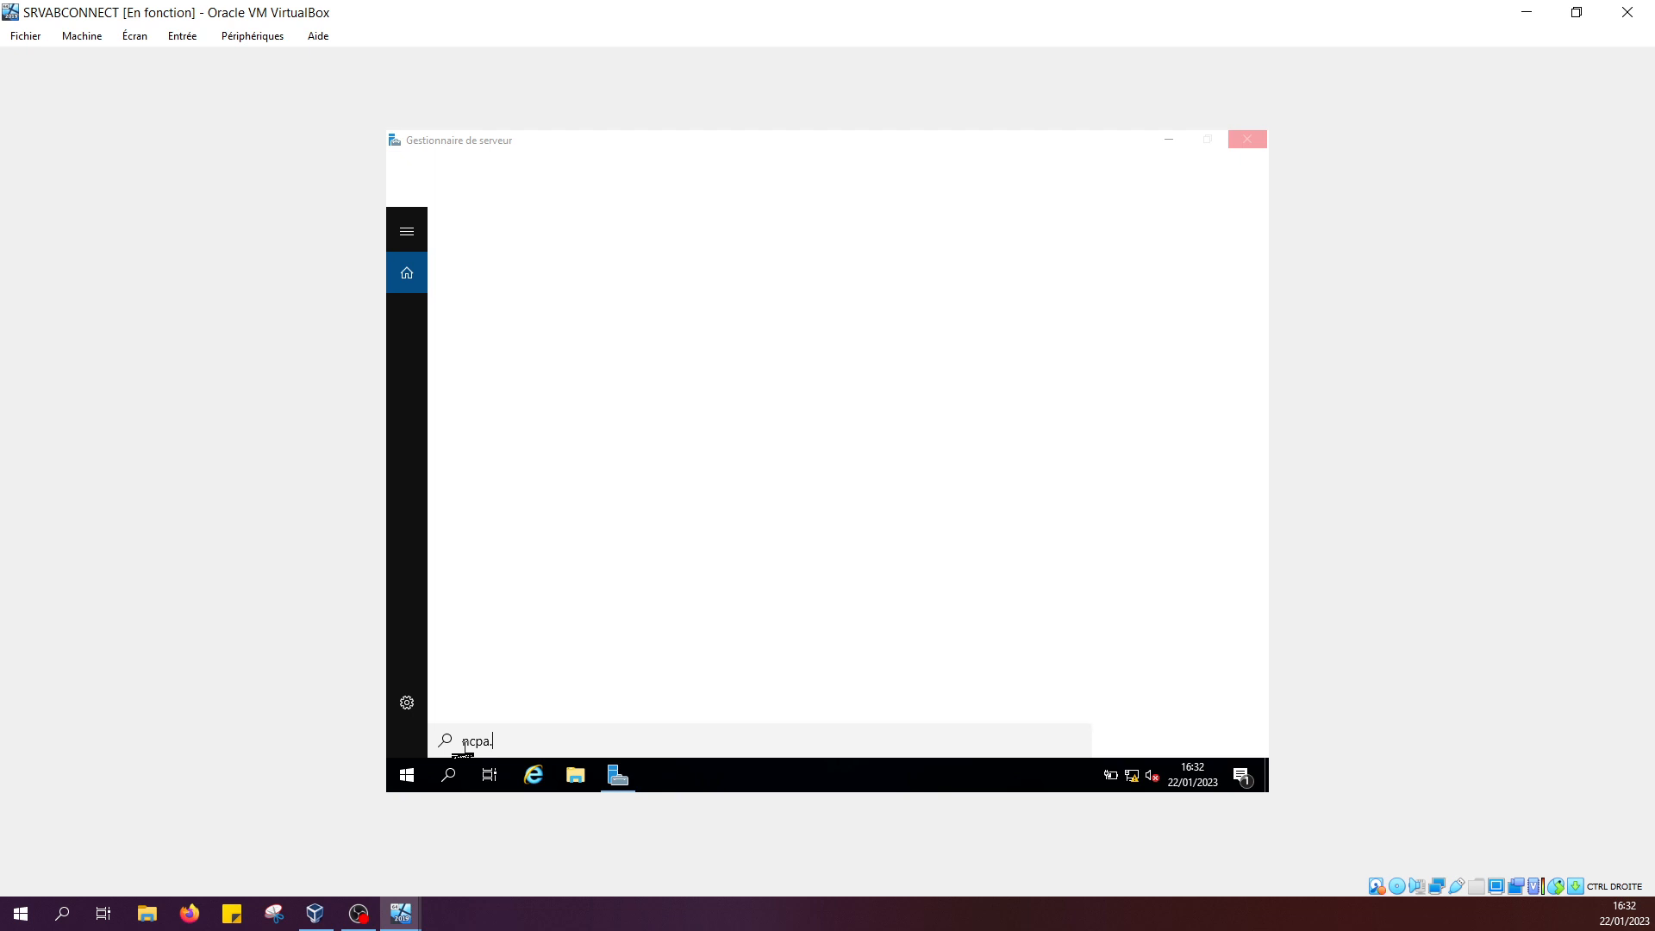
pyautogui.write('cpl')
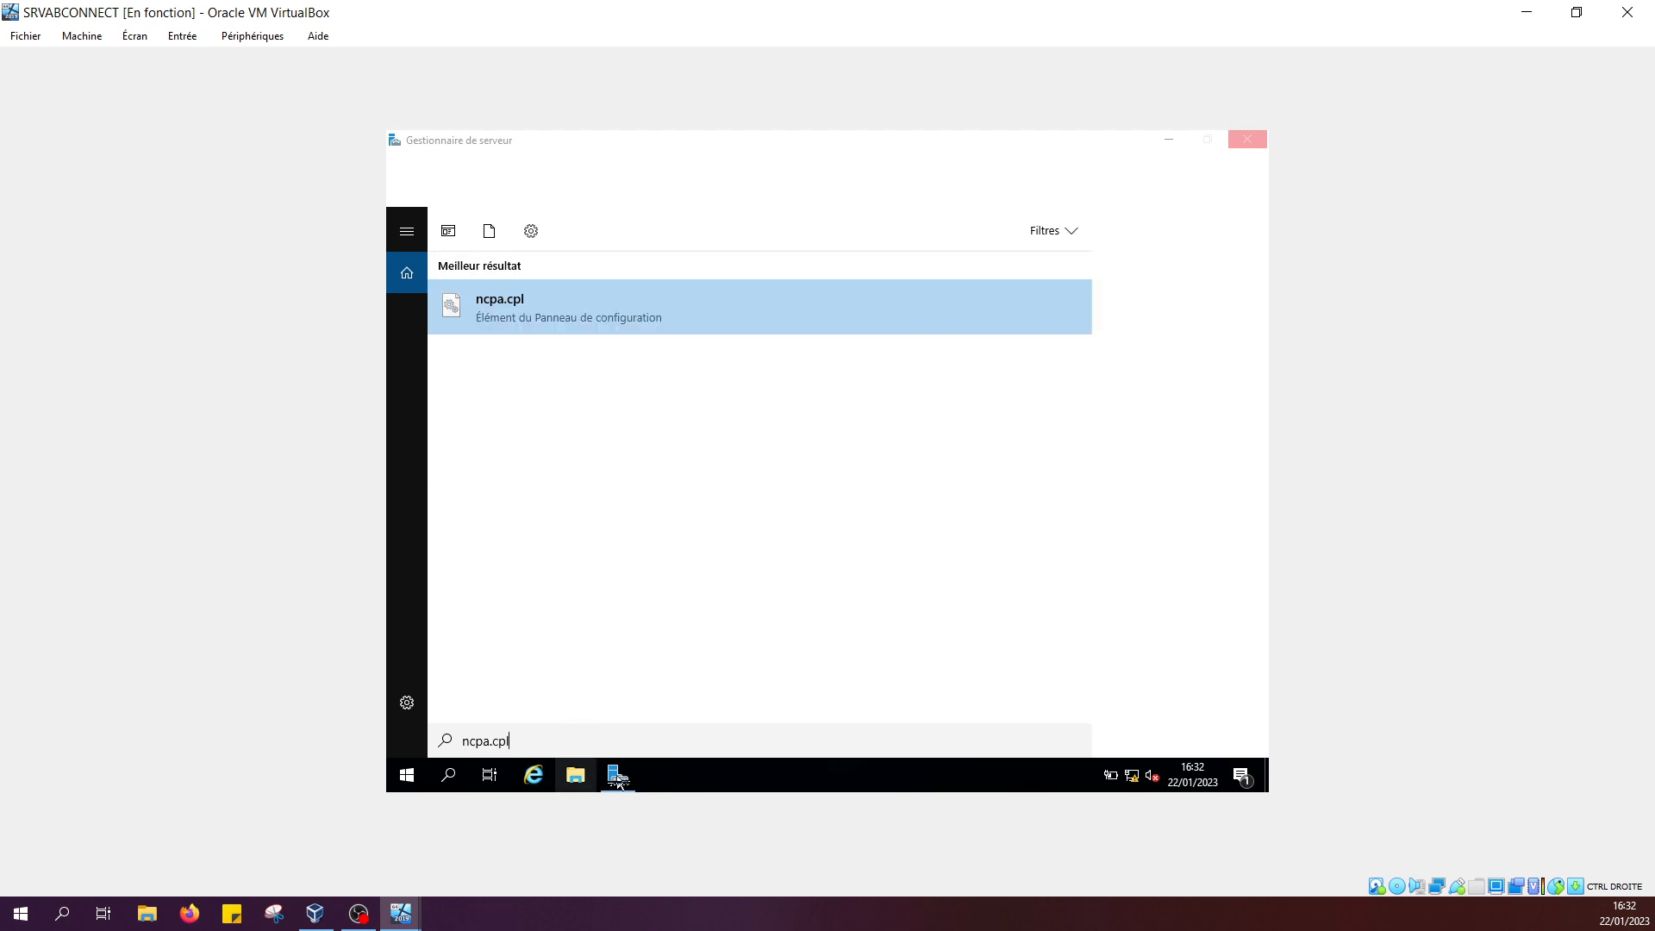
pyautogui.press('Return')
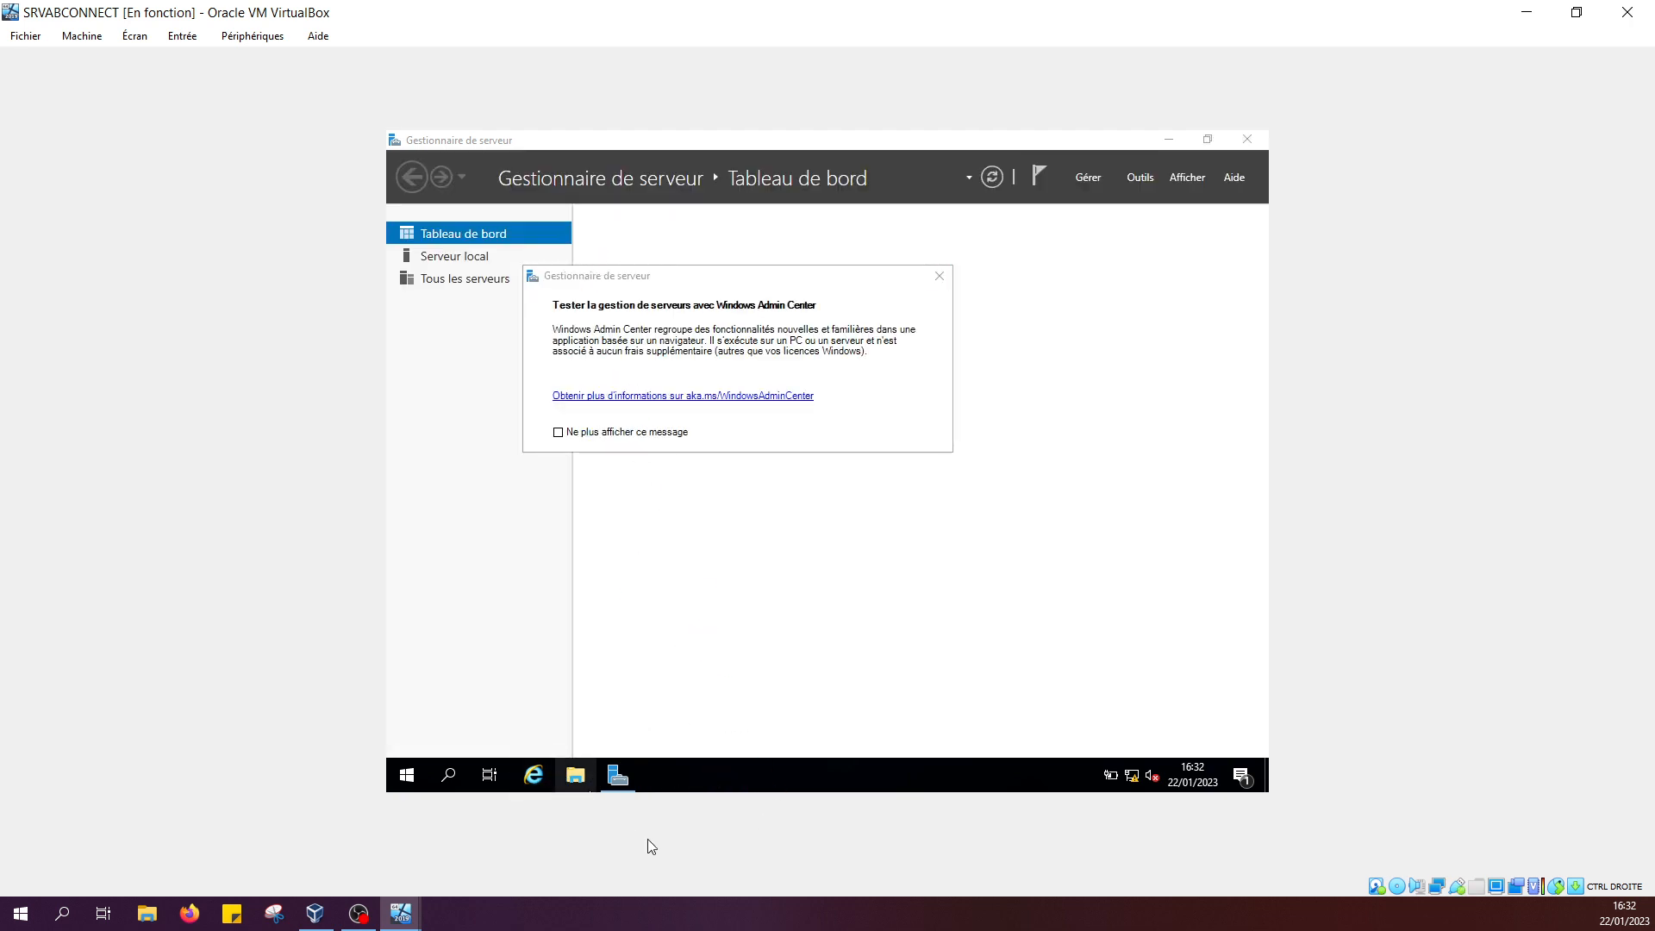
# - Check the LAN interface address on the Pfsense-R100 console and return to the server's Ethernet connection
pyautogui.click(397, 920)
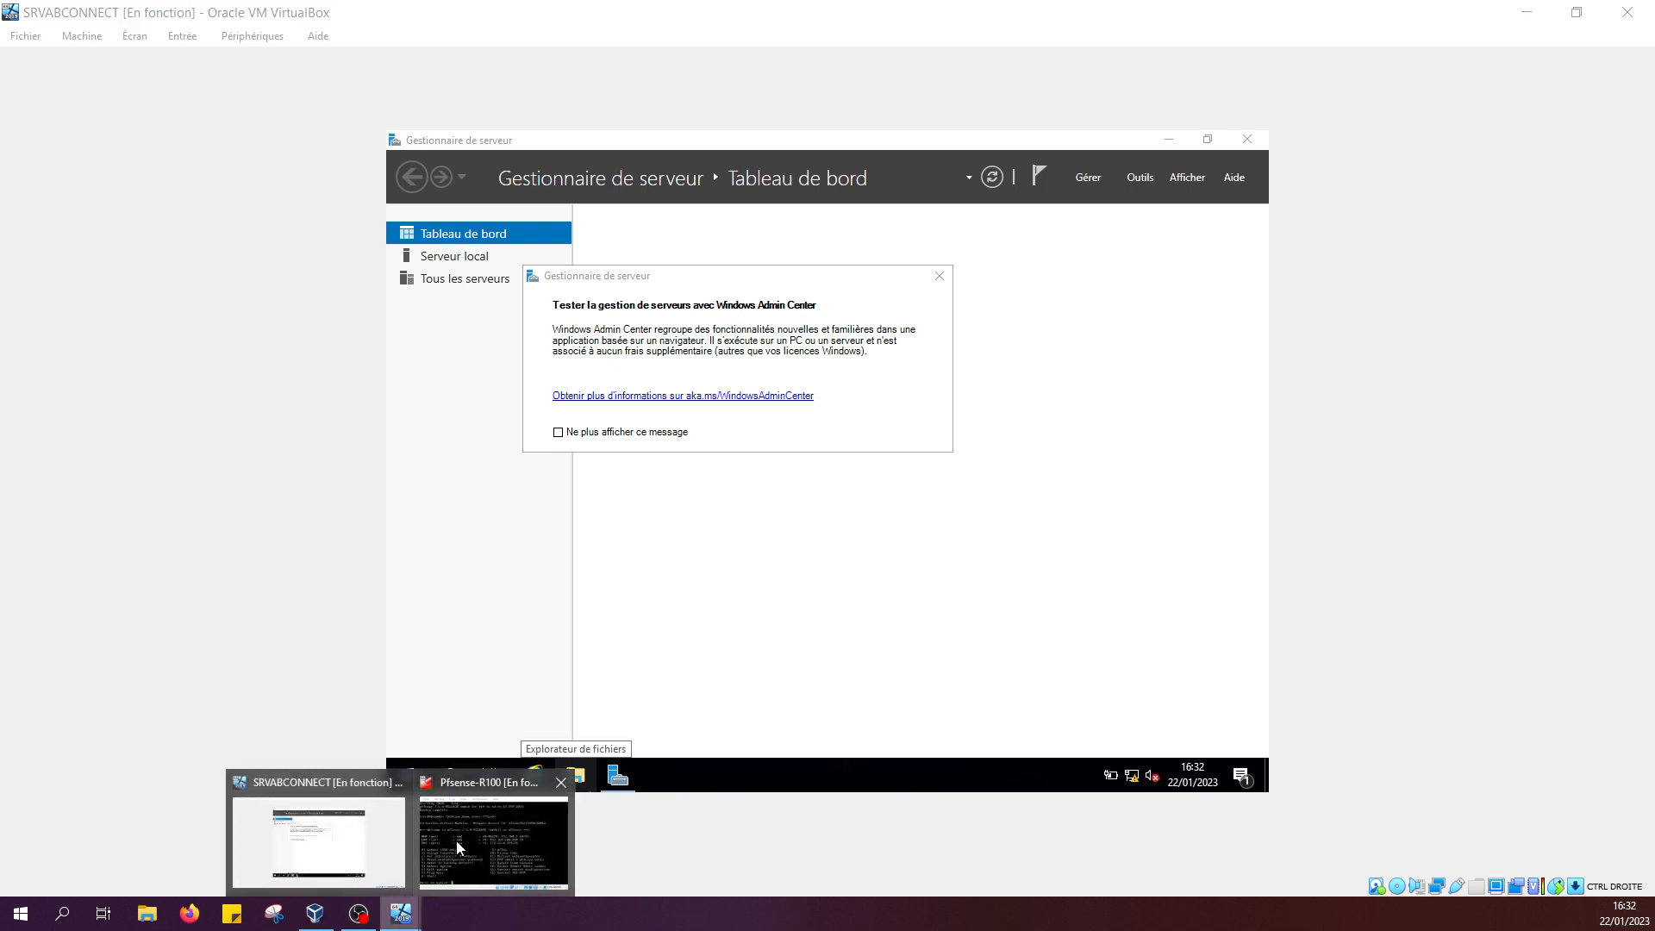
pyautogui.click(496, 828)
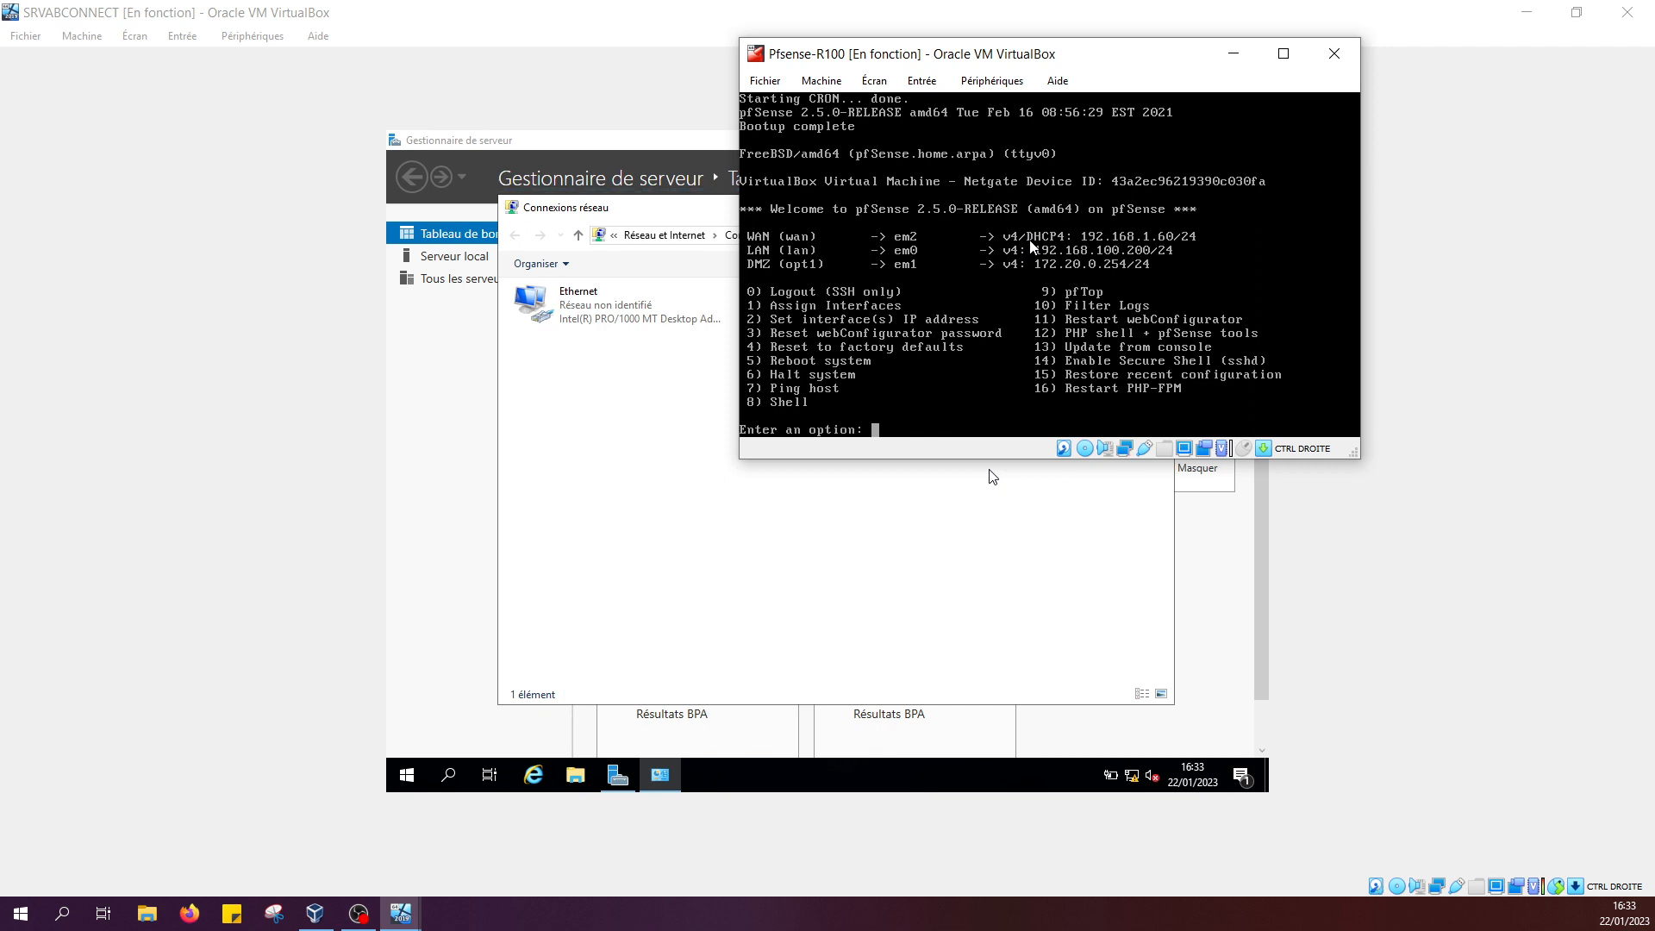
pyautogui.click(664, 316)
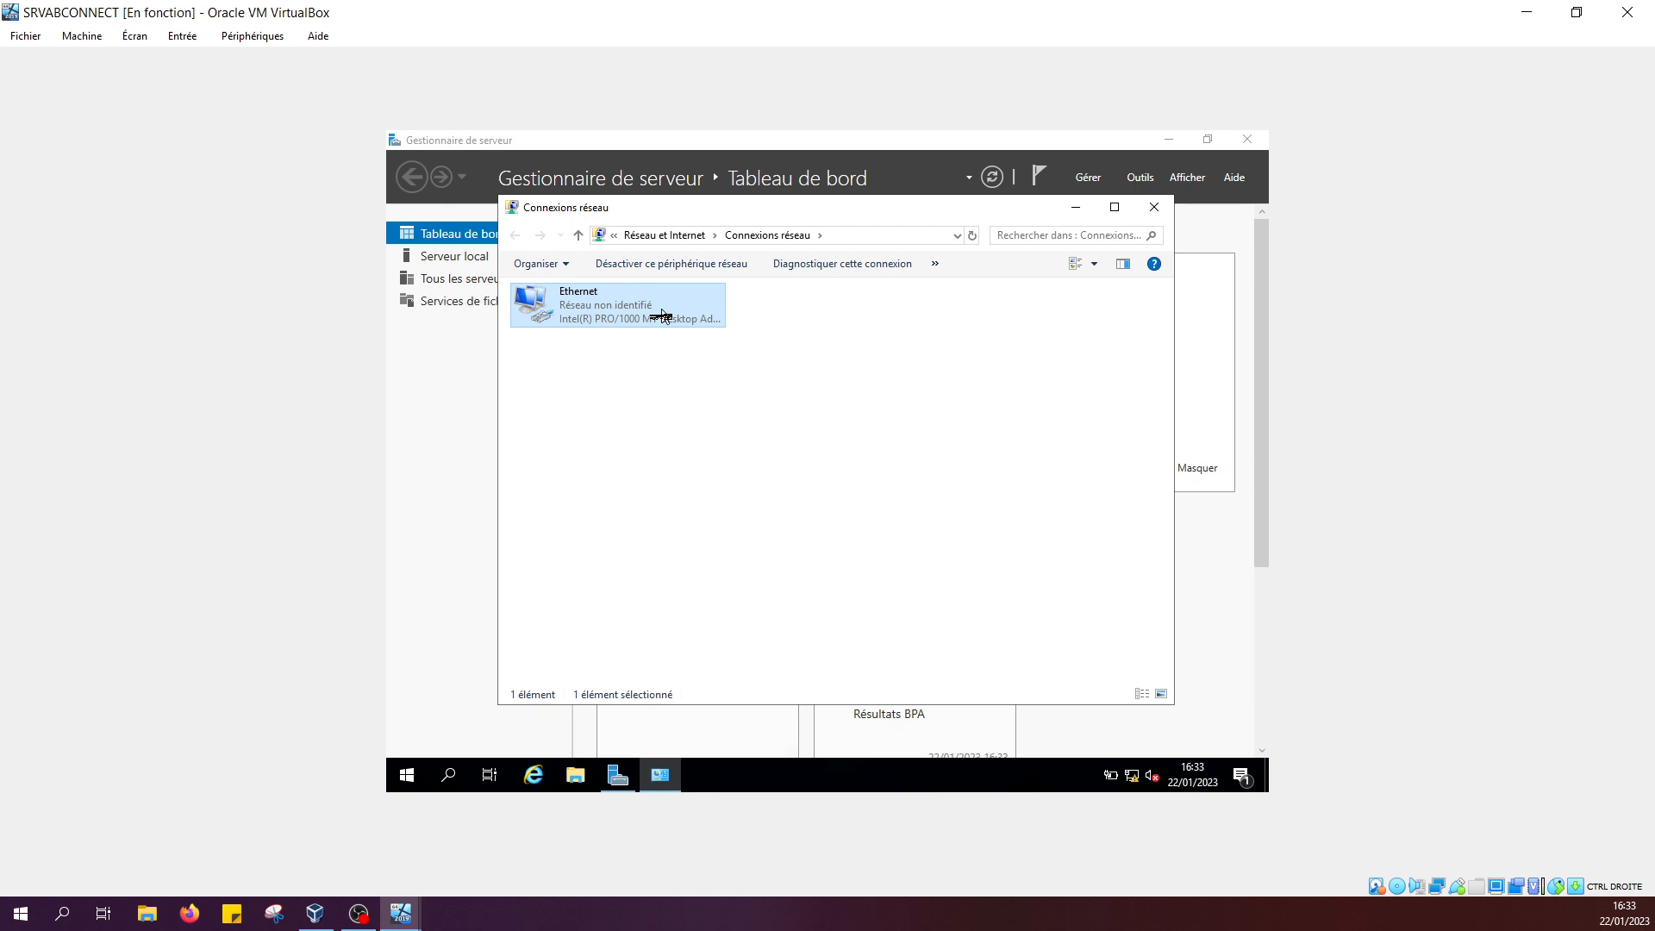
# - Dismiss the Windows Admin Center message and open the Internet Protocol version 4 (TCP/IPv4) properties of the Ethernet connection
pyautogui.doubleClick(595, 319)
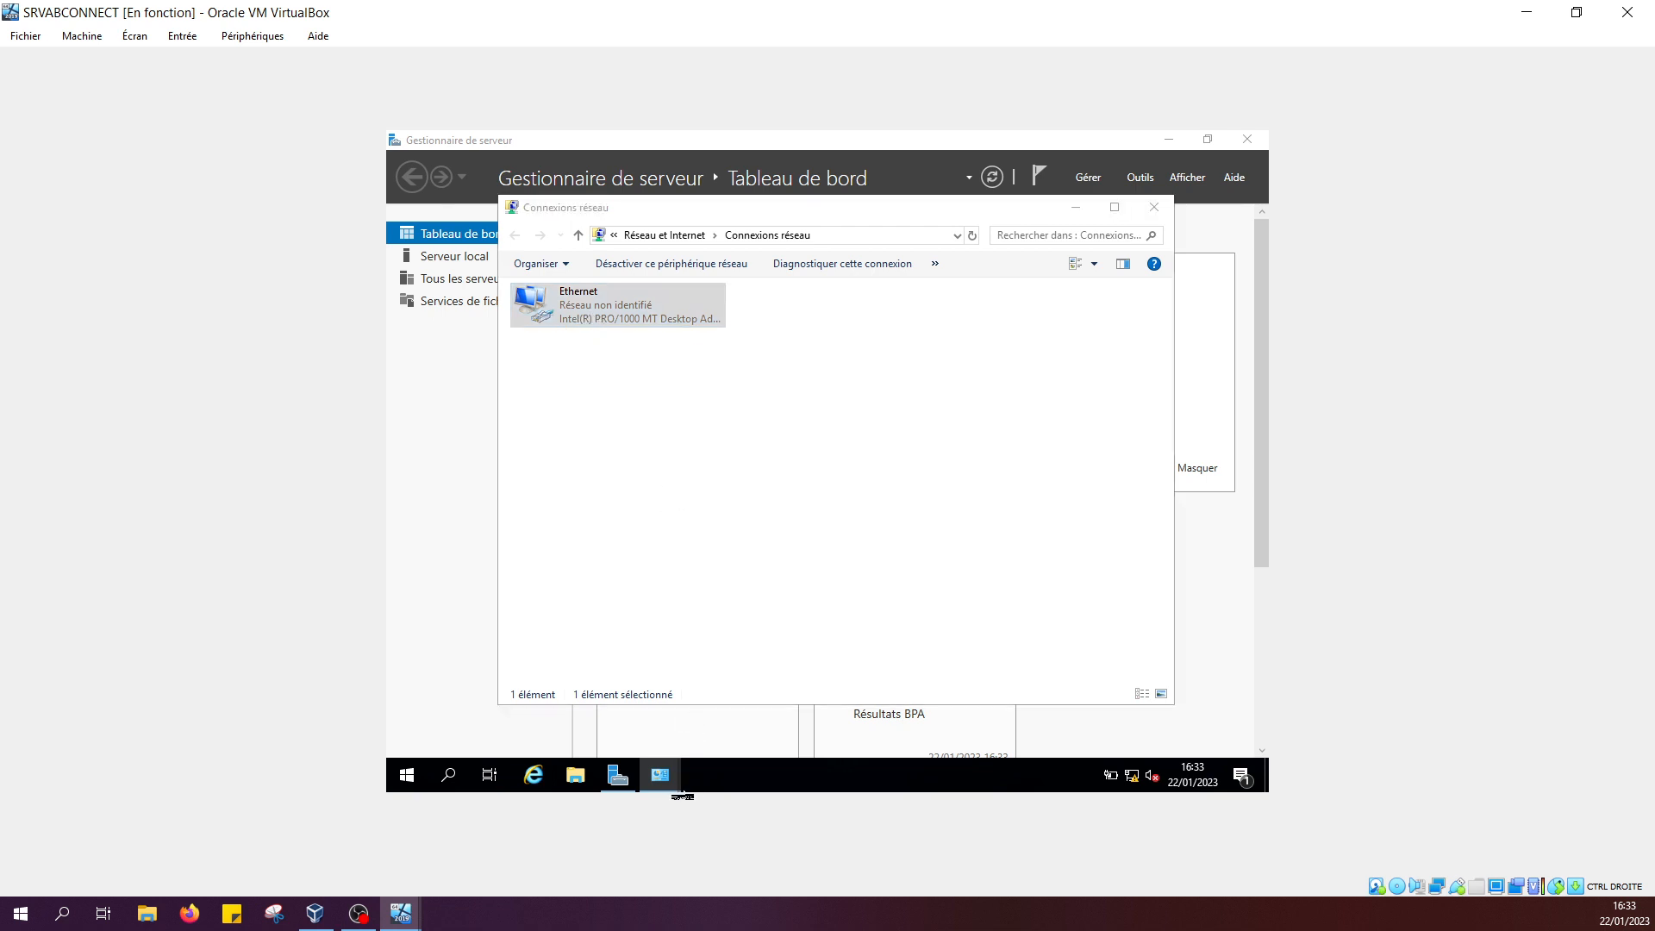
pyautogui.click(617, 775)
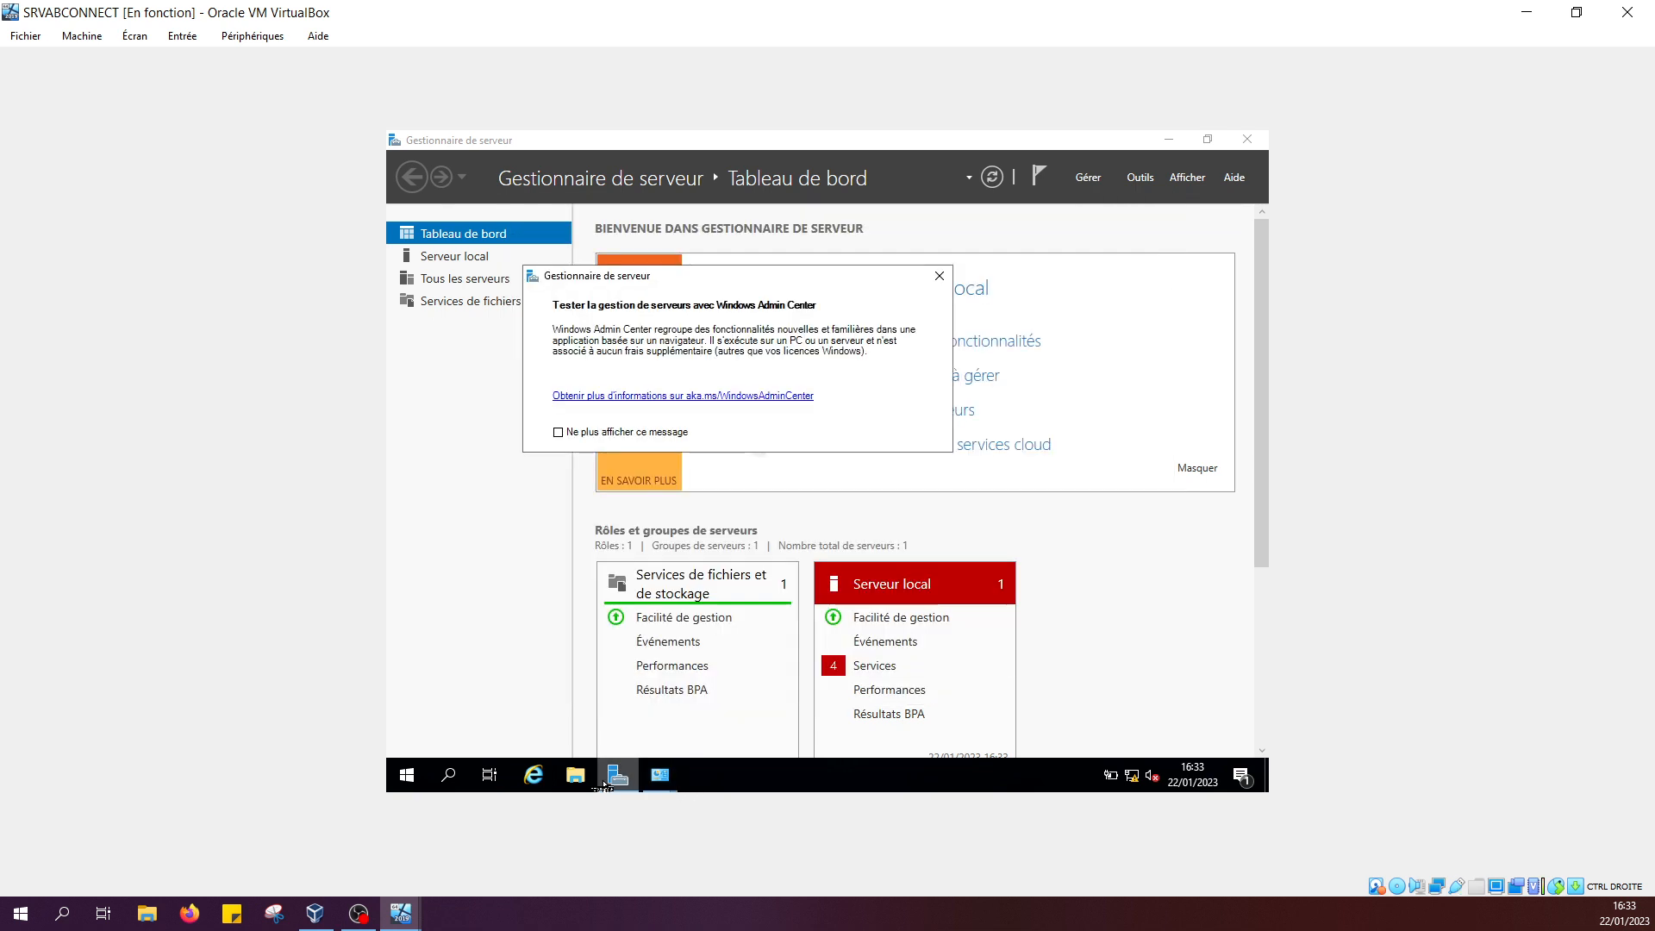
pyautogui.click(939, 276)
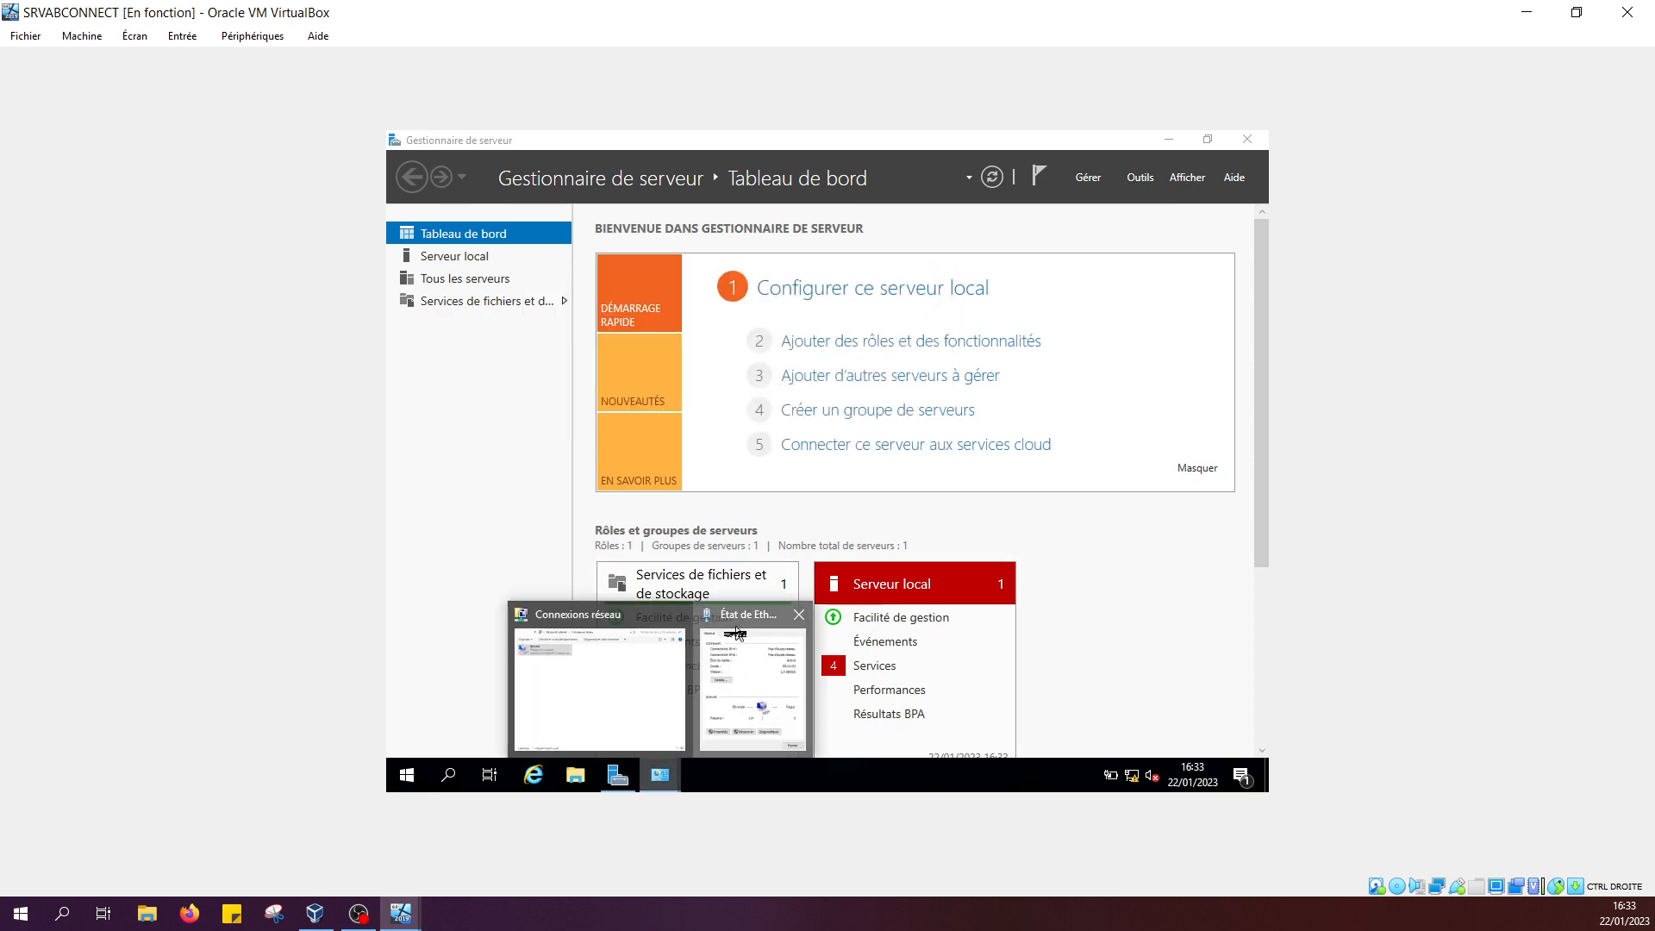
pyautogui.click(737, 638)
pyautogui.click(731, 594)
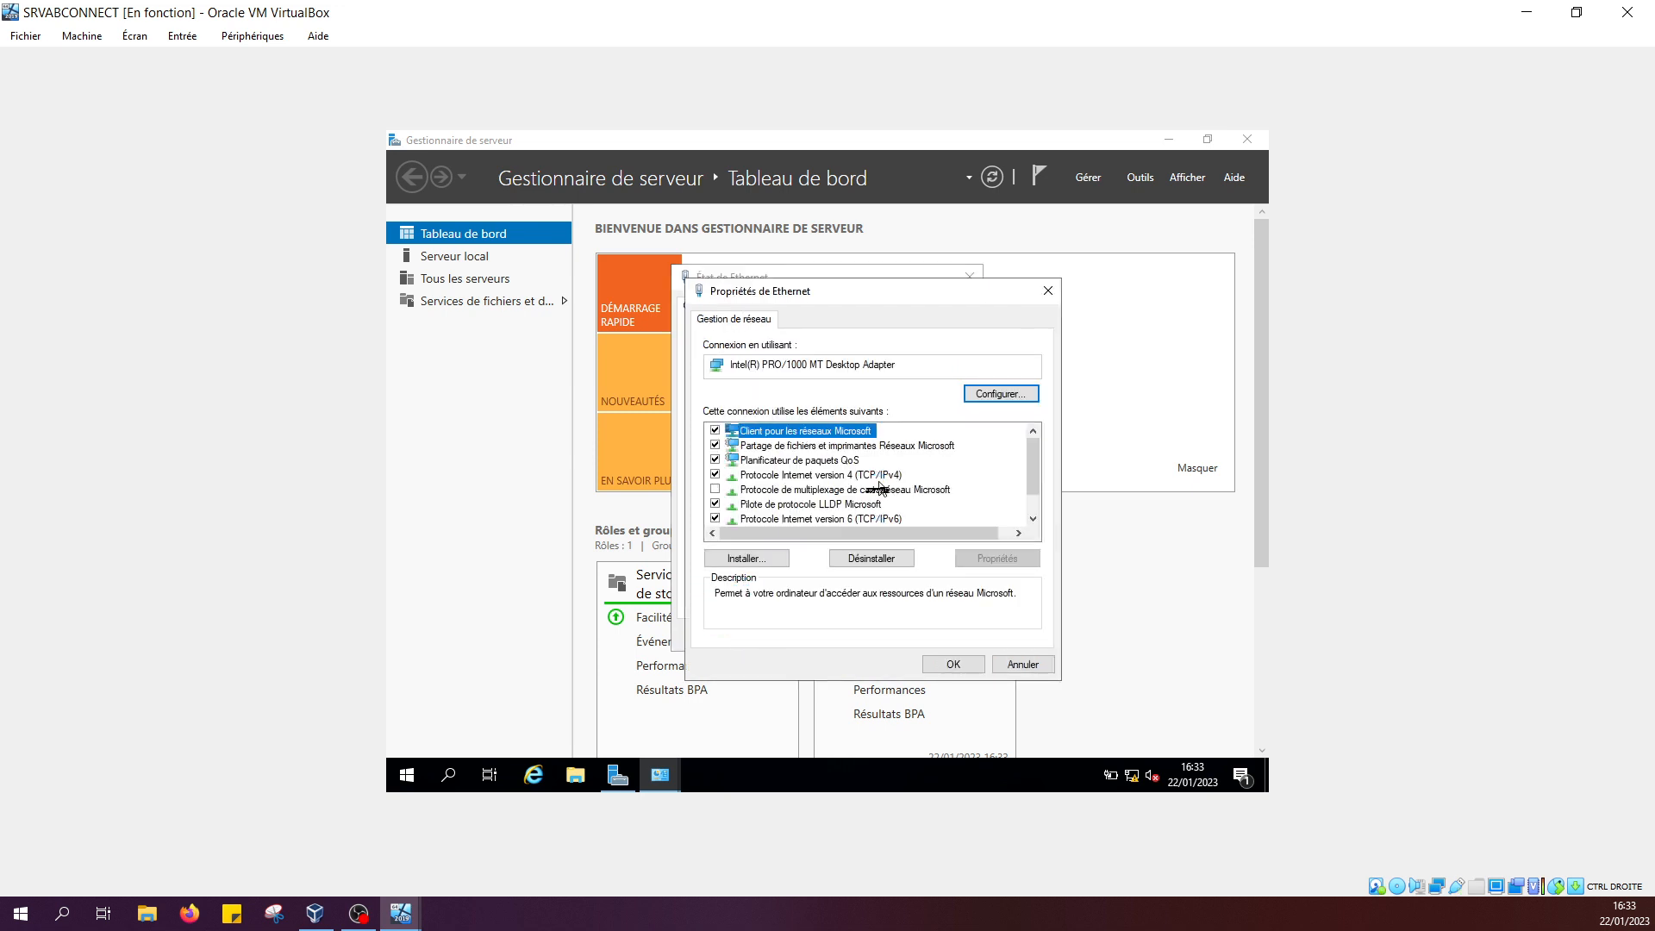
pyautogui.doubleClick(863, 477)
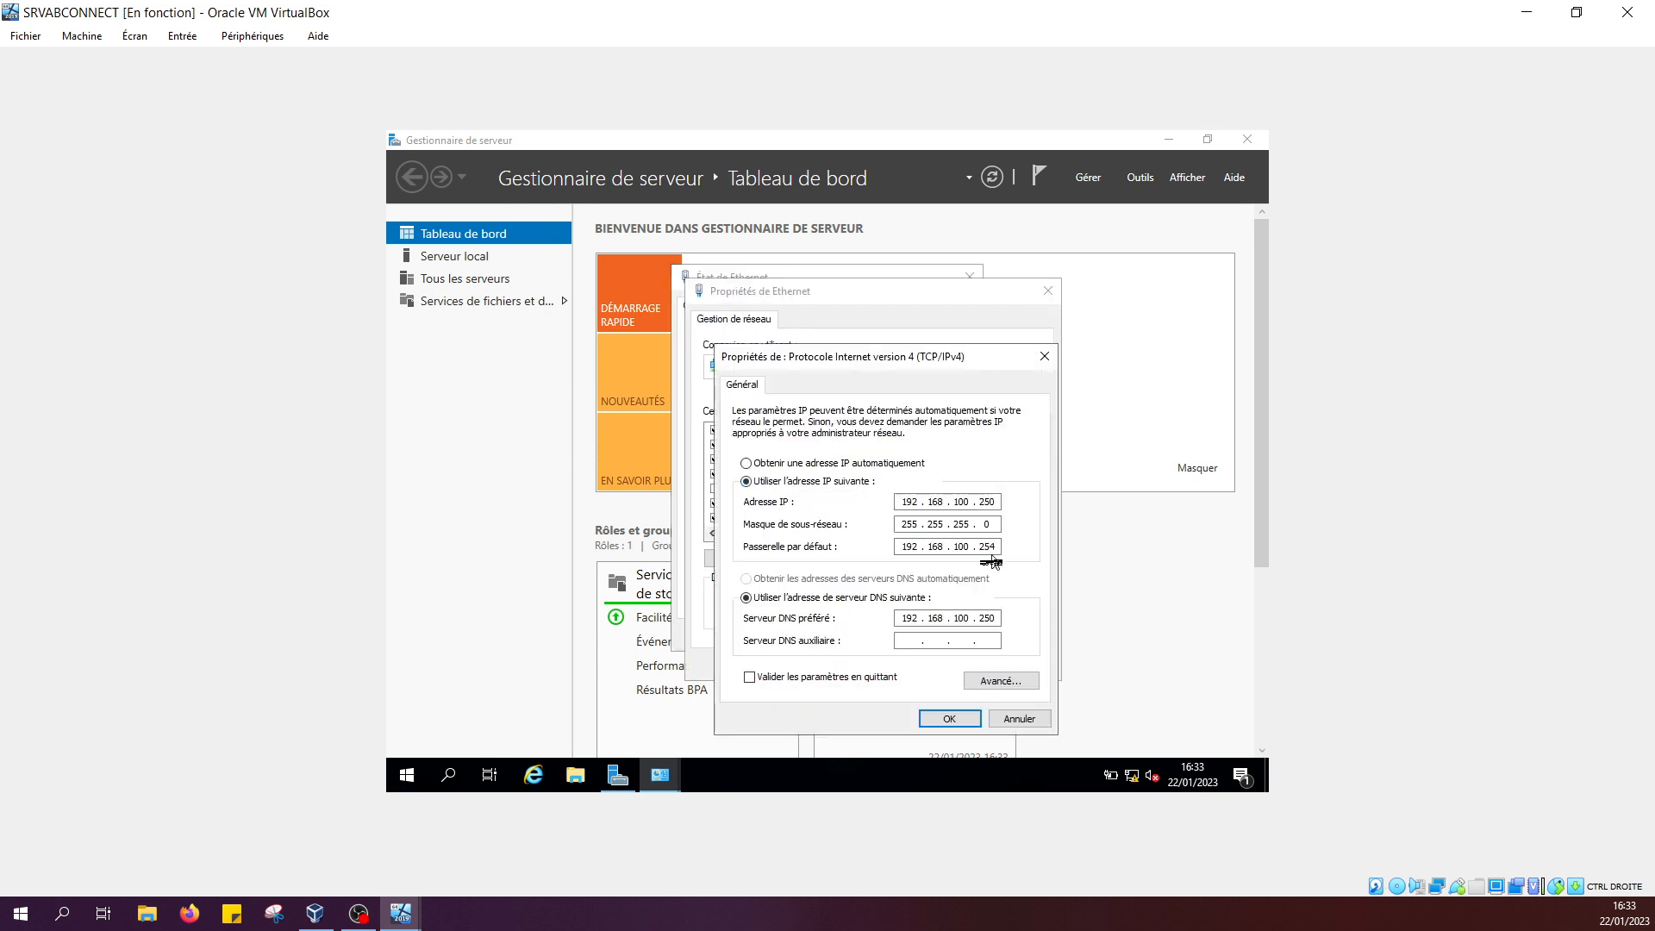
# - Set the default gateway to 192.168.100.200, apply the IPv4 settings and close the Ethernet dialogs
pyautogui.click(987, 548)
pyautogui.press('BackSpace')
pyautogui.write('00')
pyautogui.click(974, 721)
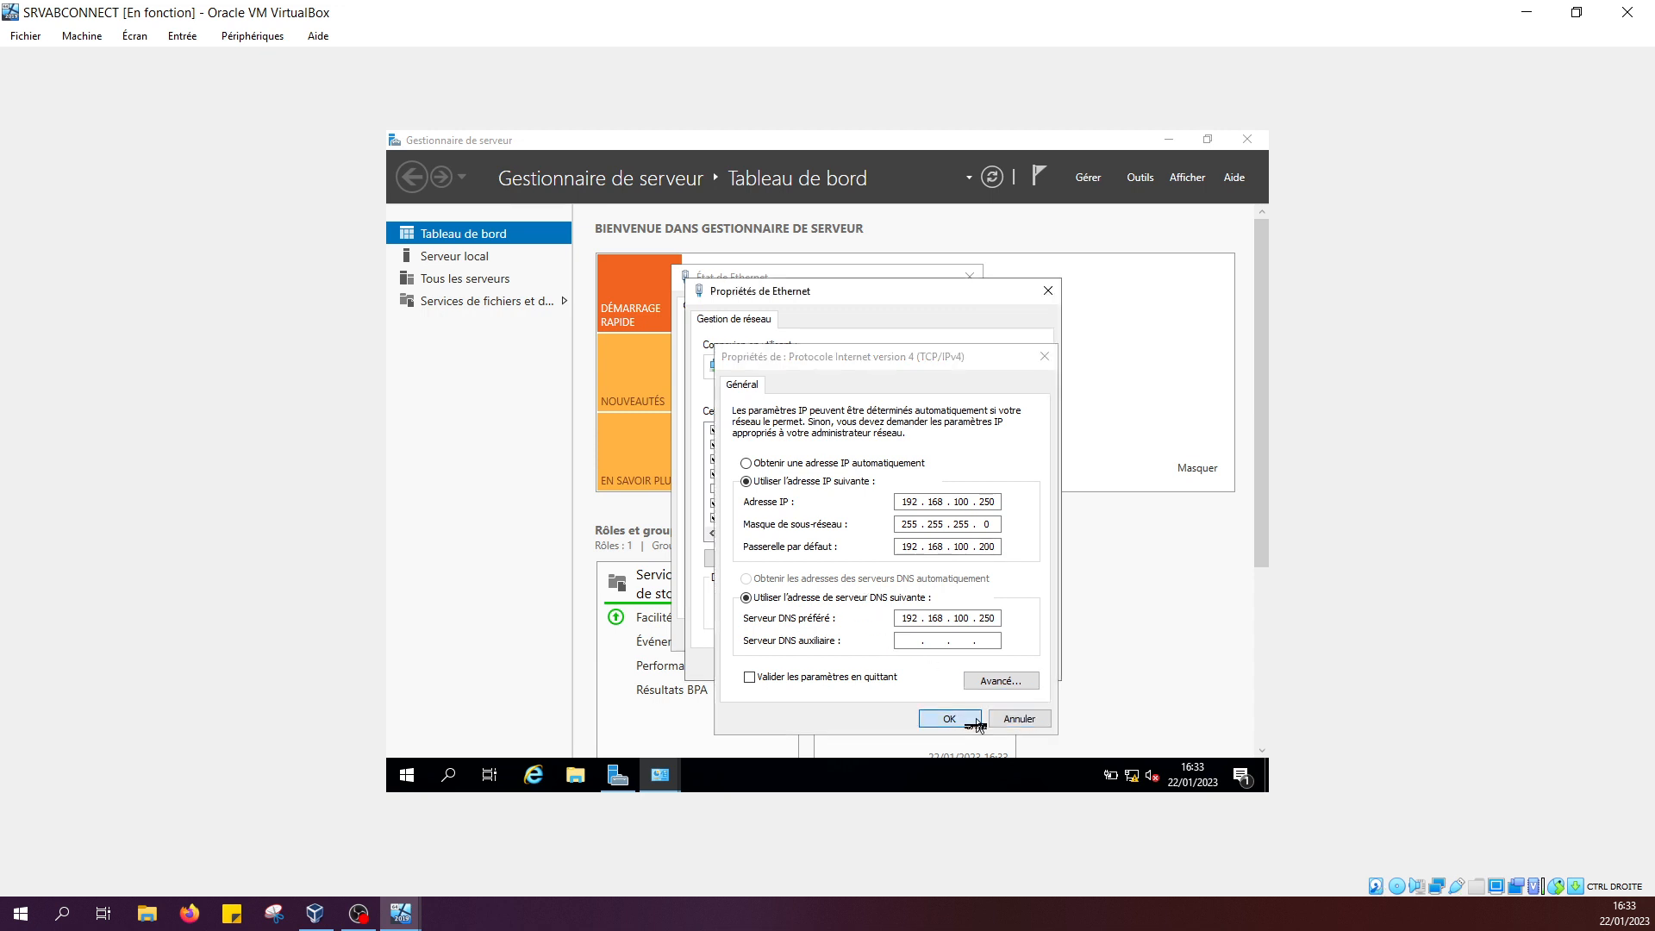
pyautogui.click(951, 665)
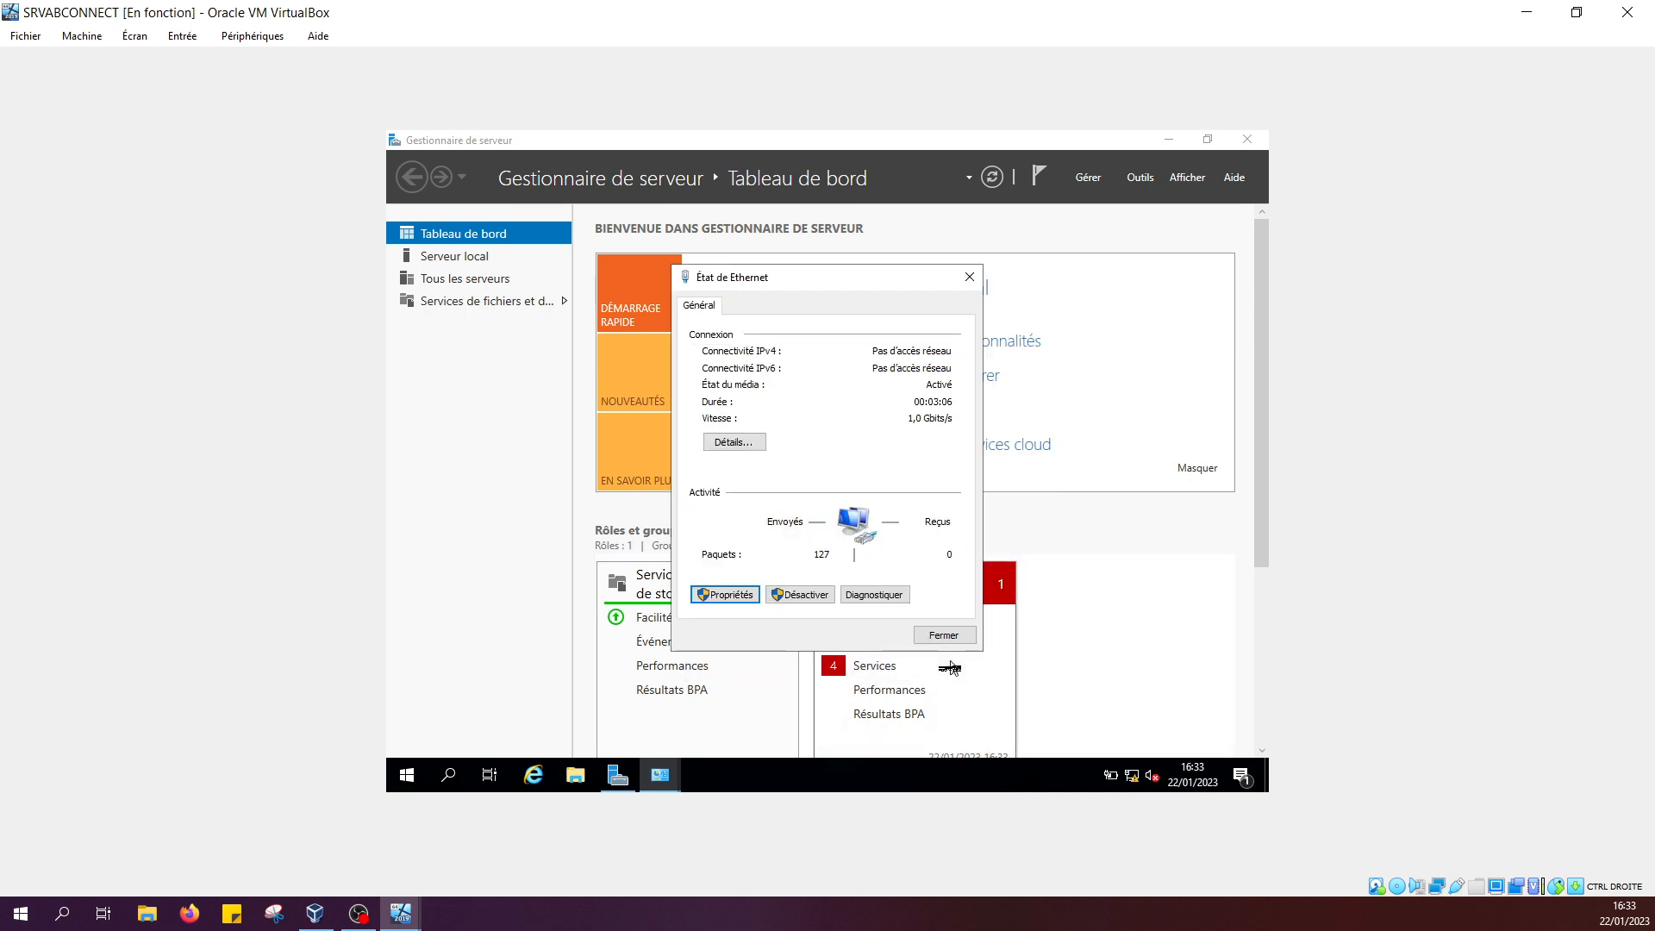
pyautogui.click(944, 635)
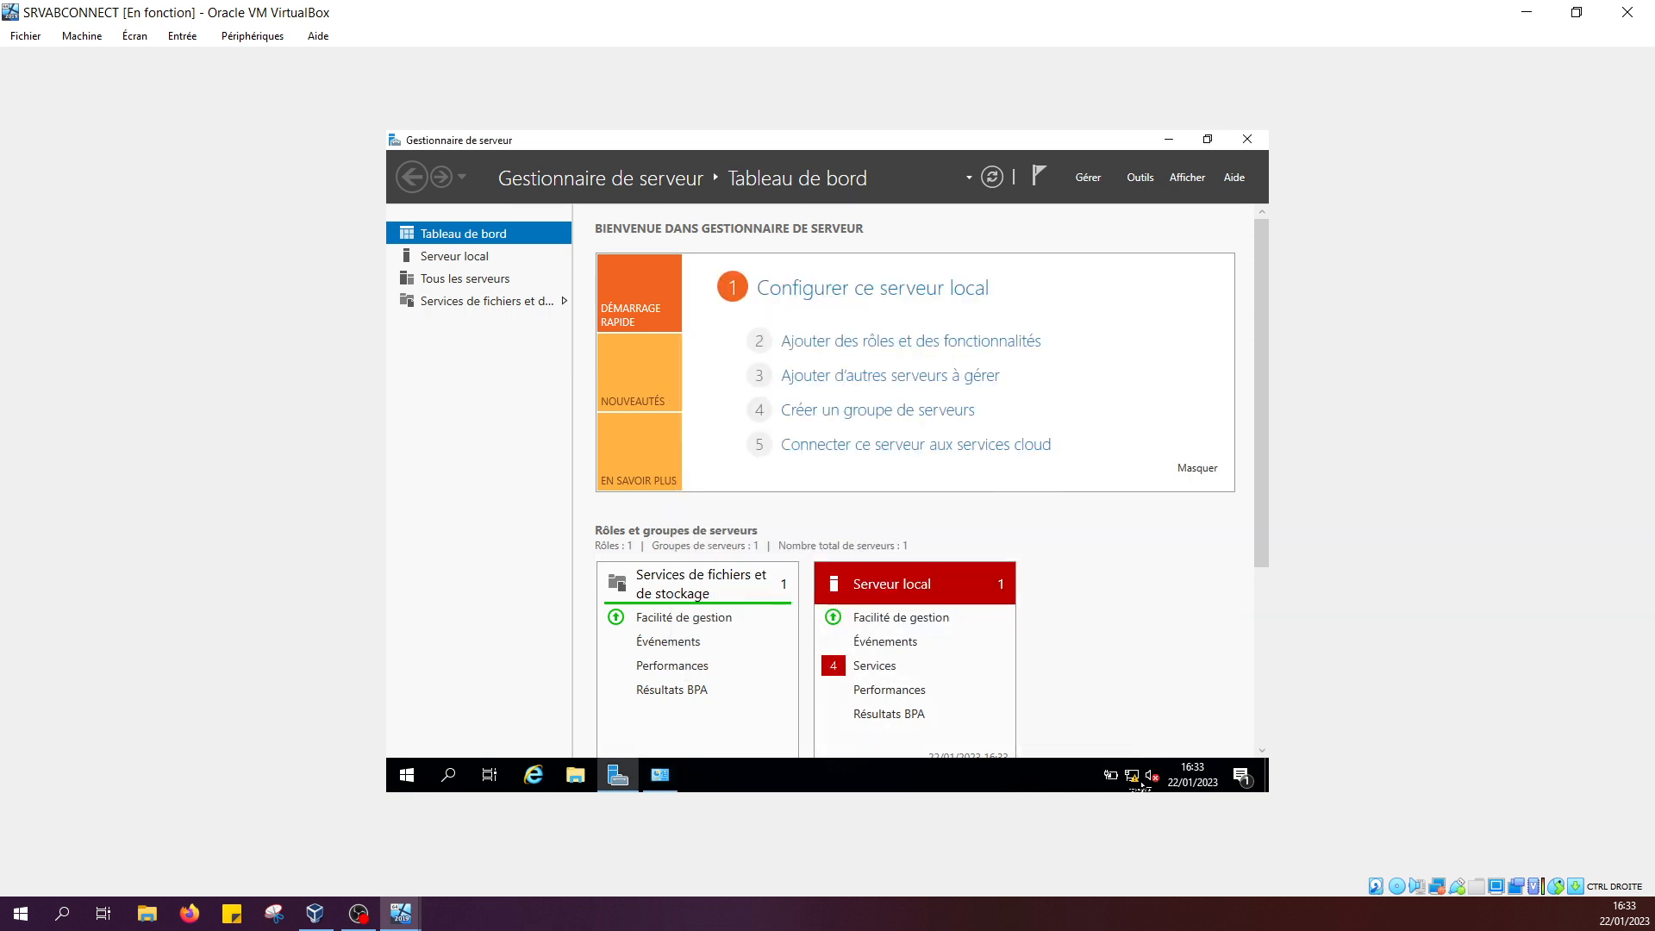
# - Open a command prompt on the server, run ipconfig to check its IP configuration, and minimize the window
pyautogui.click(447, 775)
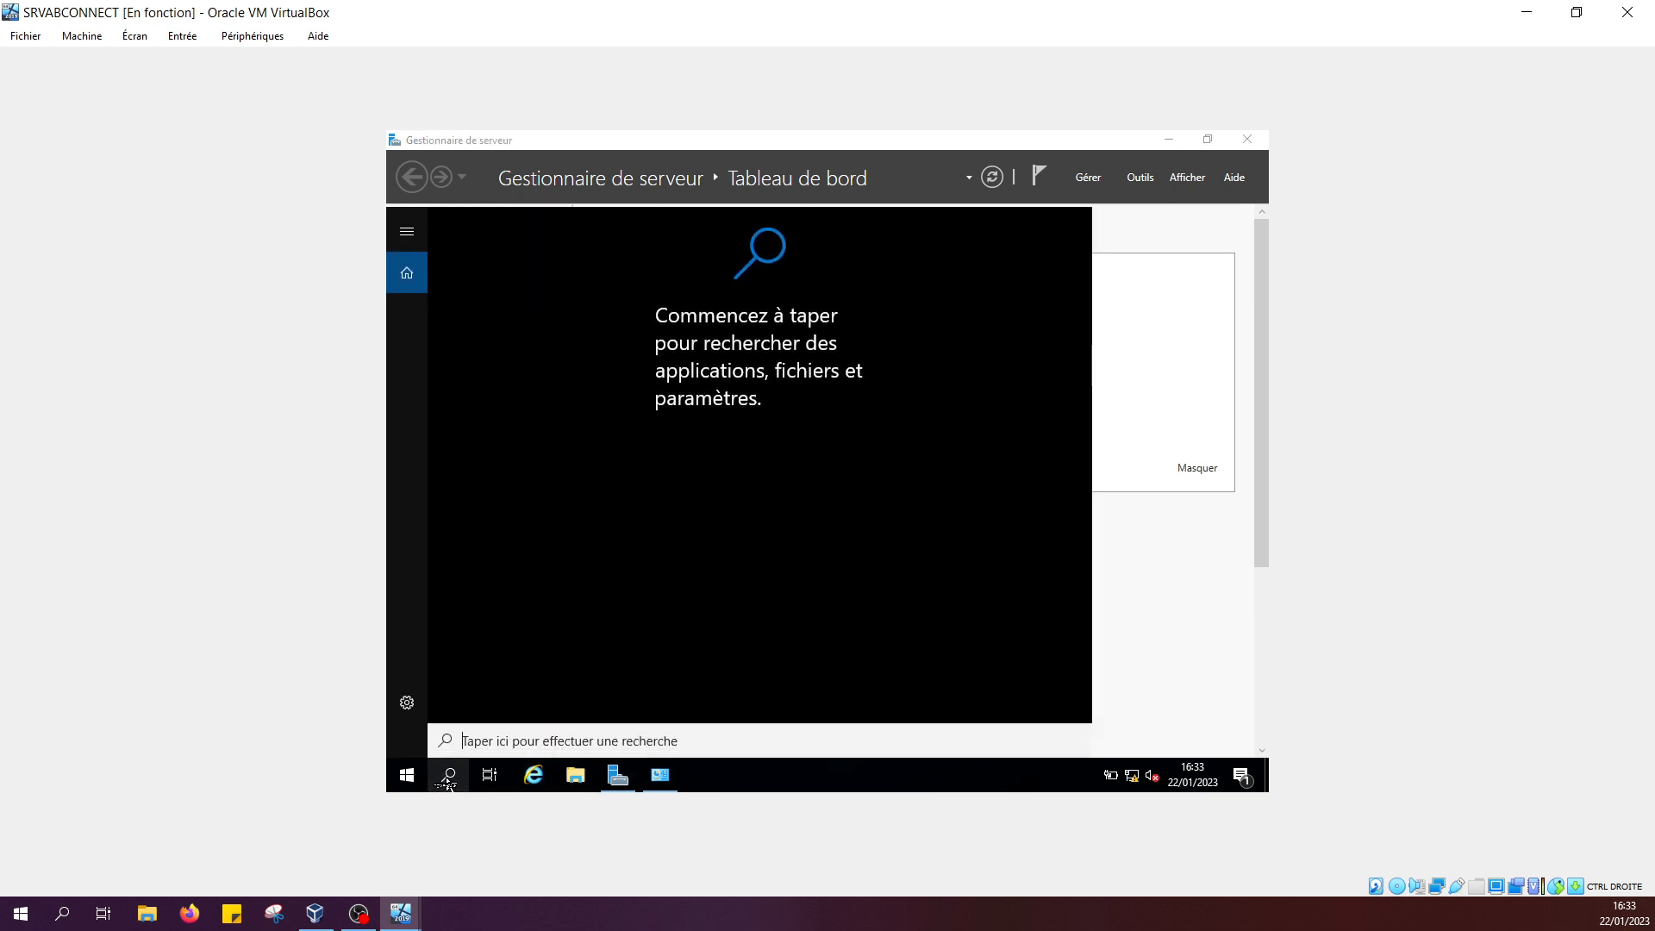
pyautogui.write('cmd')
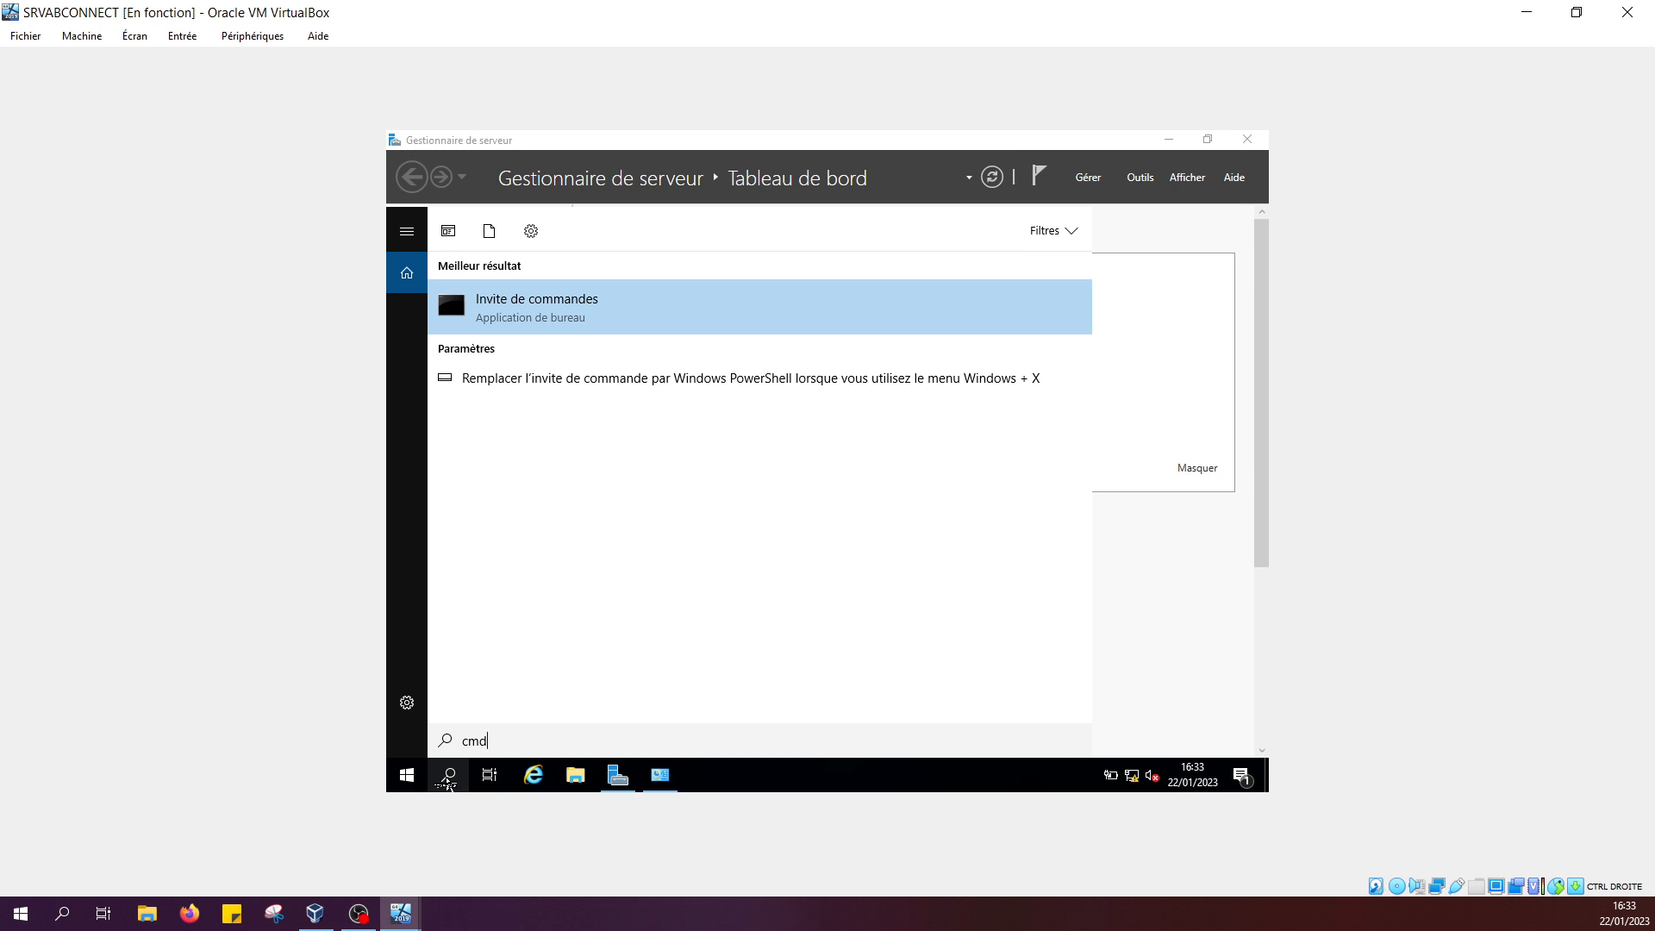
pyautogui.press('Return')
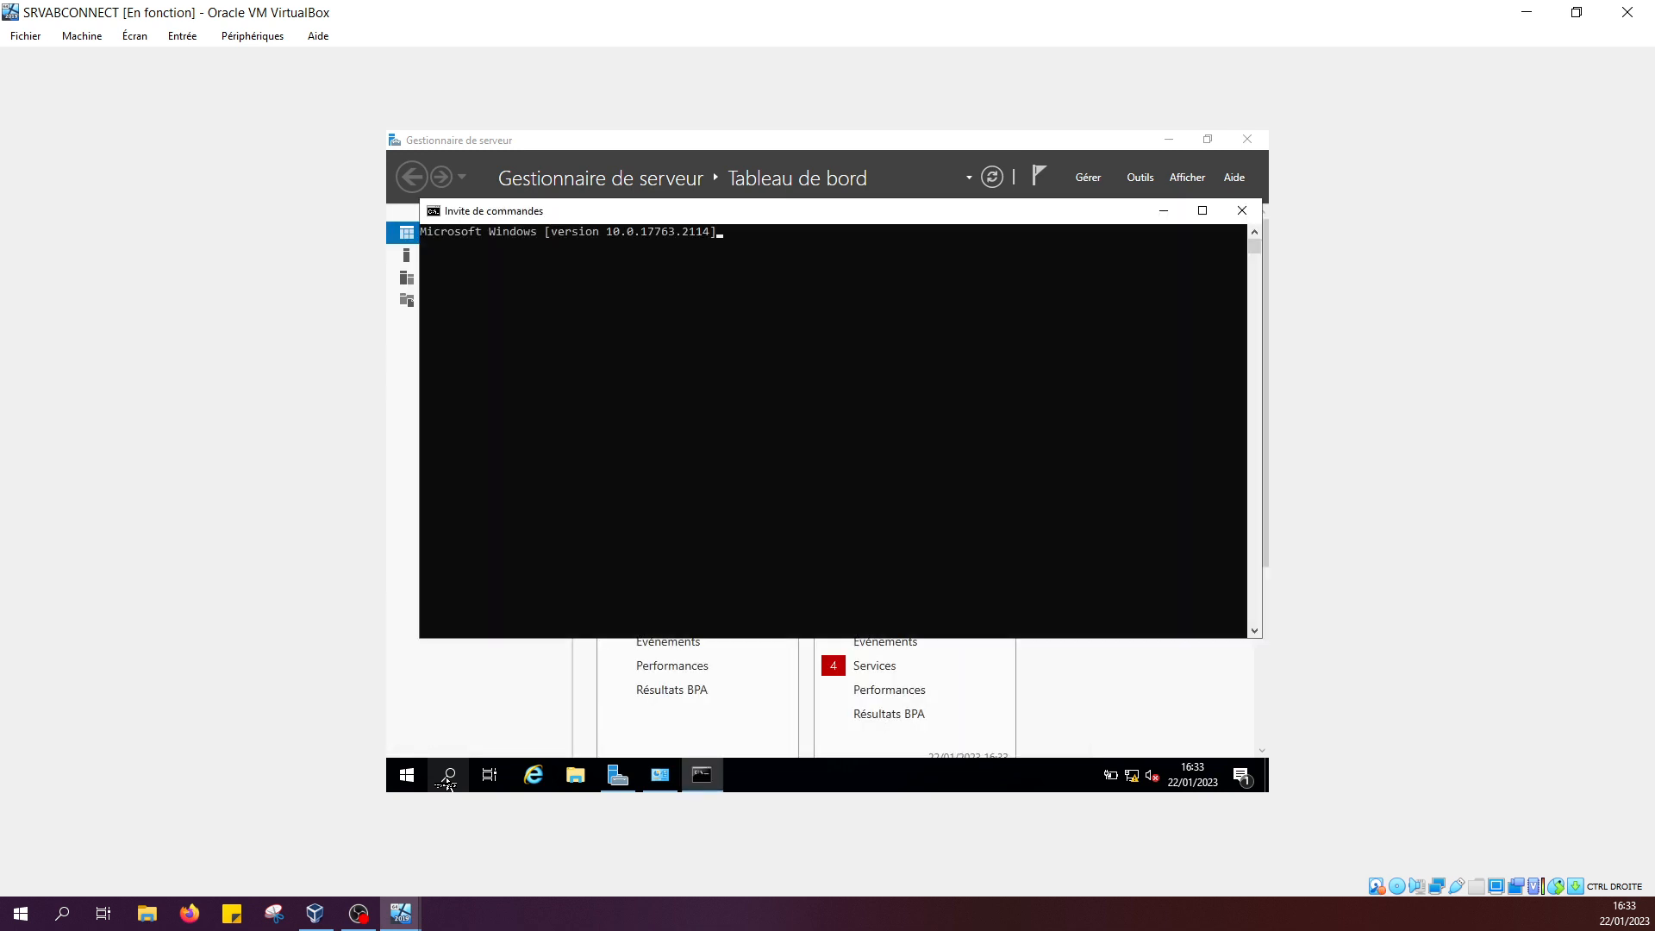
pyautogui.write('ipc')
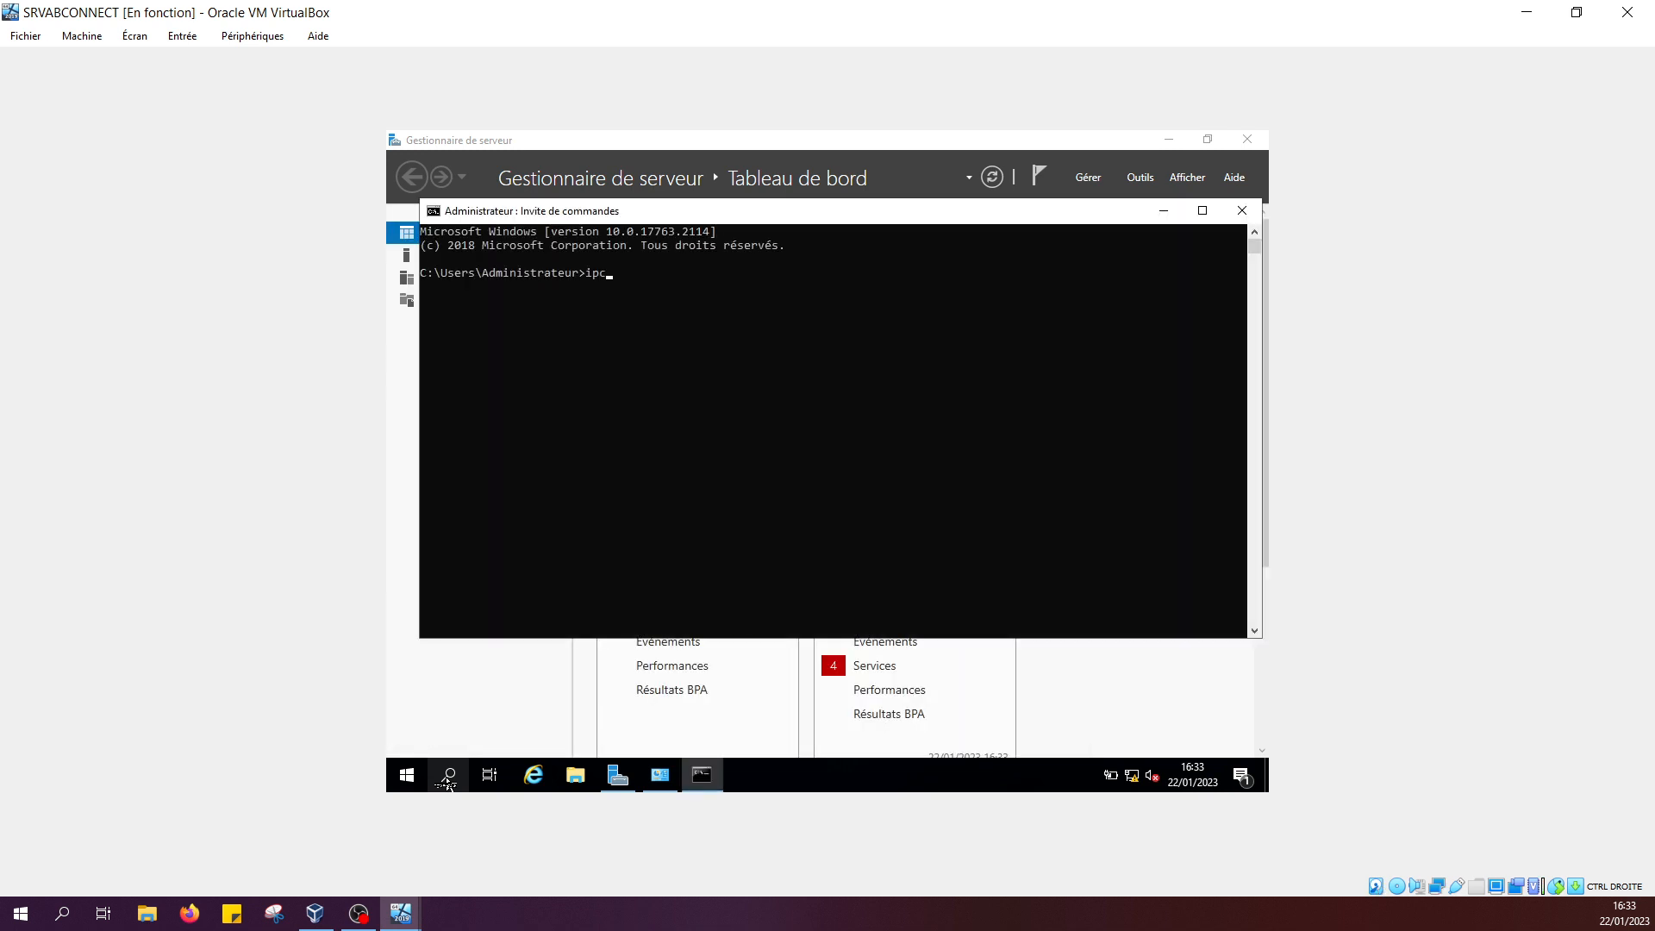
pyautogui.write('onfig')
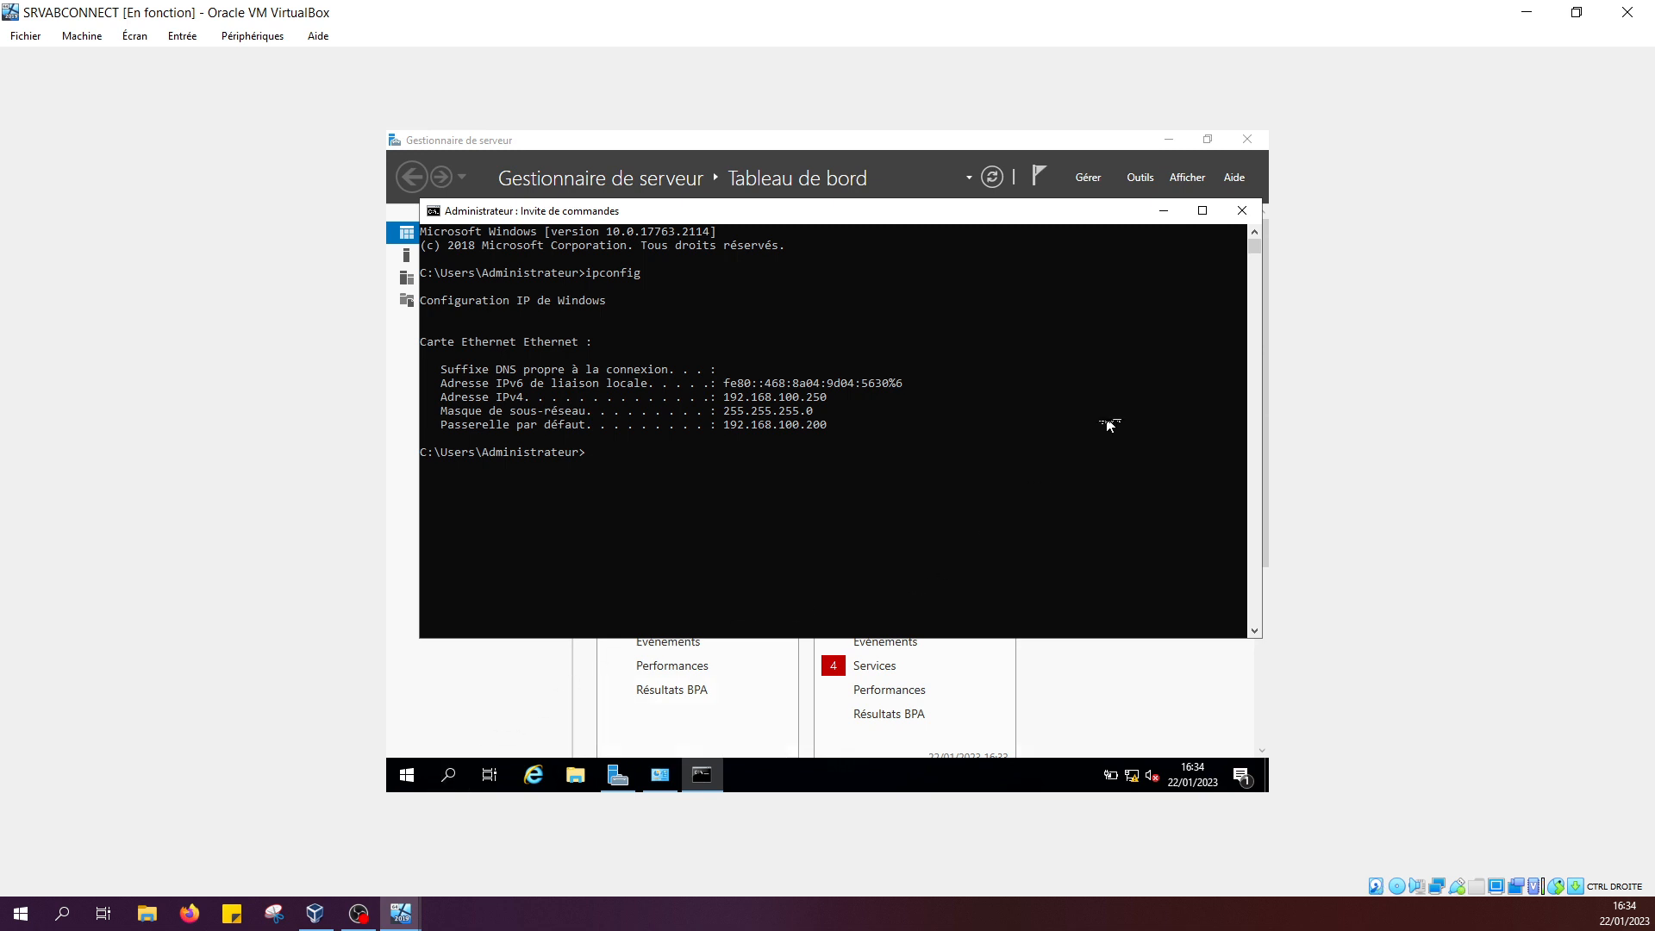
pyautogui.click(1165, 212)
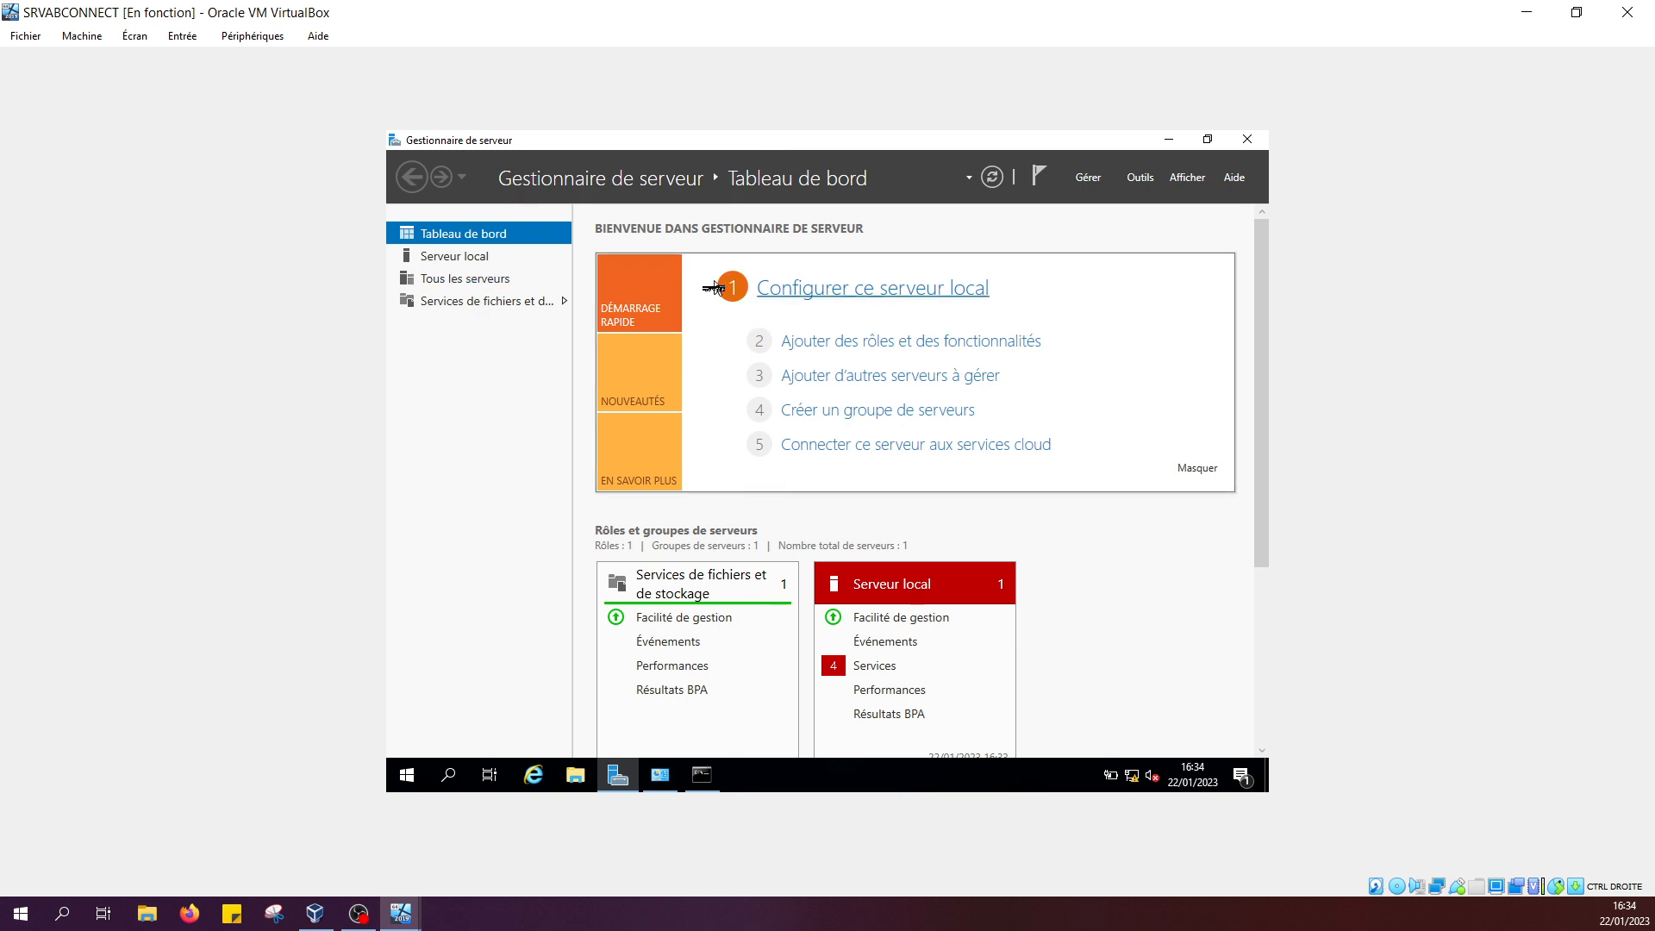
# - Start adding roles and features from the local server view, choosing role-based installation and SRV-ABCONNECT as the destination server
pyautogui.click(465, 264)
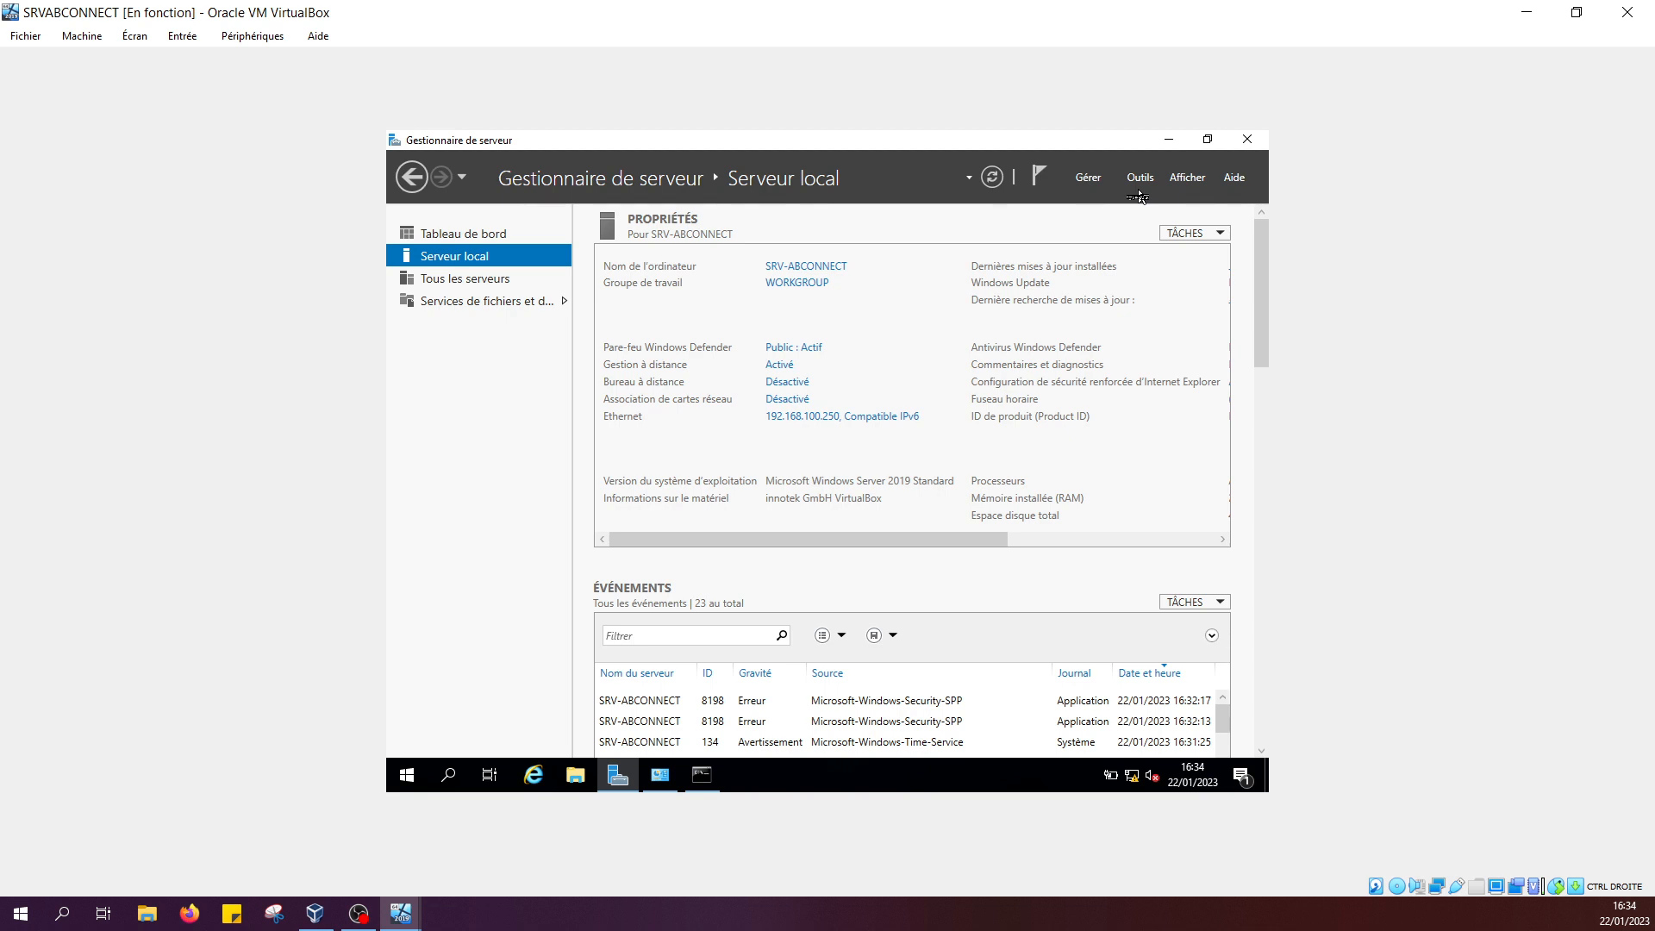
pyautogui.click(1088, 178)
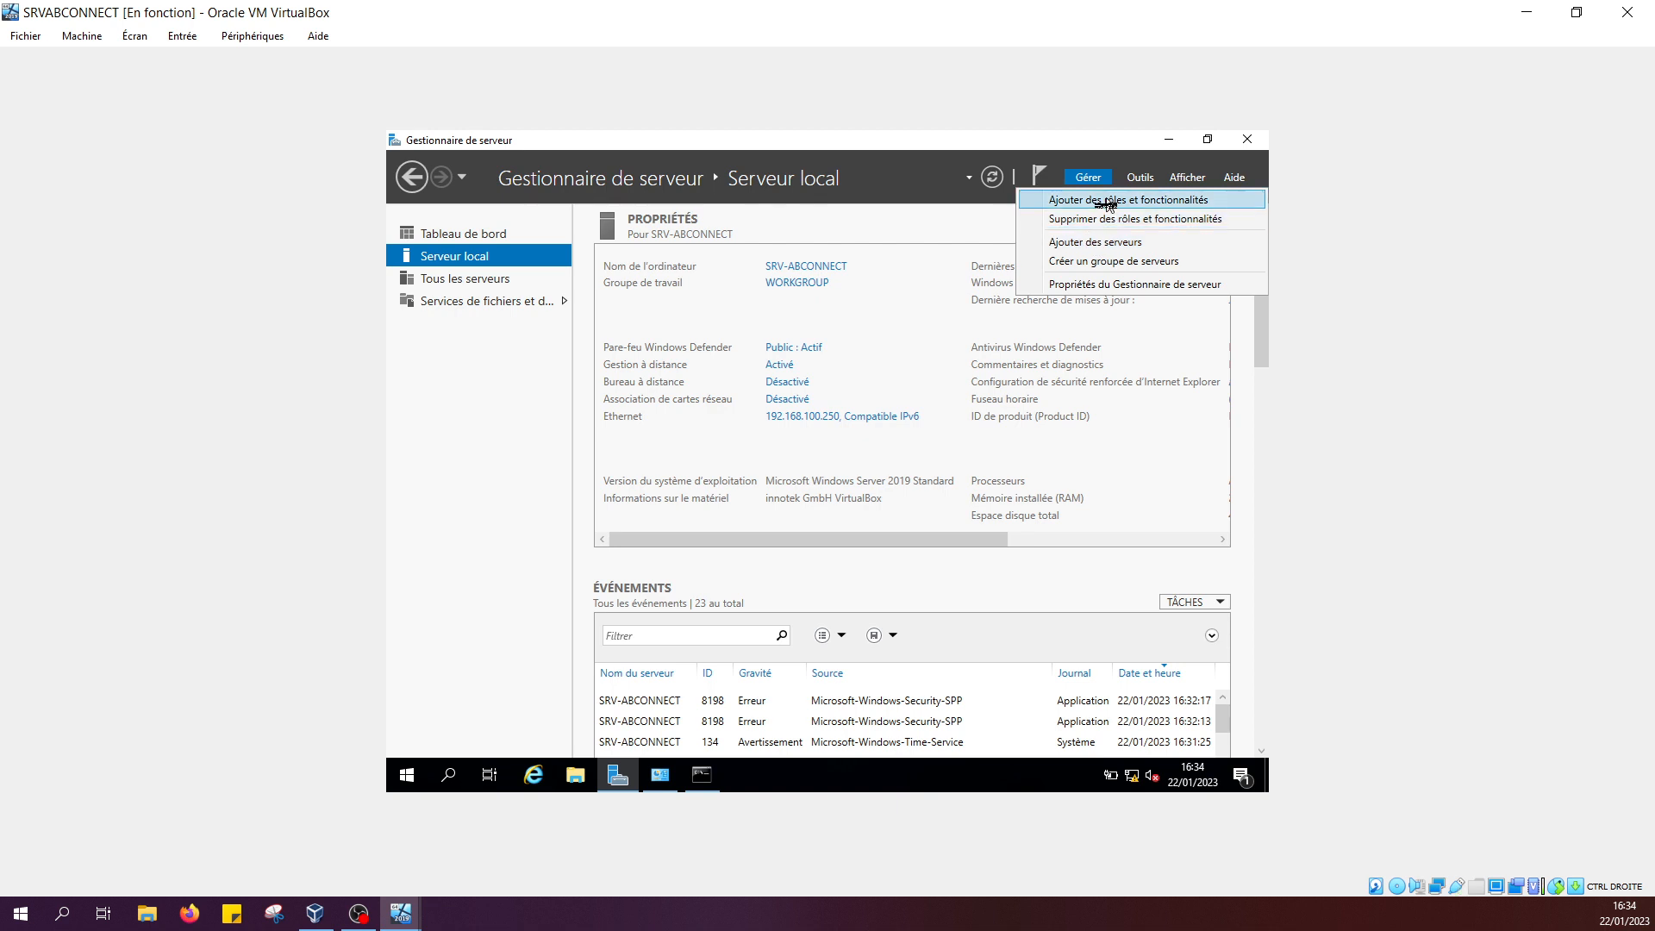
pyautogui.click(1108, 201)
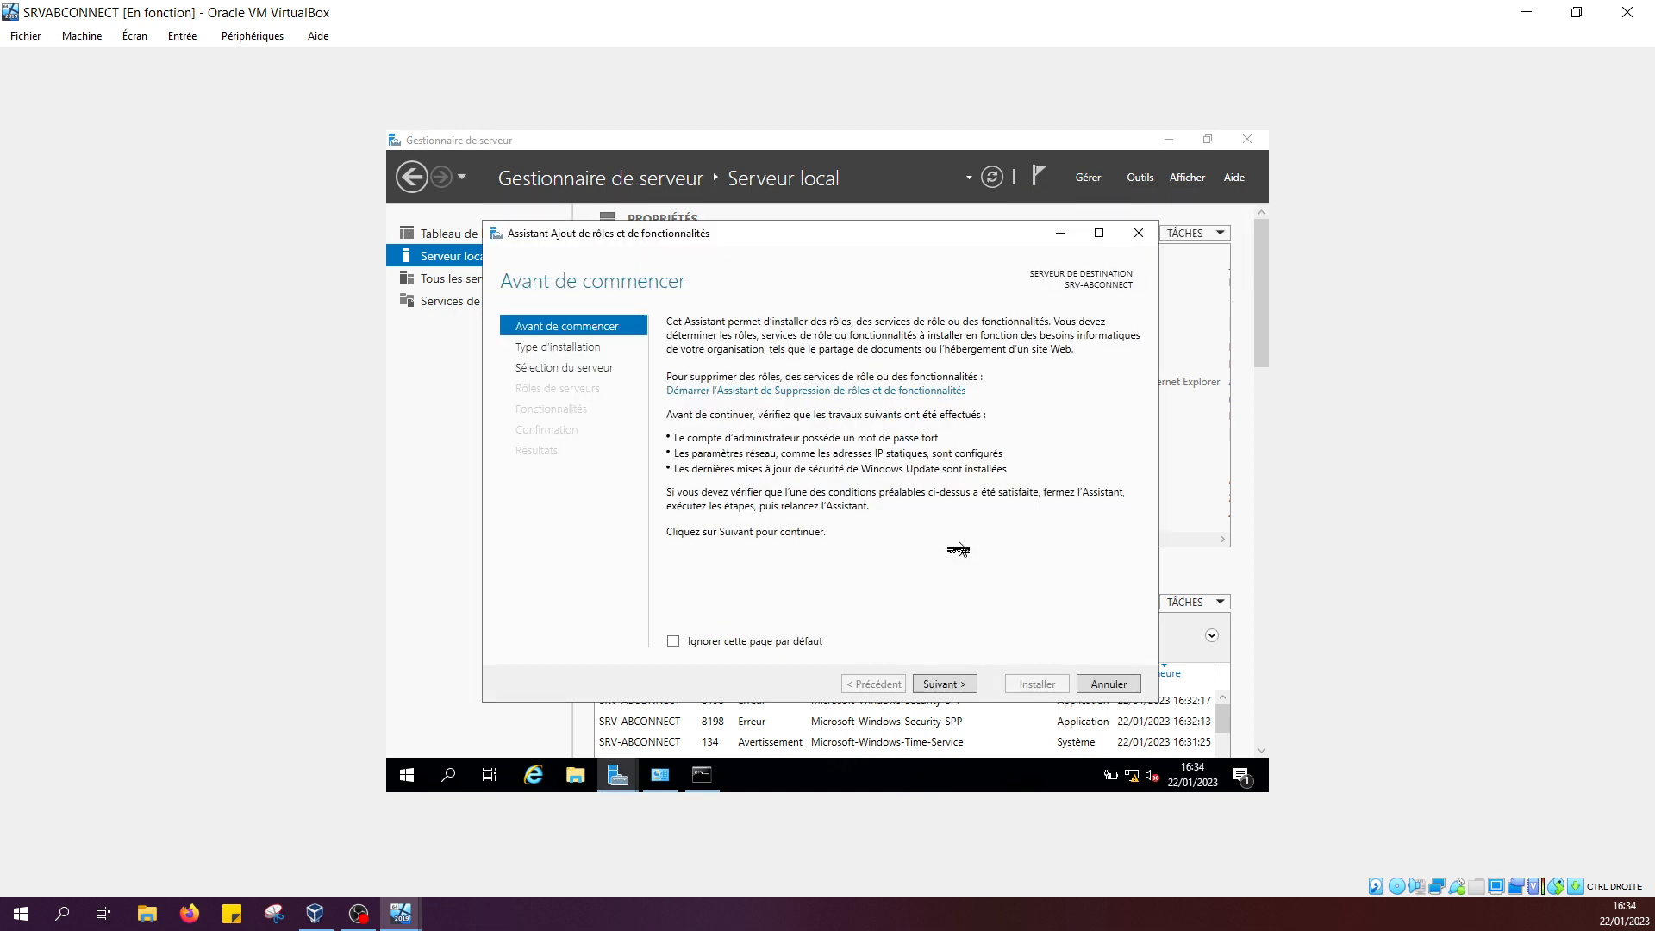
pyautogui.click(792, 645)
pyautogui.click(948, 686)
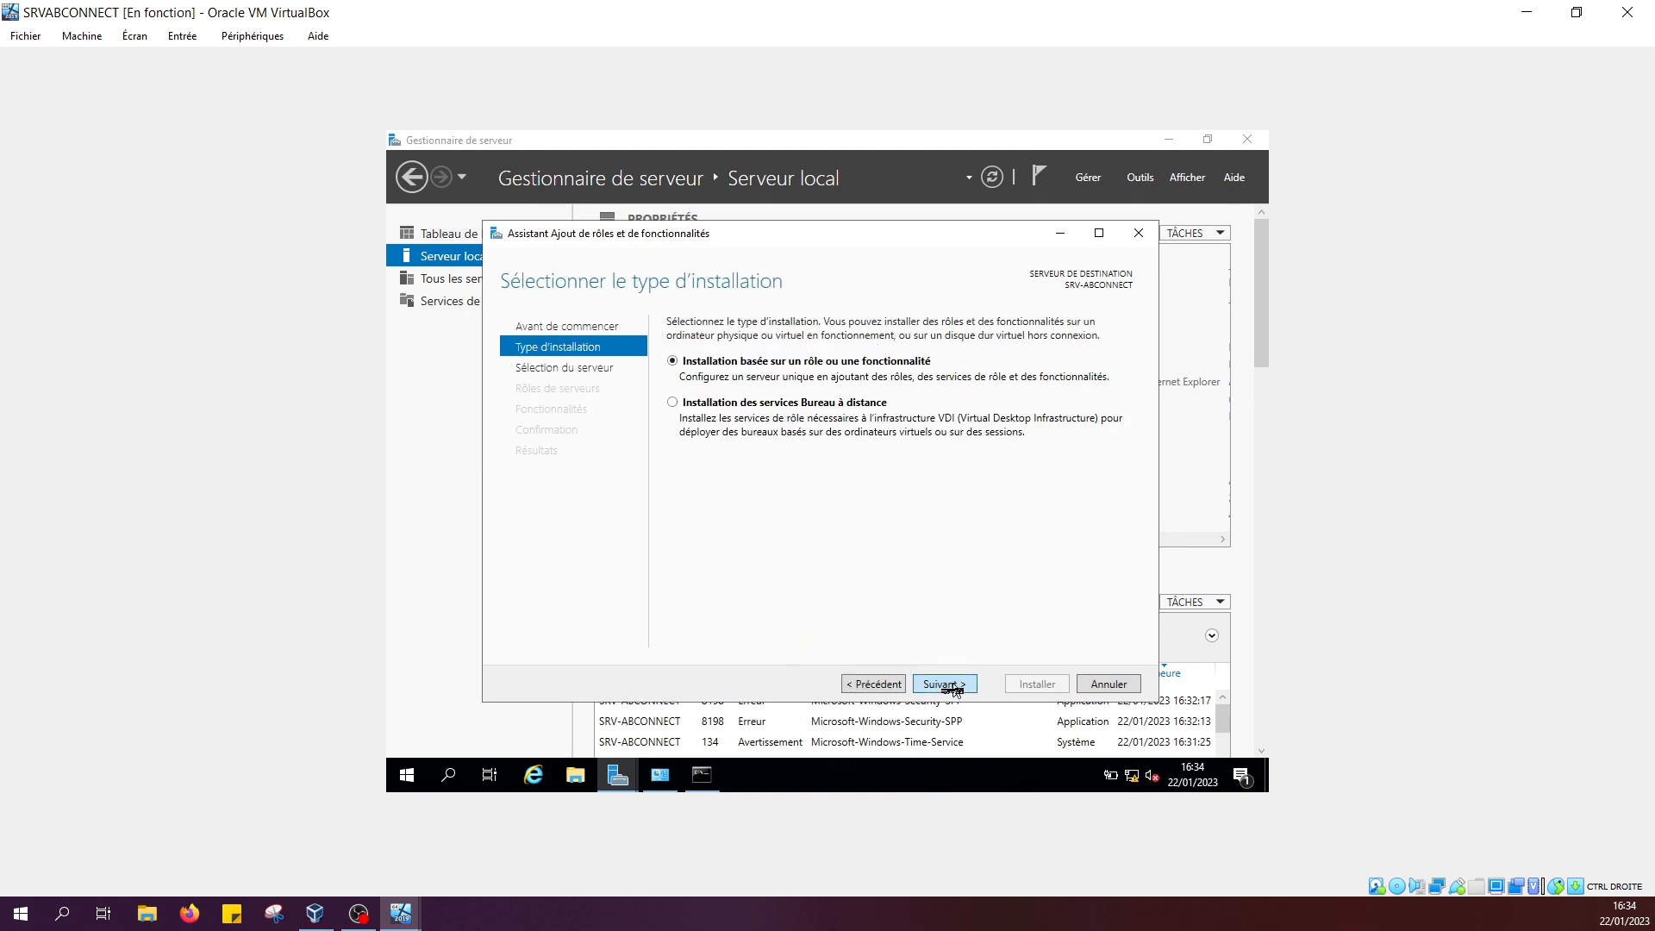
pyautogui.click(948, 685)
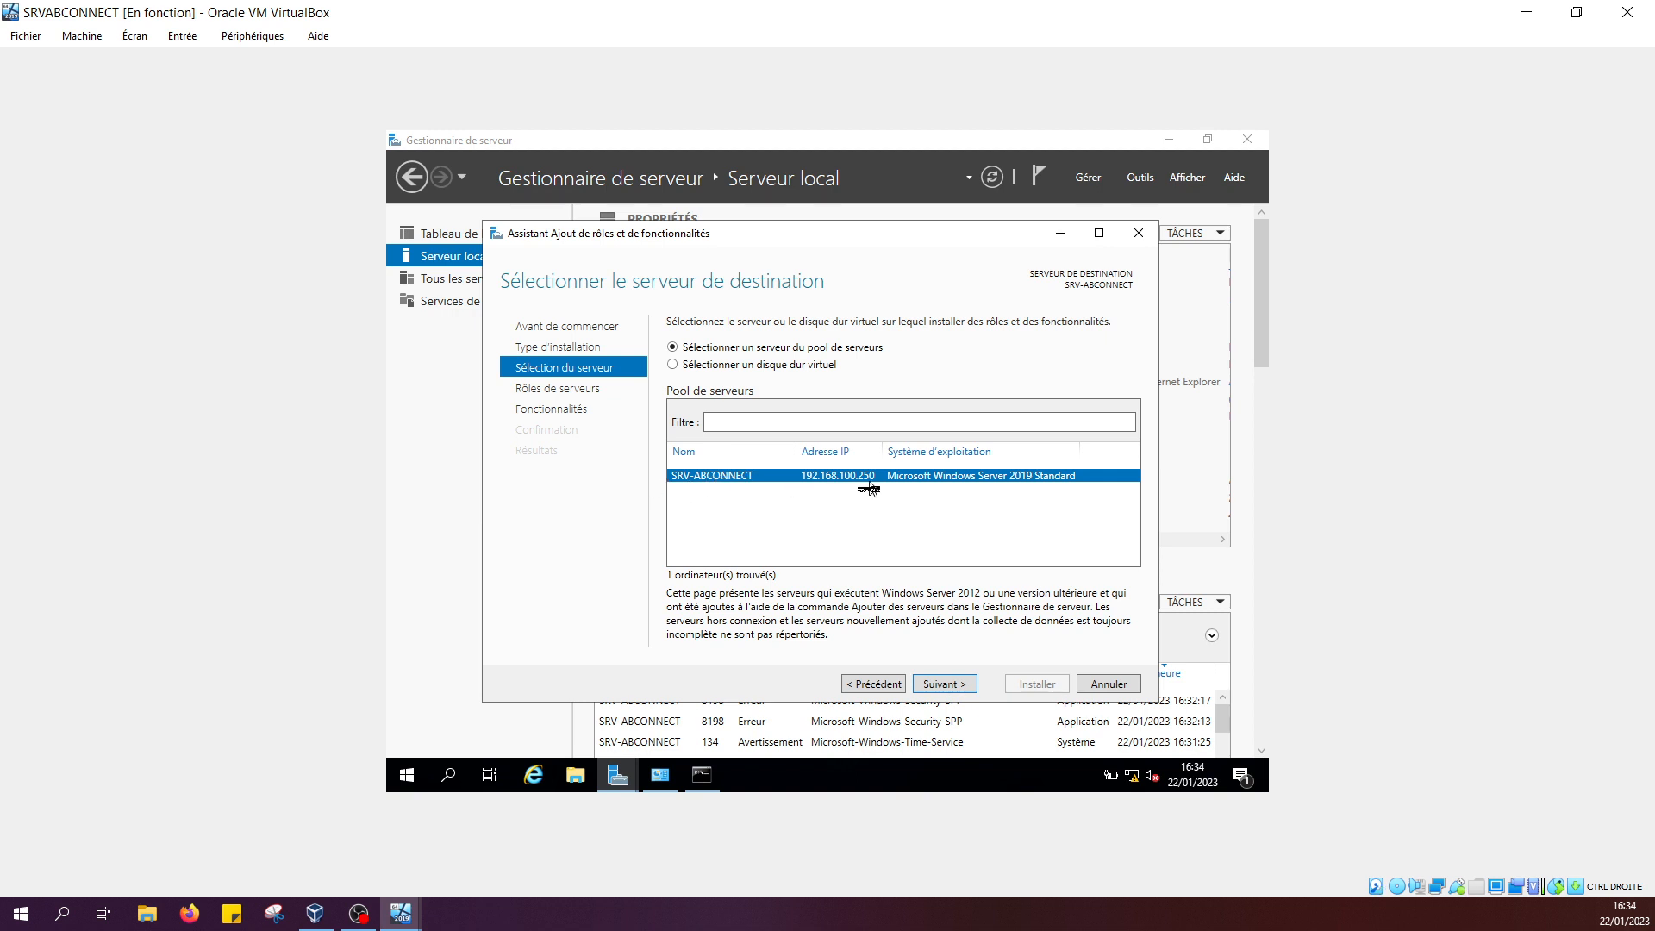
pyautogui.click(945, 685)
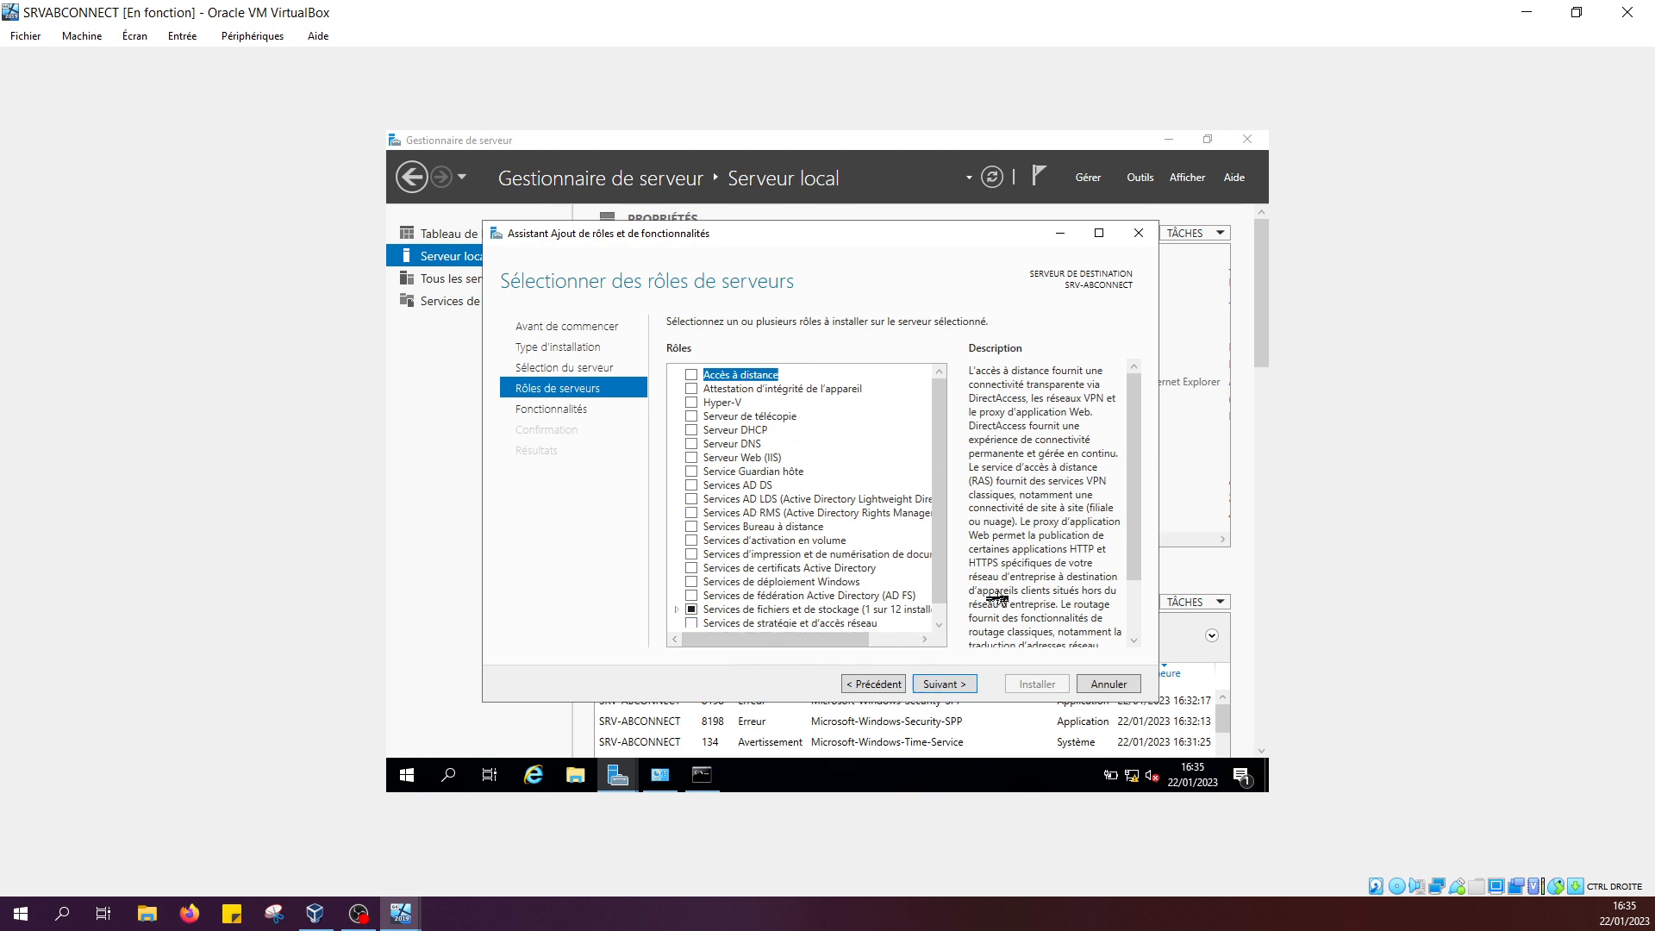
# - Install the Services AD DS role with its required features and management tools, and close the wizard while the installation runs
pyautogui.click(691, 486)
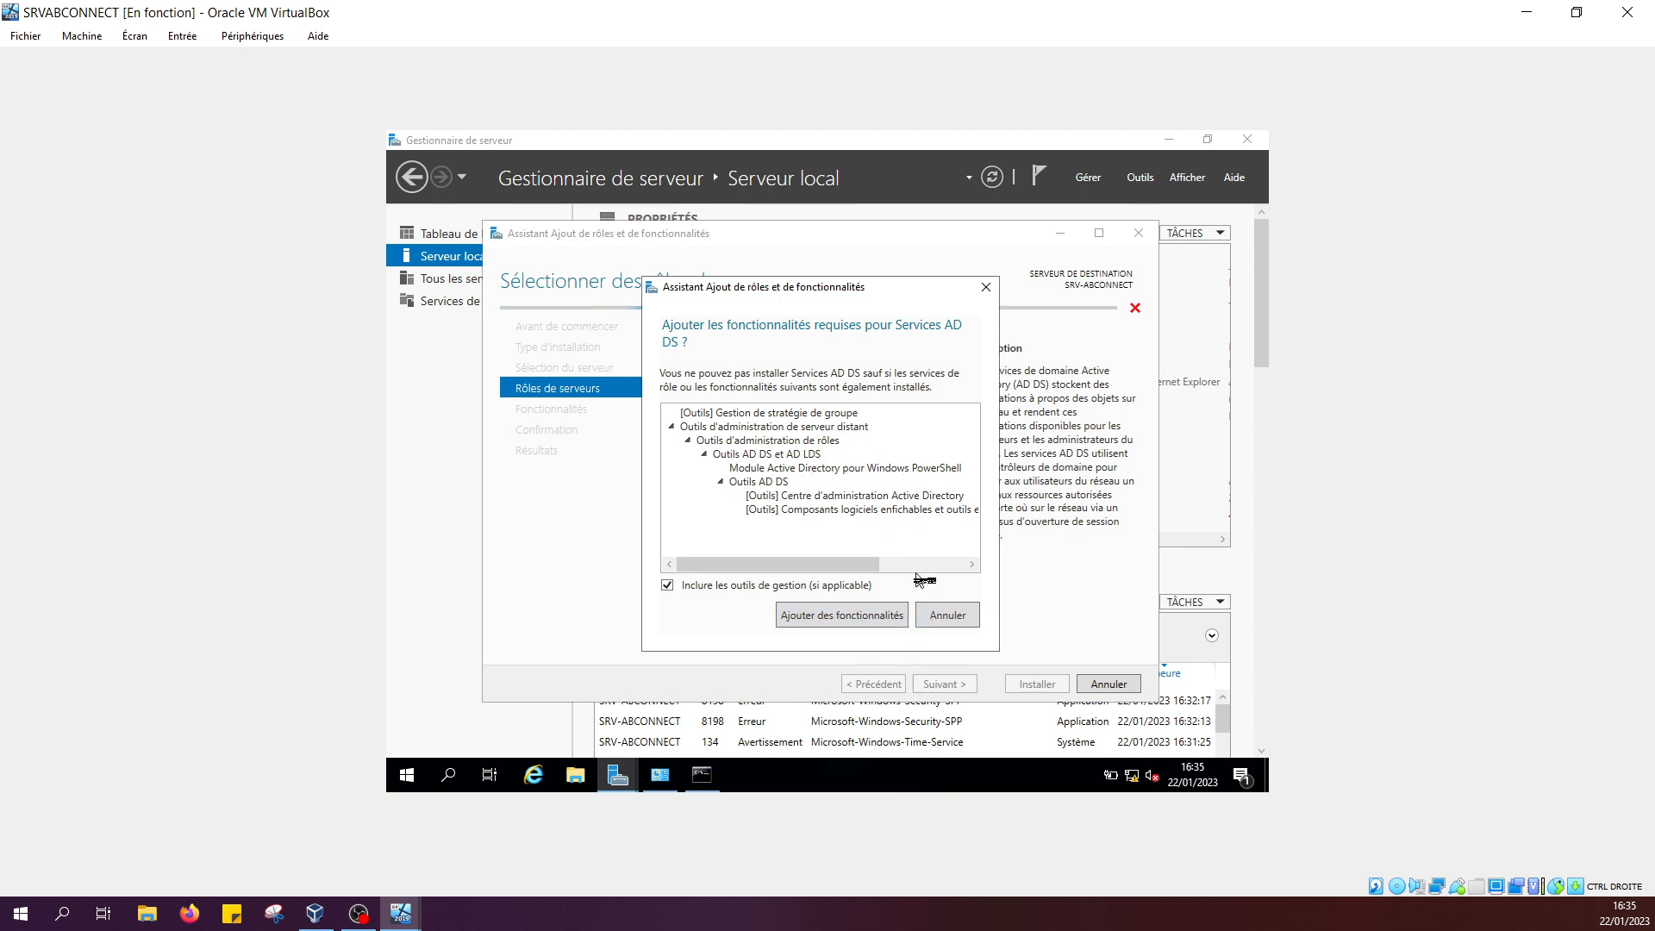
pyautogui.click(834, 618)
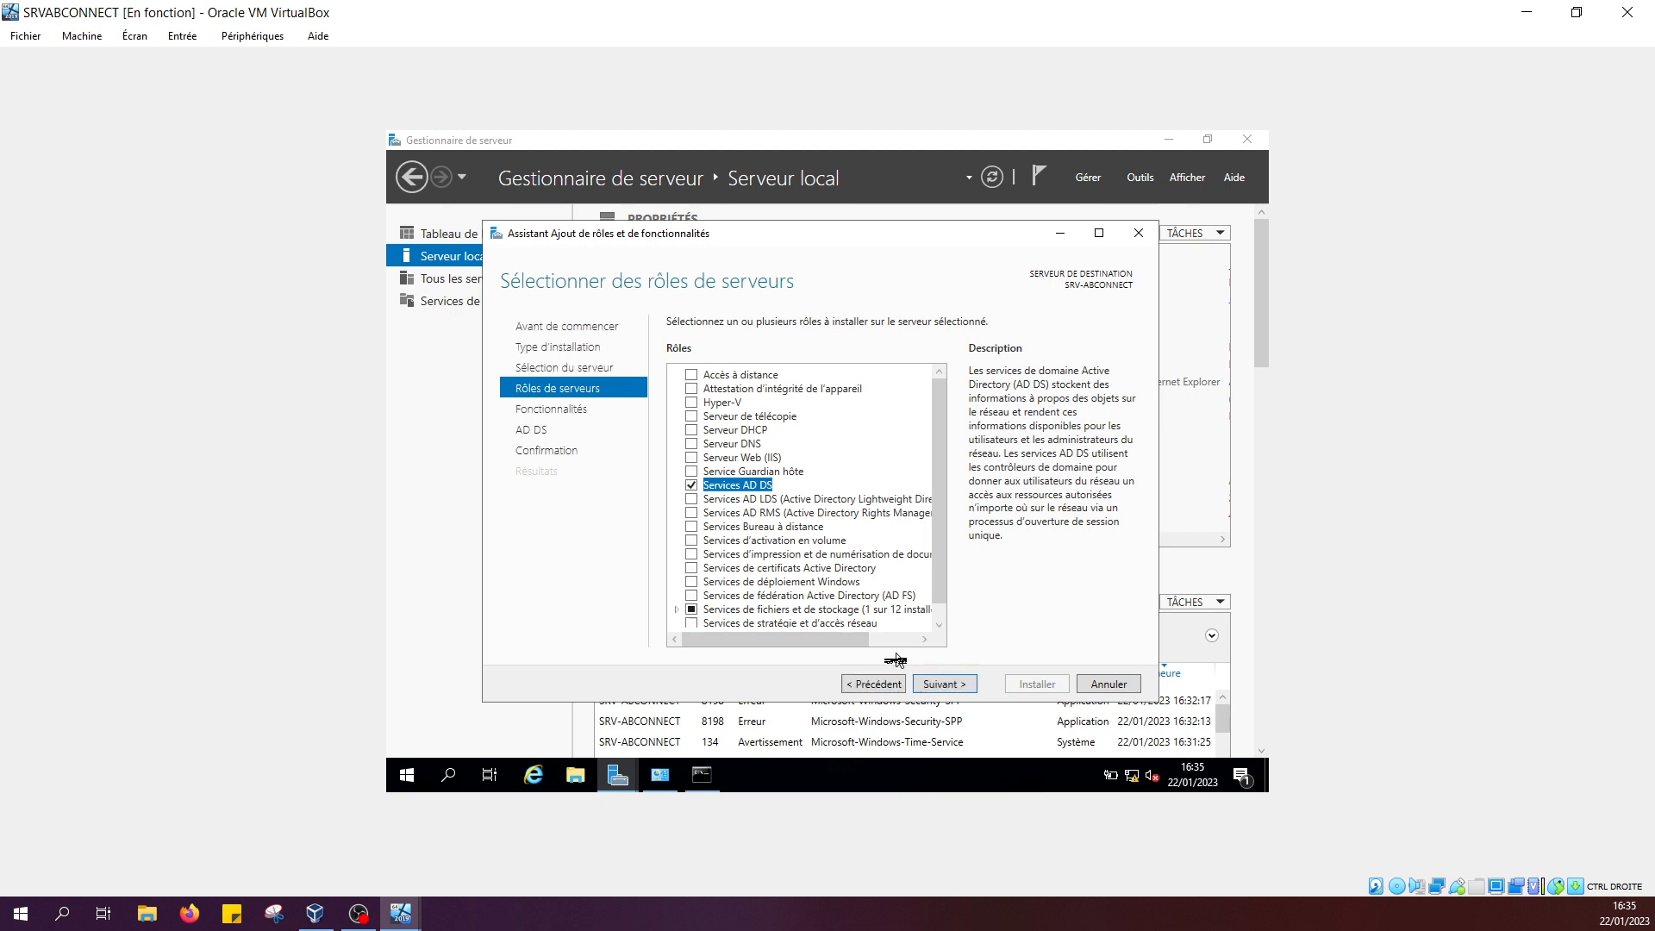
pyautogui.click(938, 686)
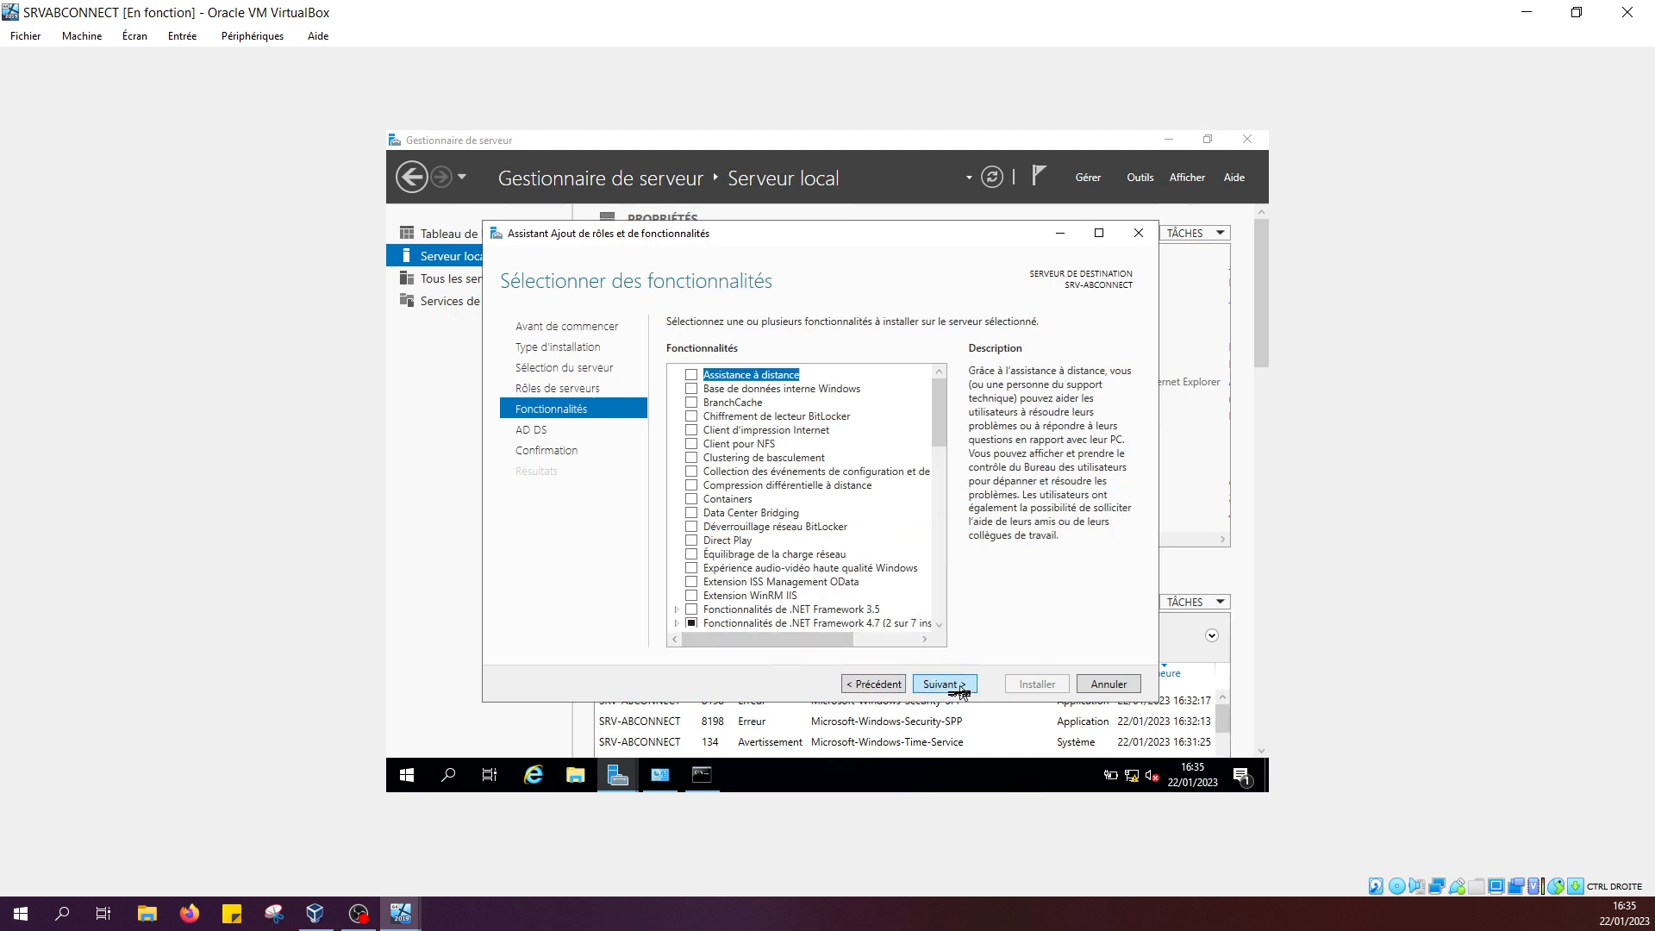
pyautogui.click(959, 690)
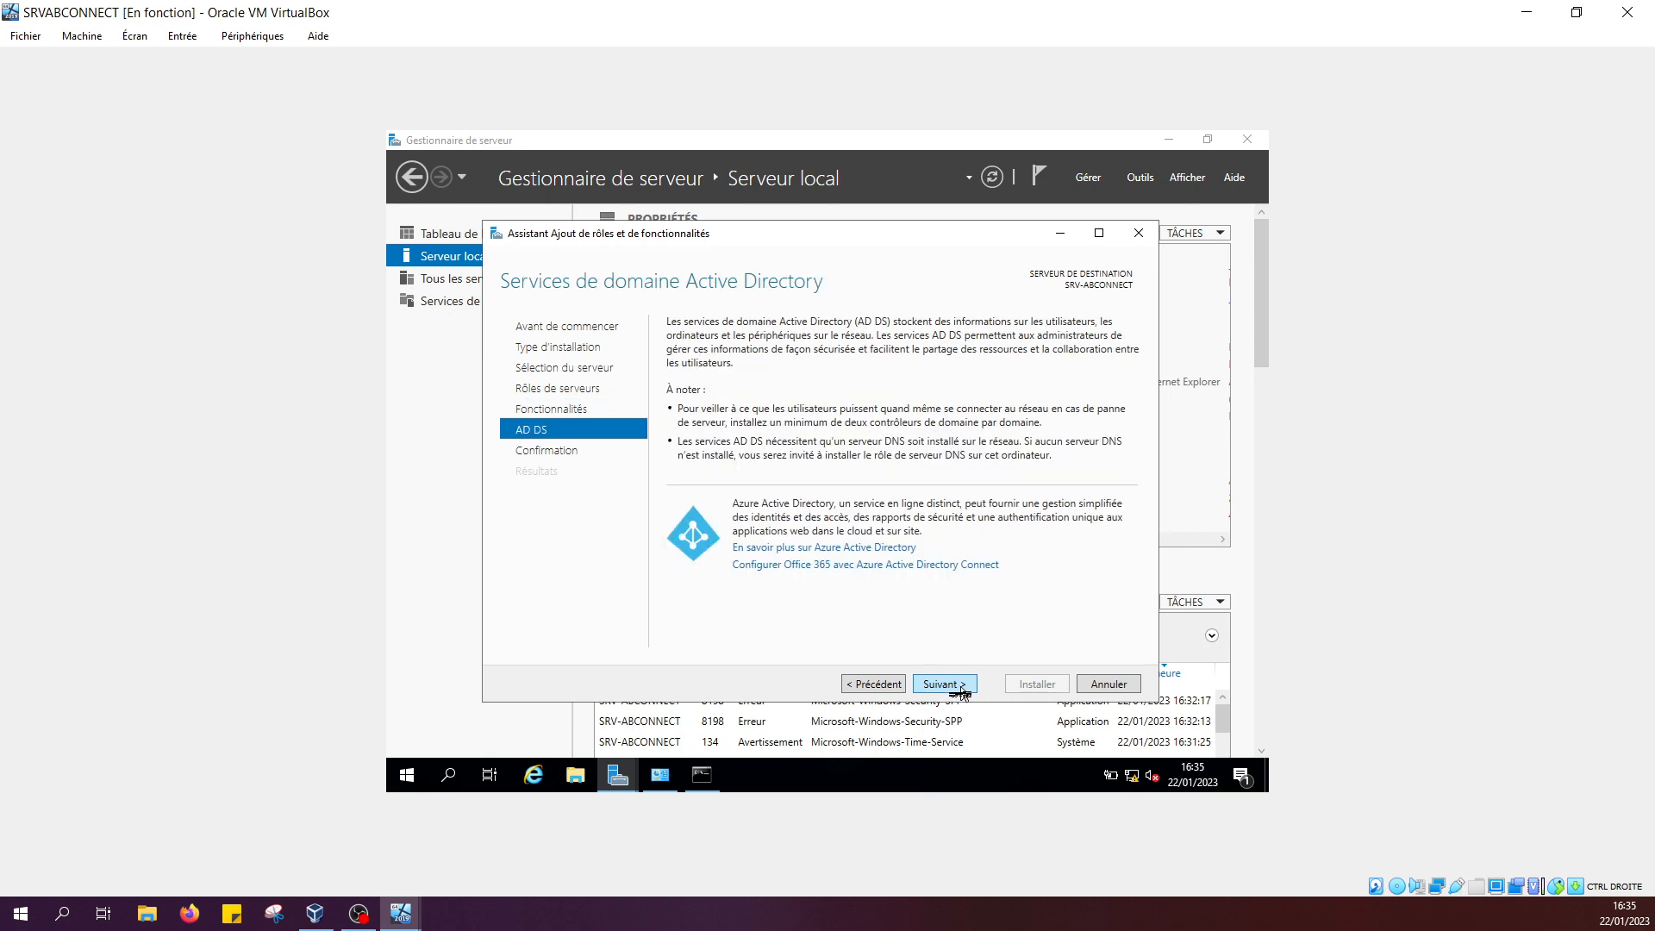
pyautogui.click(960, 689)
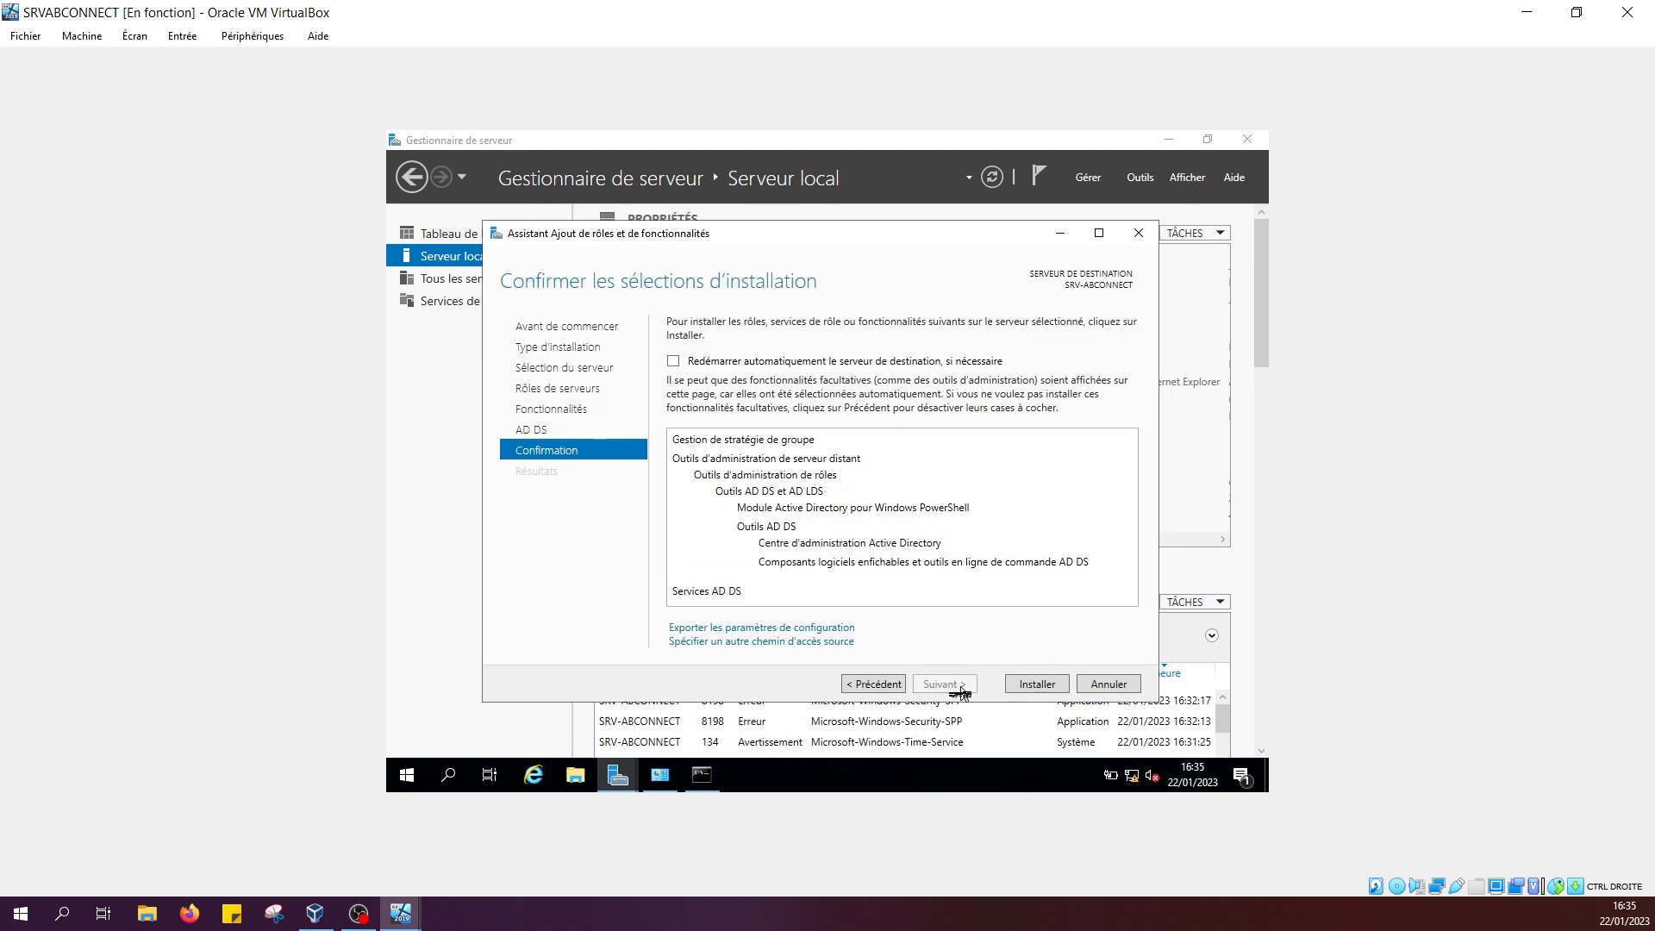
pyautogui.click(1041, 684)
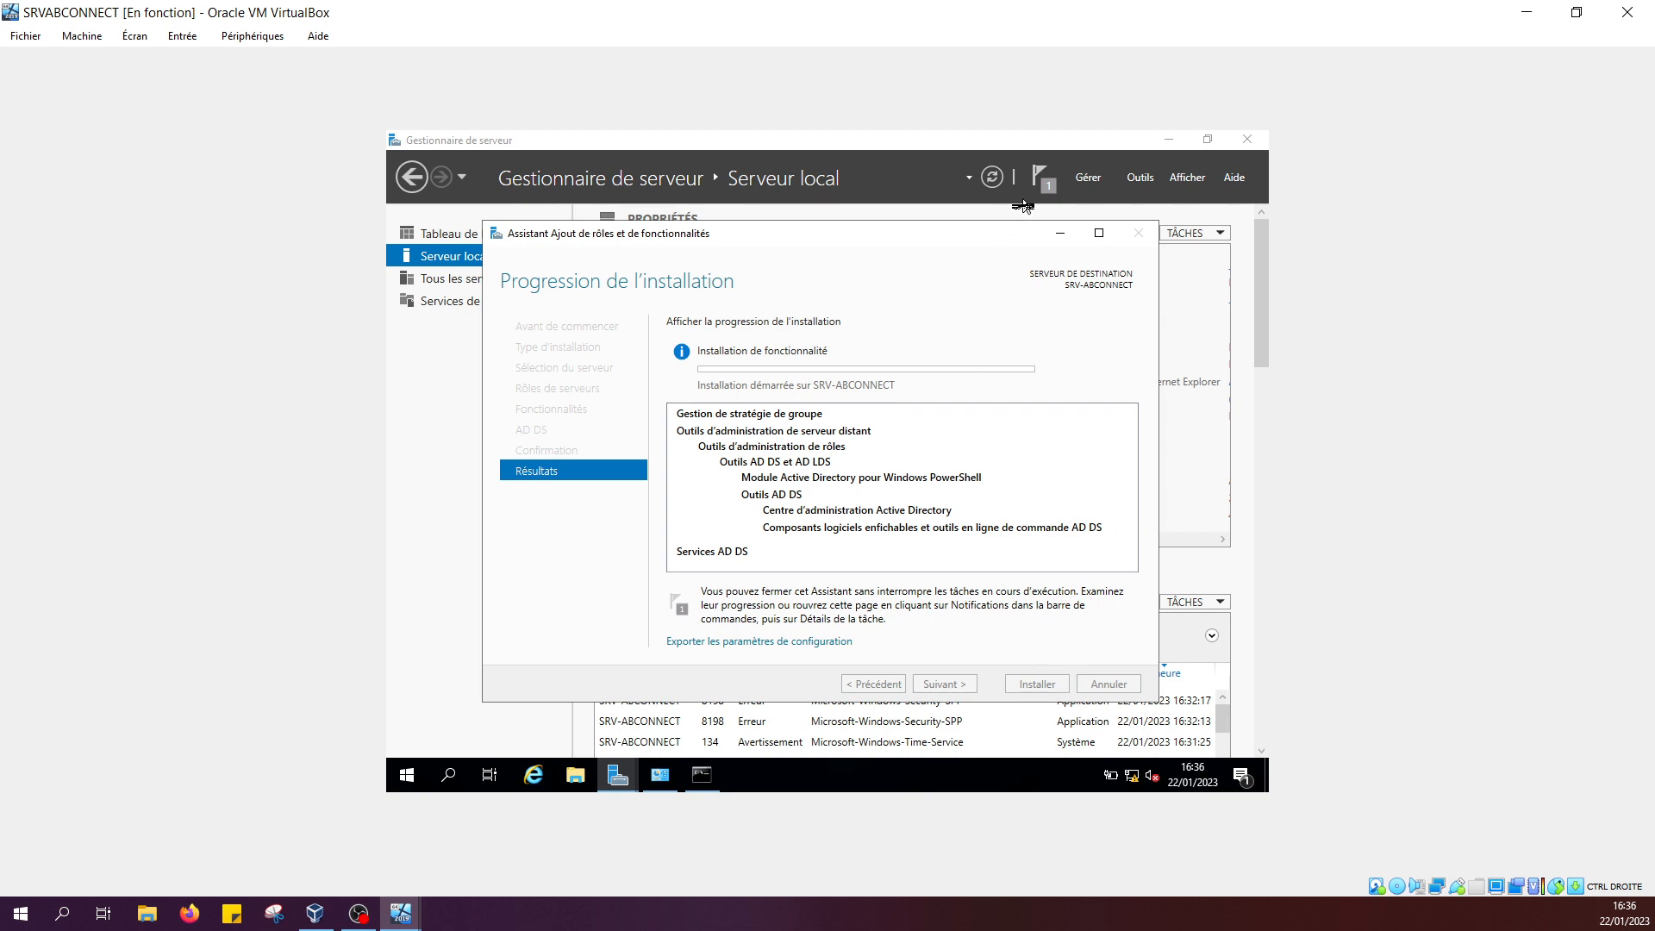
pyautogui.click(1046, 188)
pyautogui.click(1046, 188)
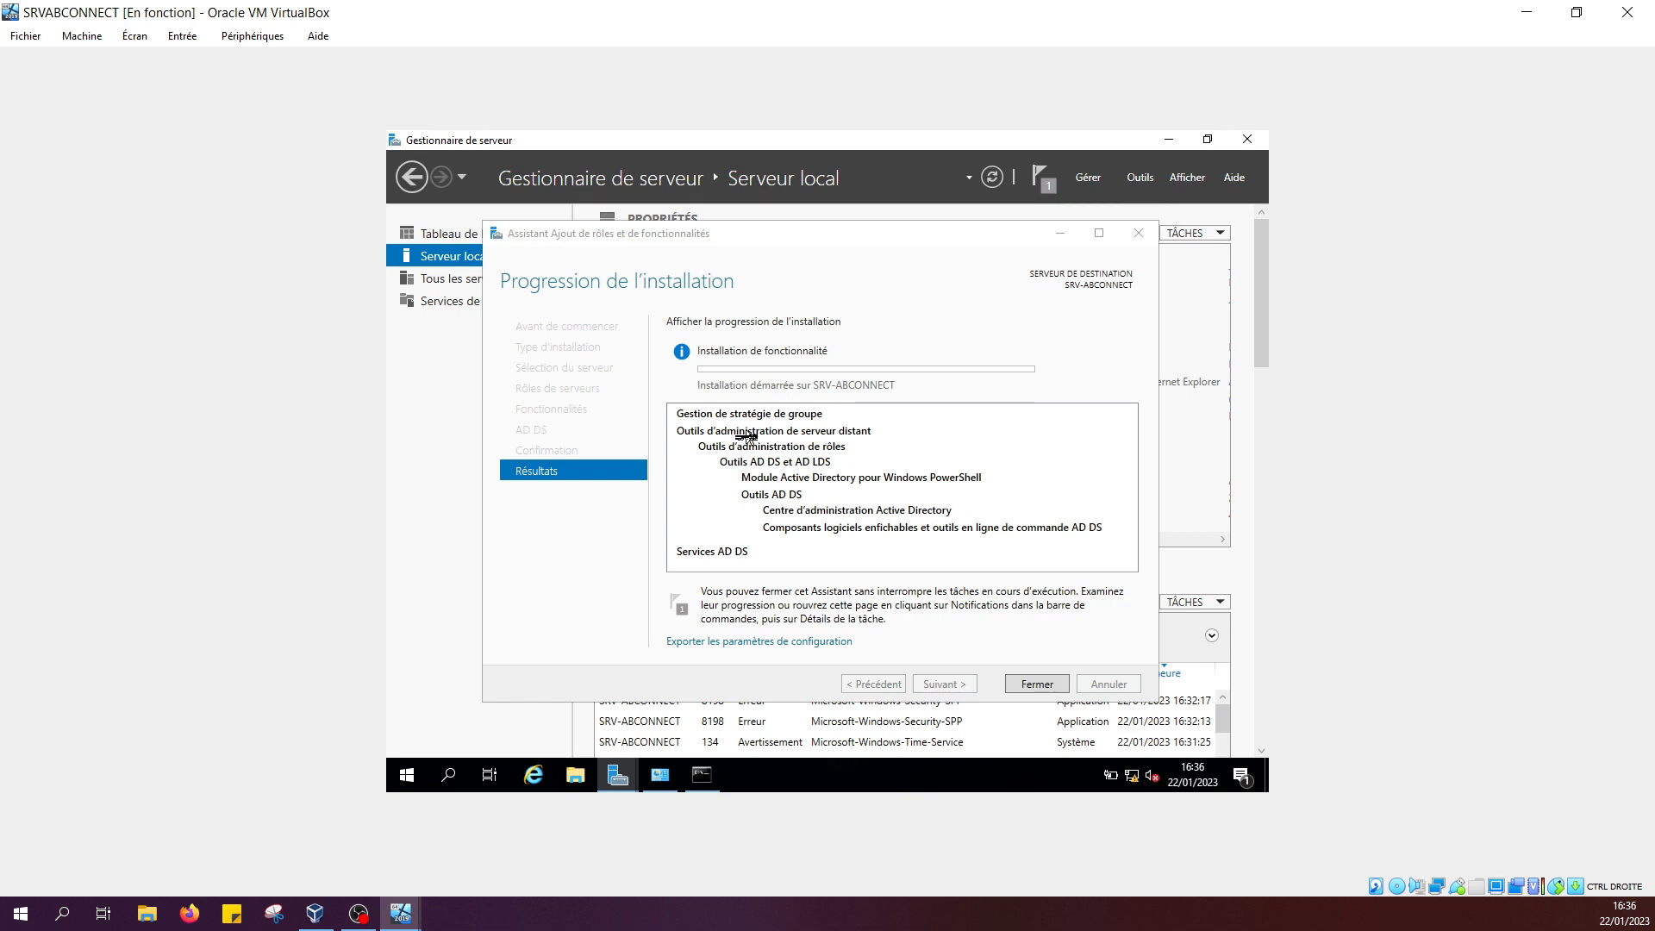
pyautogui.click(1035, 685)
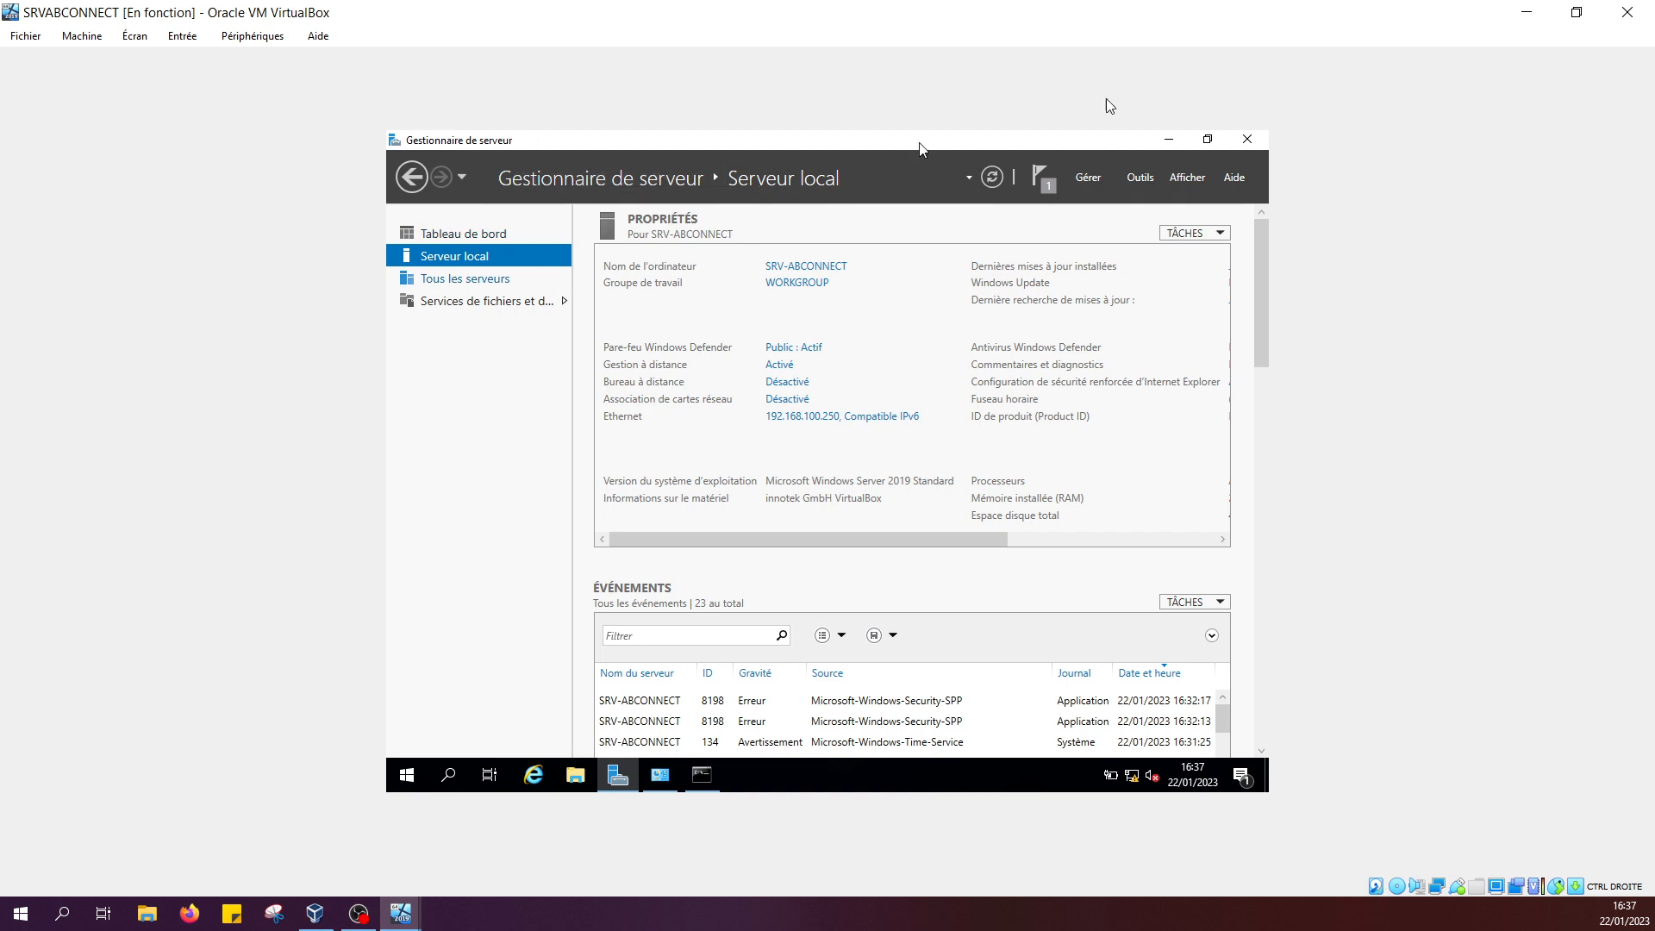
# - Check the role installation's progress in the server's notifications, view its task details and minimize the details window
pyautogui.click(1151, 186)
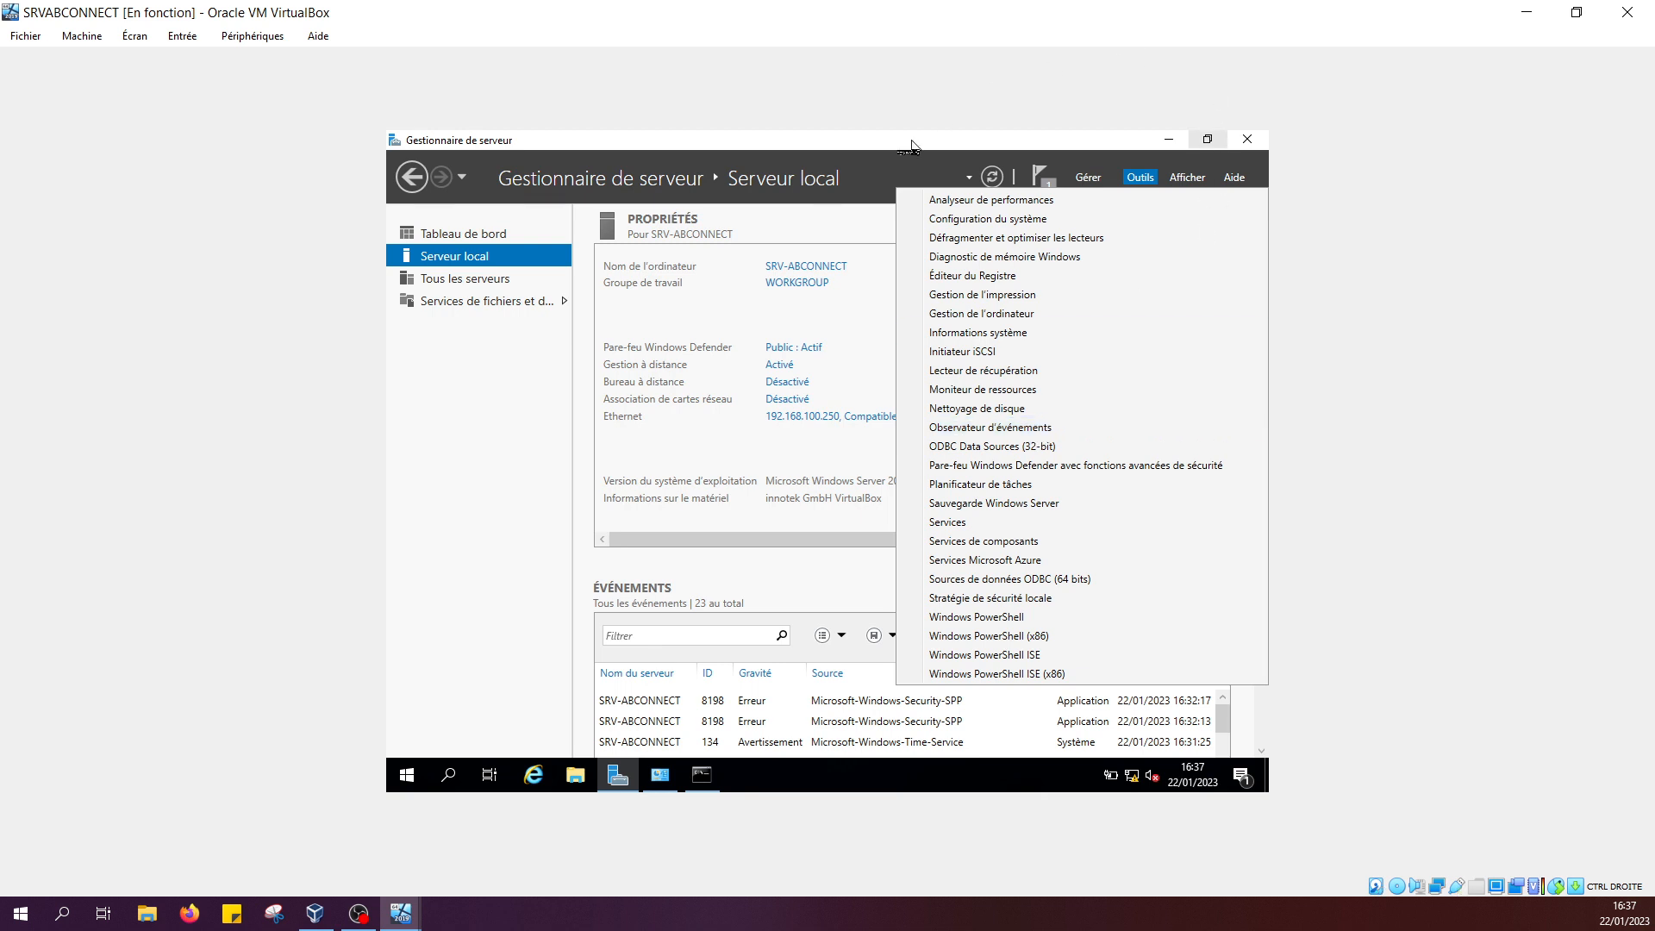
pyautogui.click(891, 172)
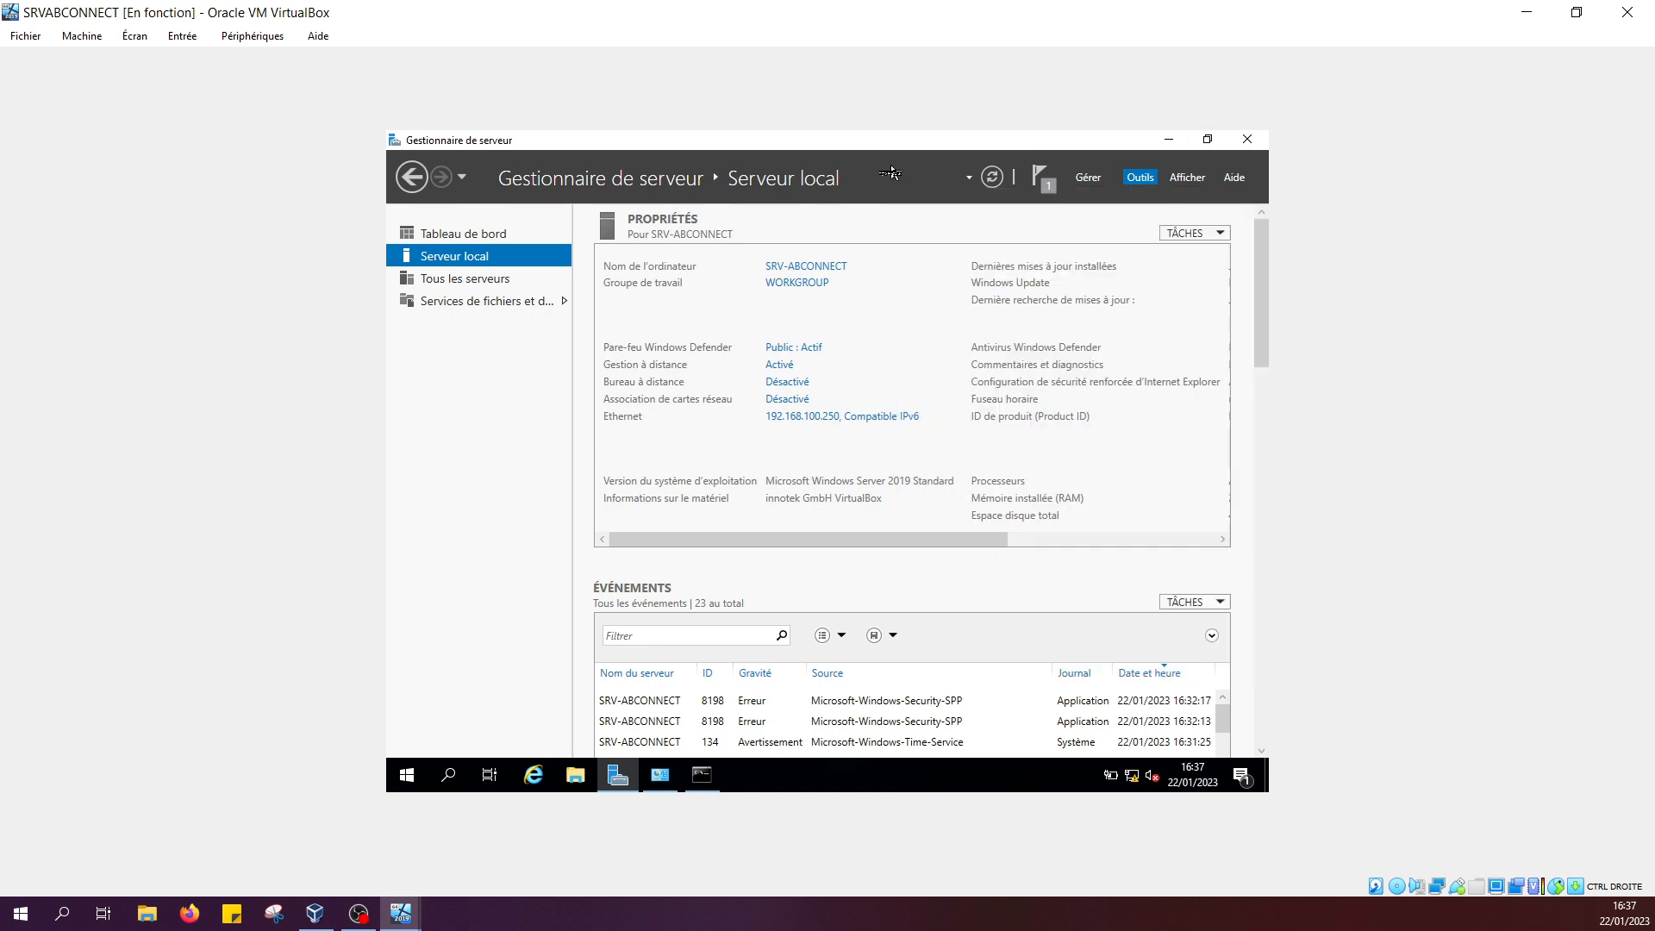
pyautogui.click(1055, 190)
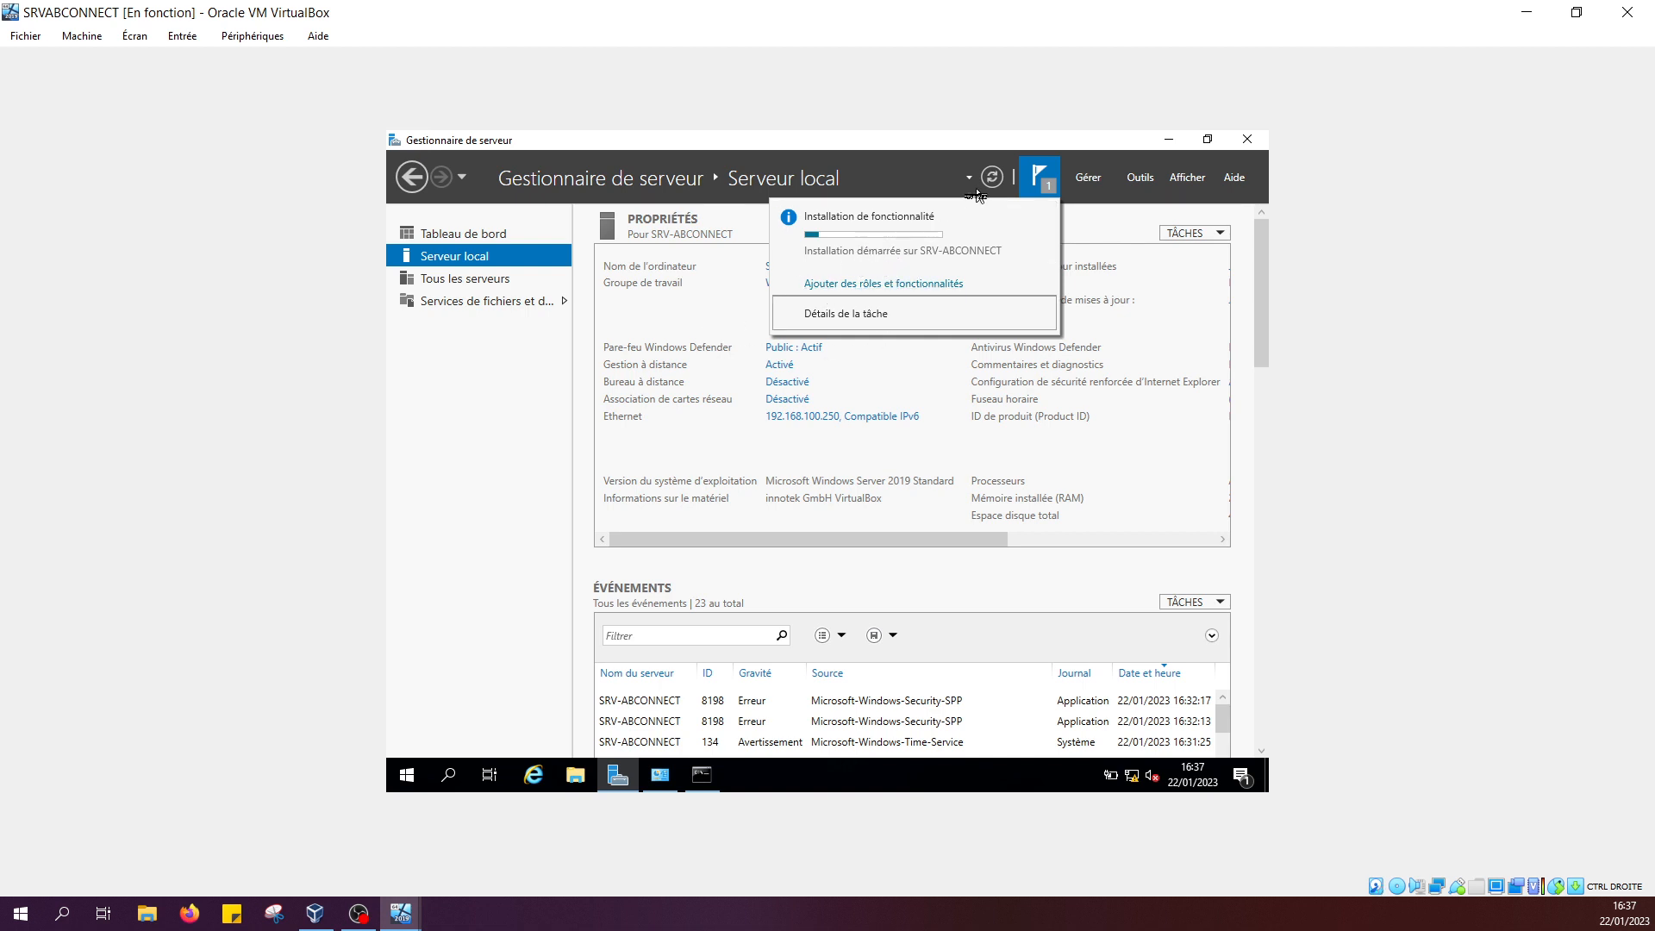
pyautogui.click(1140, 178)
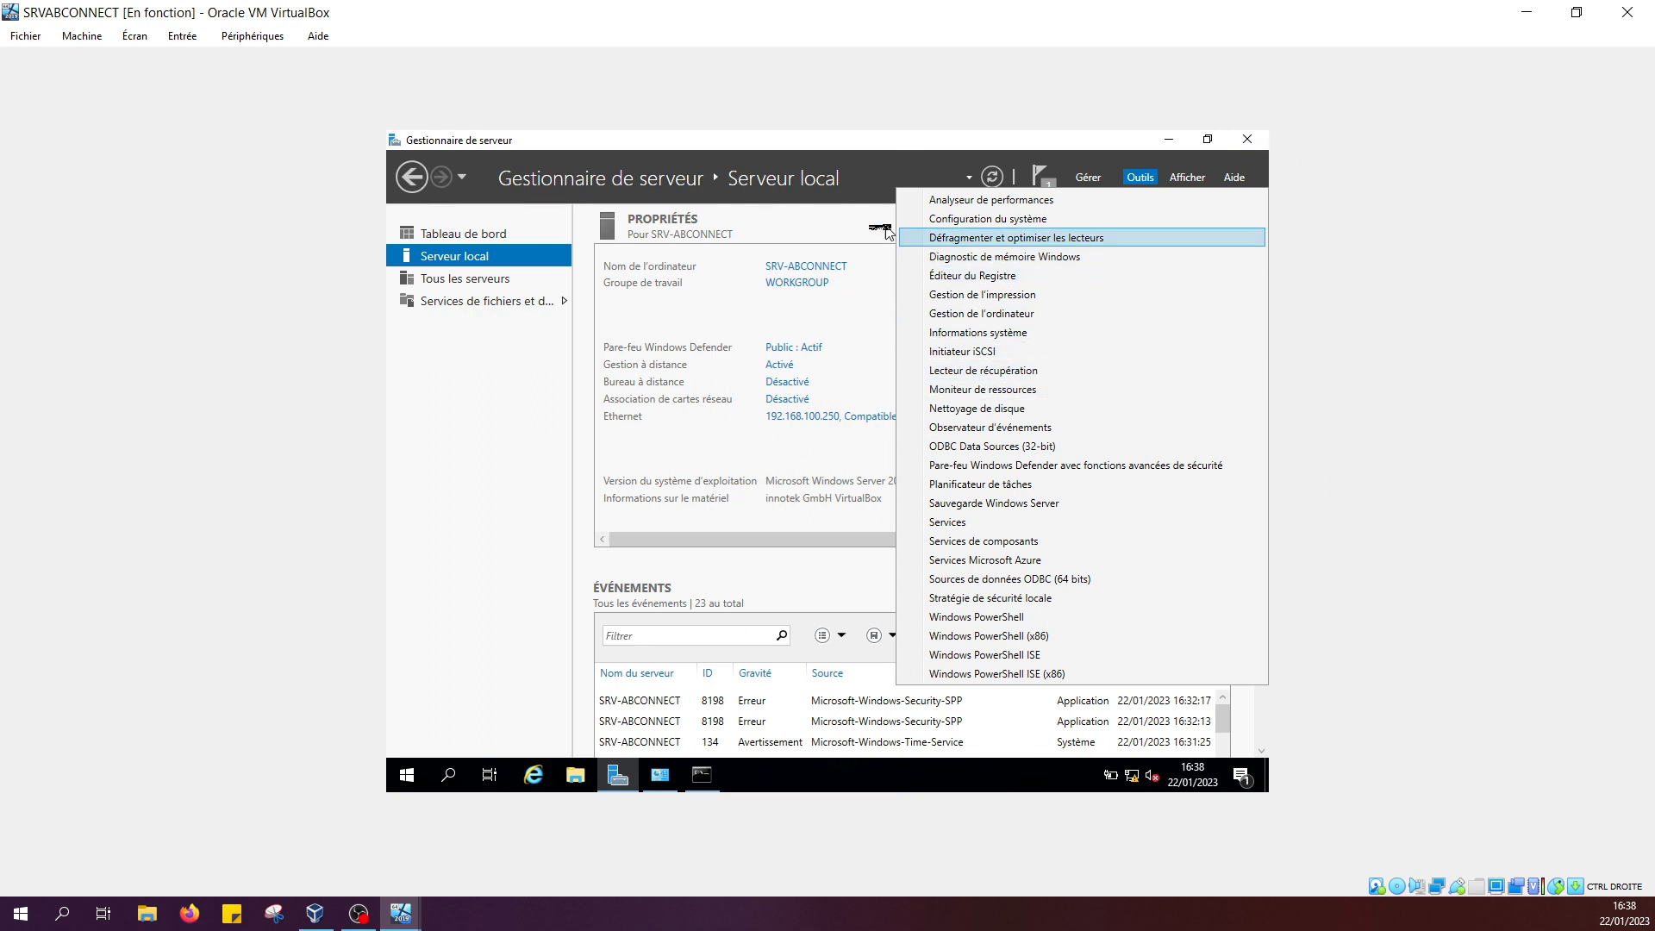
pyautogui.click(885, 182)
pyautogui.click(1041, 178)
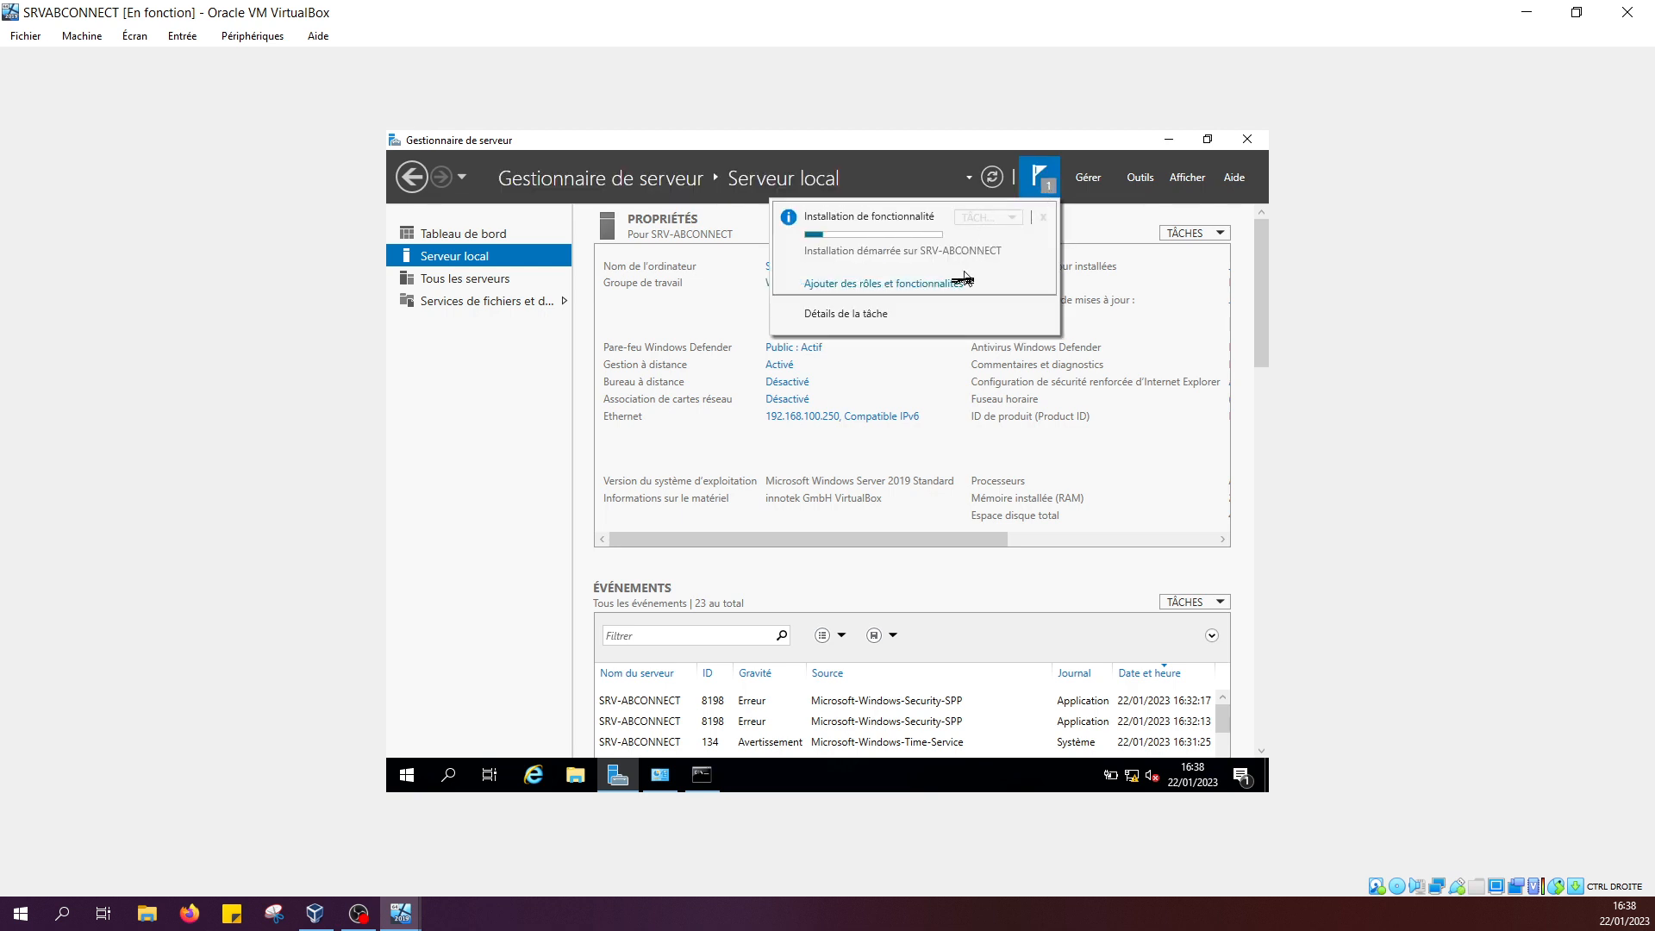
pyautogui.click(884, 314)
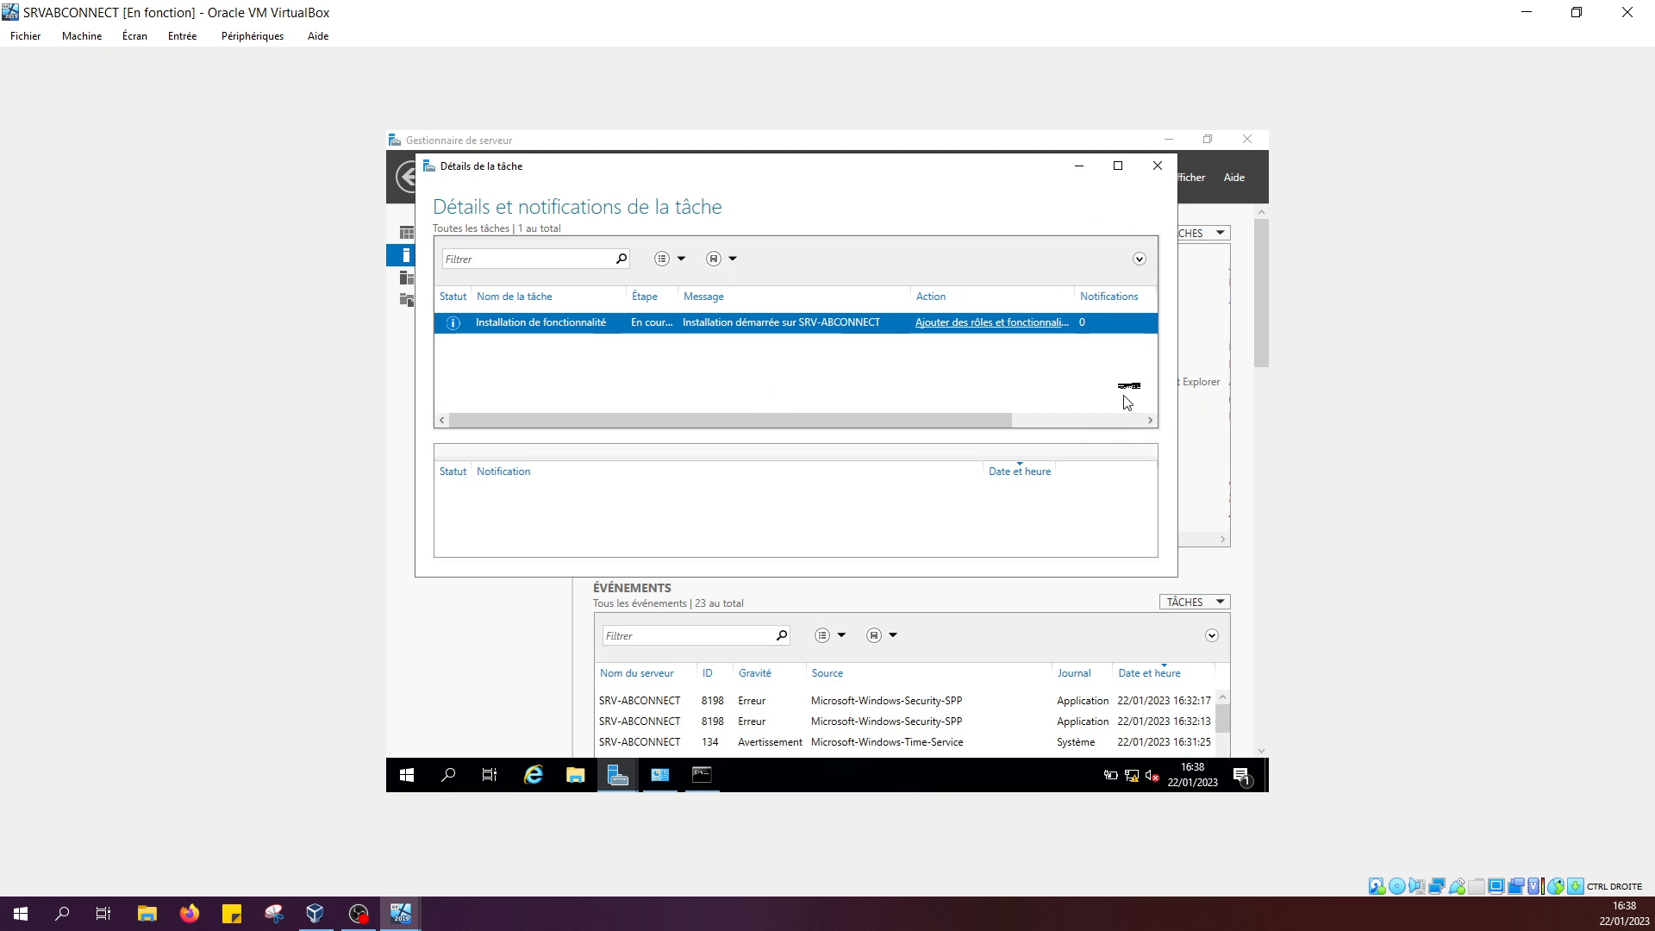
pyautogui.moveTo(1002, 424); pyautogui.dragTo(866, 423)
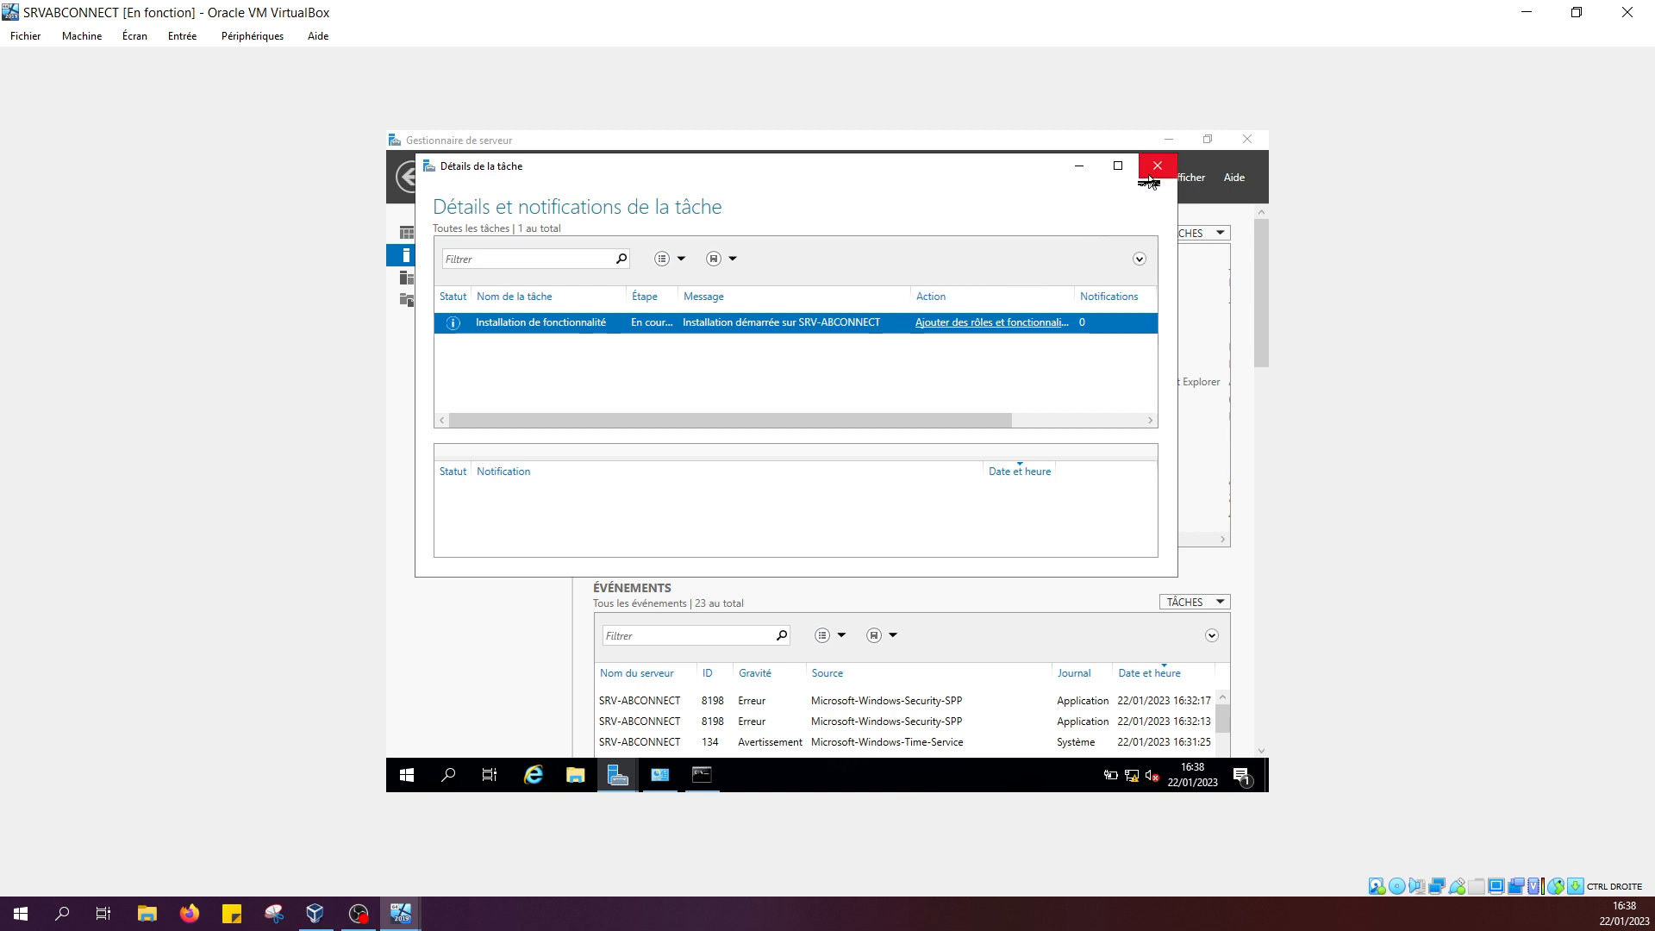
pyautogui.click(1079, 165)
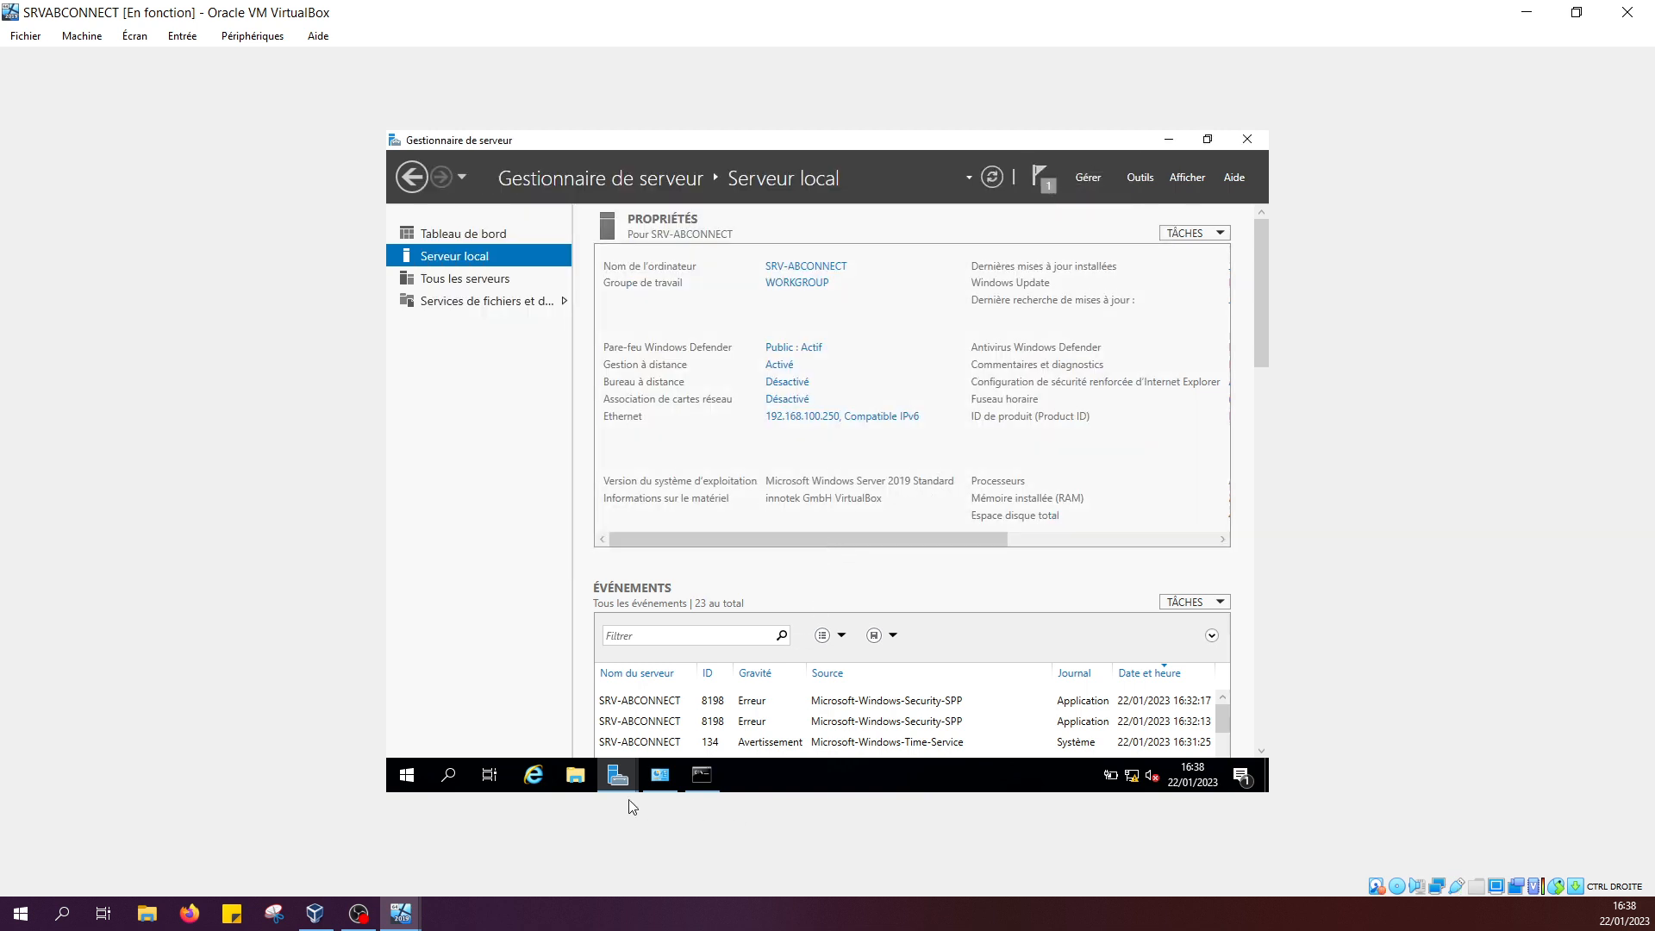
# - Switch to the Pfsense-R100 console, enlarge its window and check the WAN, LAN and DMZ interface addresses
pyautogui.moveTo(708, 787)
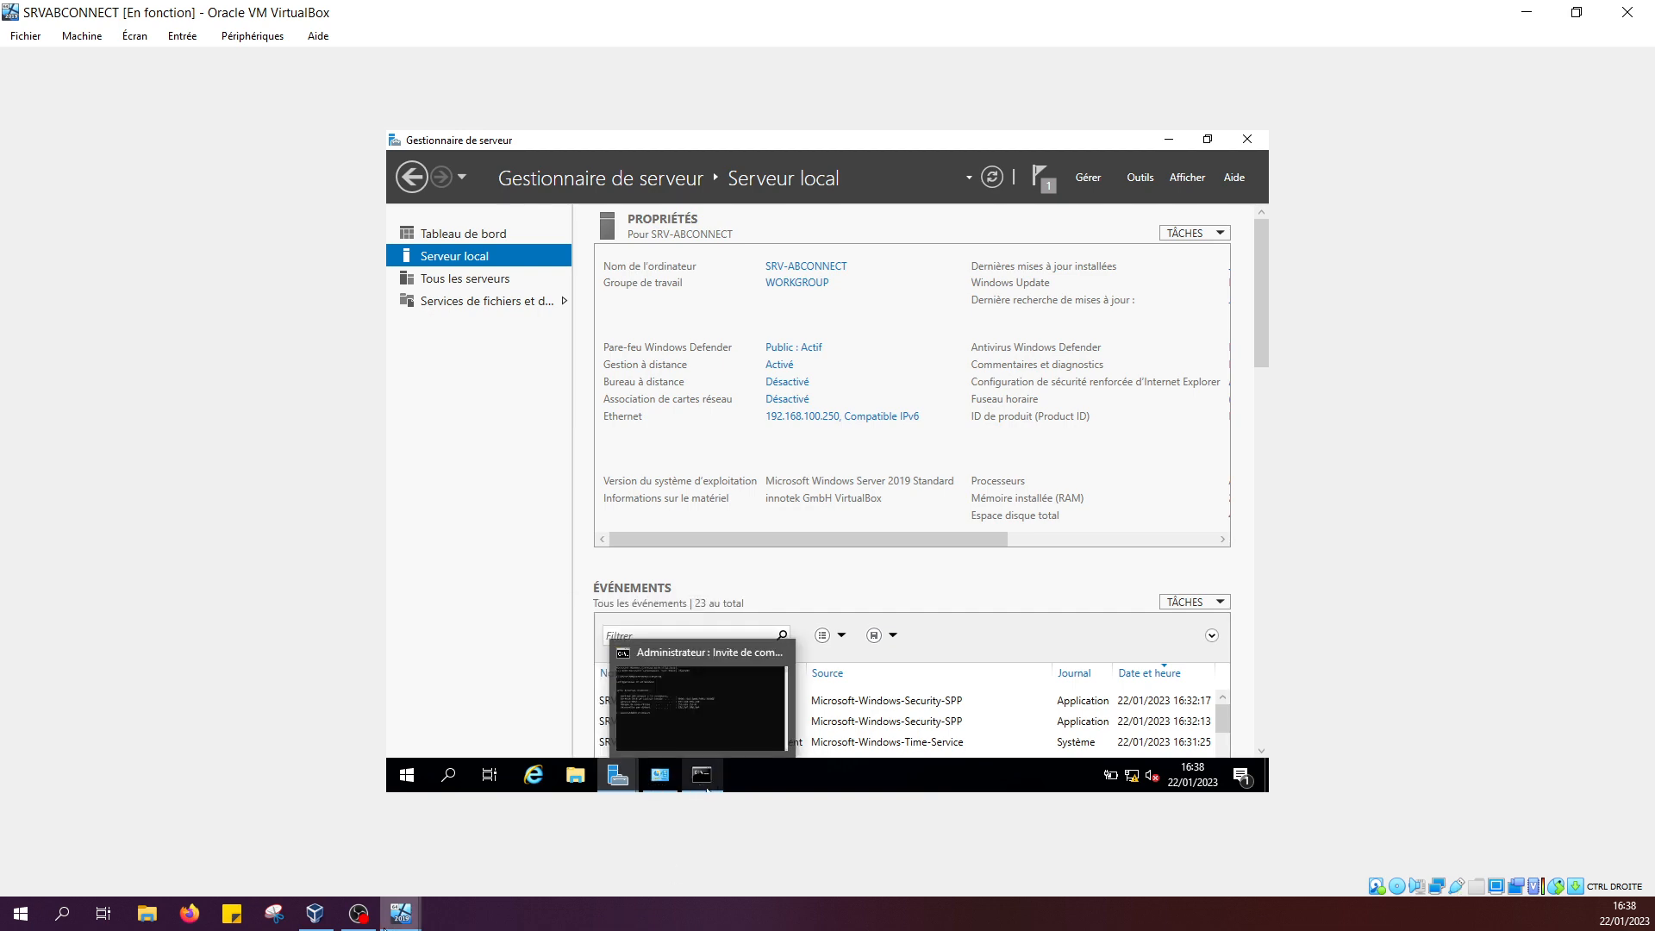
pyautogui.moveTo(401, 922)
pyautogui.click(531, 824)
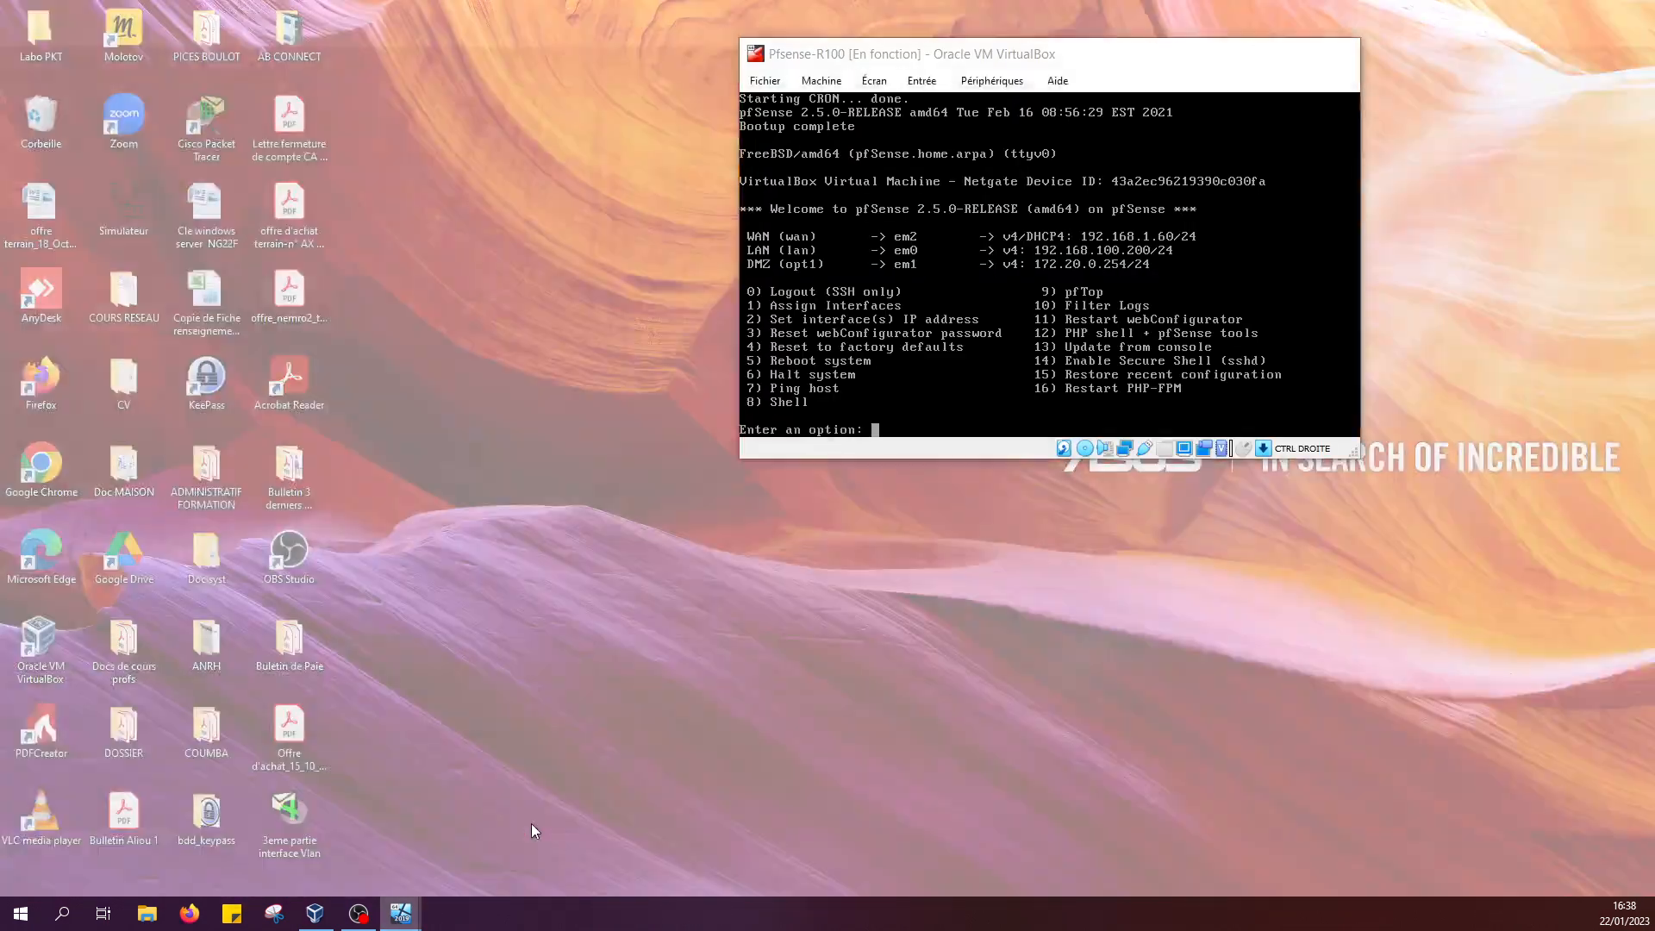
pyautogui.click(1284, 53)
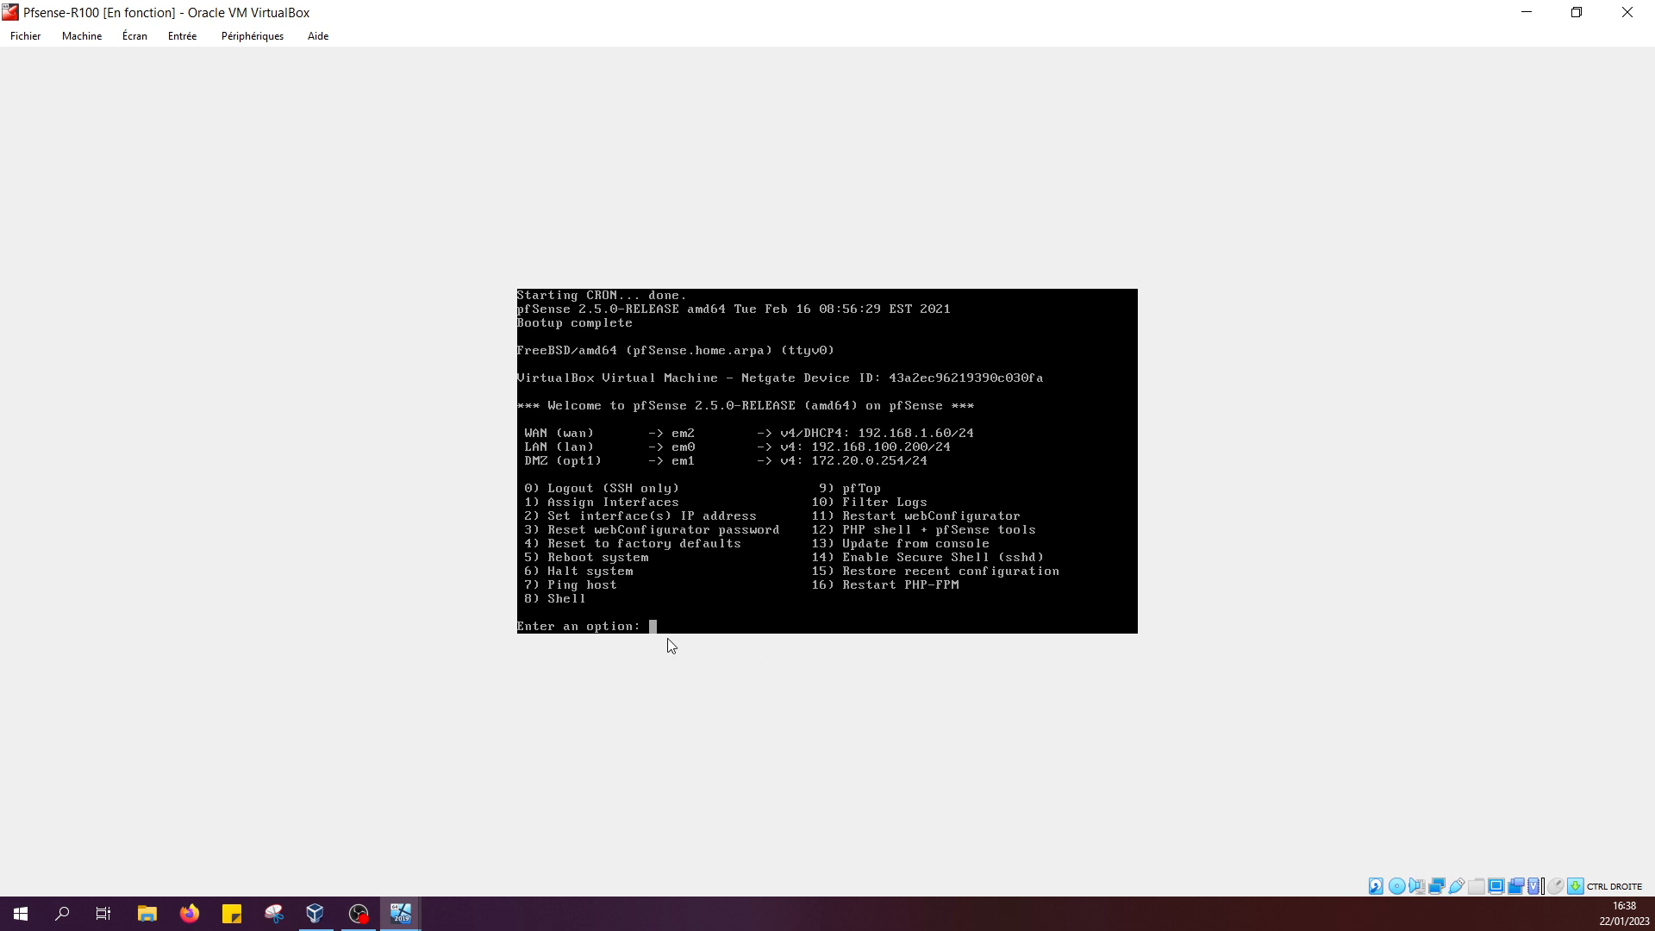
# - Compare the SRVABCONNECT machine with the VirtualBox manager and examine the network adapters configured for Pfsense-R100
pyautogui.click(404, 912)
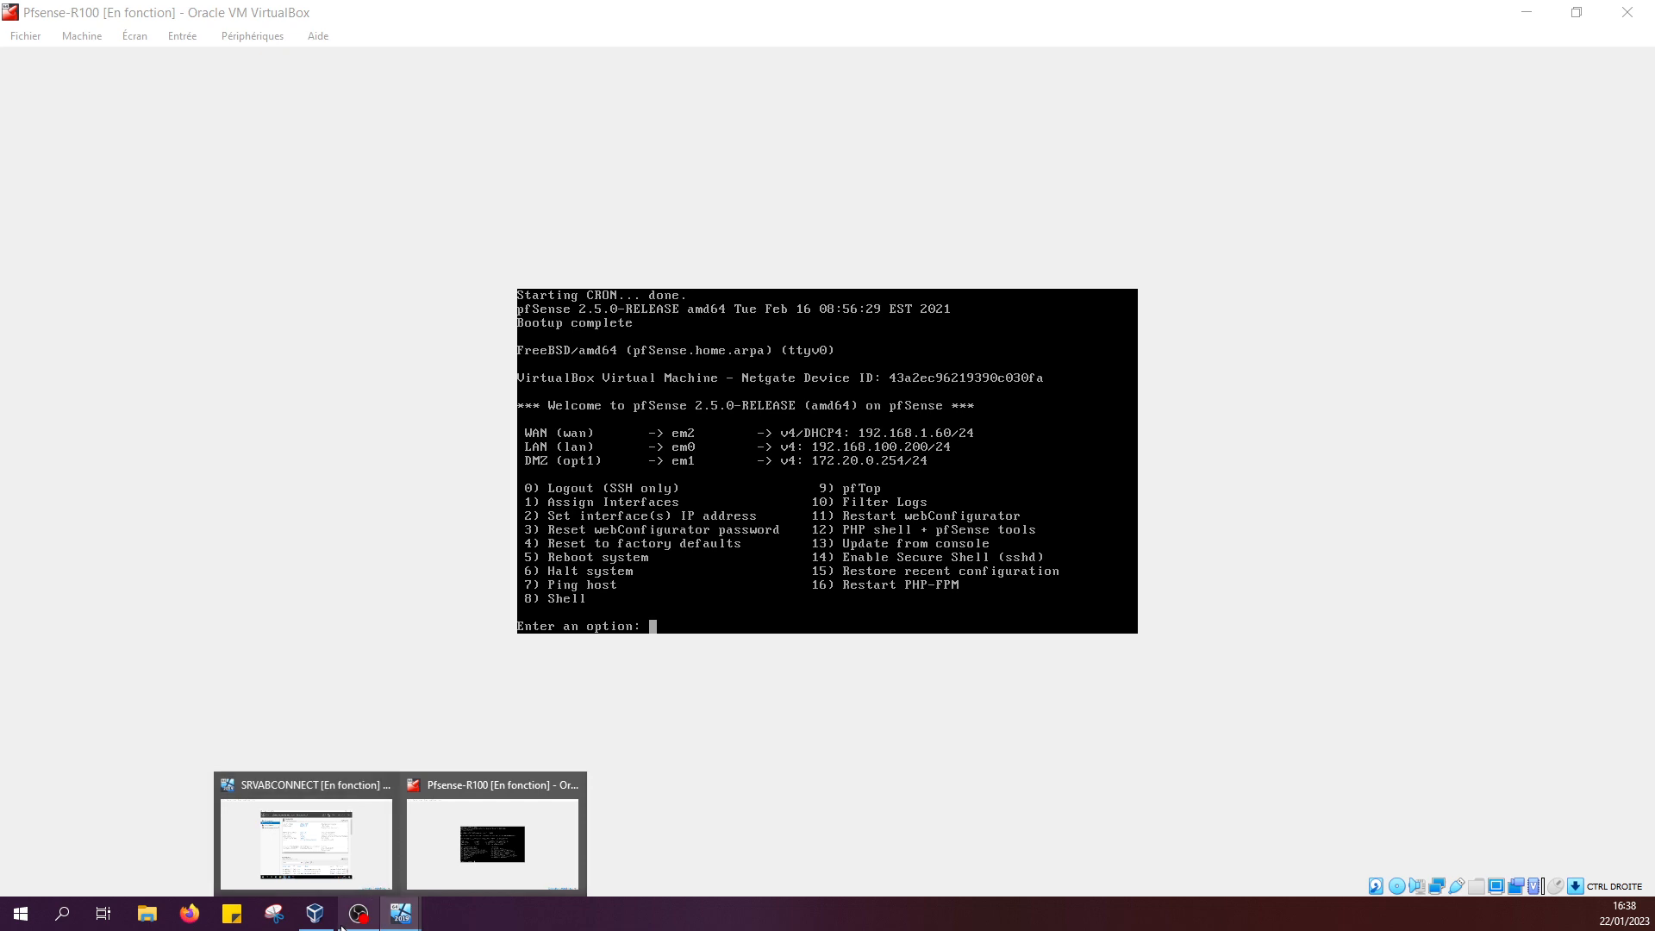
pyautogui.click(315, 914)
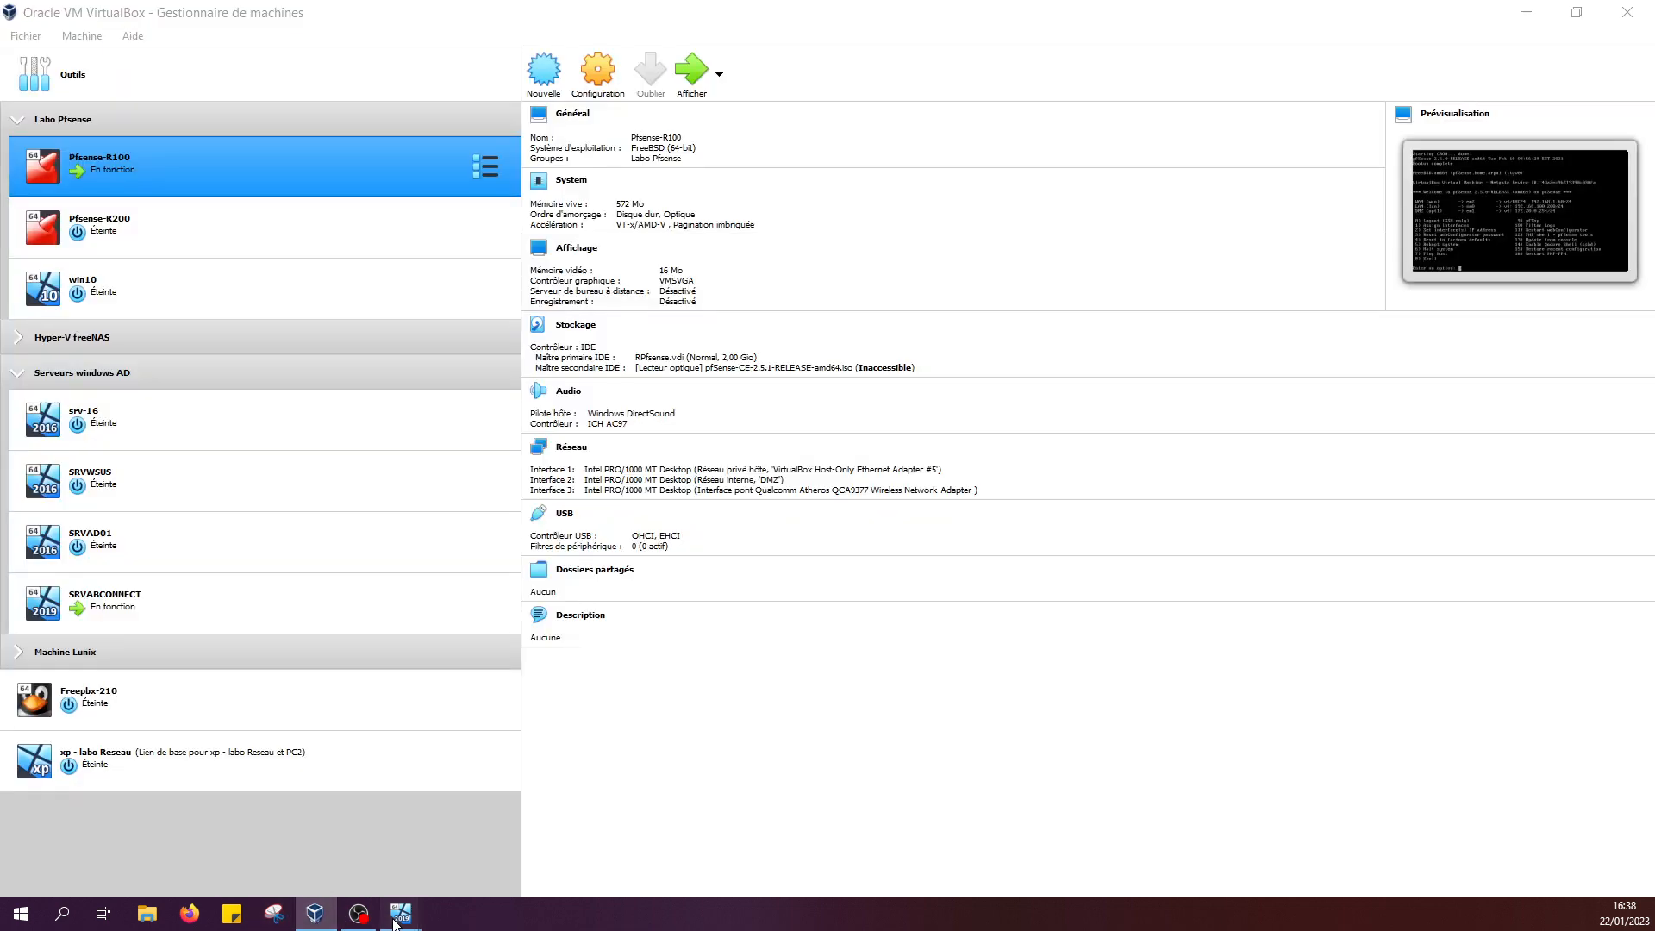
pyautogui.moveTo(401, 912)
pyautogui.click(319, 845)
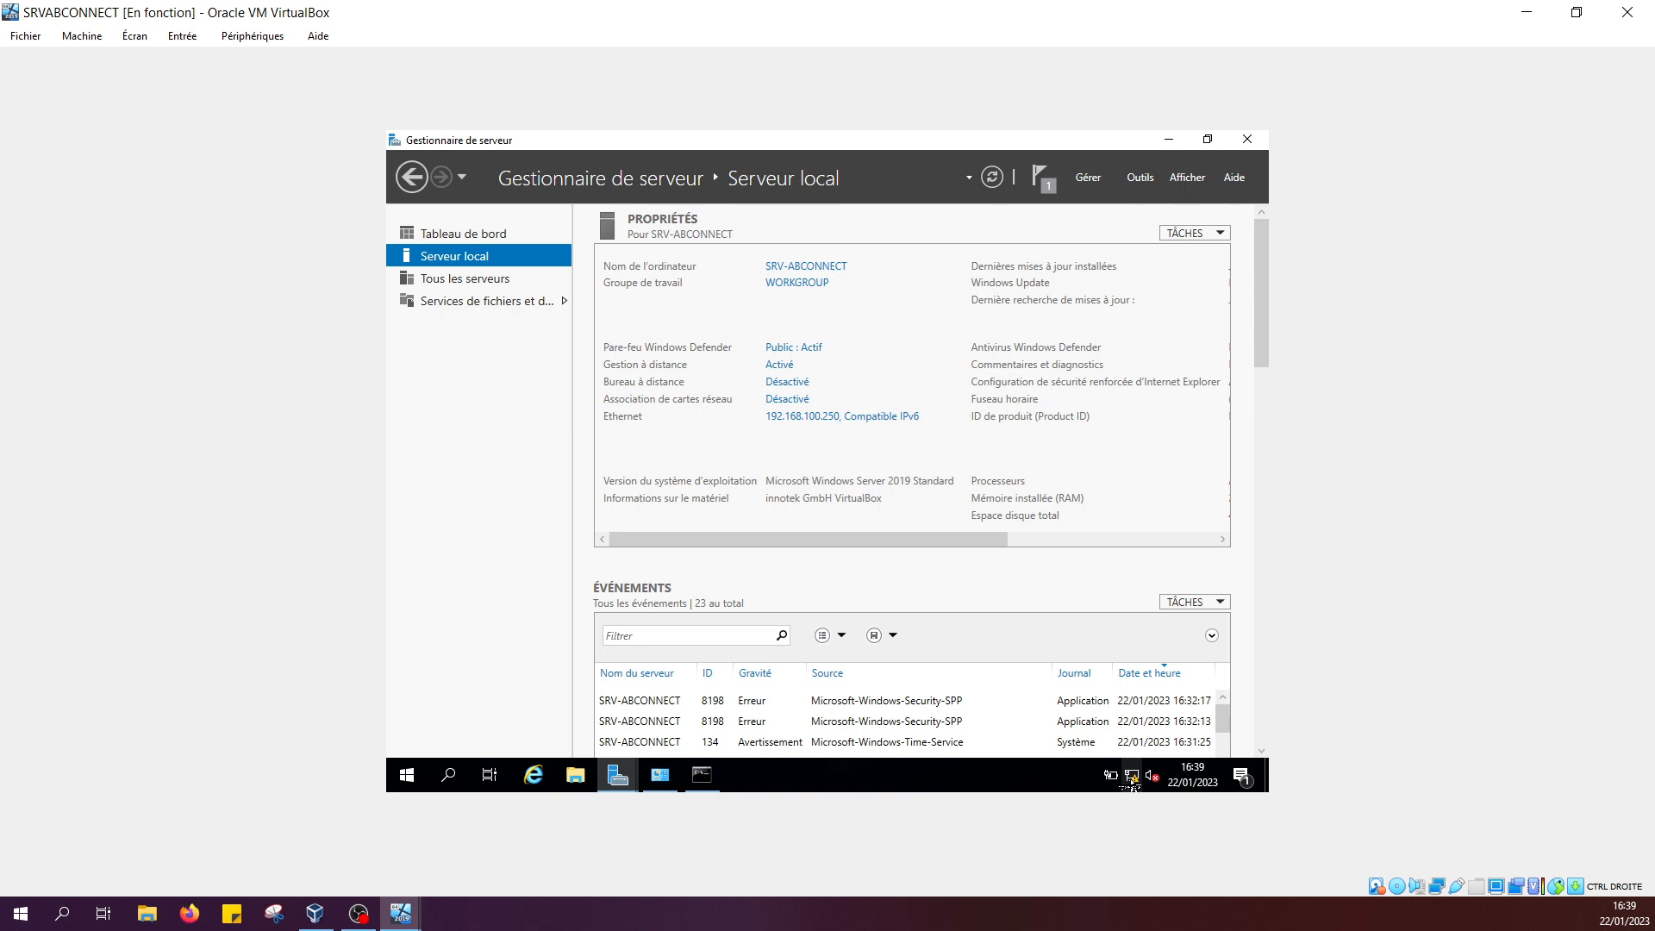
pyautogui.click(315, 919)
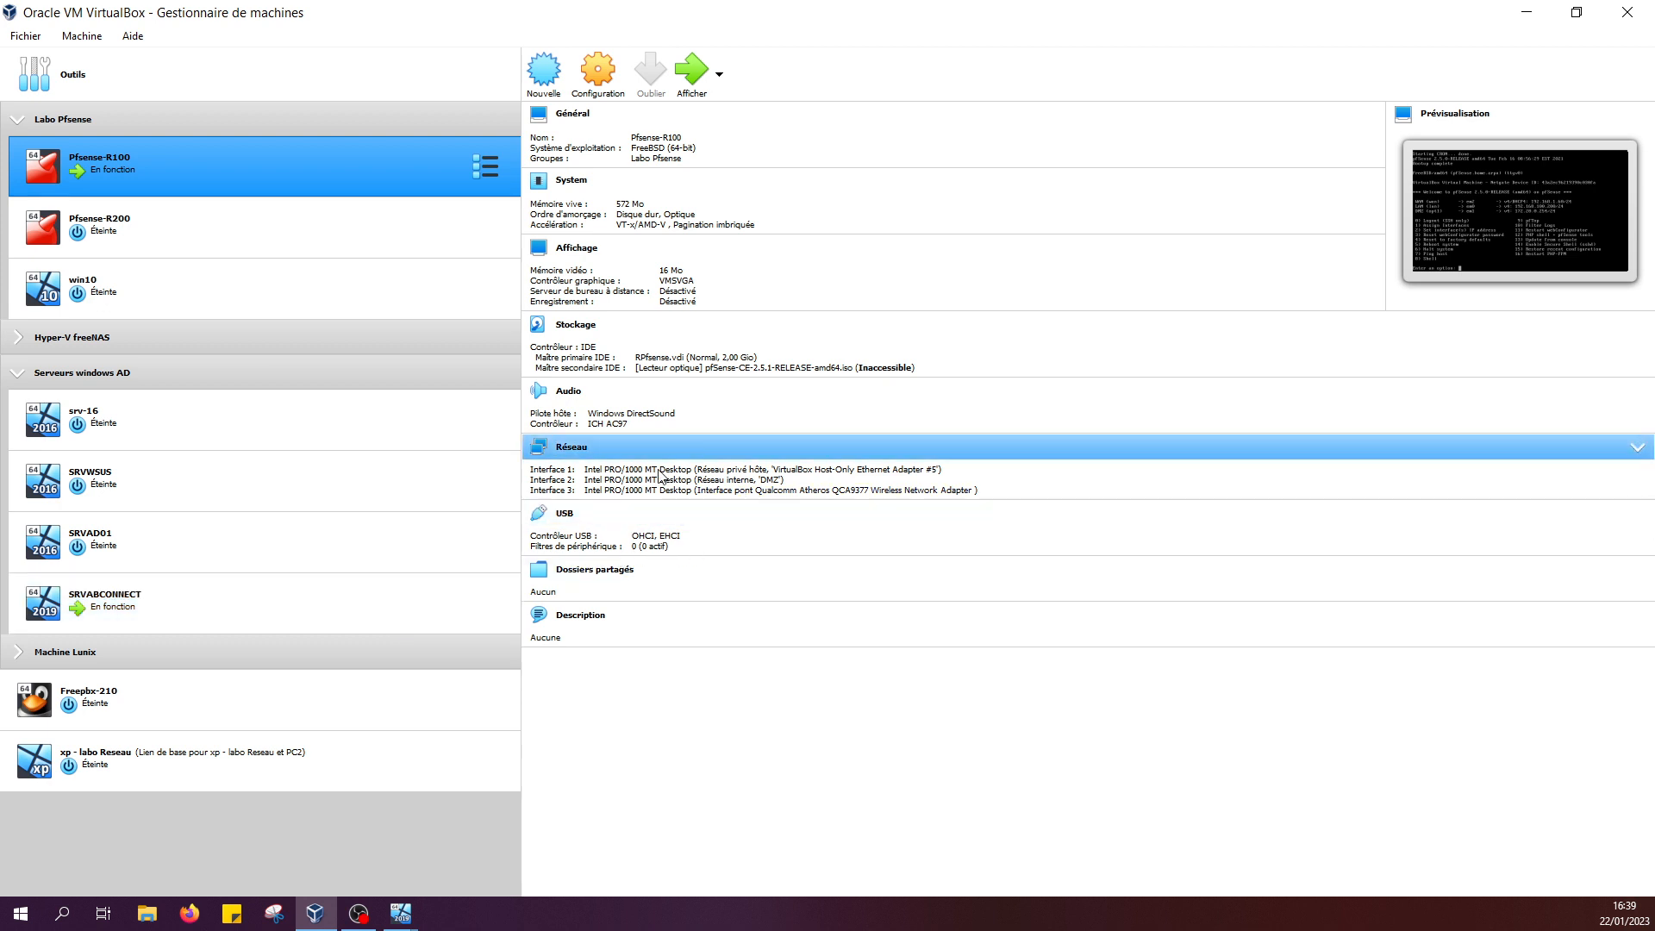
# - Try VirtualBox Host-Only Ethernet Adapter #4 on Interface 1 of Pfsense-R100 and set it back to adapter #5
pyautogui.click(853, 472)
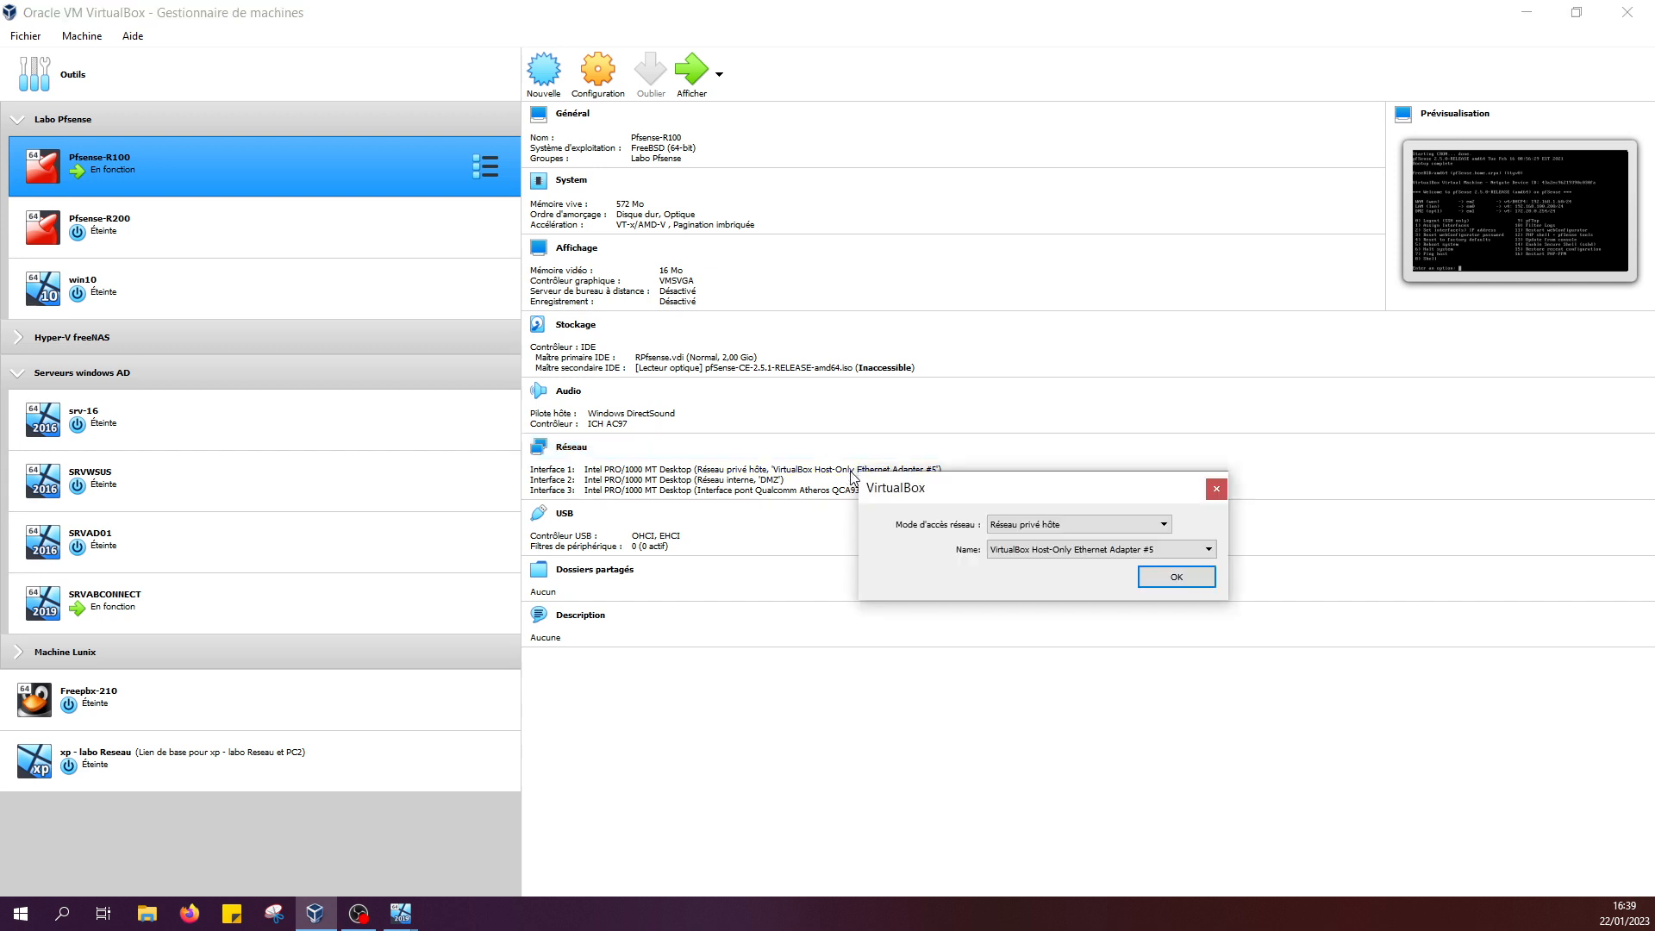
pyautogui.click(1101, 549)
pyautogui.click(1111, 580)
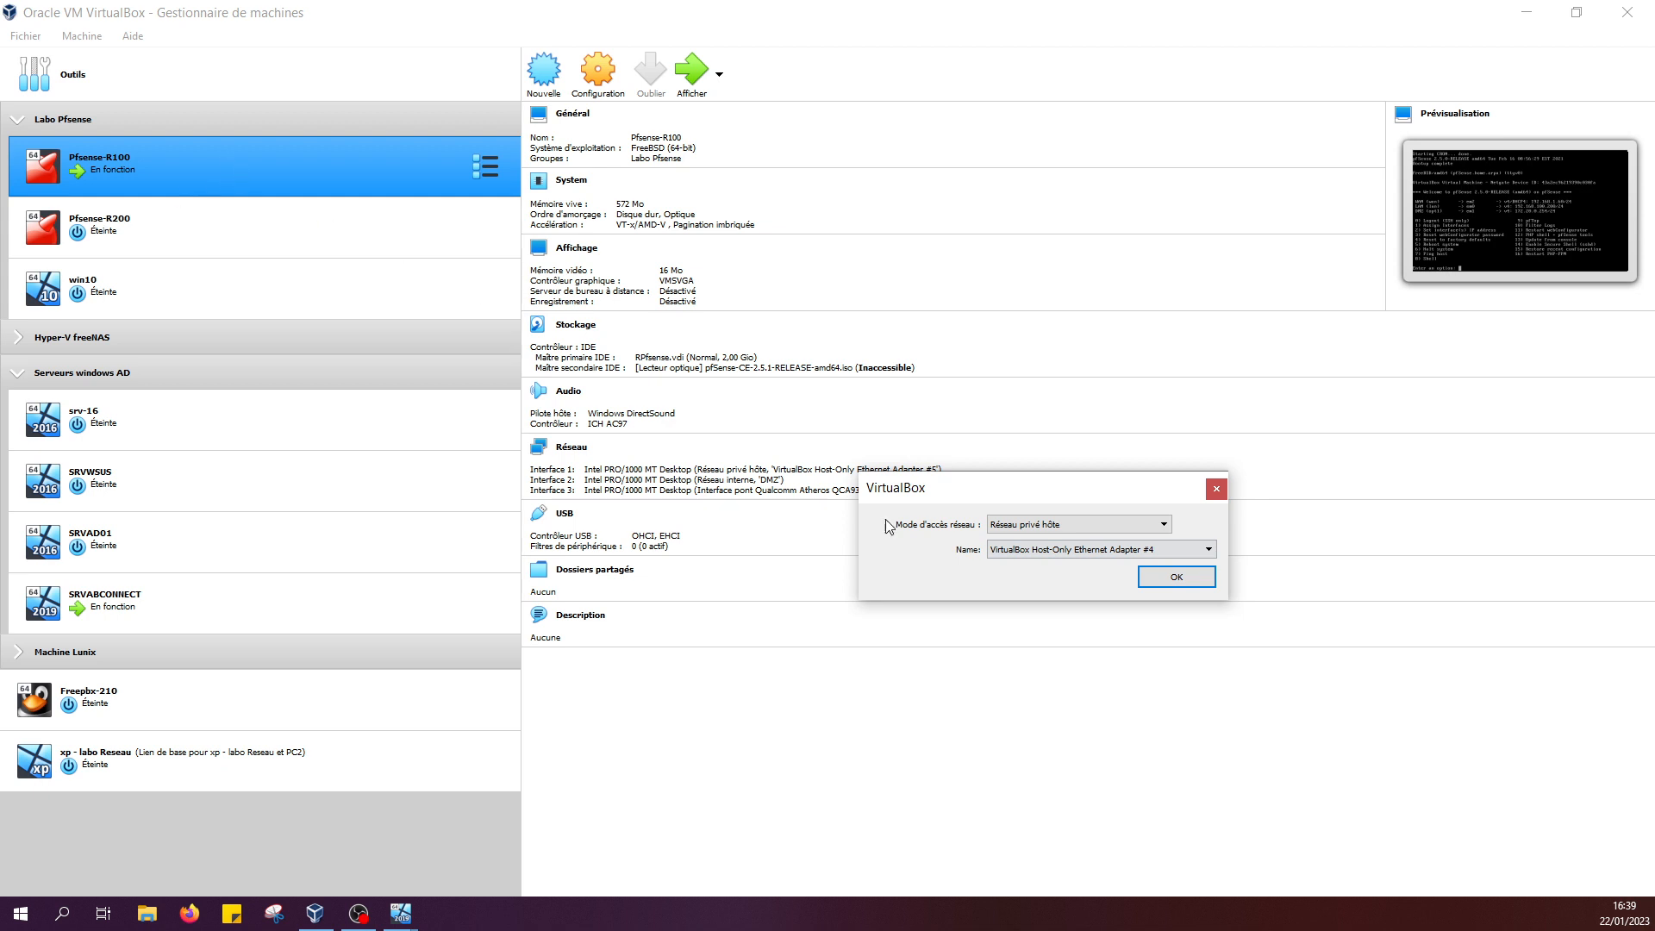
pyautogui.click(1171, 552)
pyautogui.click(1174, 566)
pyautogui.click(1176, 577)
# - Attach Interface 1 of SRVABCONNECT to the host-only network (Réseau privé hôte) on VirtualBox Host-Only Ethernet Adapter #5, matching Pfsense-R100
pyautogui.click(207, 608)
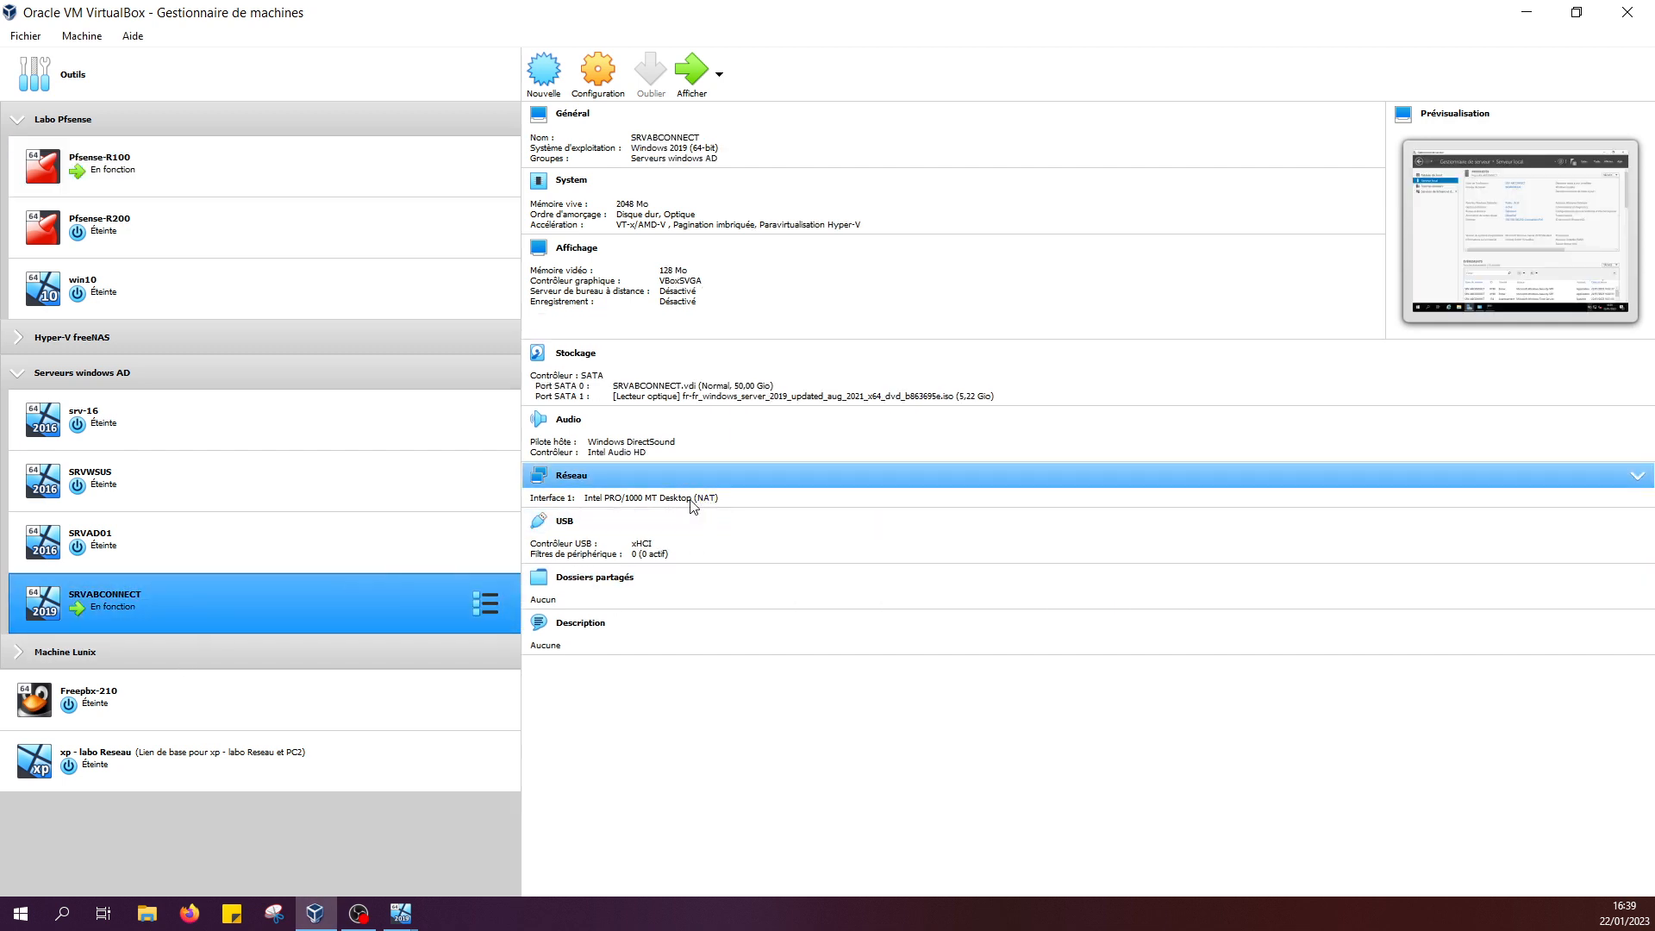
pyautogui.click(216, 180)
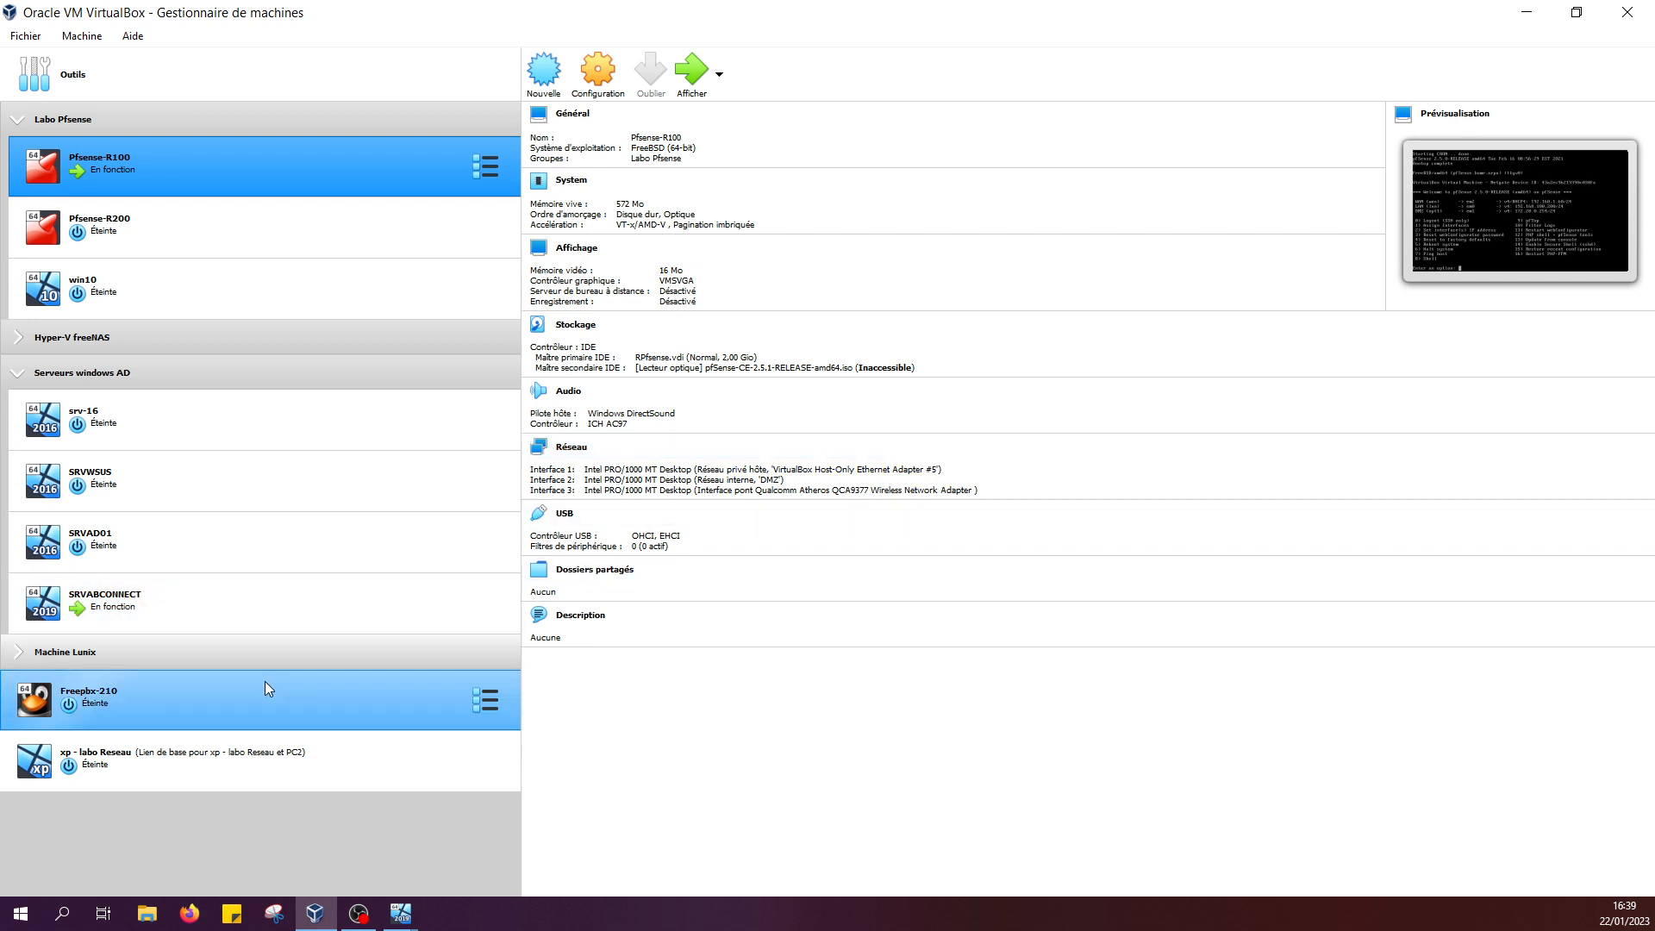
pyautogui.click(233, 612)
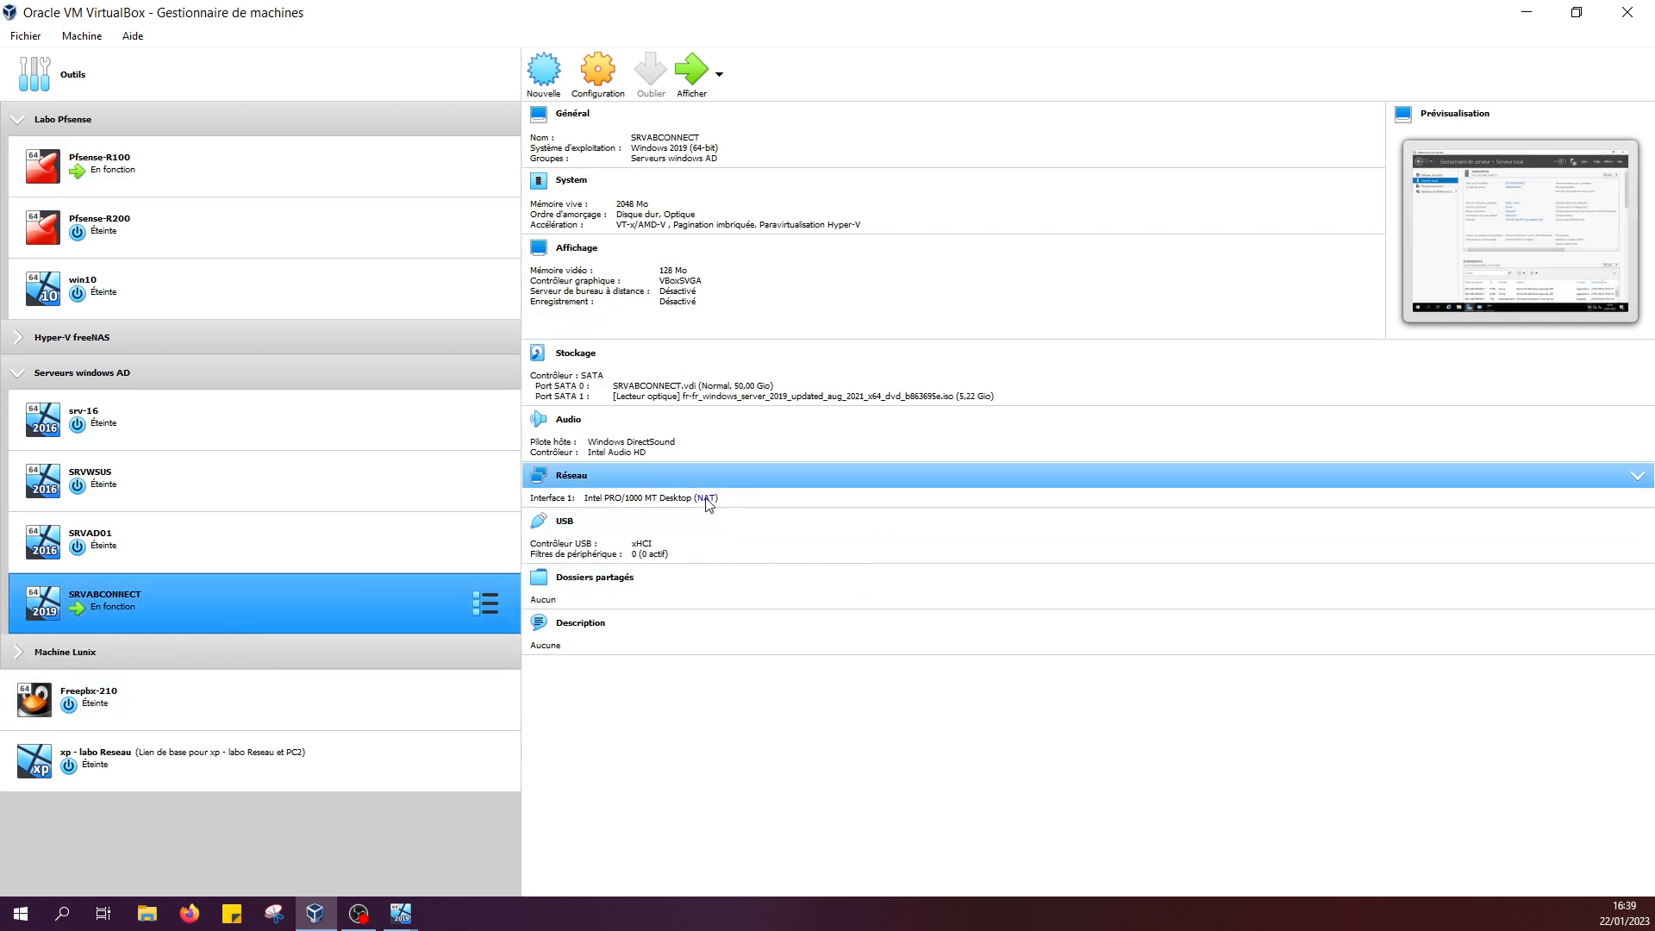
pyautogui.click(708, 498)
pyautogui.click(916, 551)
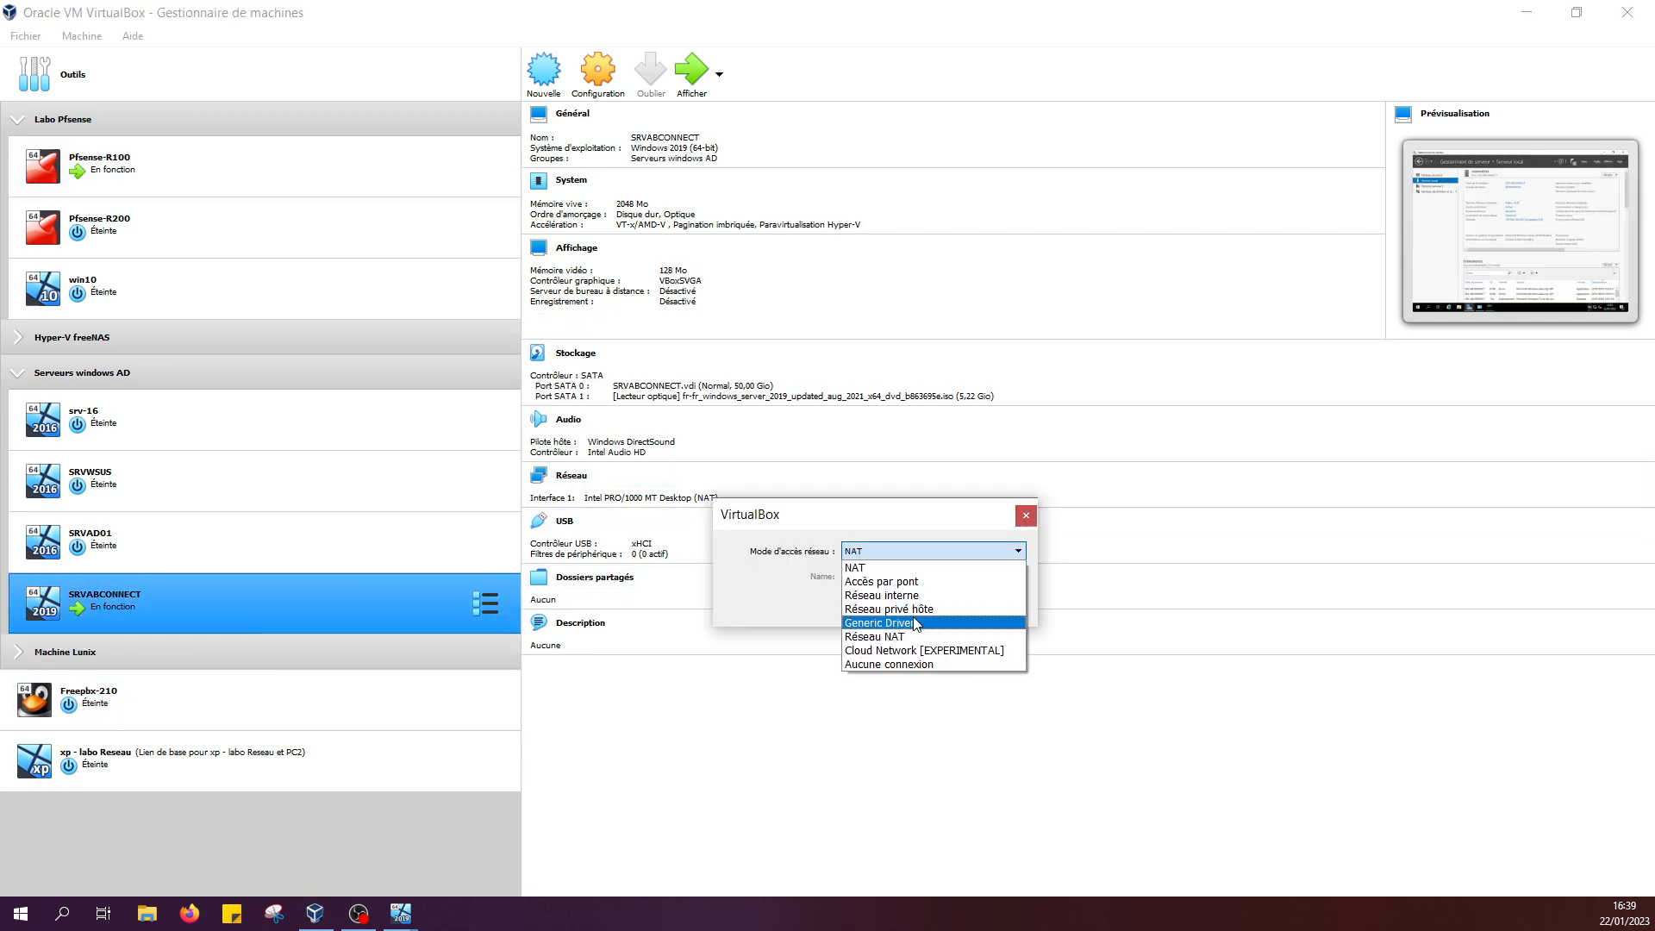
pyautogui.click(932, 609)
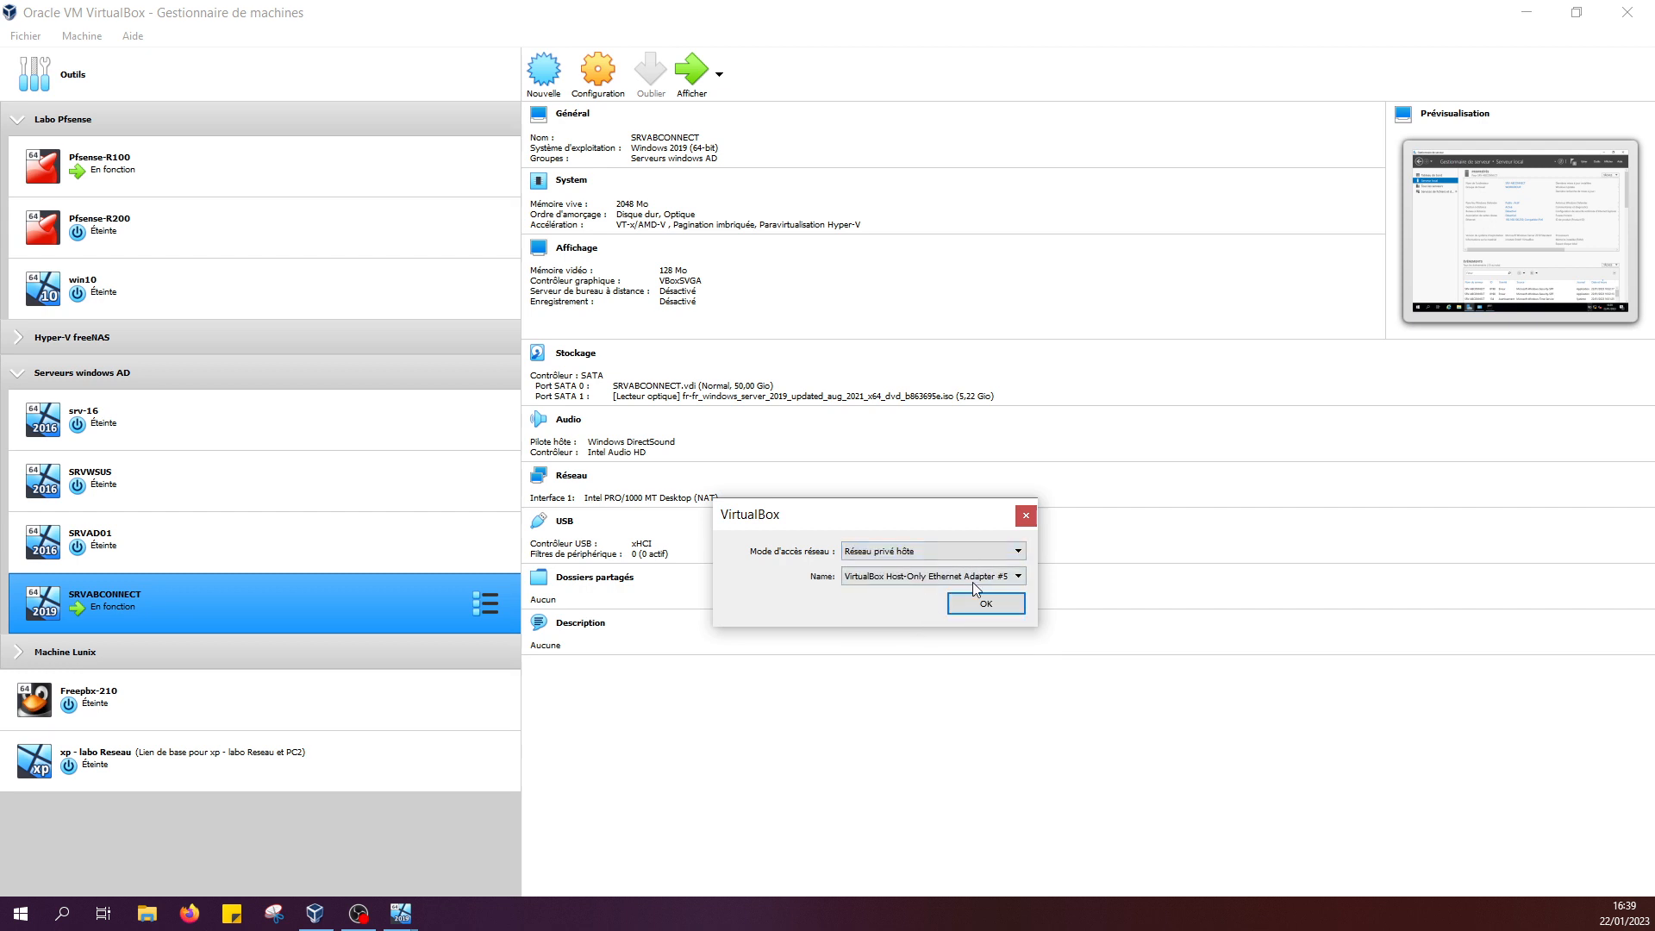
pyautogui.click(972, 581)
pyautogui.click(986, 599)
pyautogui.click(988, 602)
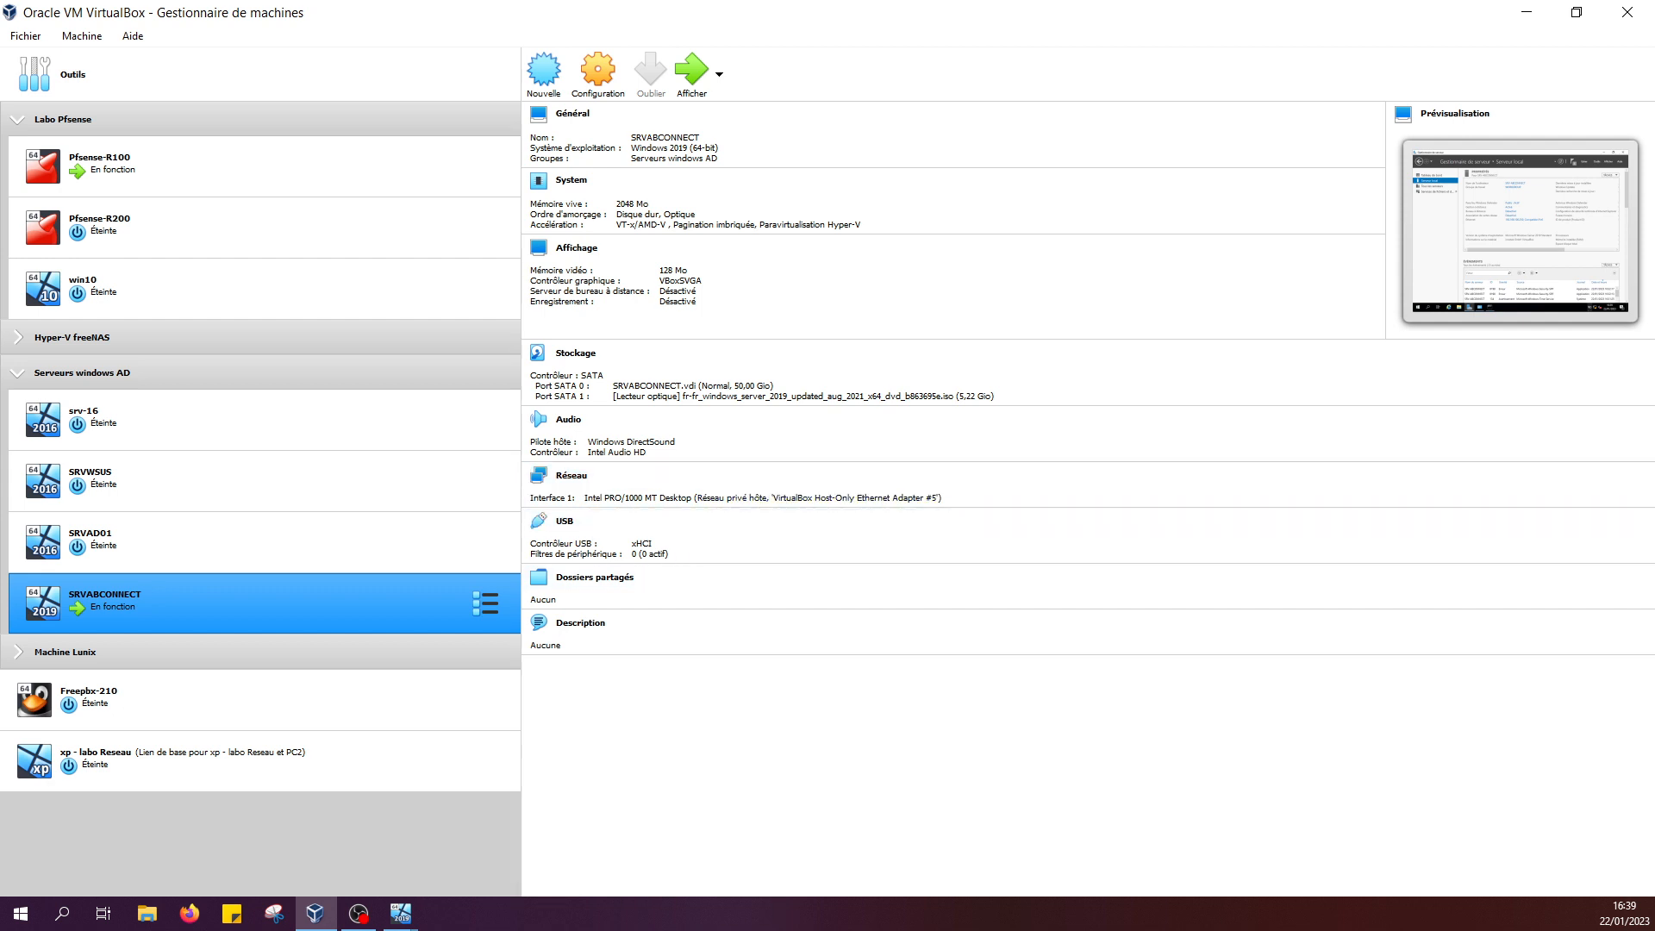
# - Switch to the SRVABCONNECT machine and check the feature installation progress and the network status
pyautogui.moveTo(401, 914)
pyautogui.click(360, 855)
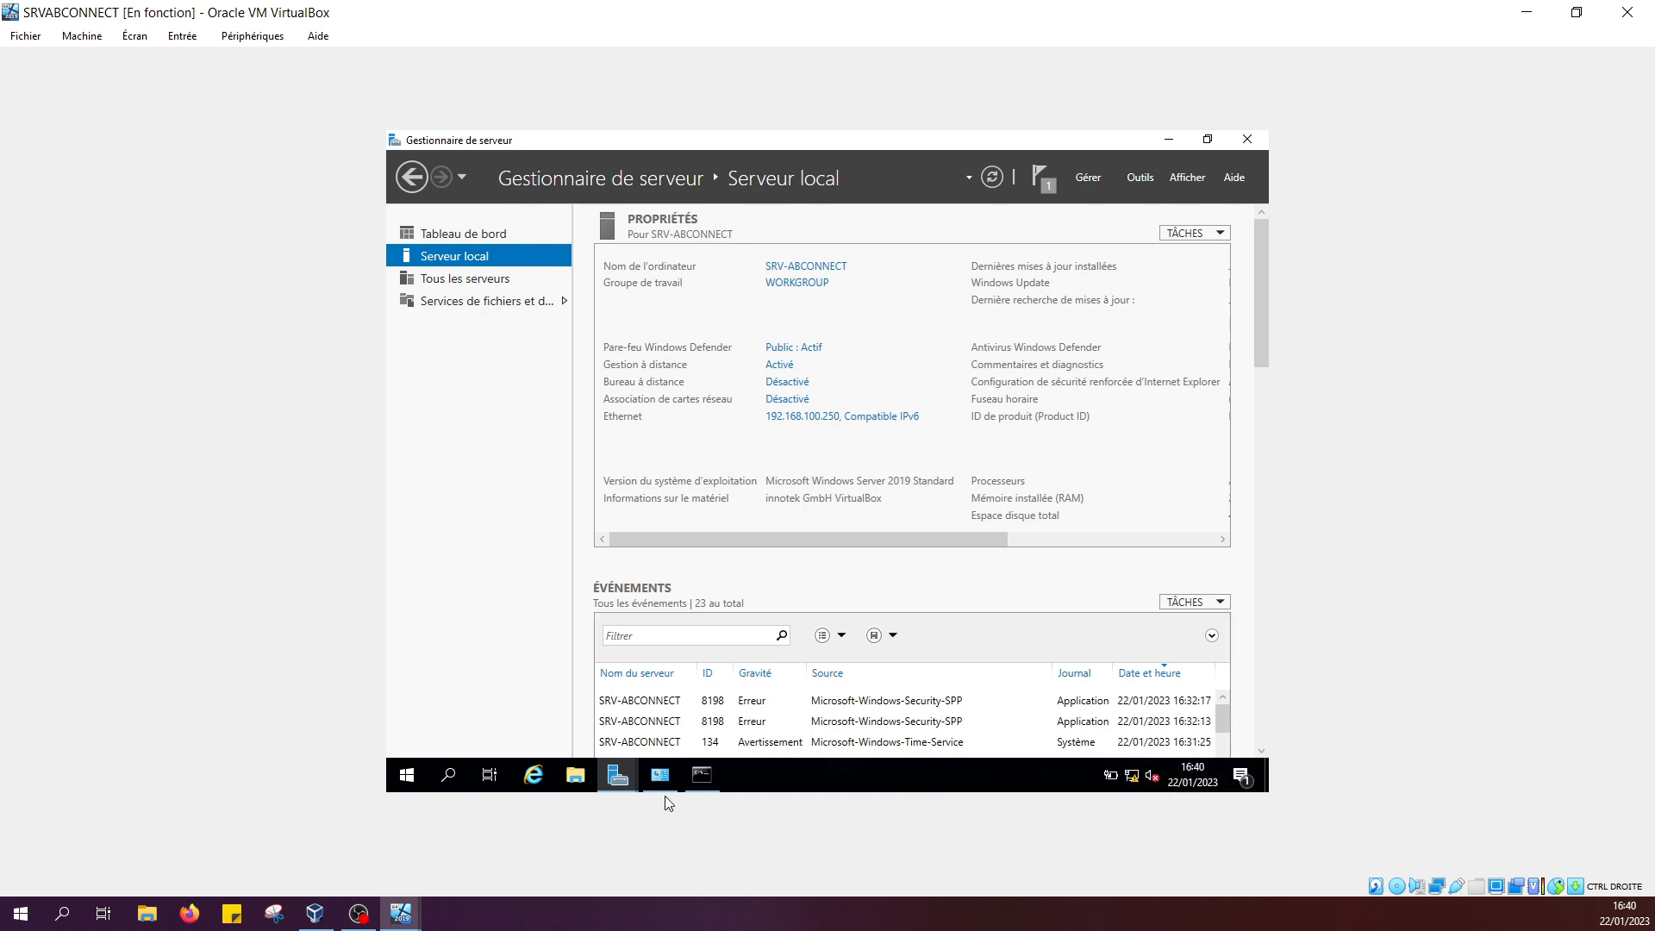
pyautogui.click(1044, 181)
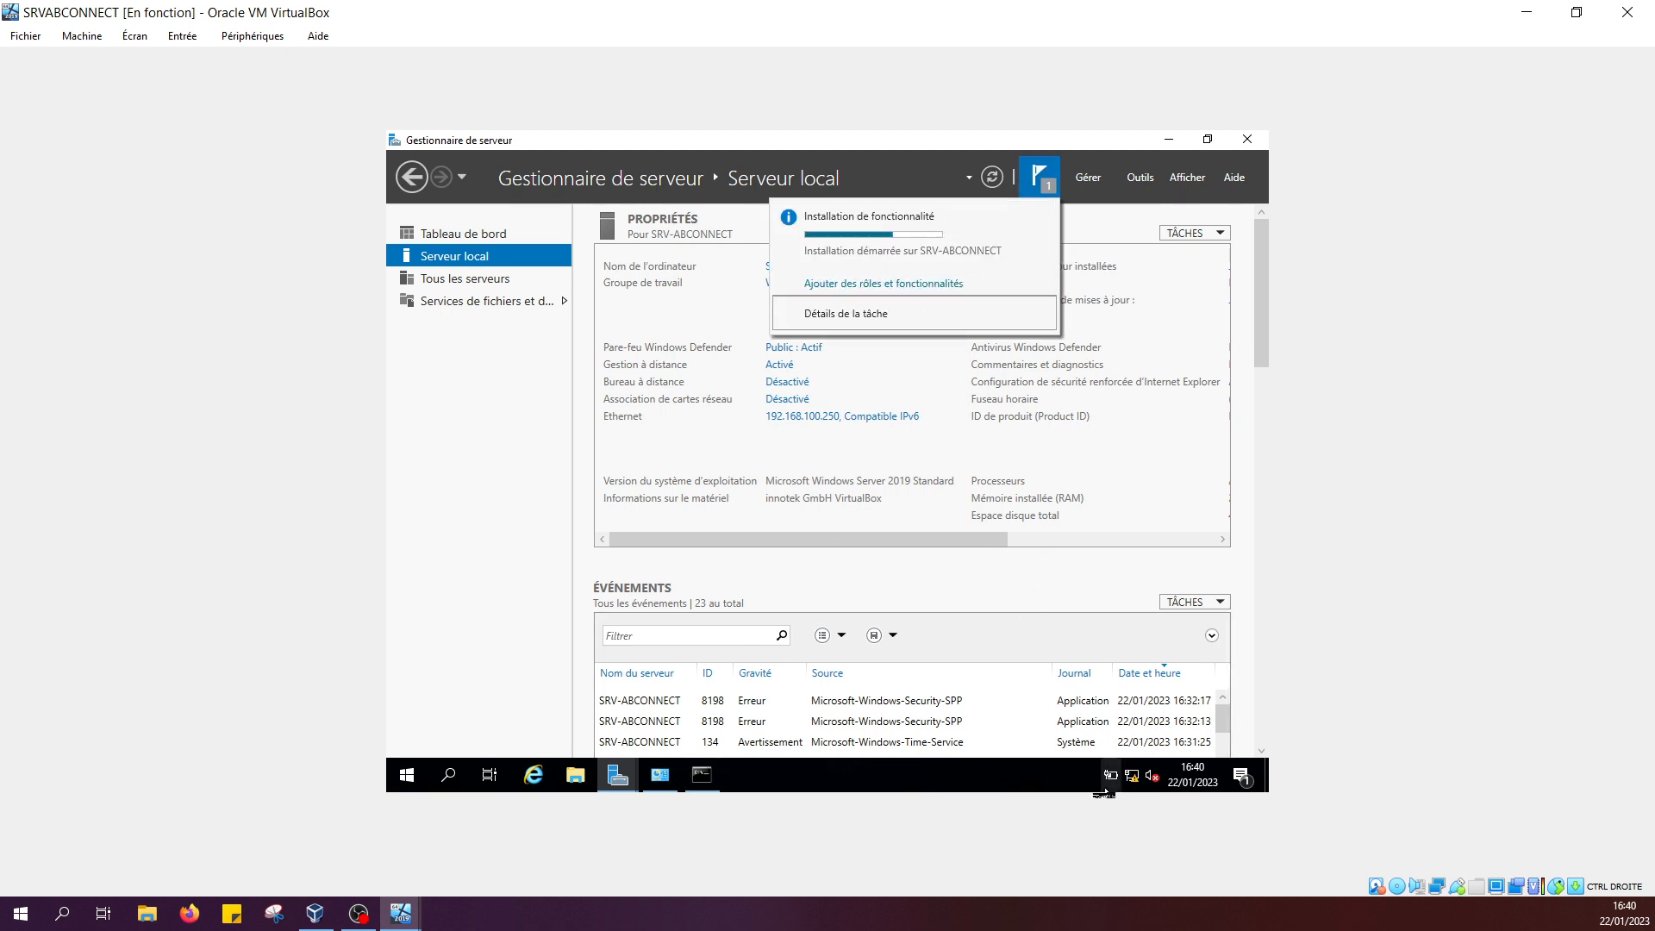
pyautogui.click(1121, 787)
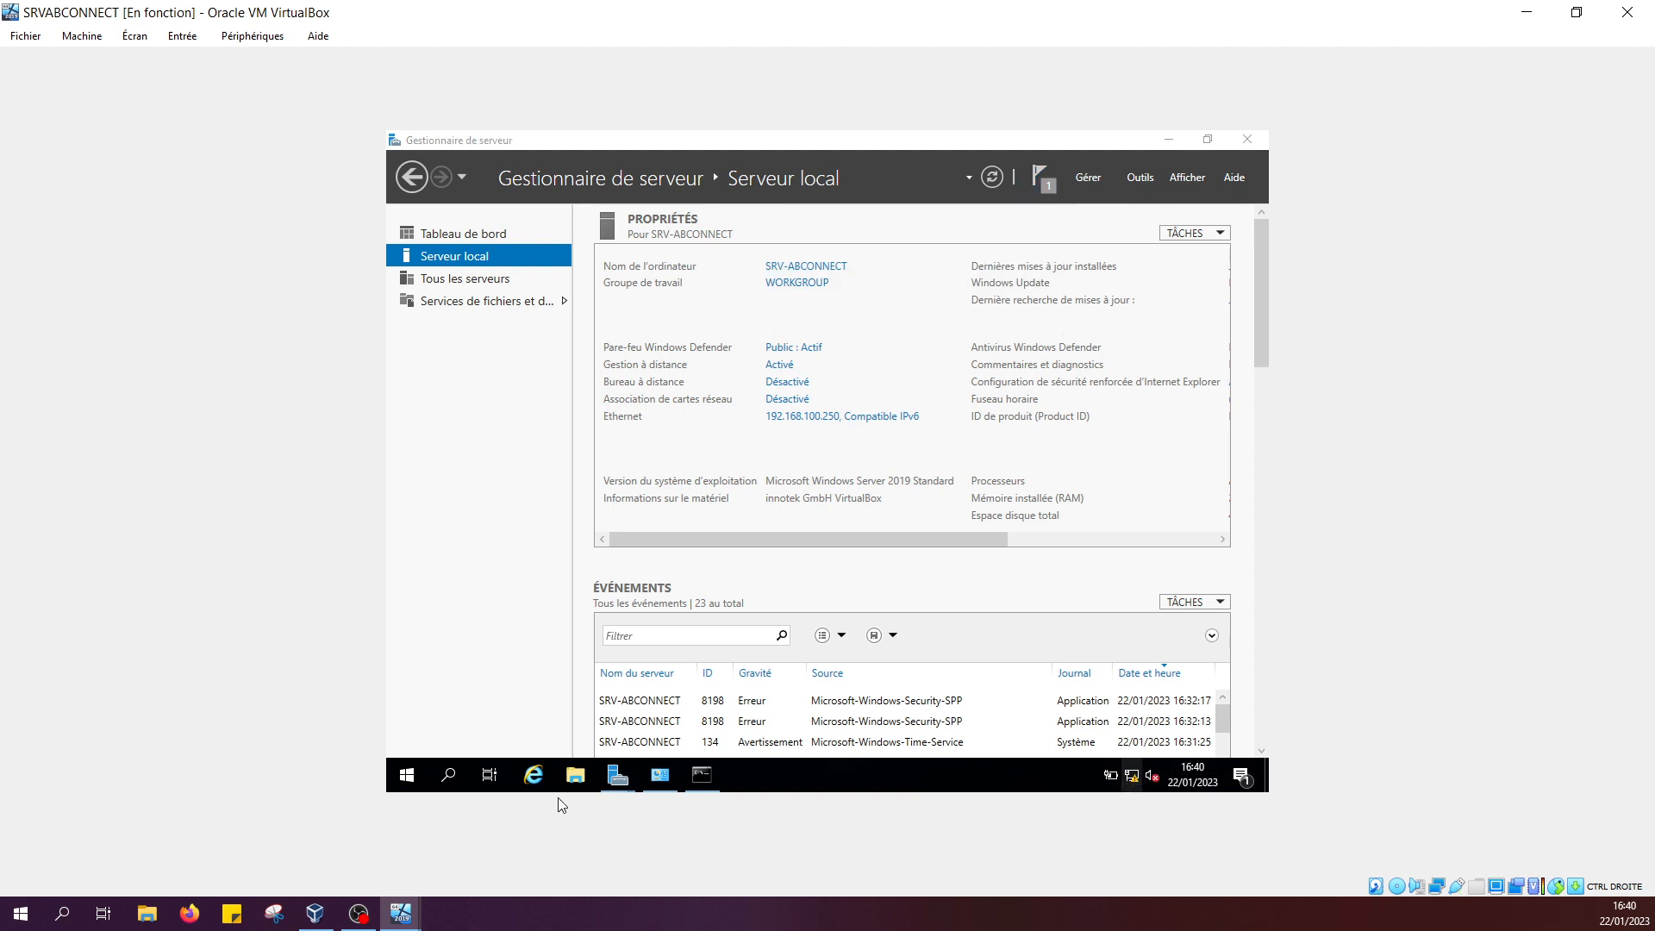
# - Bring up the command prompt and allow the server to be discovered by other devices on Réseau 2
pyautogui.click(713, 773)
pyautogui.press('Up')
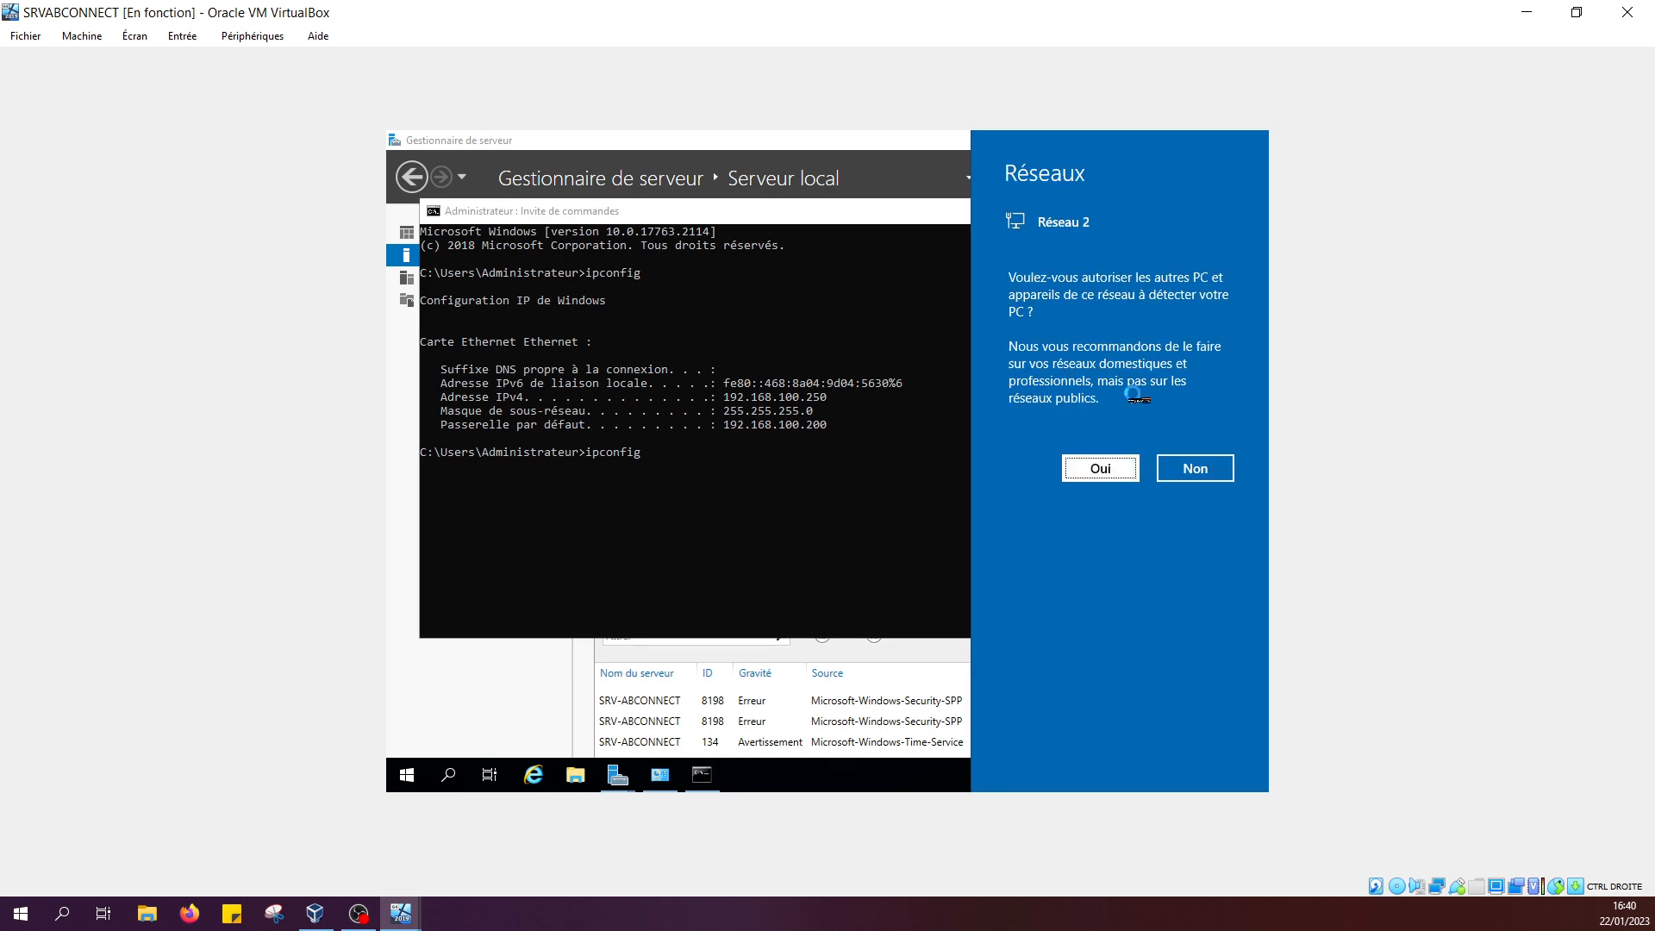
pyautogui.click(1100, 470)
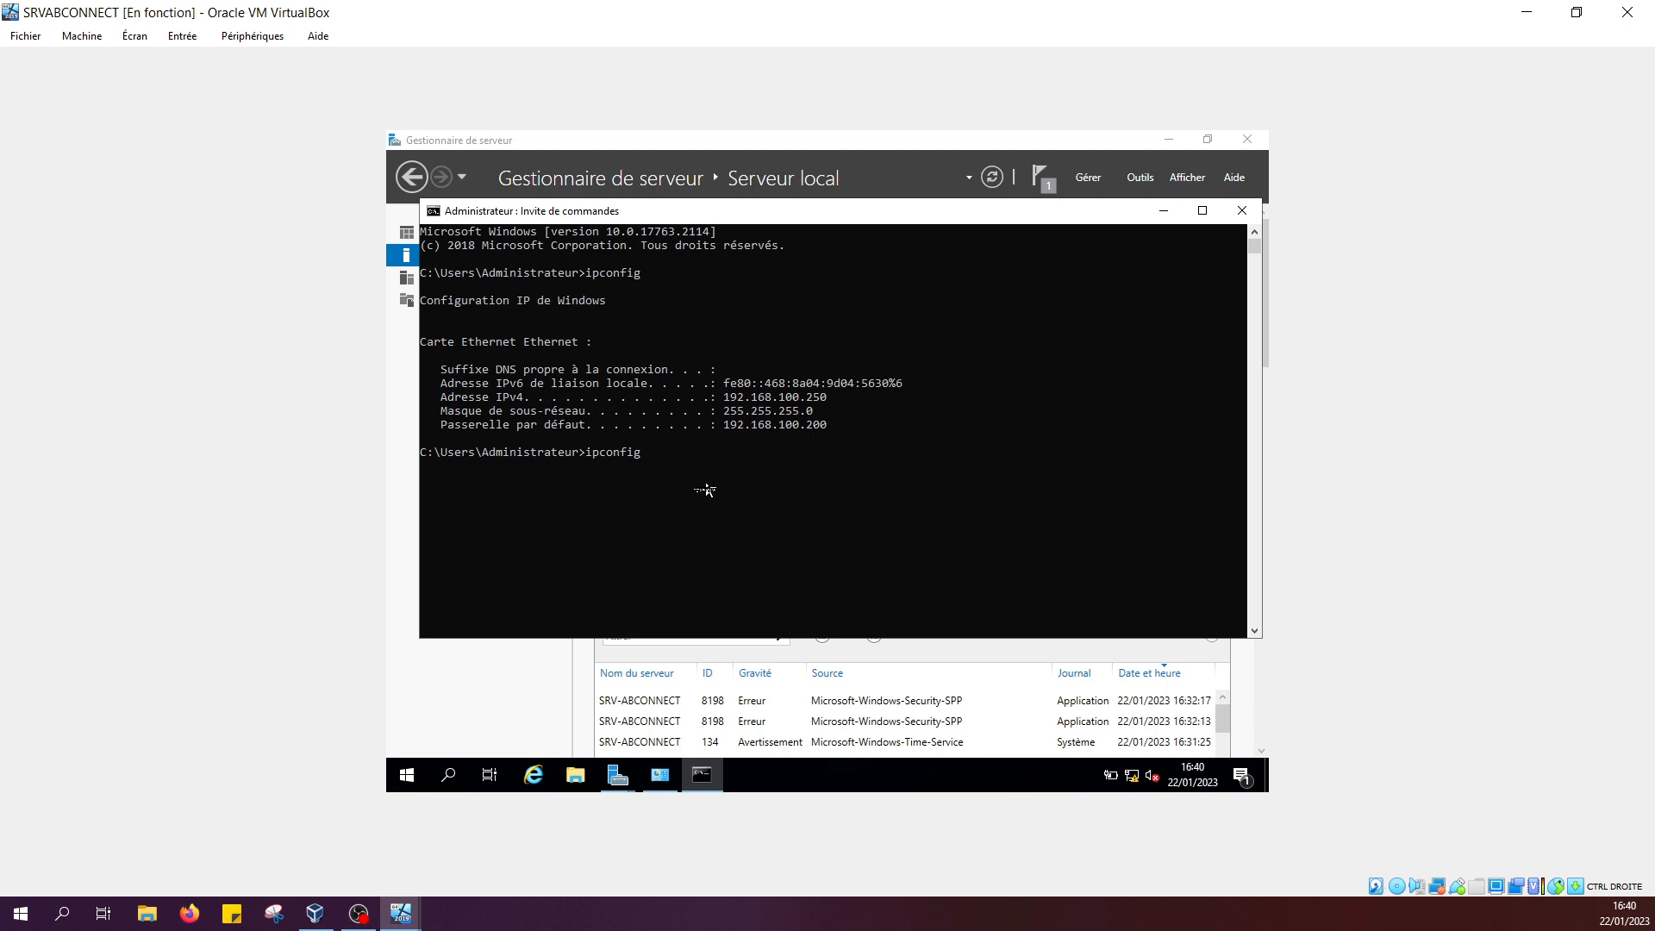
# - Test the server's internet connectivity from the command prompt by pinging 8.8.8.8
pyautogui.press('BackSpace')
pyautogui.press('BackSpace')
pyautogui.press('BackSpace')
pyautogui.press('BackSpace')
pyautogui.press('BackSpace')
pyautogui.press('BackSpace')
pyautogui.press('BackSpace')
pyautogui.write('ping 8.8.8.8')
pyautogui.press('Return')
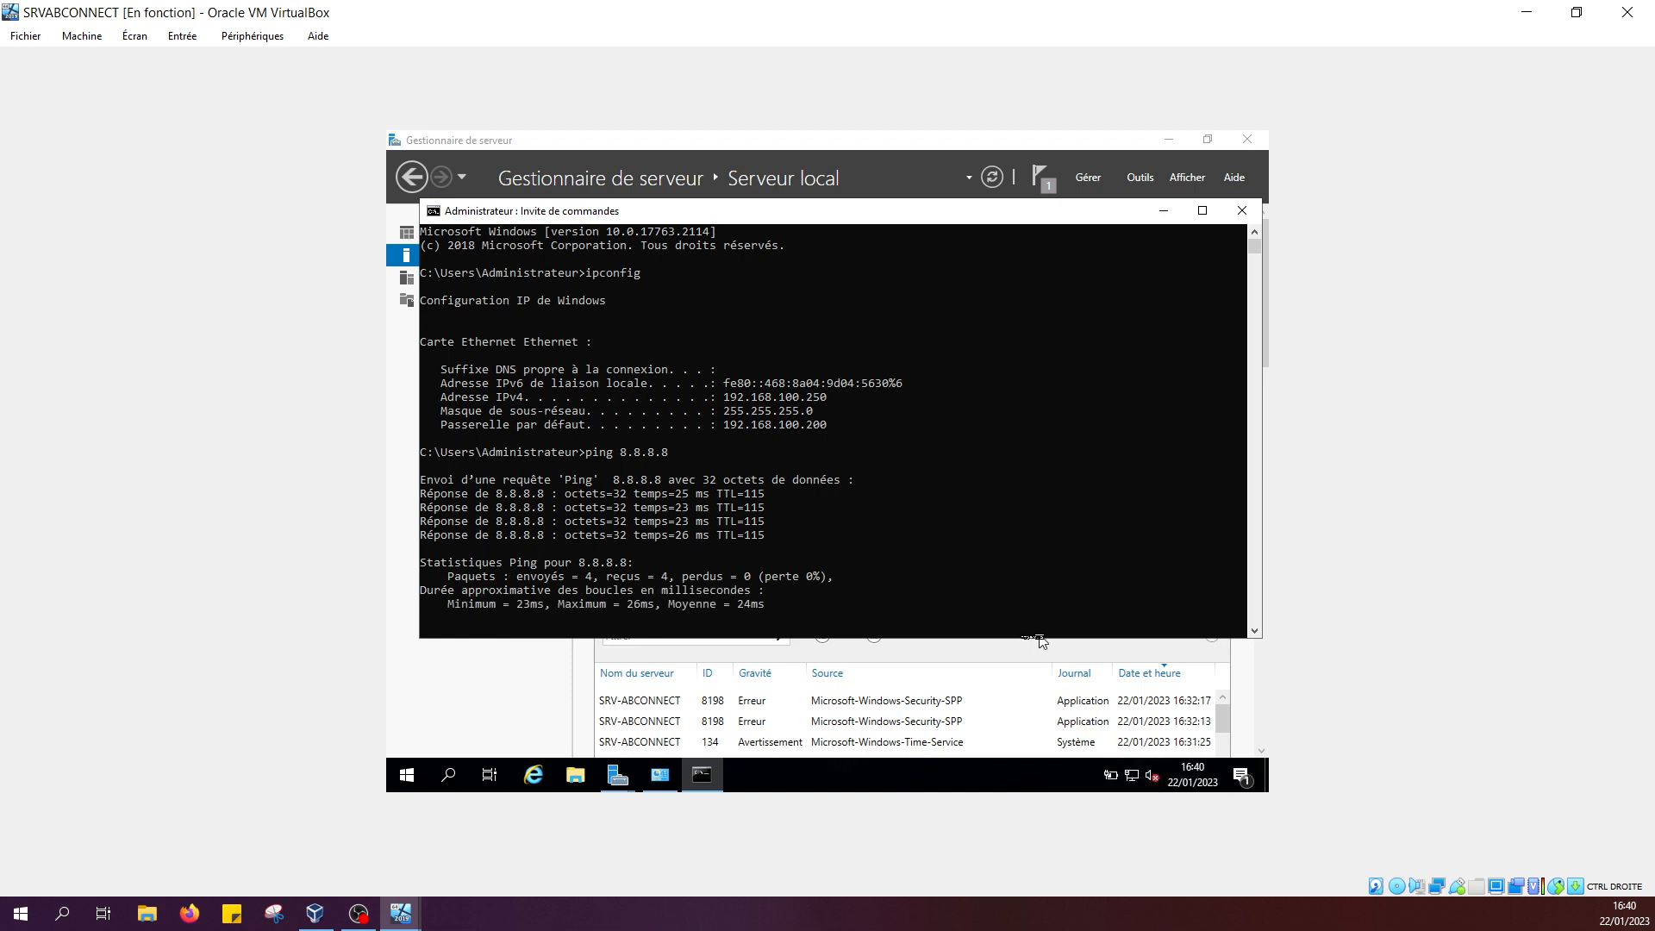
pyautogui.press('Up')
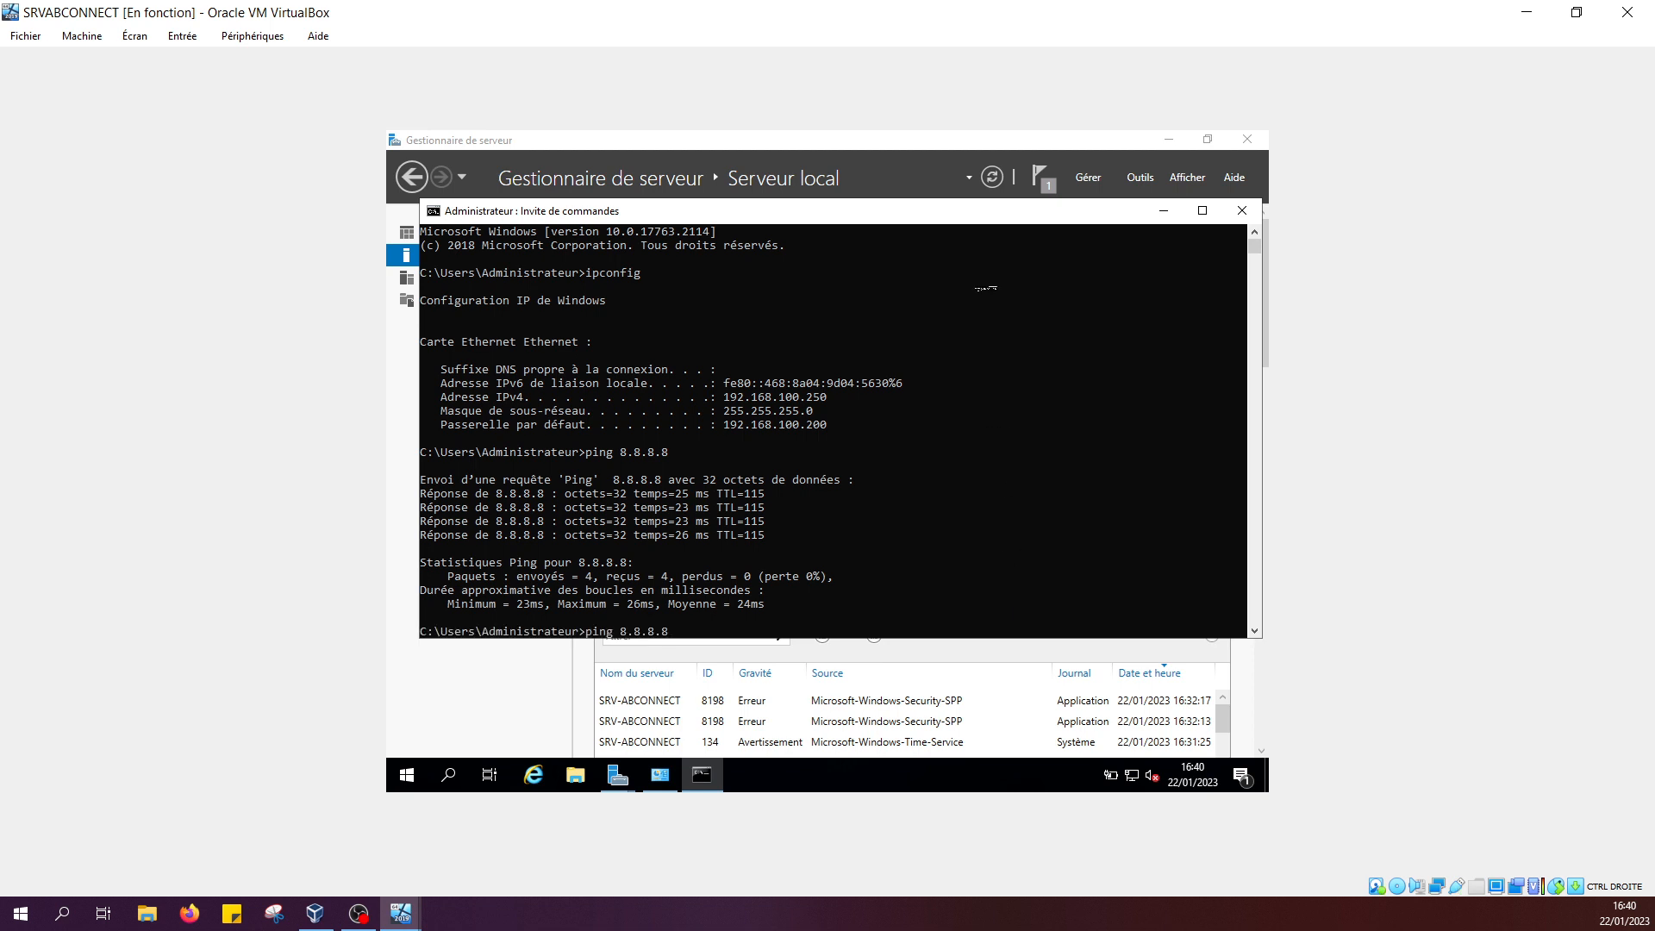
# - Minimize the command prompt and check the feature installation's progress in the Server Manager notifications
pyautogui.click(1164, 211)
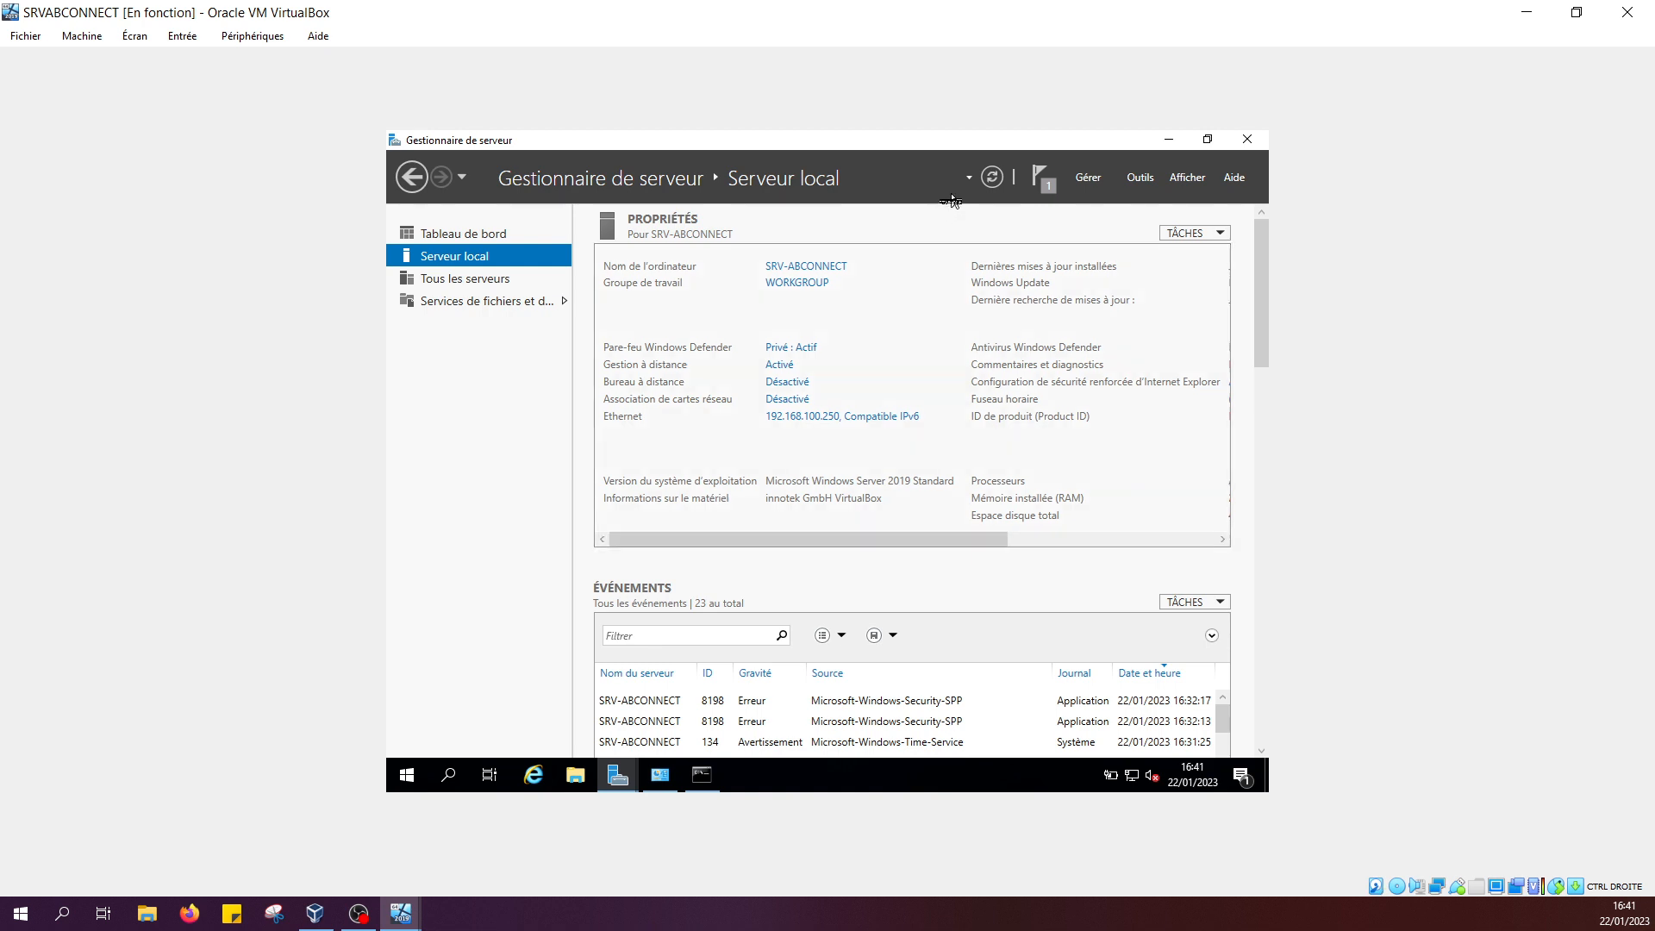
pyautogui.click(1040, 177)
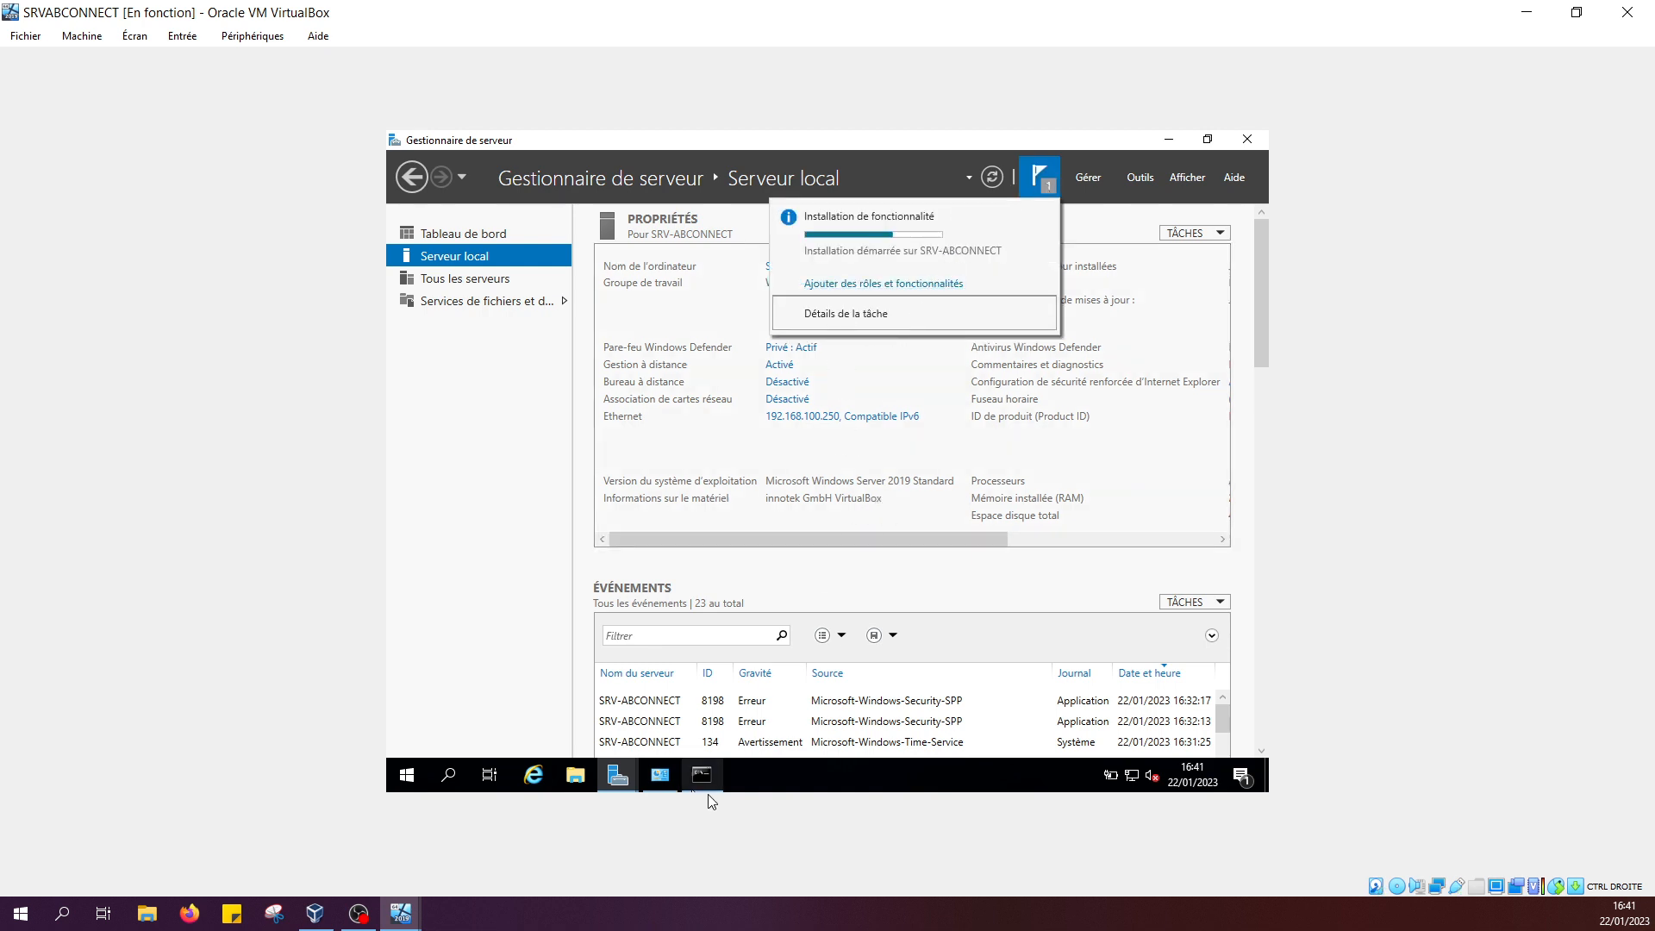
pyautogui.moveTo(710, 800)
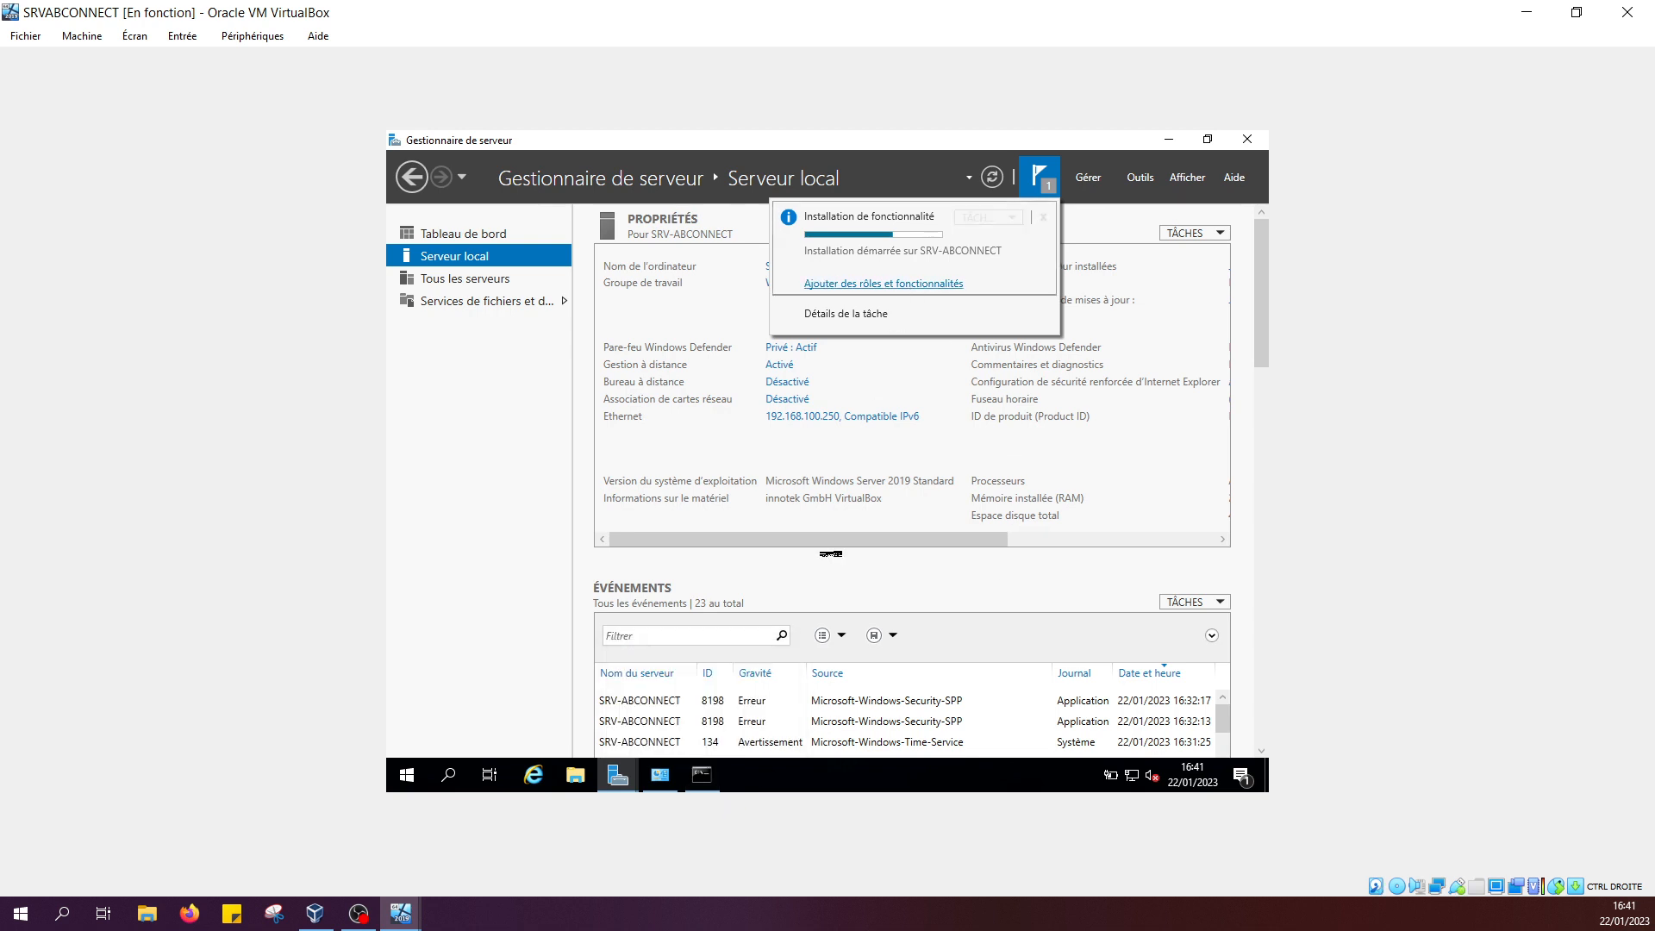
# - Return to the command prompt and test name resolution by pinging google.fr
pyautogui.click(703, 780)
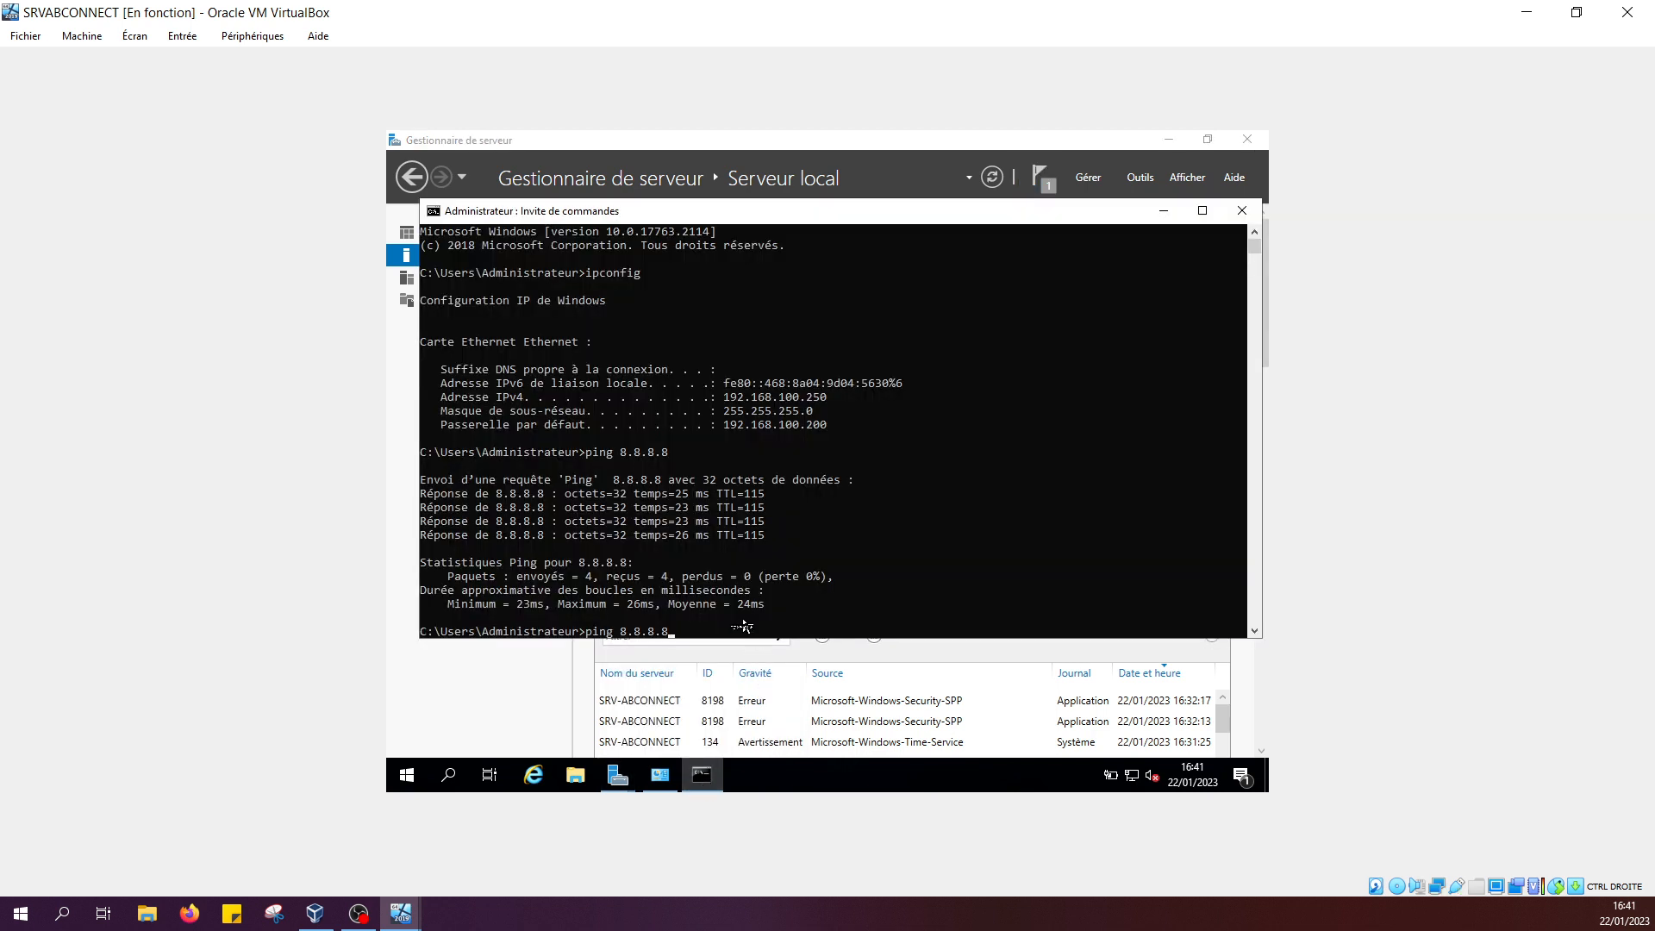
pyautogui.press('BackSpace')
pyautogui.press('BackSpace')
pyautogui.press('BackSpace')
pyautogui.press('BackSpace')
pyautogui.press('BackSpace')
pyautogui.press('BackSpace')
pyautogui.press('BackSpace')
pyautogui.press('BackSpace')
pyautogui.write('geo')
pyautogui.press('BackSpace')
pyautogui.write('oob')
pyautogui.press('BackSpace')
pyautogui.write('gle.fr')
pyautogui.press('Return')
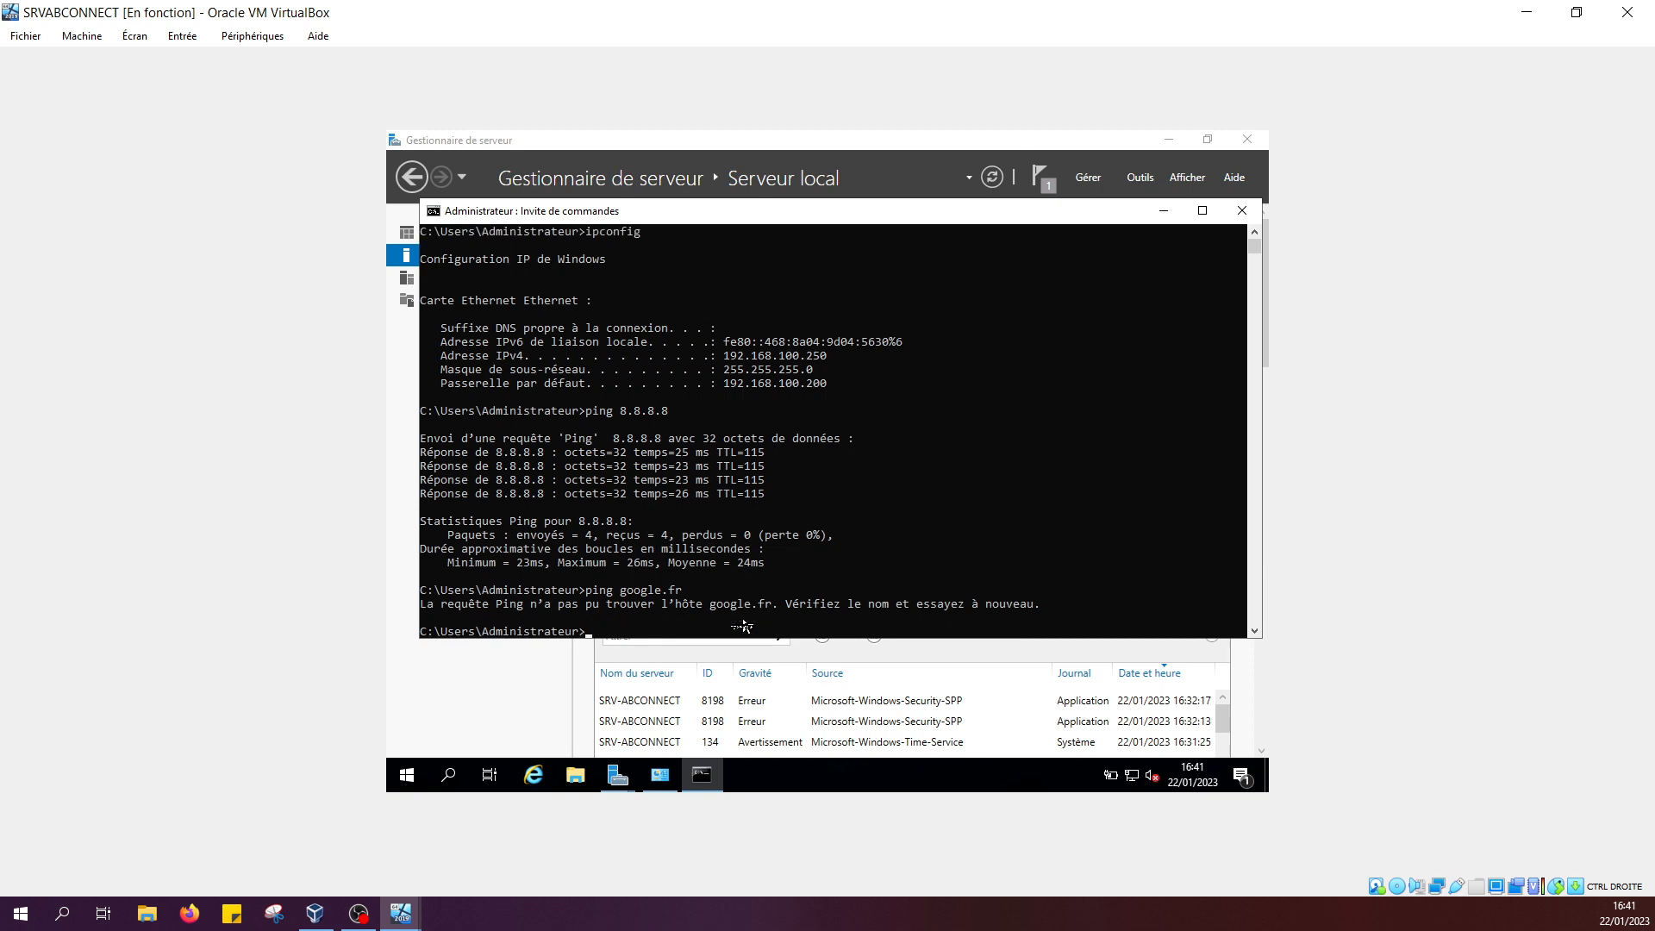
pyautogui.press('Up')
pyautogui.write('www')
pyautogui.press('BackSpace')
pyautogui.press('BackSpace')
pyautogui.press('BackSpace')
pyautogui.write('www.')
pyautogui.press('Return')
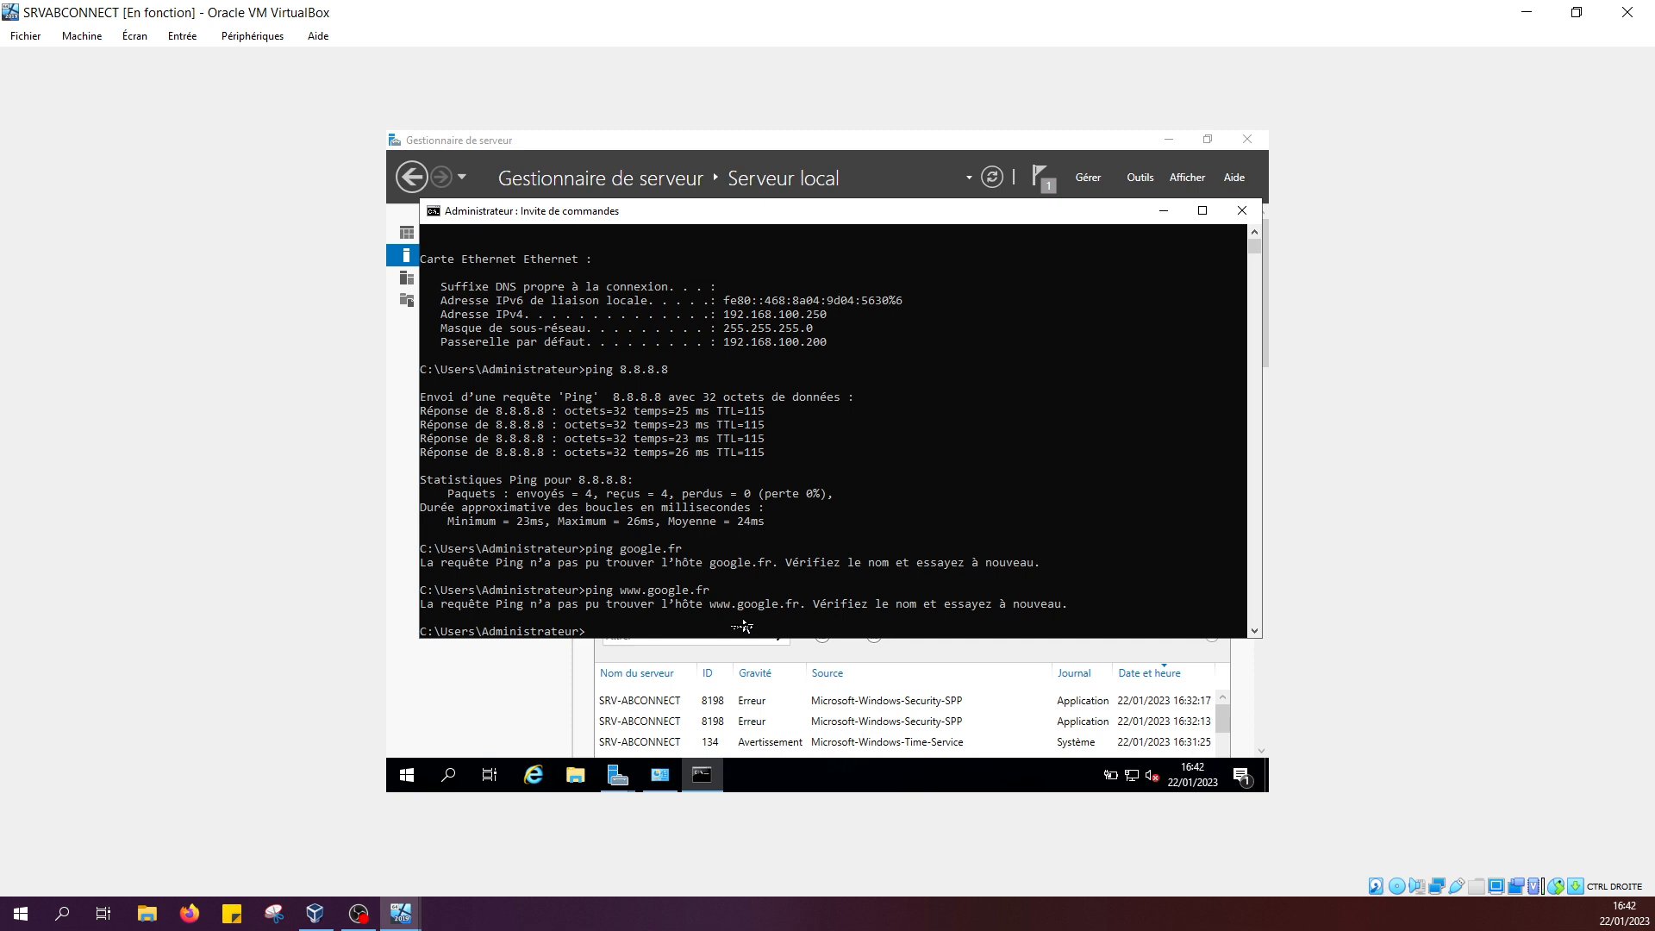
# - Ping the gateway at 192.168.100.200 and the external address 1.1.1.1
pyautogui.write('ping 192.168.100.200')
pyautogui.press('Return')
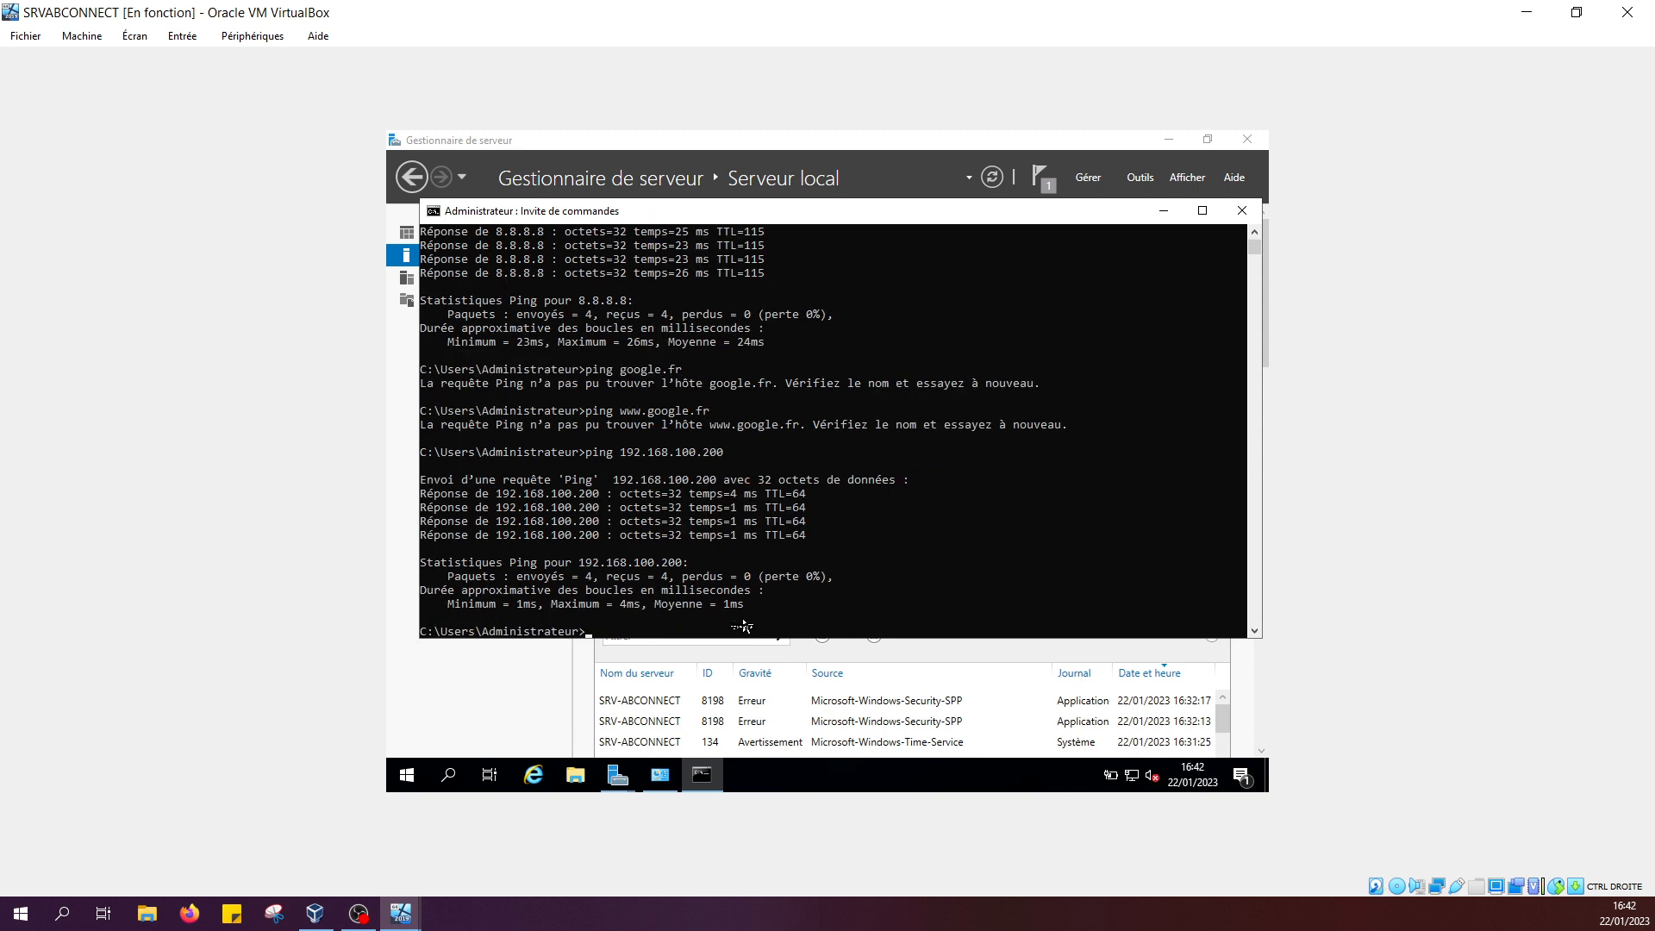
pyautogui.press('Up')
pyautogui.press('BackSpace')
pyautogui.press('BackSpace')
pyautogui.press('BackSpace')
pyautogui.press('BackSpace')
pyautogui.press('BackSpace')
pyautogui.press('BackSpace')
pyautogui.press('BackSpace')
pyautogui.press('BackSpace')
pyautogui.press('BackSpace')
pyautogui.press('BackSpace')
pyautogui.press('BackSpace')
pyautogui.press('BackSpace')
pyautogui.write('.1.1.1')
pyautogui.press('Return')
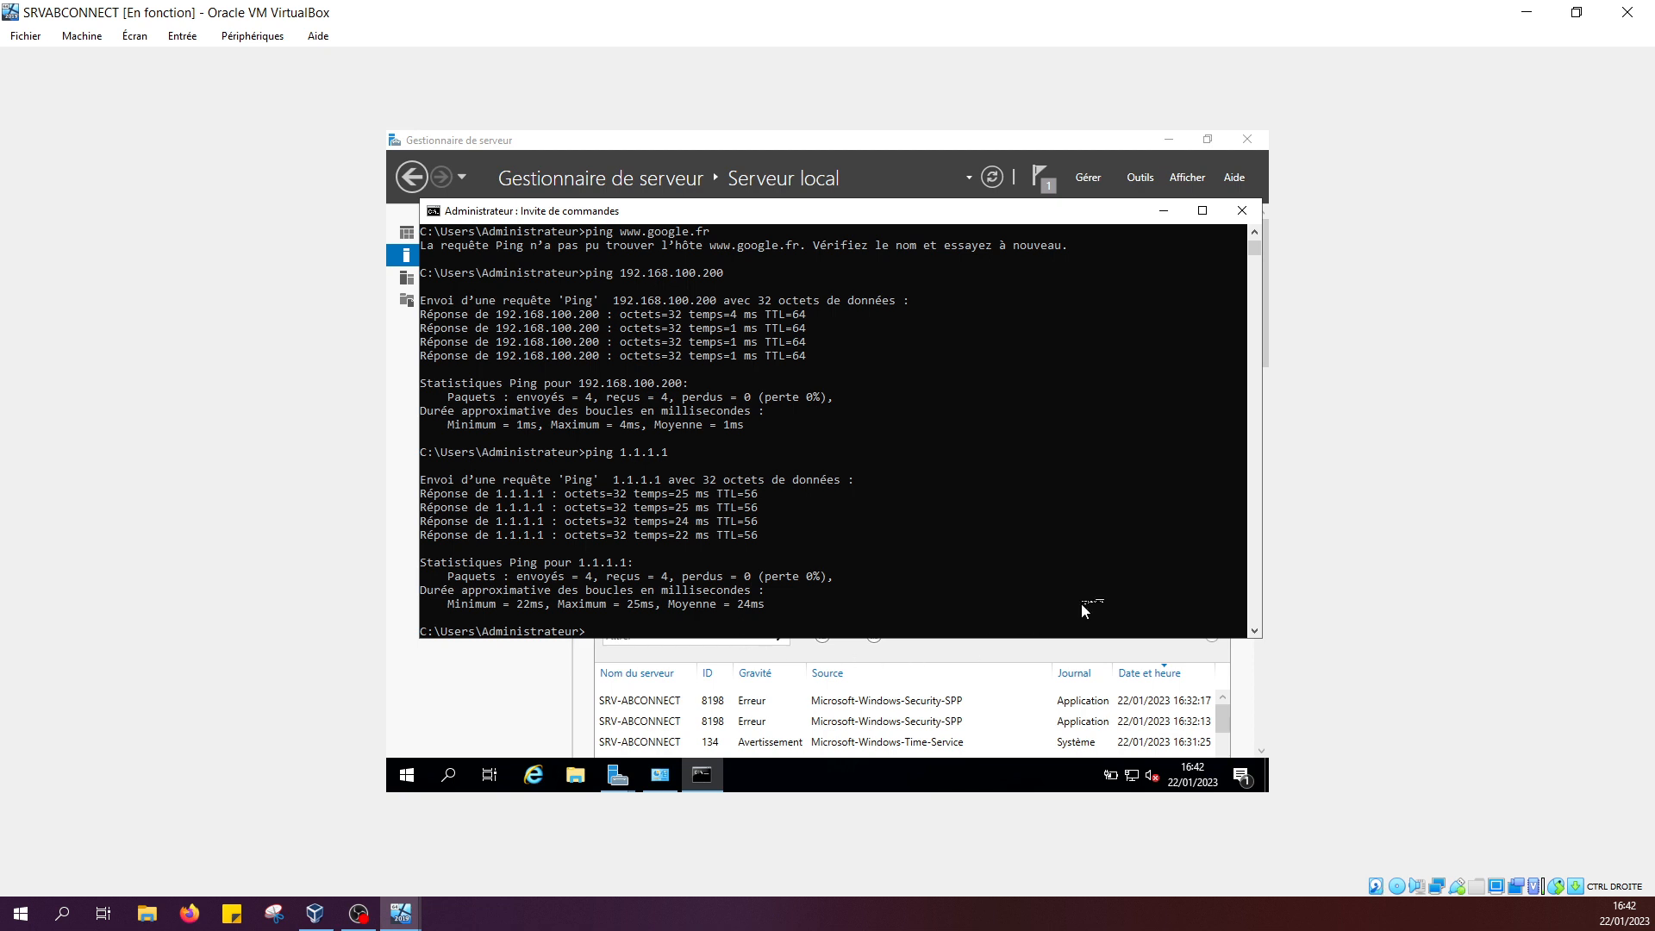
# - Go back to Server Manager, review the AD DS installation results from the notifications and close the wizard
pyautogui.click(1163, 211)
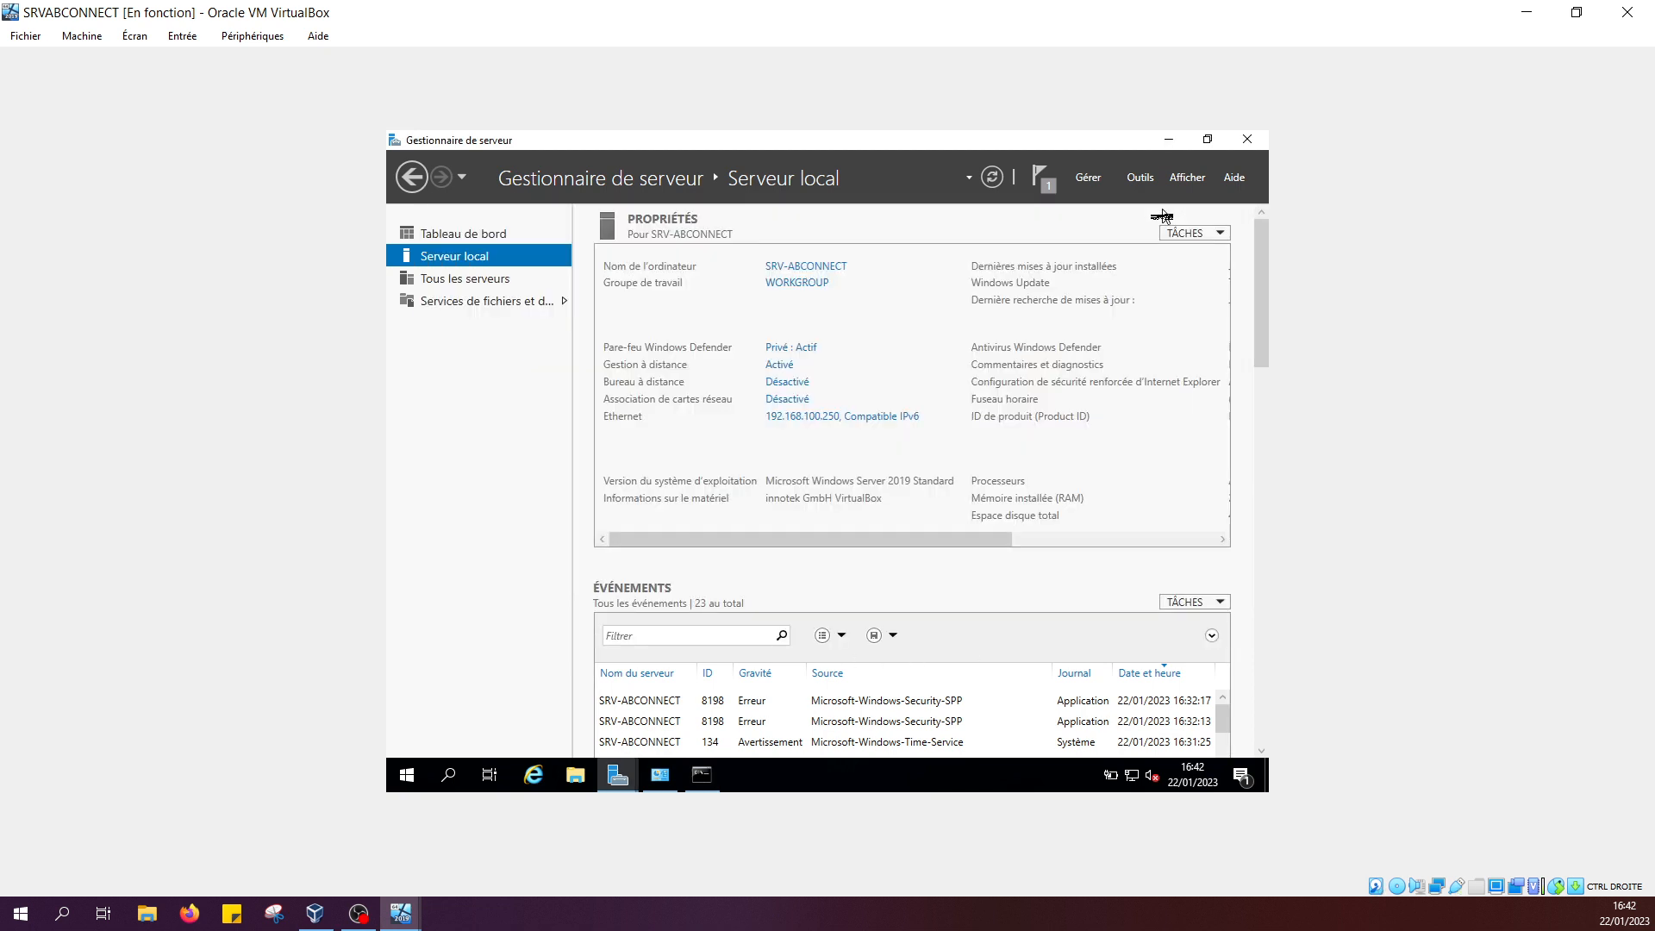
pyautogui.click(1043, 181)
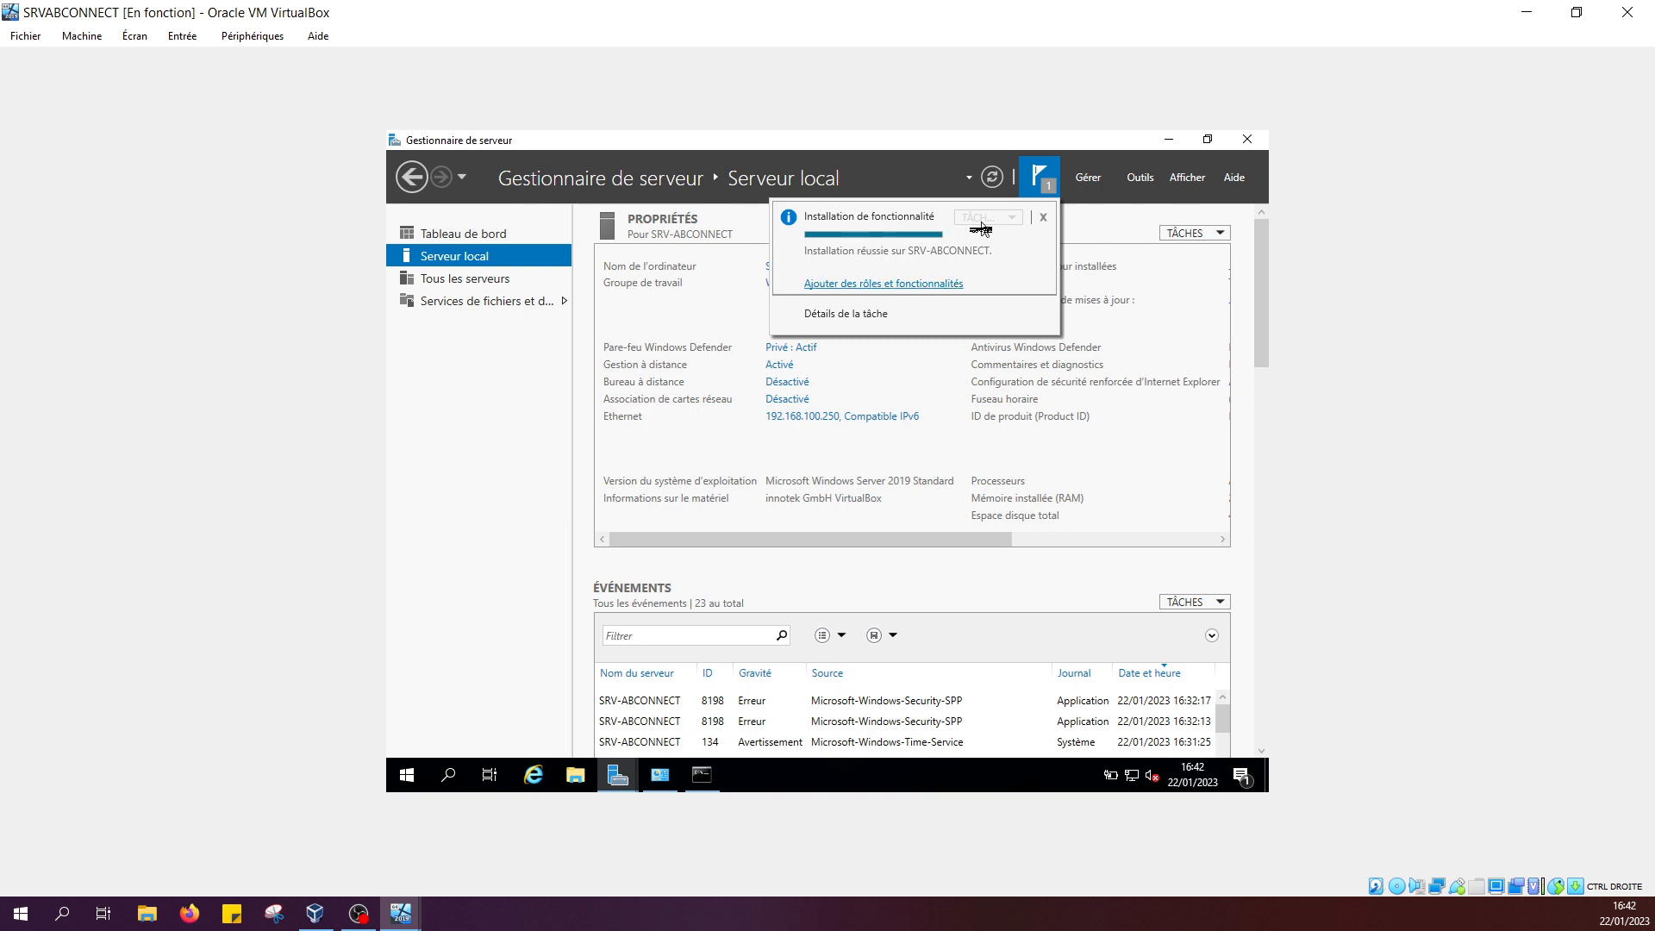
pyautogui.click(944, 290)
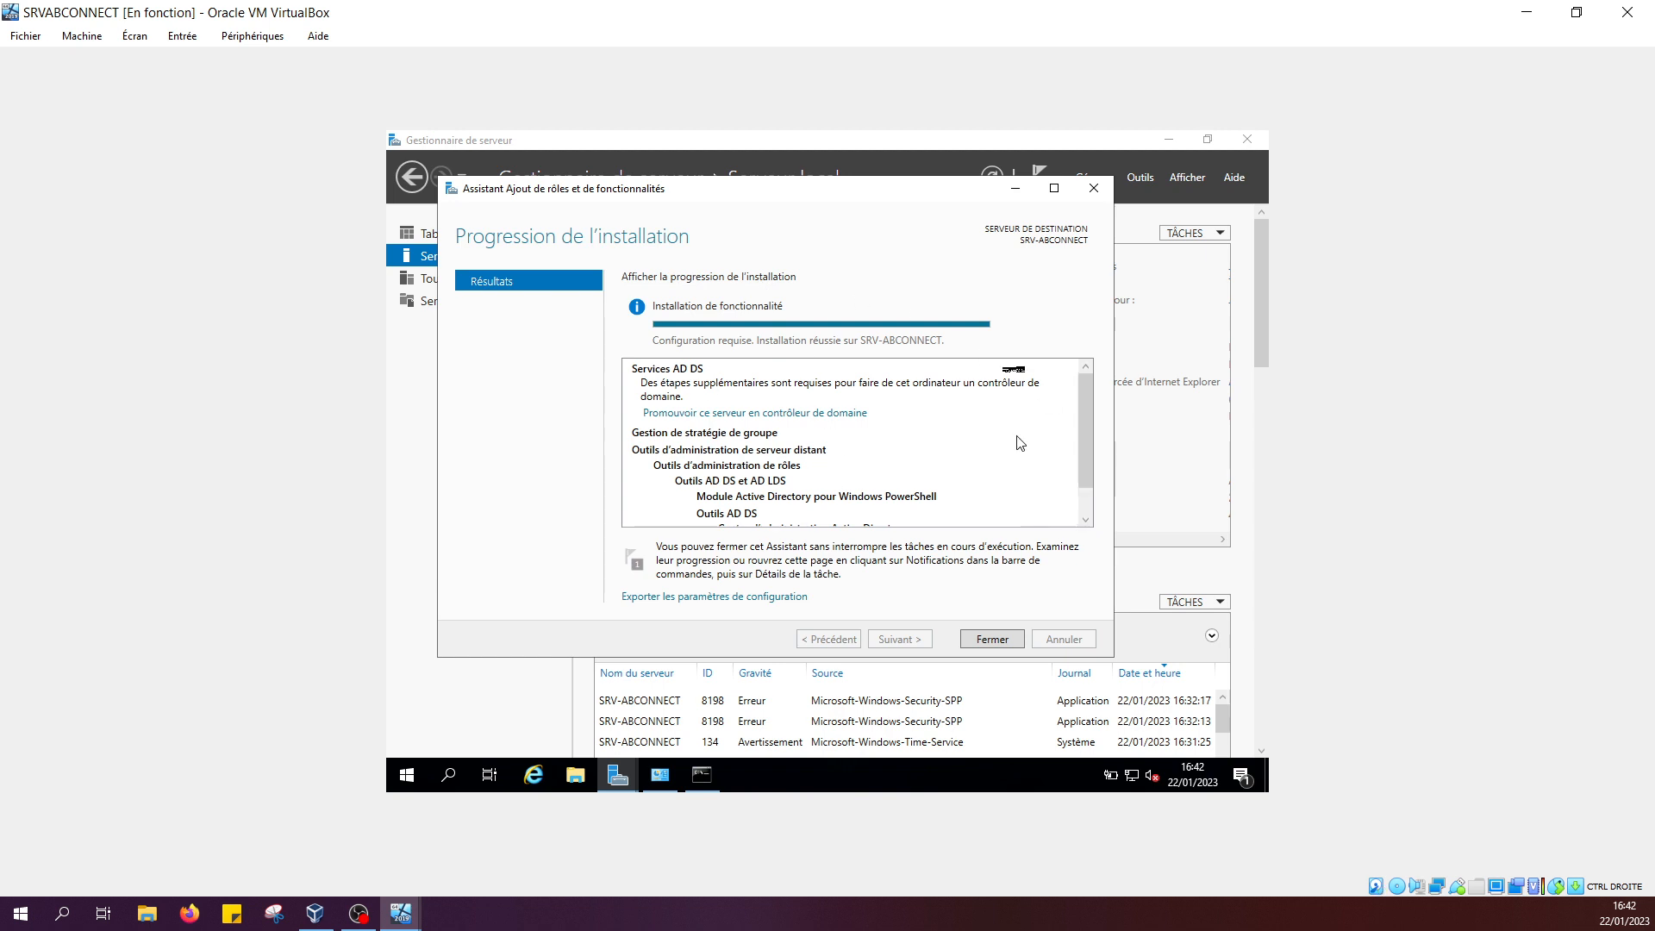
pyautogui.click(981, 641)
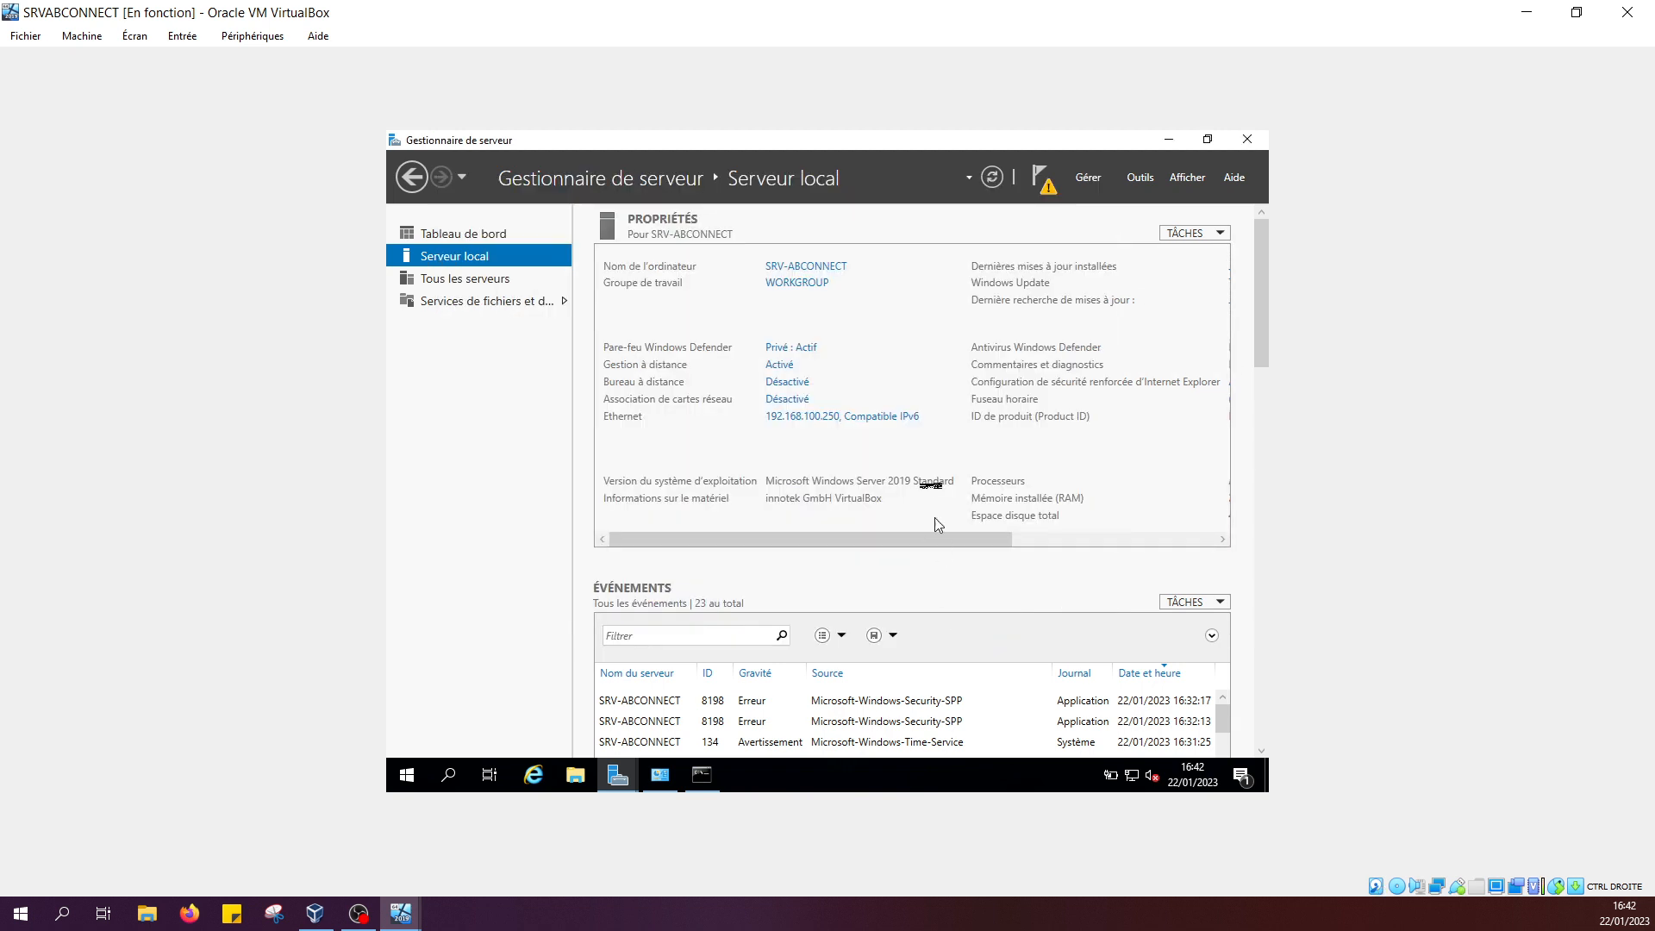
# - Start promoting the server to a domain controller, choose to add a new forest and submit ABCONNECT as the root domain name
pyautogui.click(1055, 199)
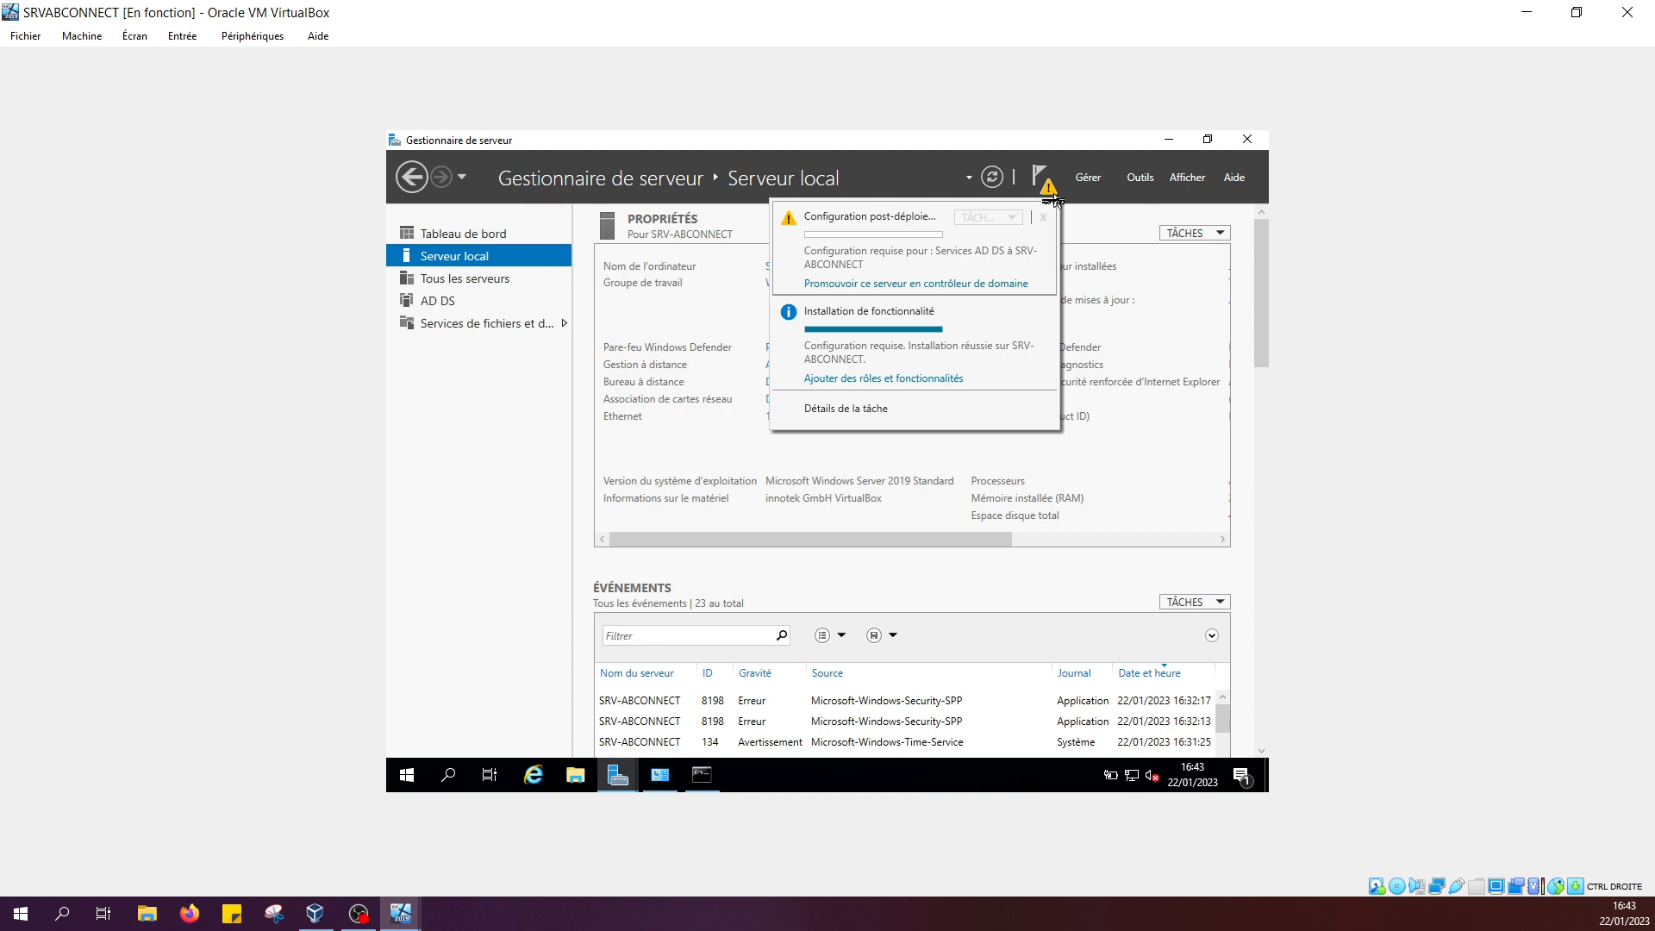
pyautogui.click(868, 285)
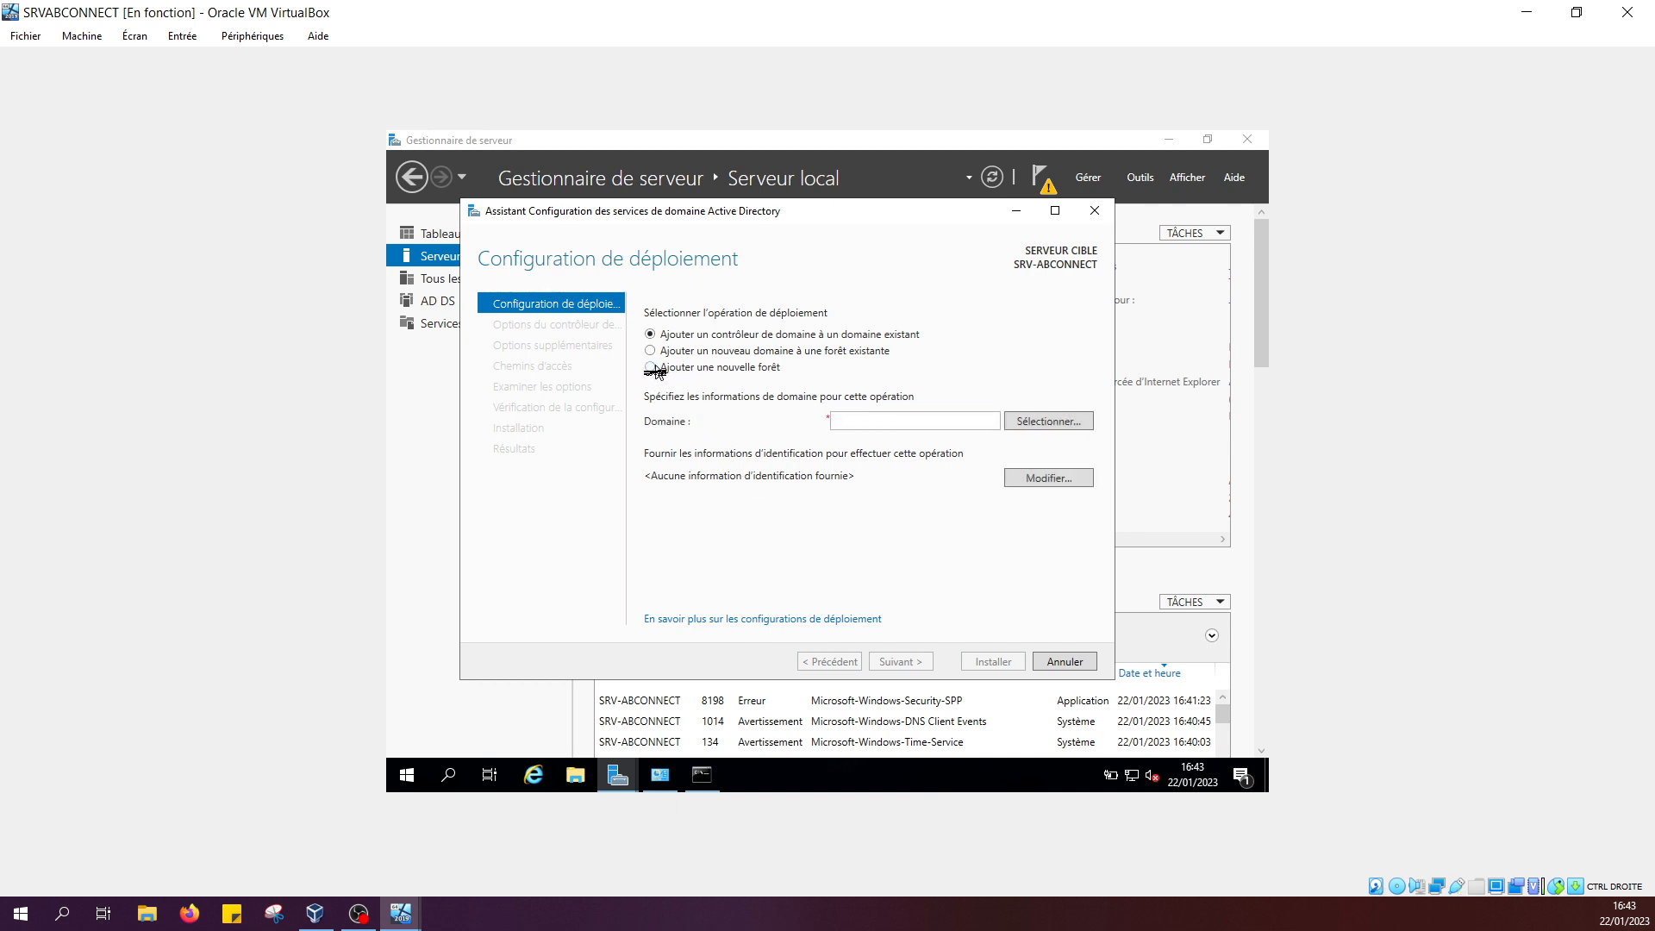
pyautogui.click(650, 369)
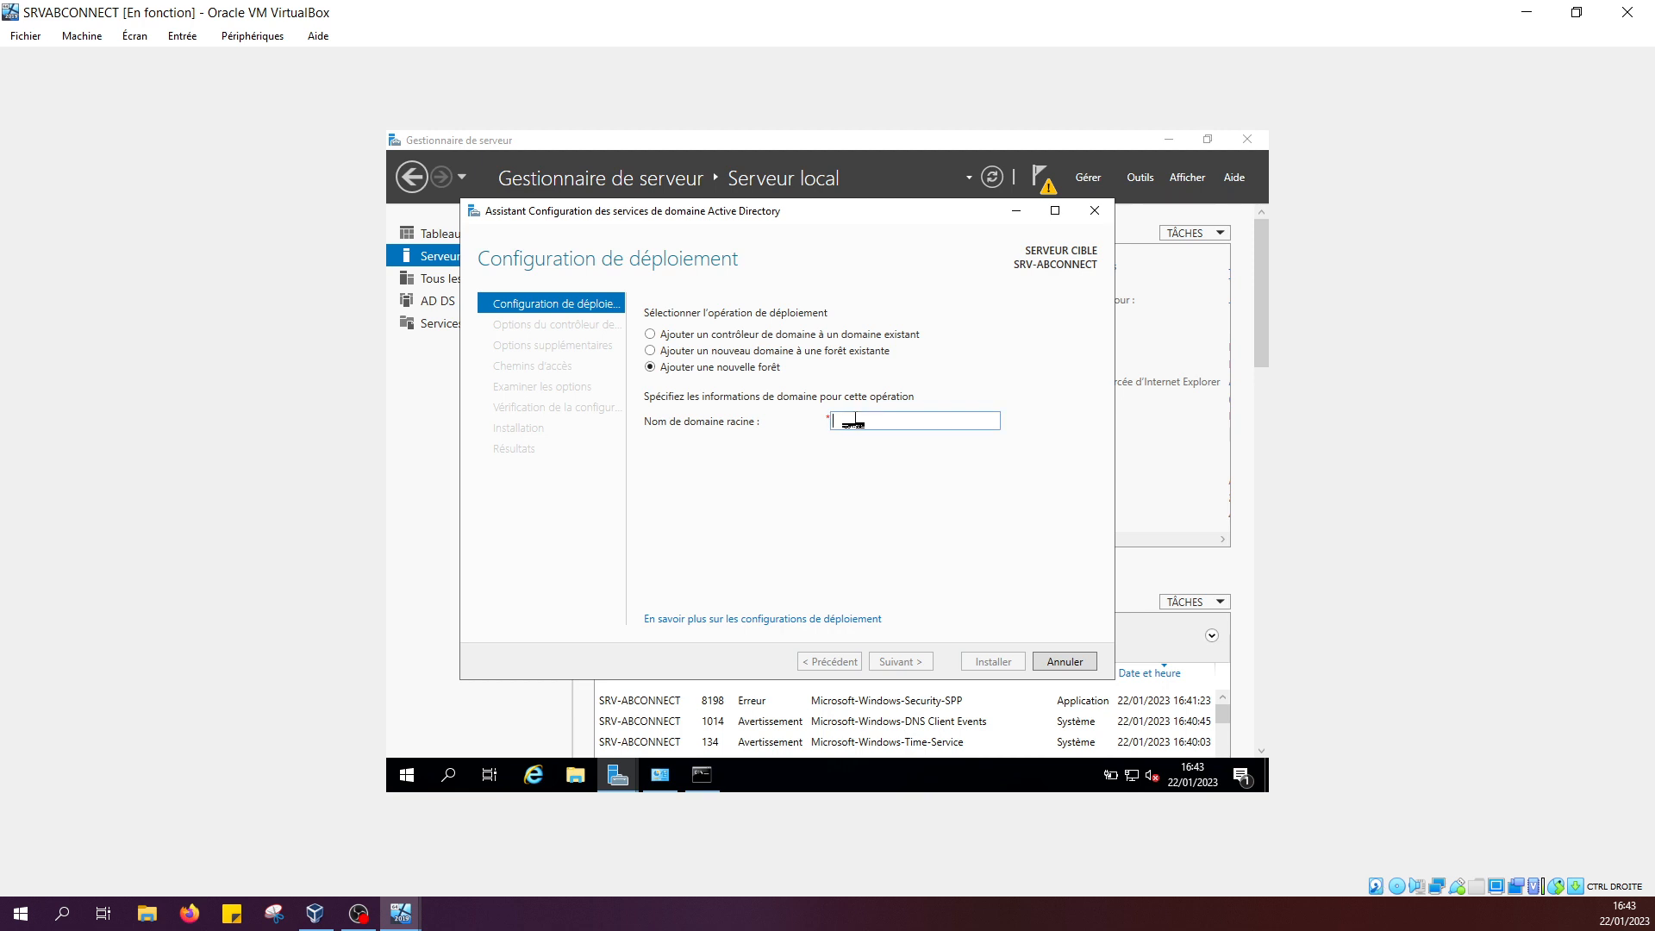
pyautogui.write('ab')
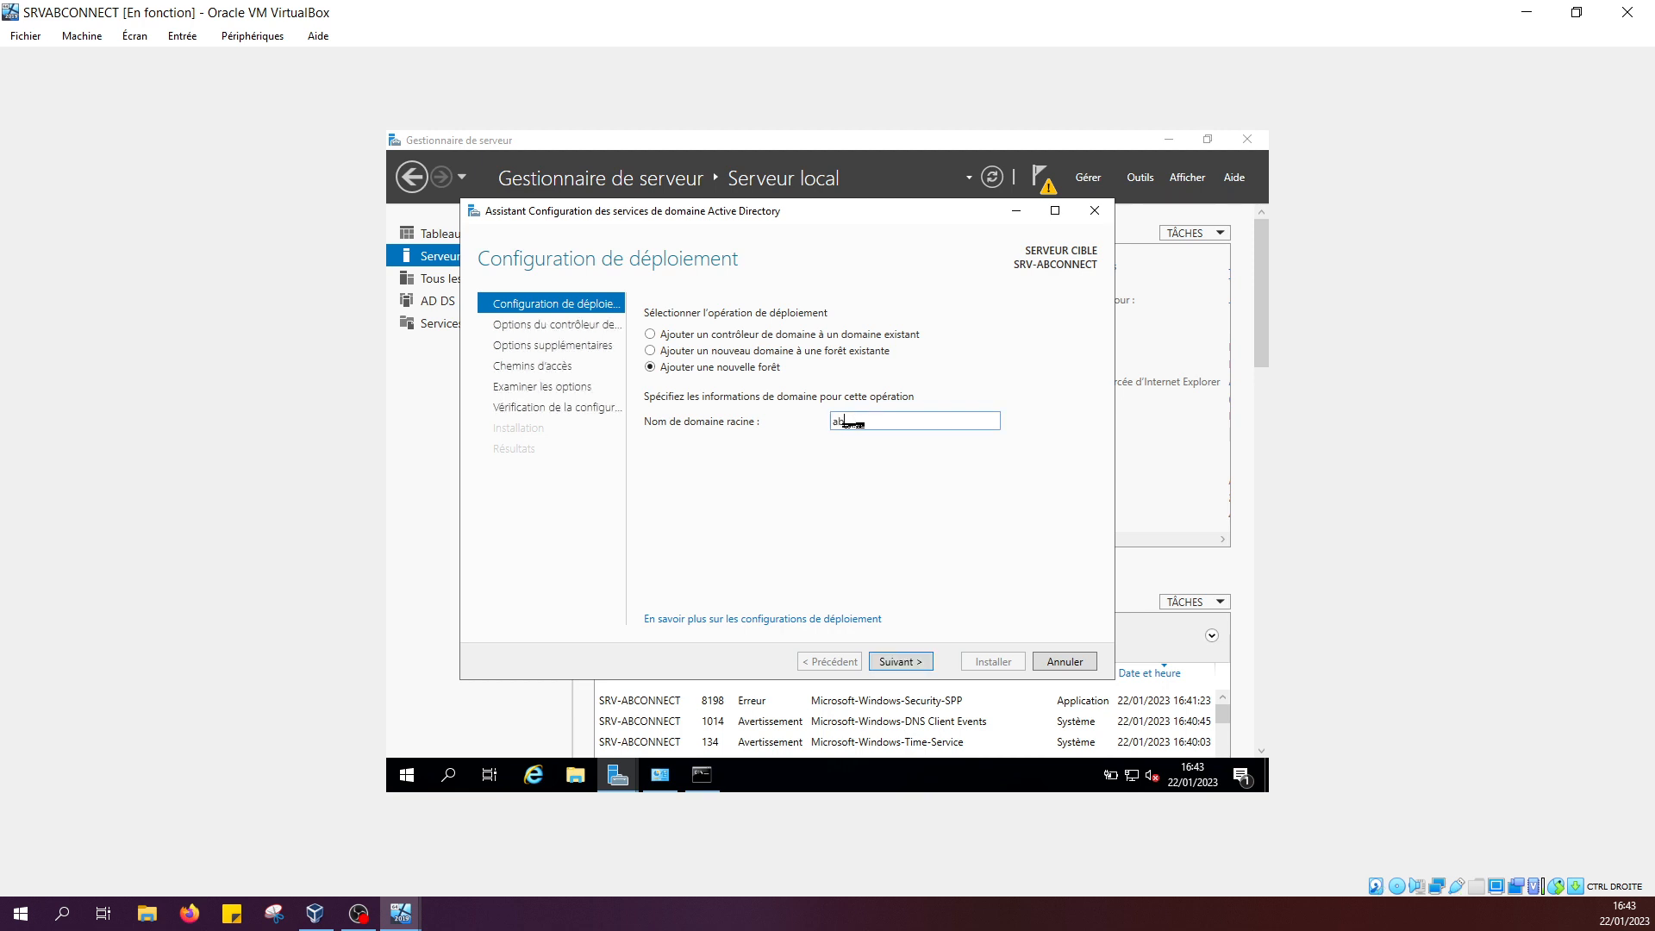
pyautogui.press('BackSpace')
pyautogui.press('BackSpace')
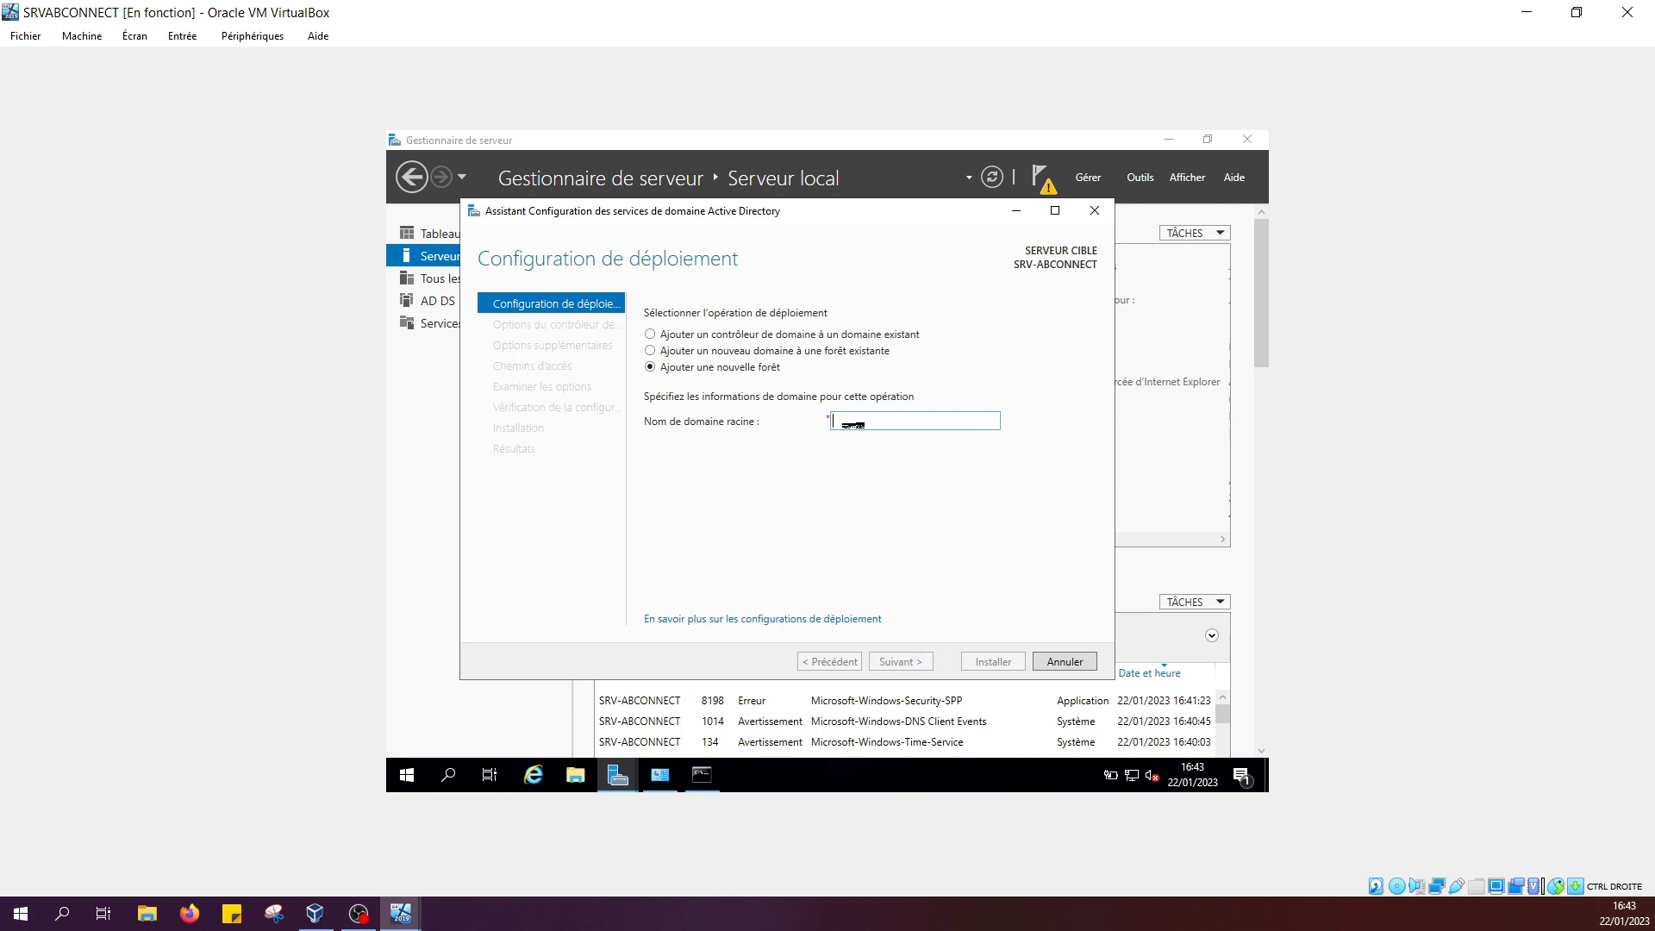
pyautogui.write('ABCONNECT')
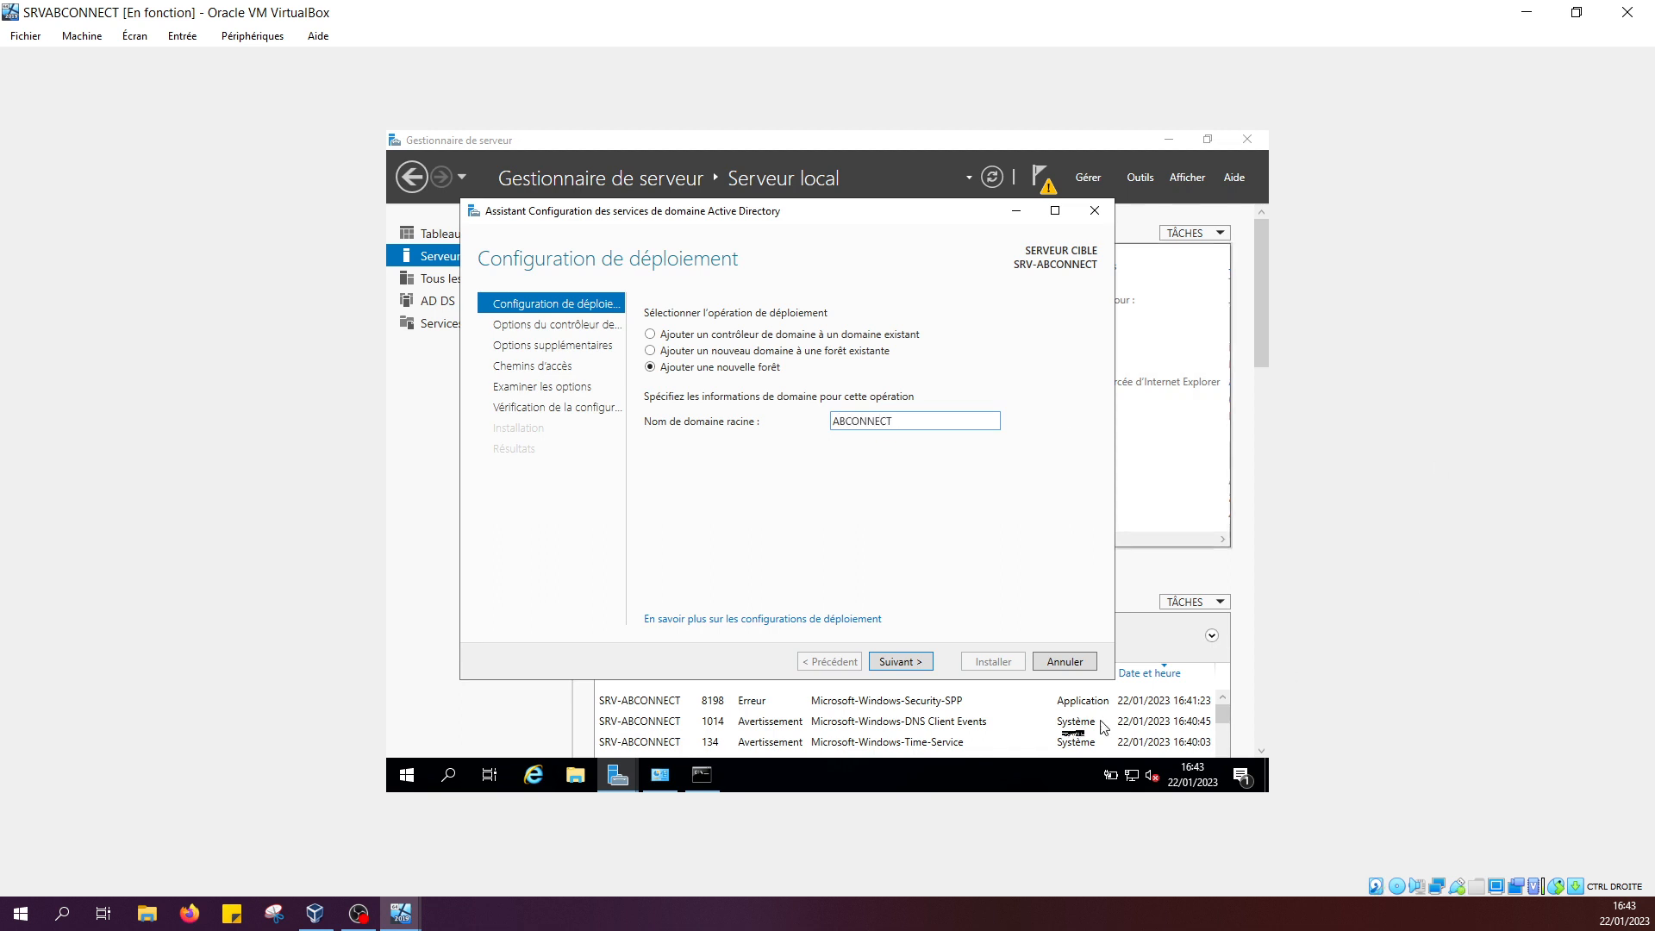
pyautogui.click(914, 671)
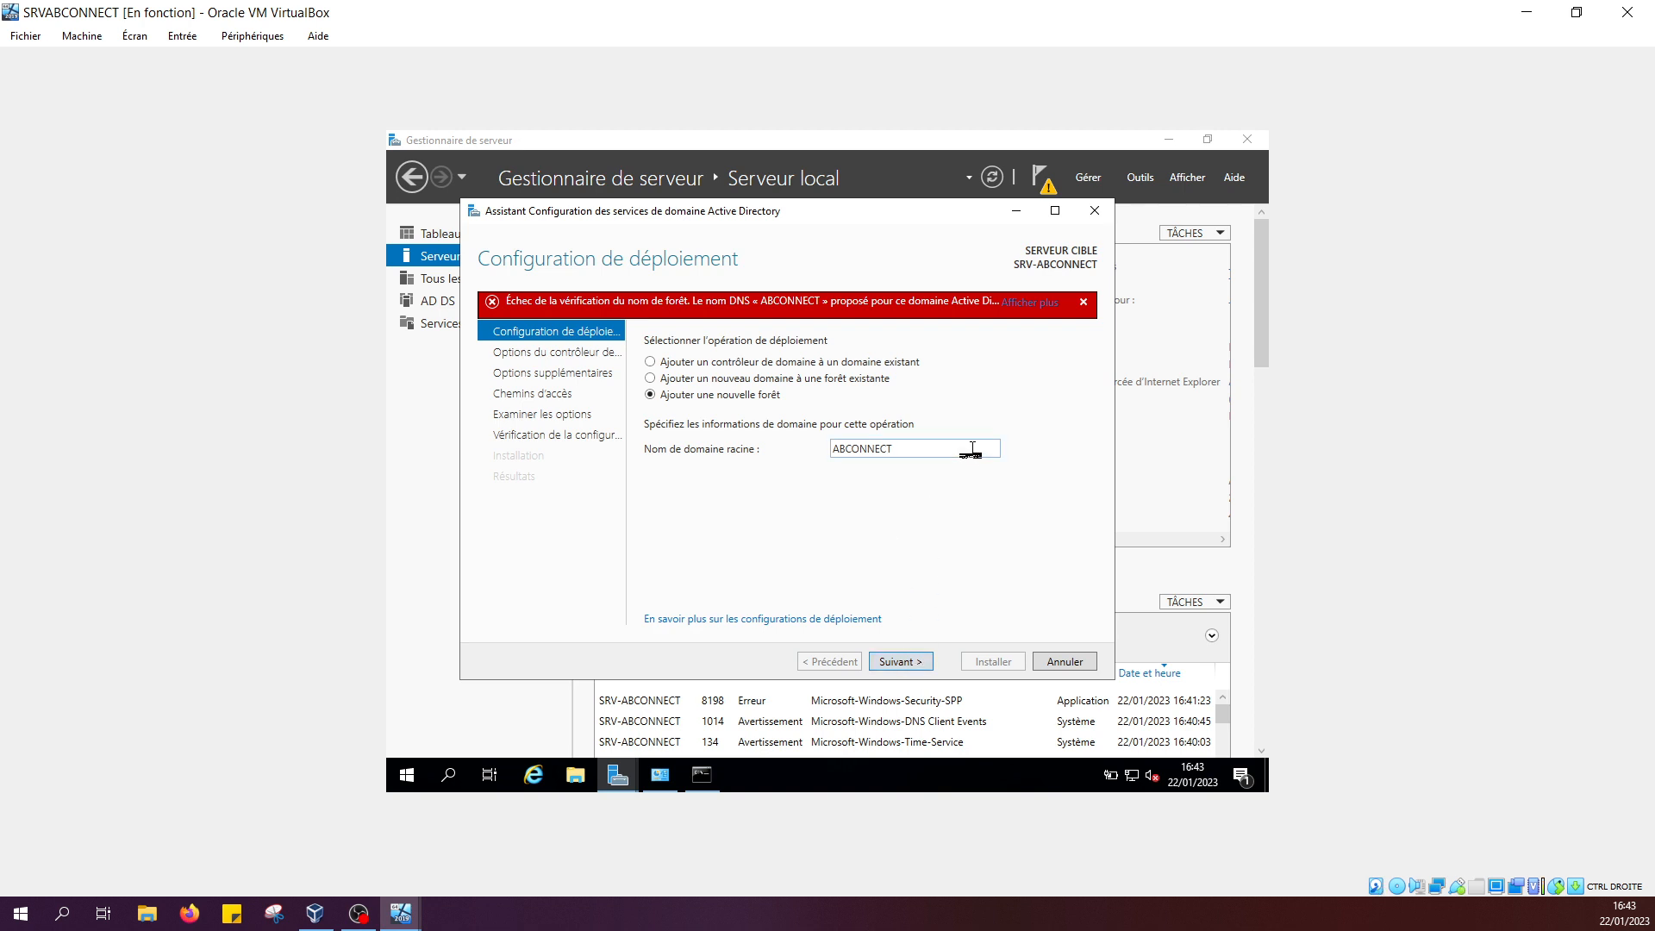
# - Correct the new forest's root domain name and proceed to the domain controller options
pyautogui.doubleClick(973, 449)
pyautogui.click(971, 448)
pyautogui.click(888, 661)
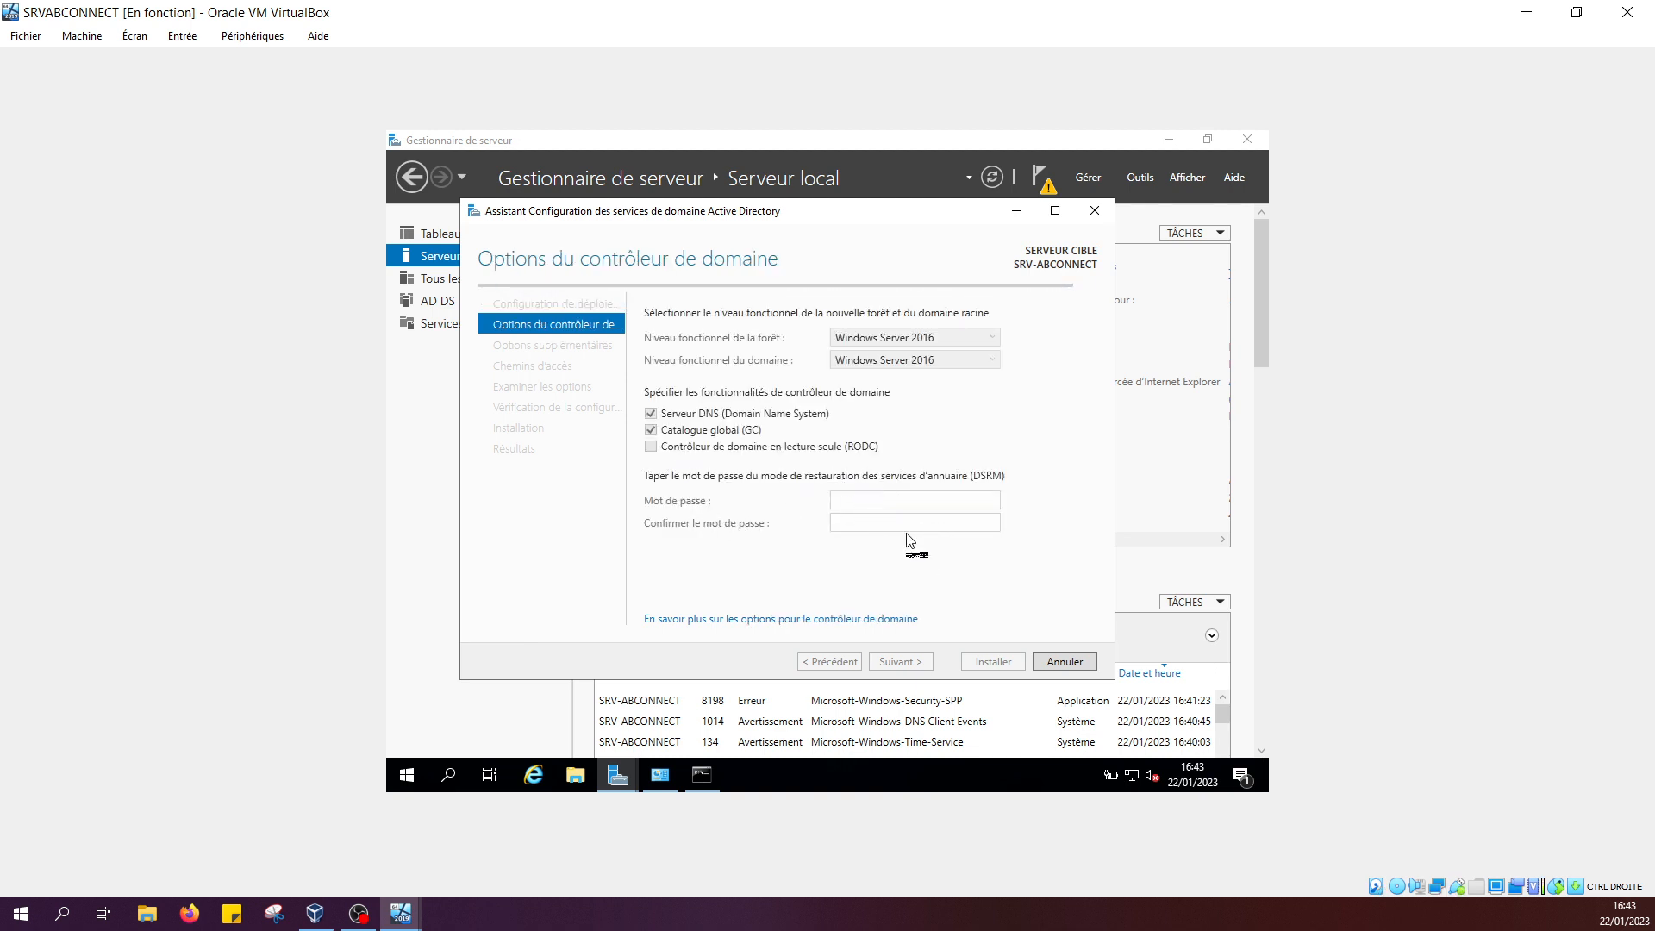
# - Enter and confirm the DSRM restore mode password, and continue past the DNS options without creating a delegation
pyautogui.click(887, 501)
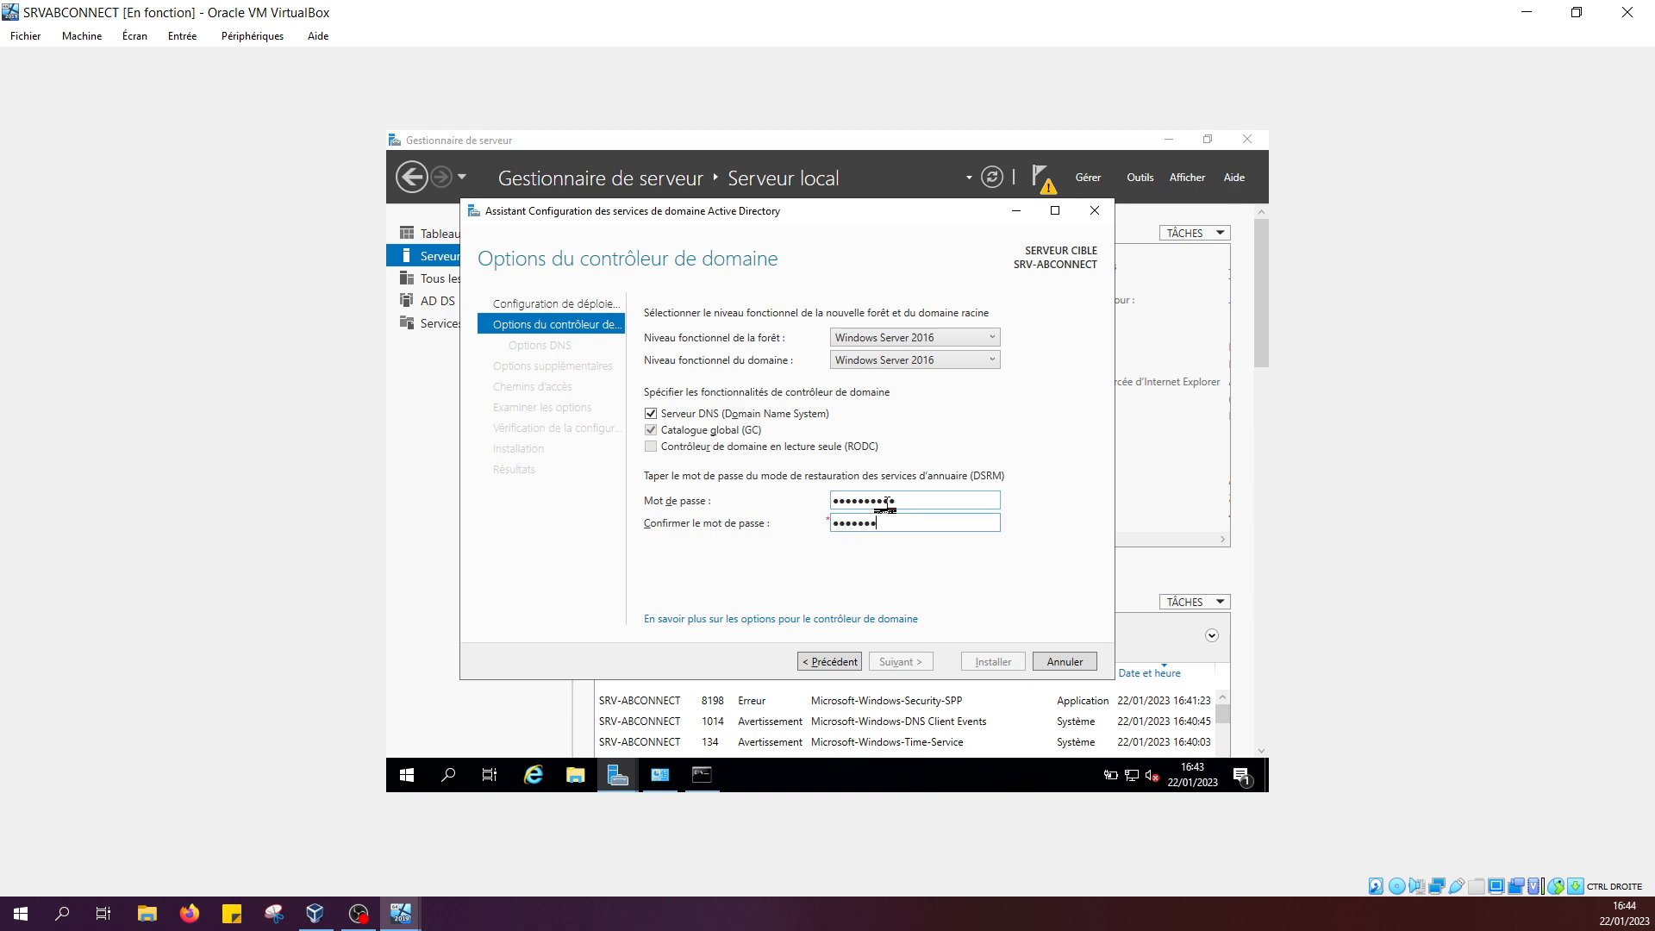
pyautogui.press('Return')
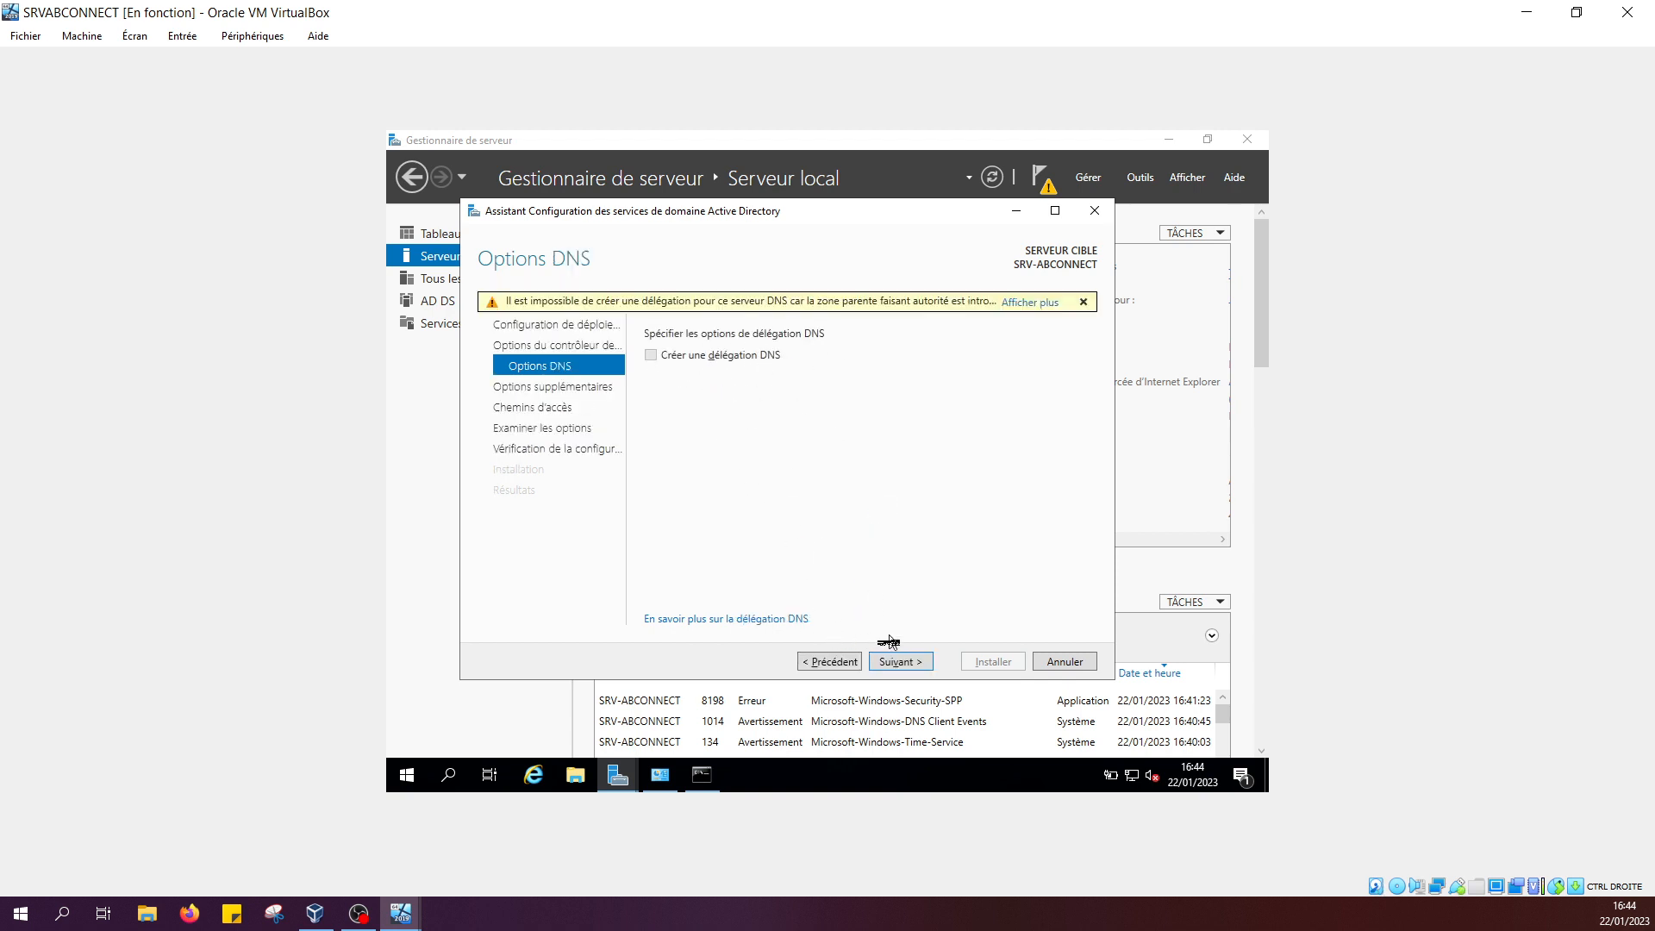
pyautogui.click(895, 662)
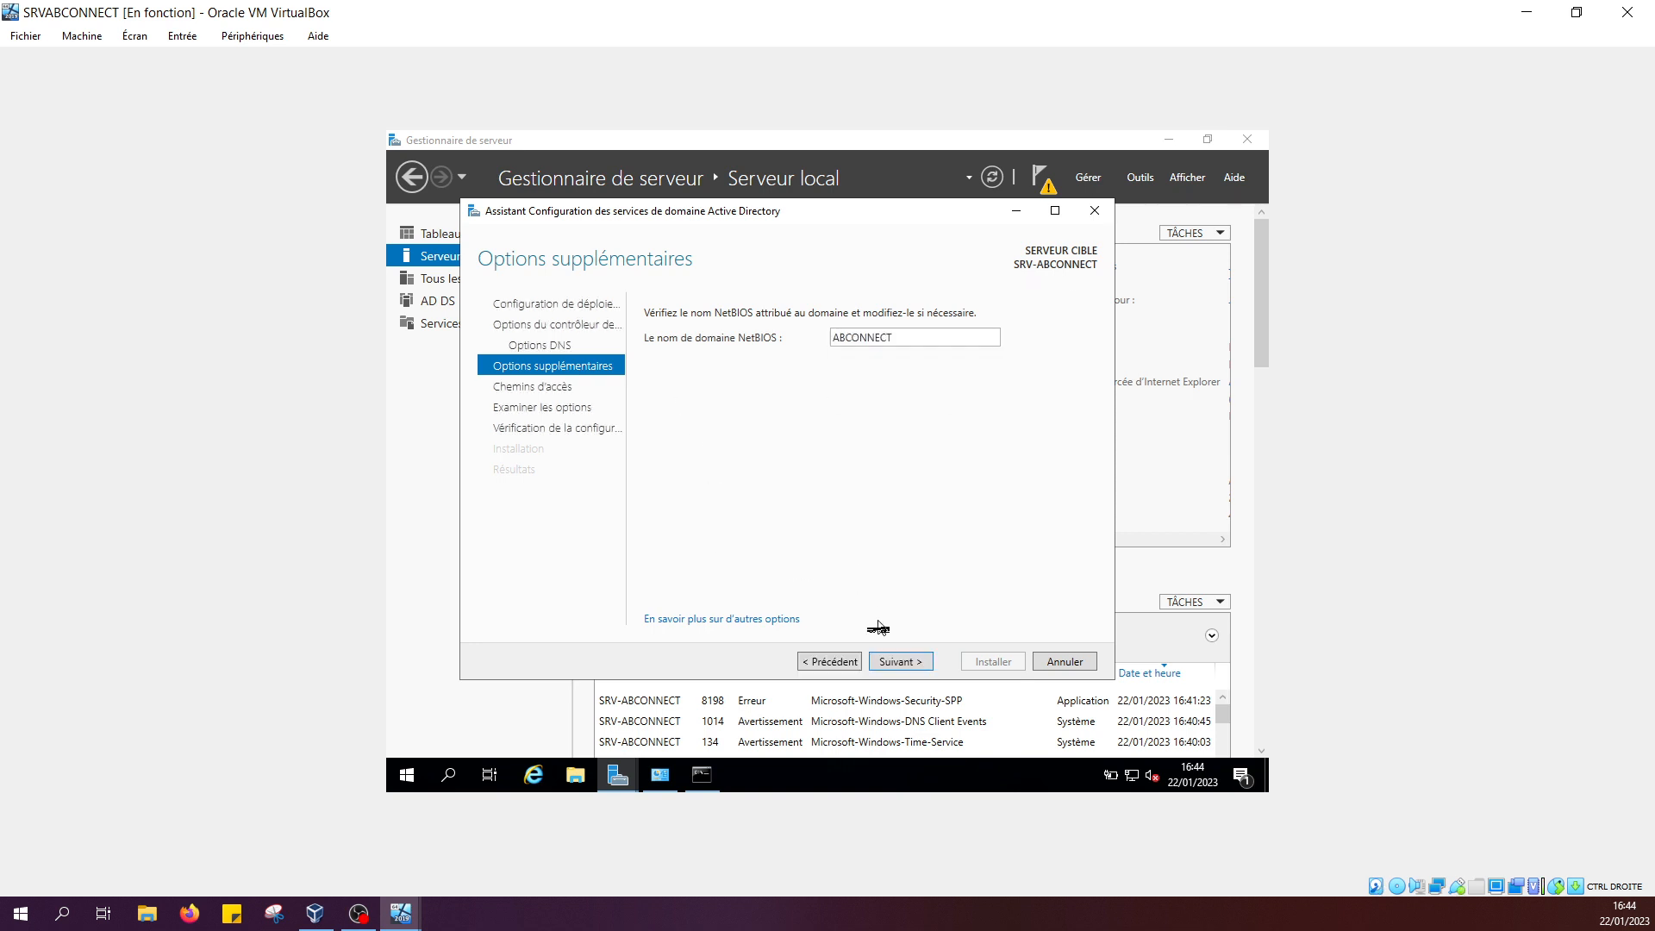
# - Accept the NetBIOS name ABCONNECT, the default AD DS folder paths and the reviewed options, and start the domain controller installation
pyautogui.click(896, 663)
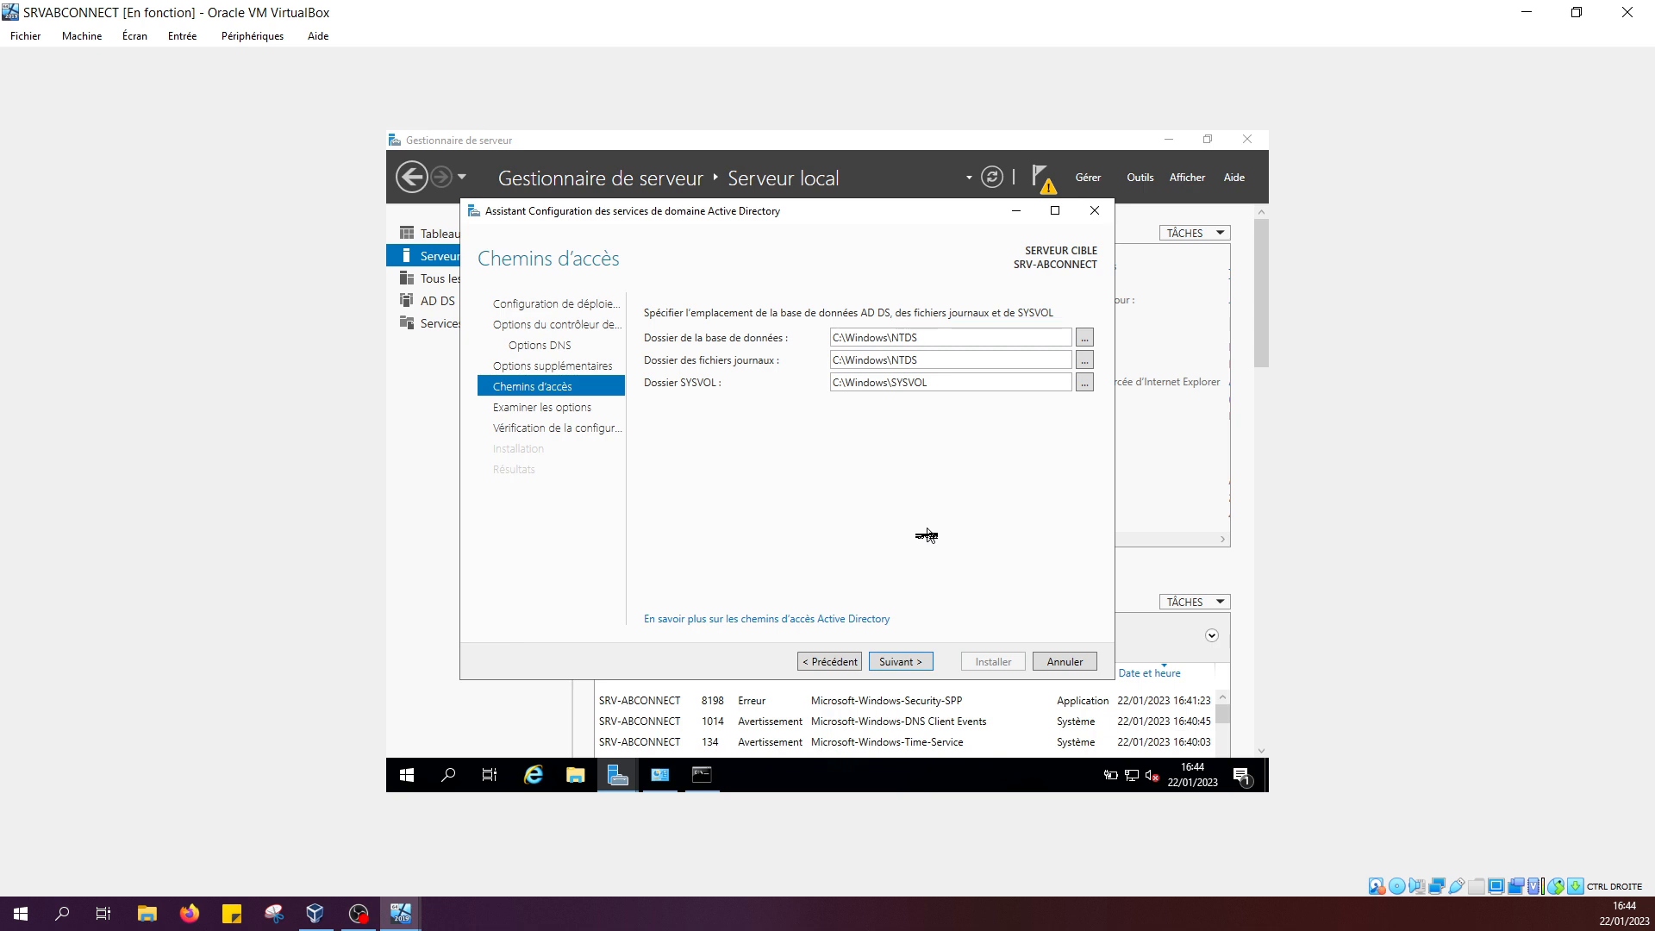
pyautogui.click(897, 663)
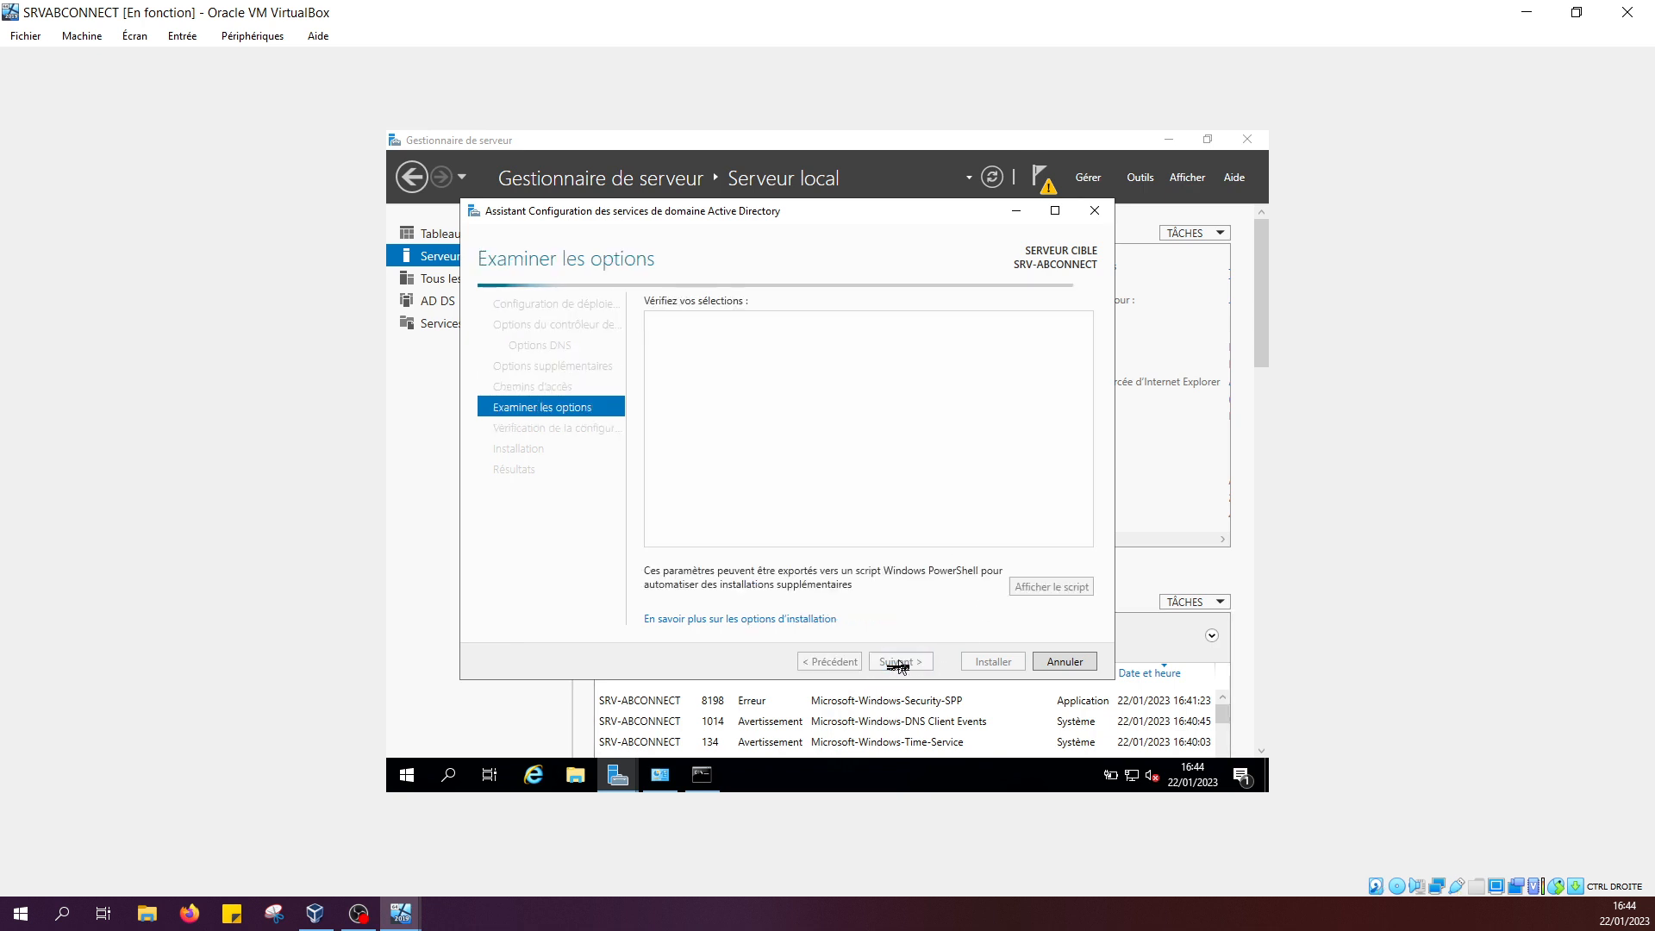
pyautogui.click(924, 663)
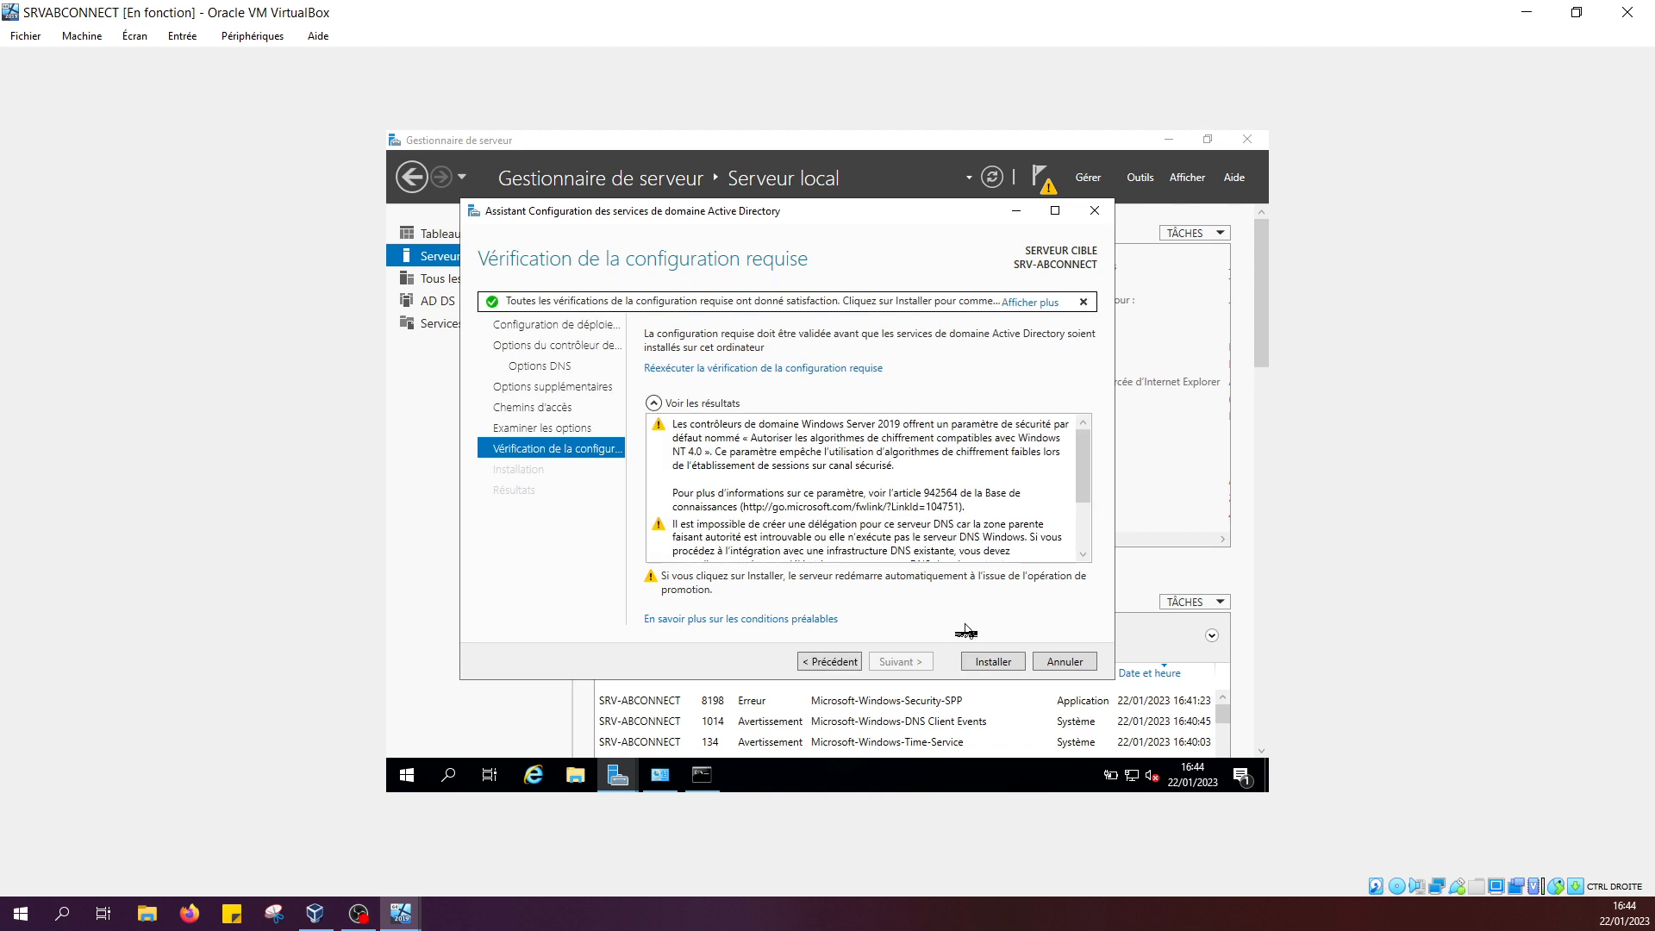
pyautogui.click(983, 666)
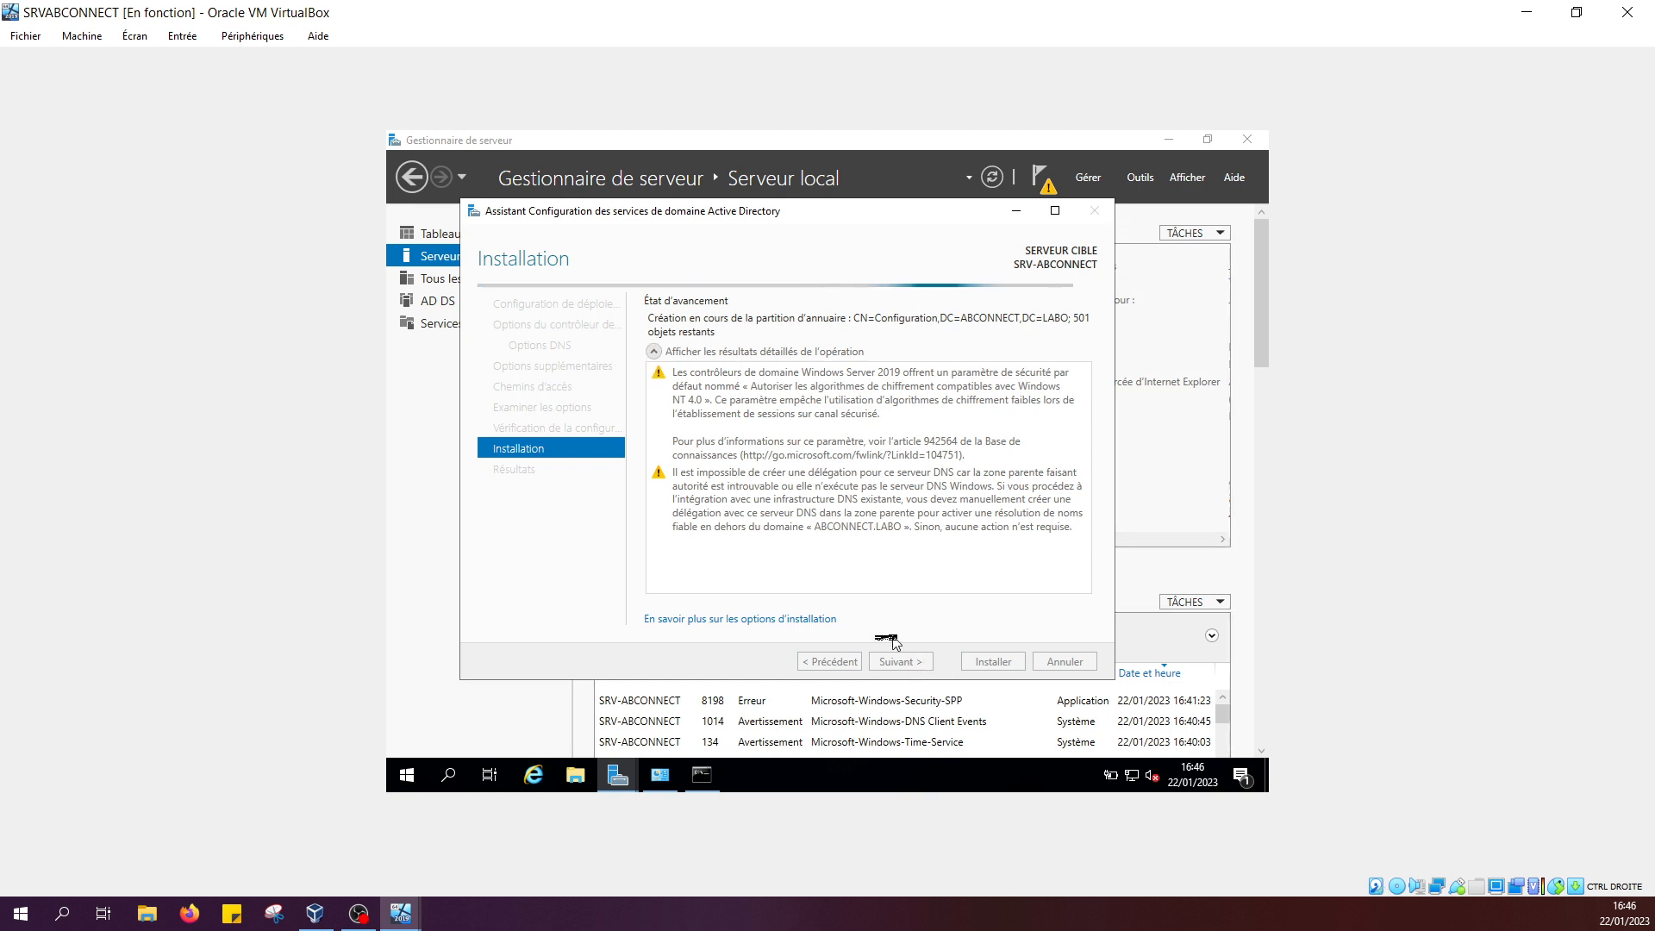
pyautogui.moveTo(720, 785)
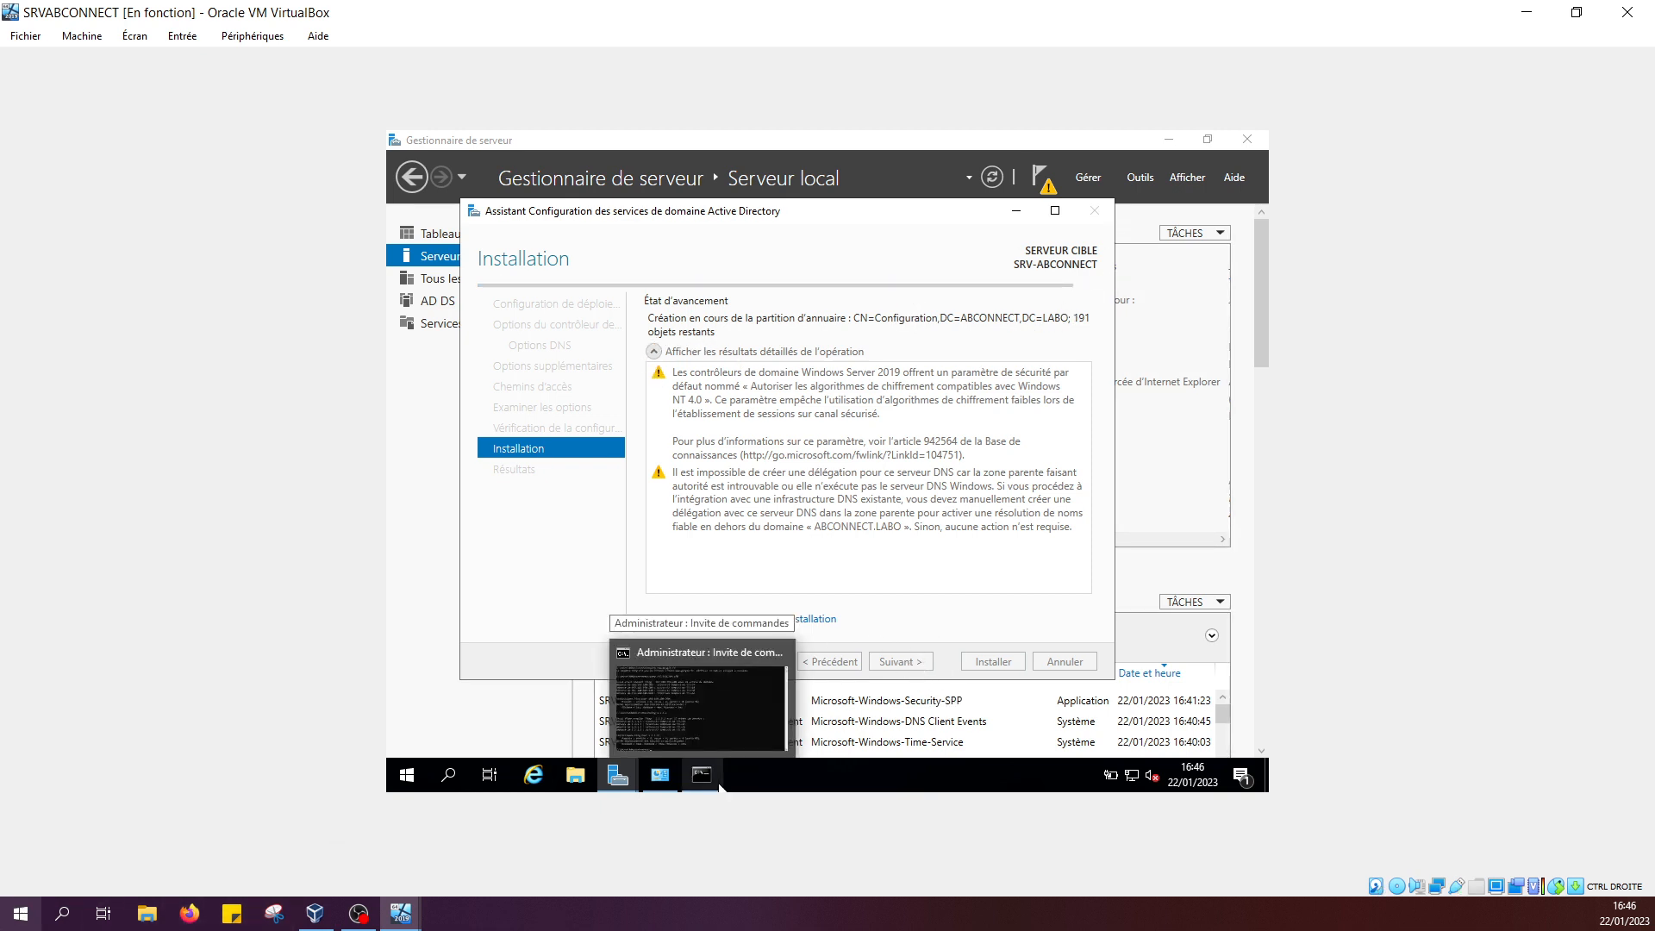